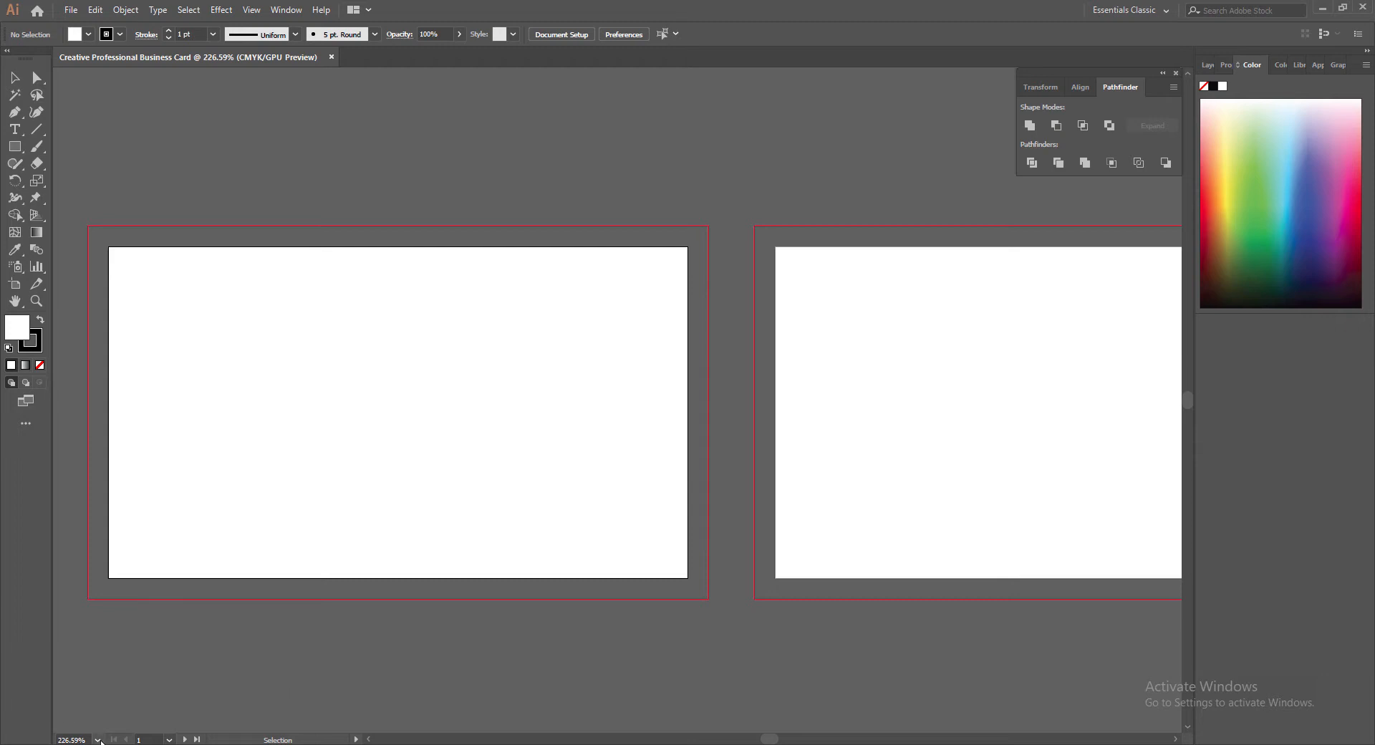
Step: Set the view zoom to 200% and bring the whole first artboard into view
{"action": "left_click", "coordinate": [98, 739]}
{"action": "left_click", "coordinate": [118, 548]}
{"action": "left_click", "coordinate": [99, 739]}
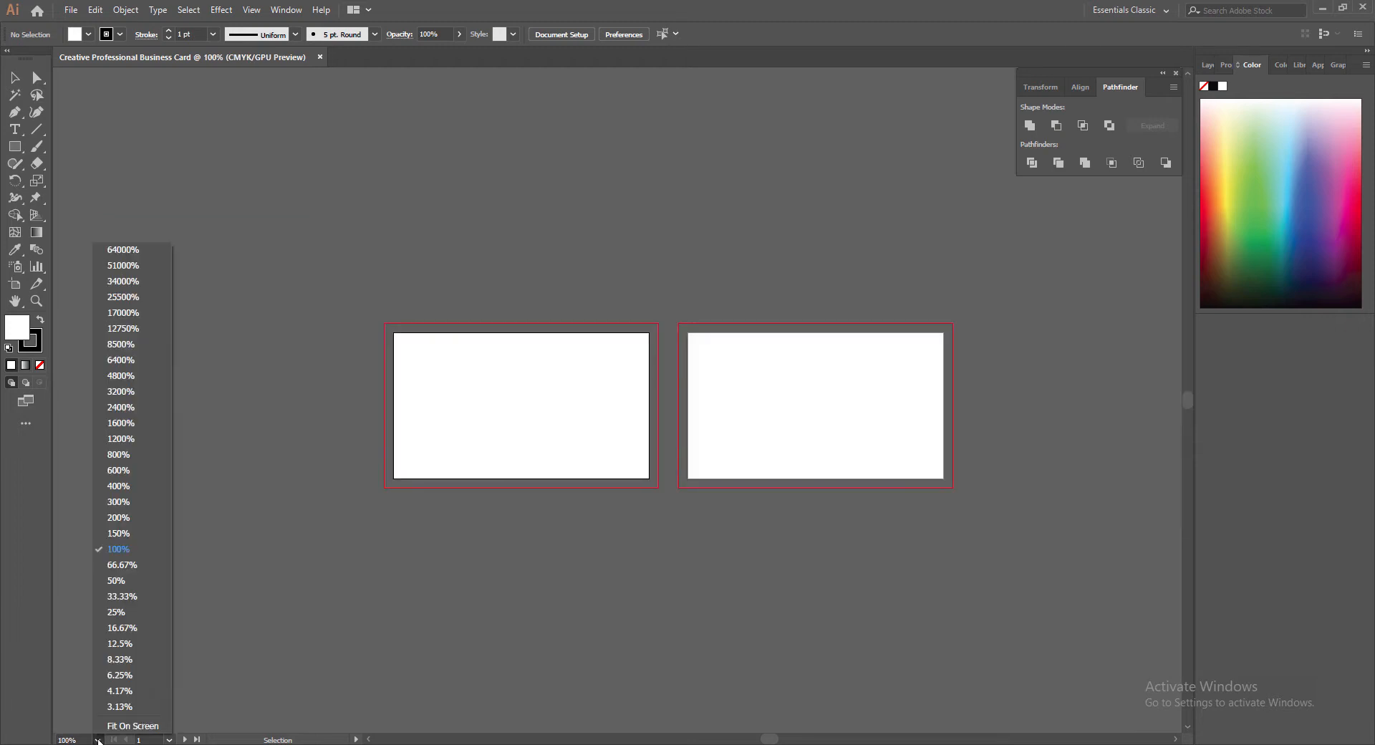
{"action": "left_click", "coordinate": [119, 518]}
{"action": "left_click_drag", "start_coordinate": [770, 741], "coordinate": [771, 741]}
{"action": "scroll", "coordinate": [797, 678], "scroll_direction": "down", "scroll_amount": 4}
{"action": "scroll", "coordinate": [797, 677], "scroll_direction": "up", "scroll_amount": 1}
{"action": "left_click", "coordinate": [1175, 739]}
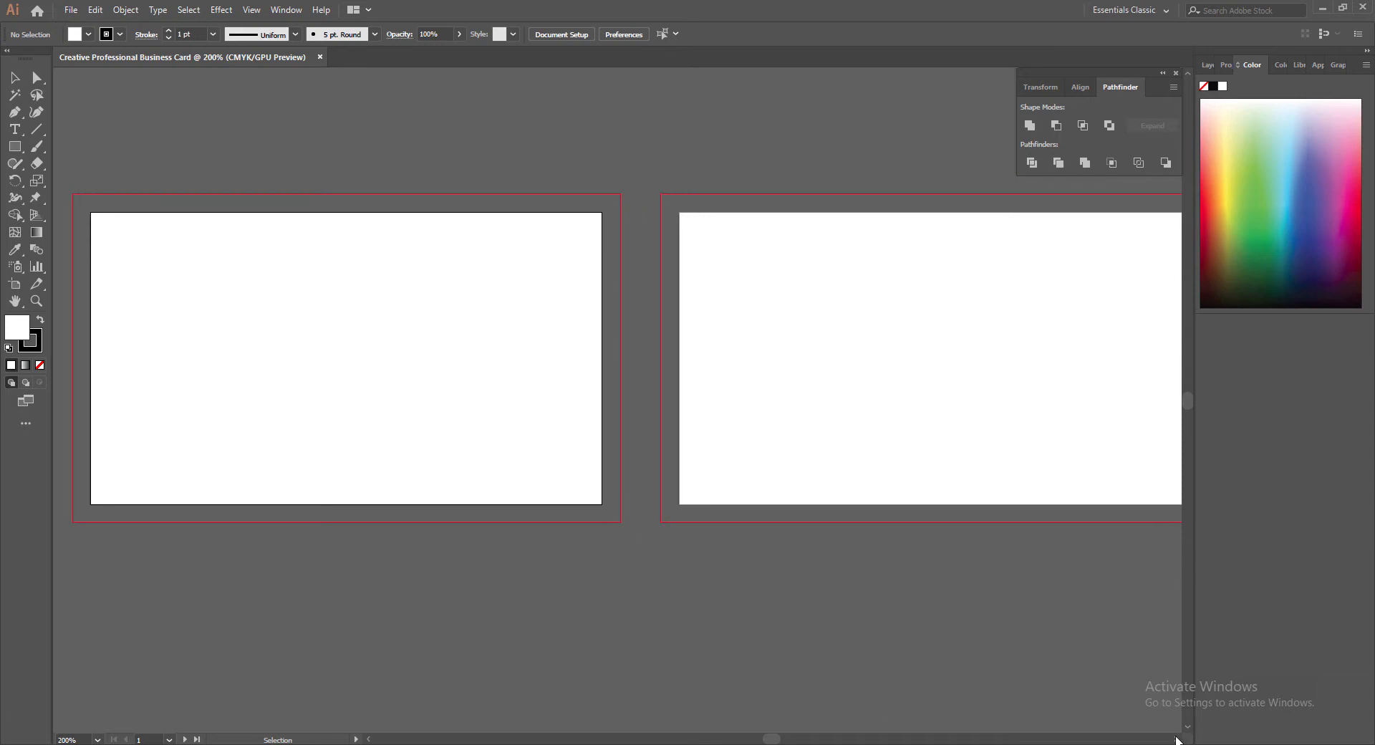
{"action": "left_click_drag", "start_coordinate": [771, 739], "coordinate": [768, 741]}
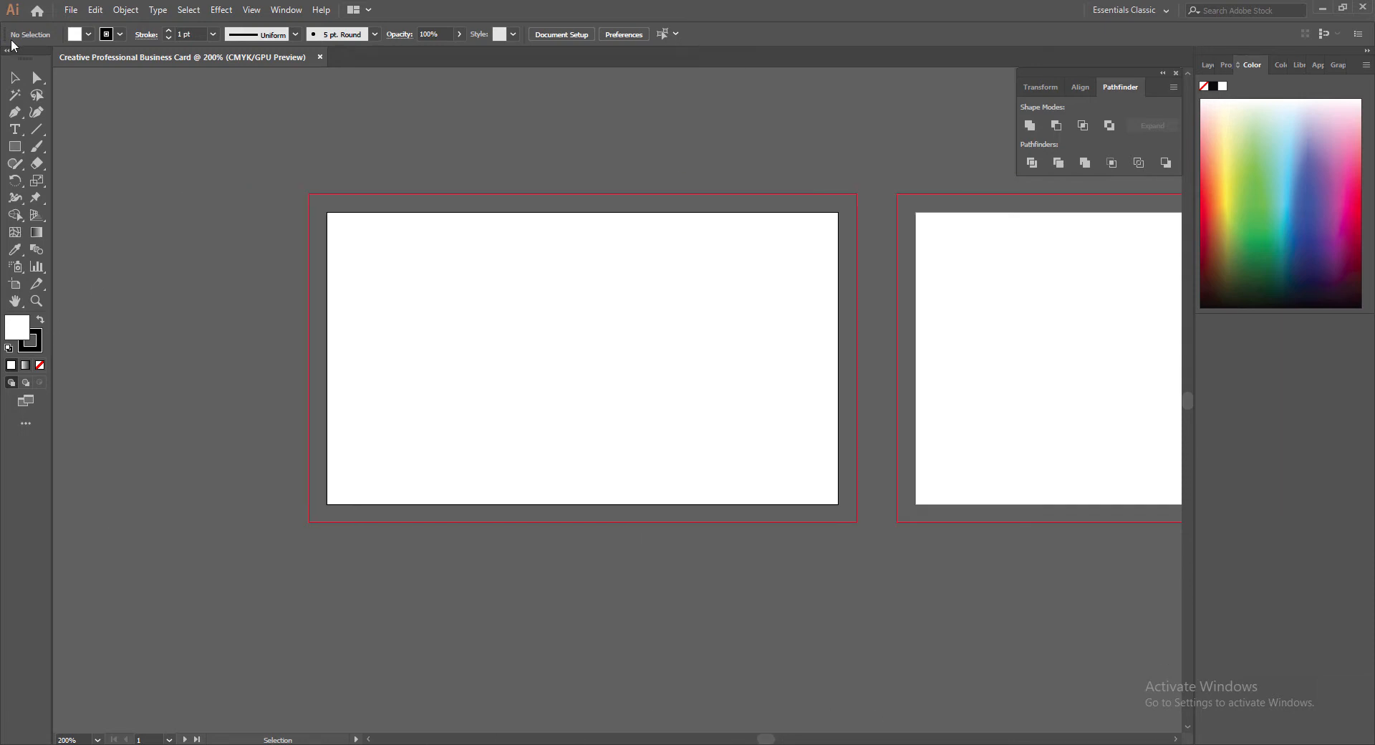
Step: Save the document as Creative Professional Business Card.ai
{"action": "left_click", "coordinate": [71, 9]}
{"action": "left_click", "coordinate": [86, 55]}
{"action": "left_click", "coordinate": [938, 697]}
Step: Draw a white rectangle without a stroke that exactly covers the first artboard
{"action": "left_click", "coordinate": [15, 146]}
{"action": "left_click", "coordinate": [40, 364]}
{"action": "left_click", "coordinate": [13, 332]}
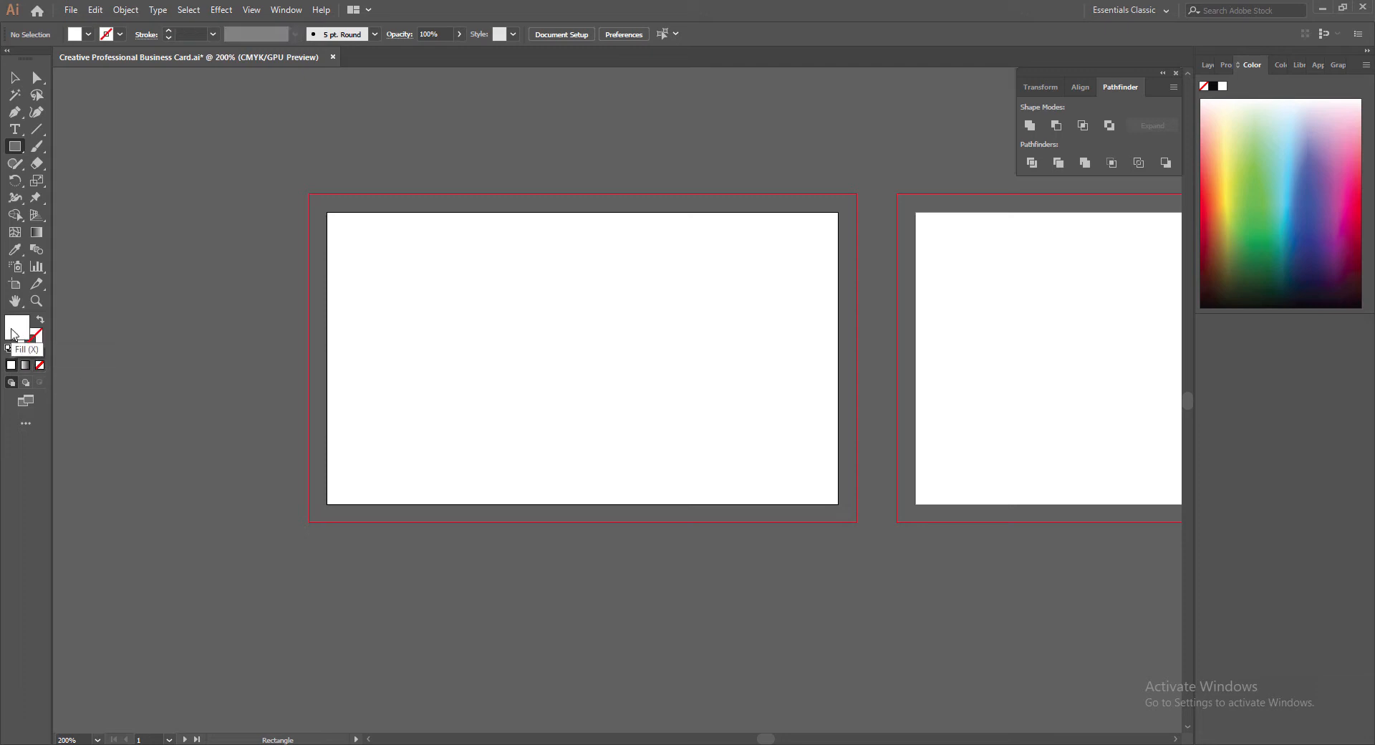
{"action": "left_click_drag", "start_coordinate": [328, 213], "coordinate": [837, 504]}
Step: Resize the artboard rectangle to 3.25 in wide and 1.75 in high
{"action": "left_click", "coordinate": [649, 35]}
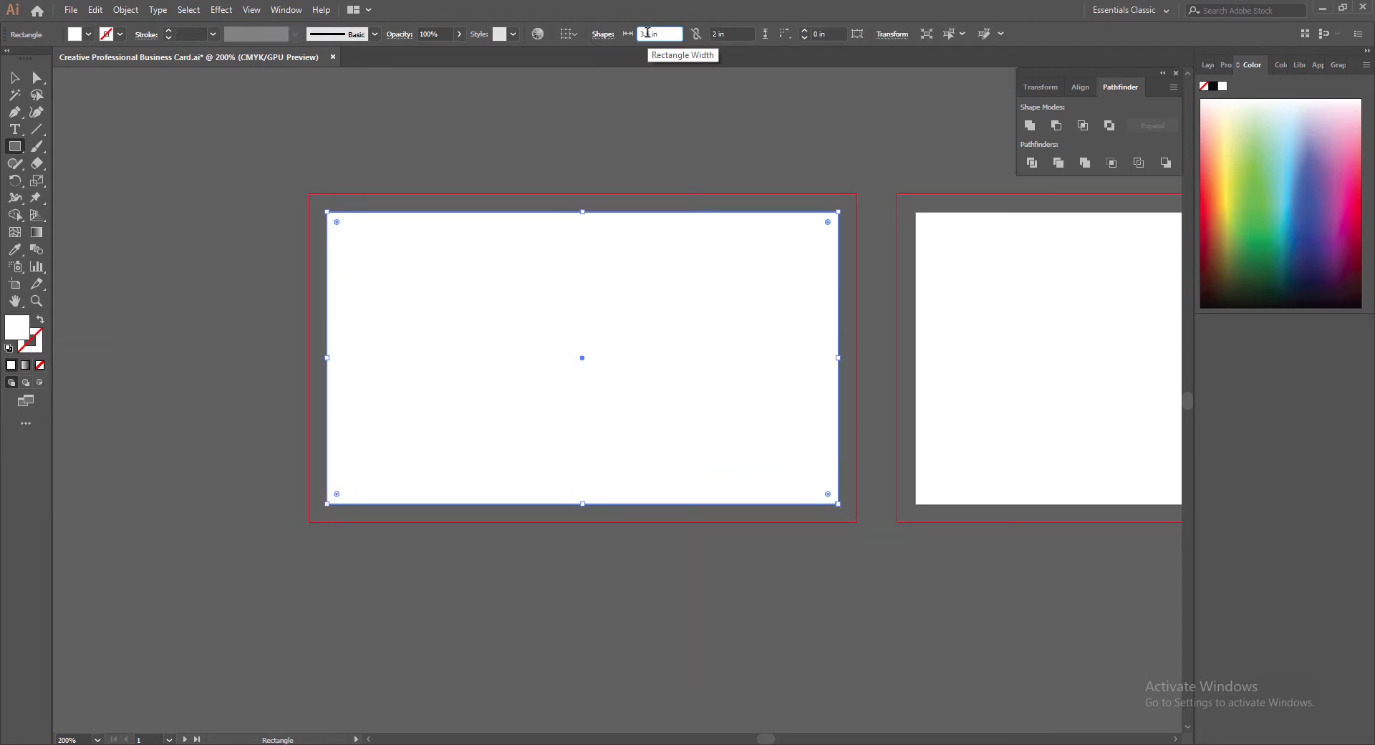
{"action": "type", "text": "2"}
{"action": "left_click", "coordinate": [712, 33]}
{"action": "type", "text": "1"}
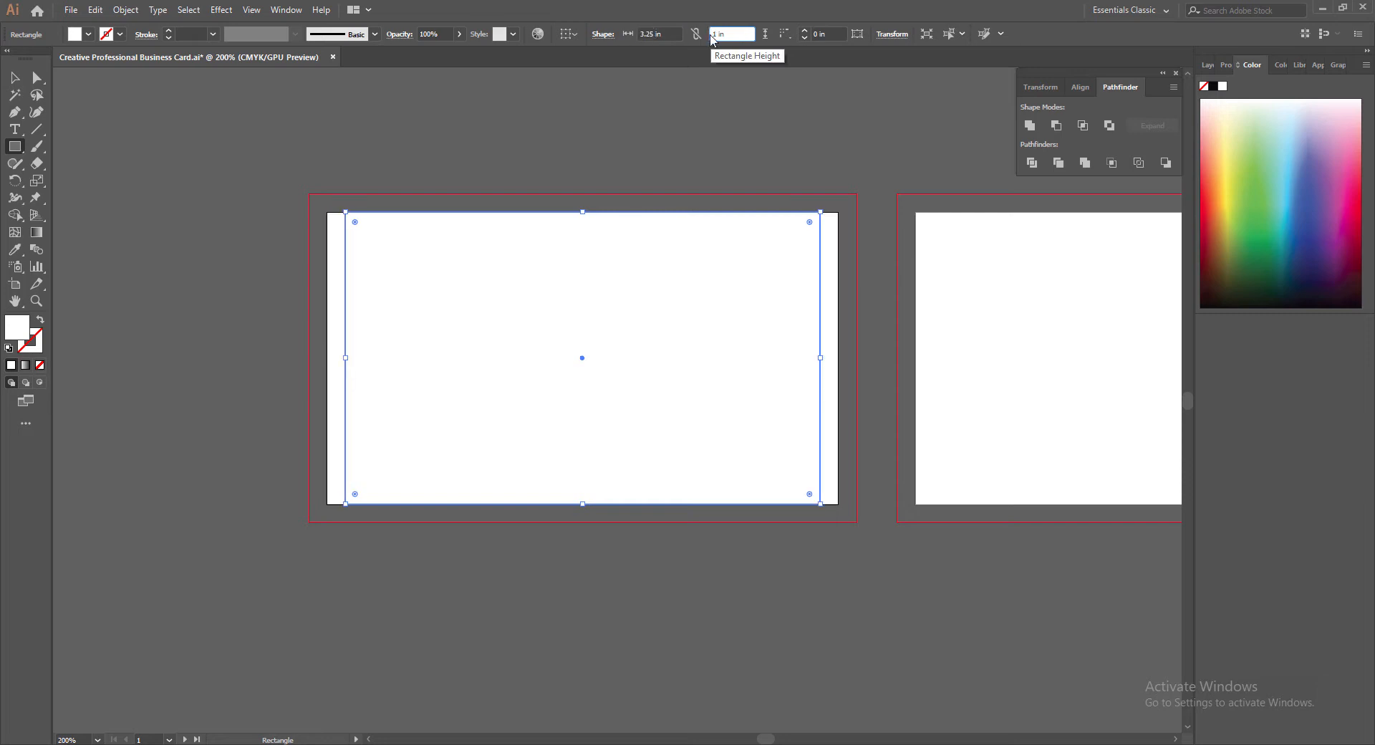
{"action": "type", "text": ".75"}
{"action": "key", "text": "Return"}
Step: Convert the 3.25 × 1.75 in rectangle into a safe-area guide and save the document
{"action": "right_click", "coordinate": [635, 230]}
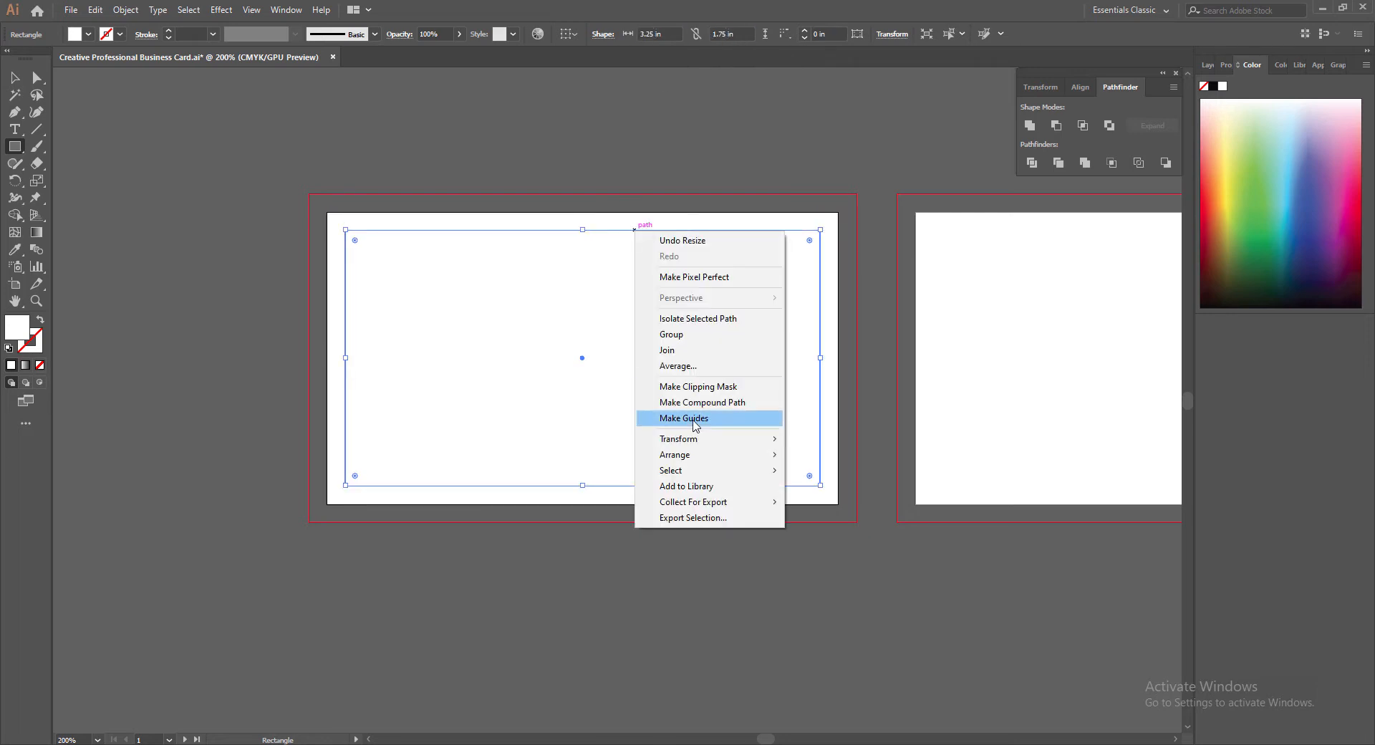
{"action": "left_click", "coordinate": [698, 415]}
{"action": "key", "text": "v"}
{"action": "left_click", "coordinate": [639, 566]}
{"action": "key", "text": "ctrl+s"}
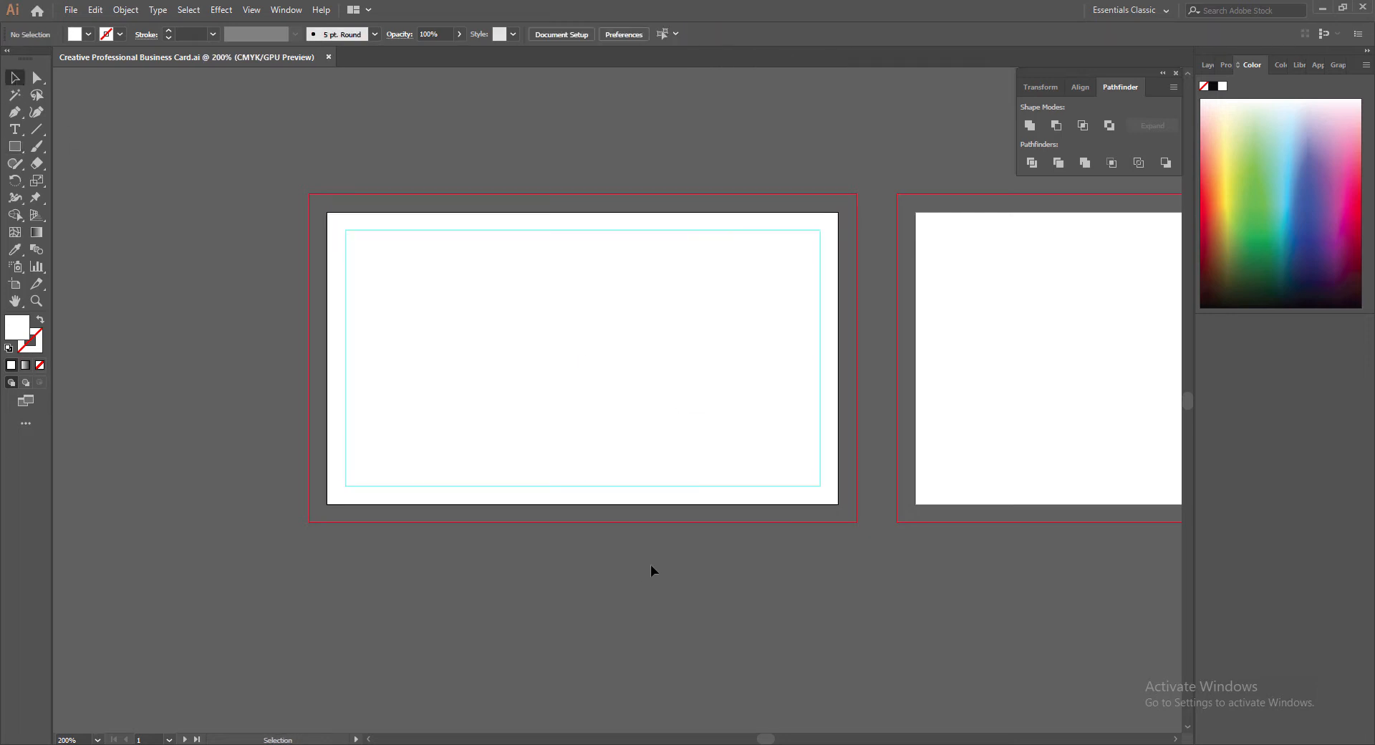
Step: Copy the safe-area guide from the first artboard to the same position on the second artboard
{"action": "left_click_drag", "start_coordinate": [765, 738], "coordinate": [767, 741]}
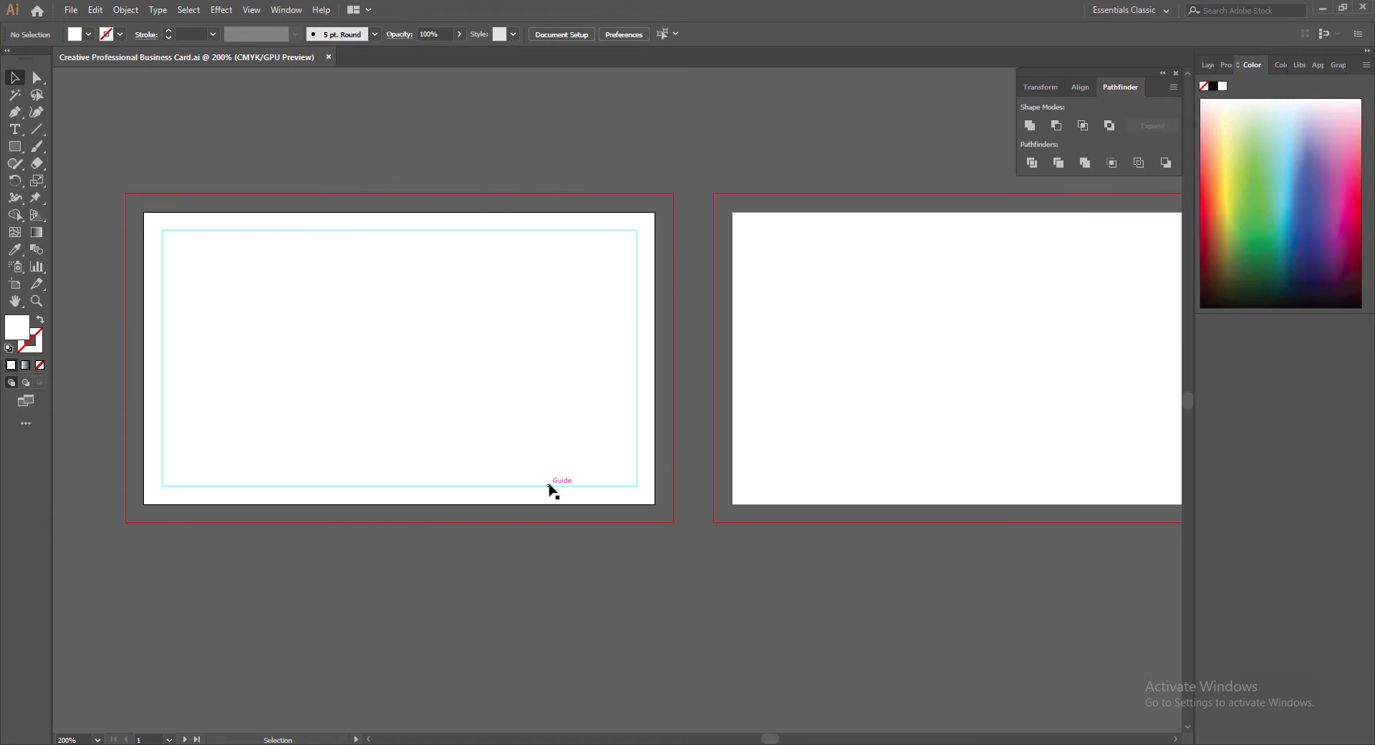
{"action": "left_click", "coordinate": [549, 485]}
{"action": "left_click_drag", "start_coordinate": [549, 487], "coordinate": [1141, 490]}
{"action": "left_click_drag", "start_coordinate": [770, 738], "coordinate": [766, 739]}
{"action": "left_click", "coordinate": [788, 668]}
Step: Draw a white 3.75 × 2.25 in rectangle over the first artboard's full bleed area and save the document
{"action": "key", "text": "m"}
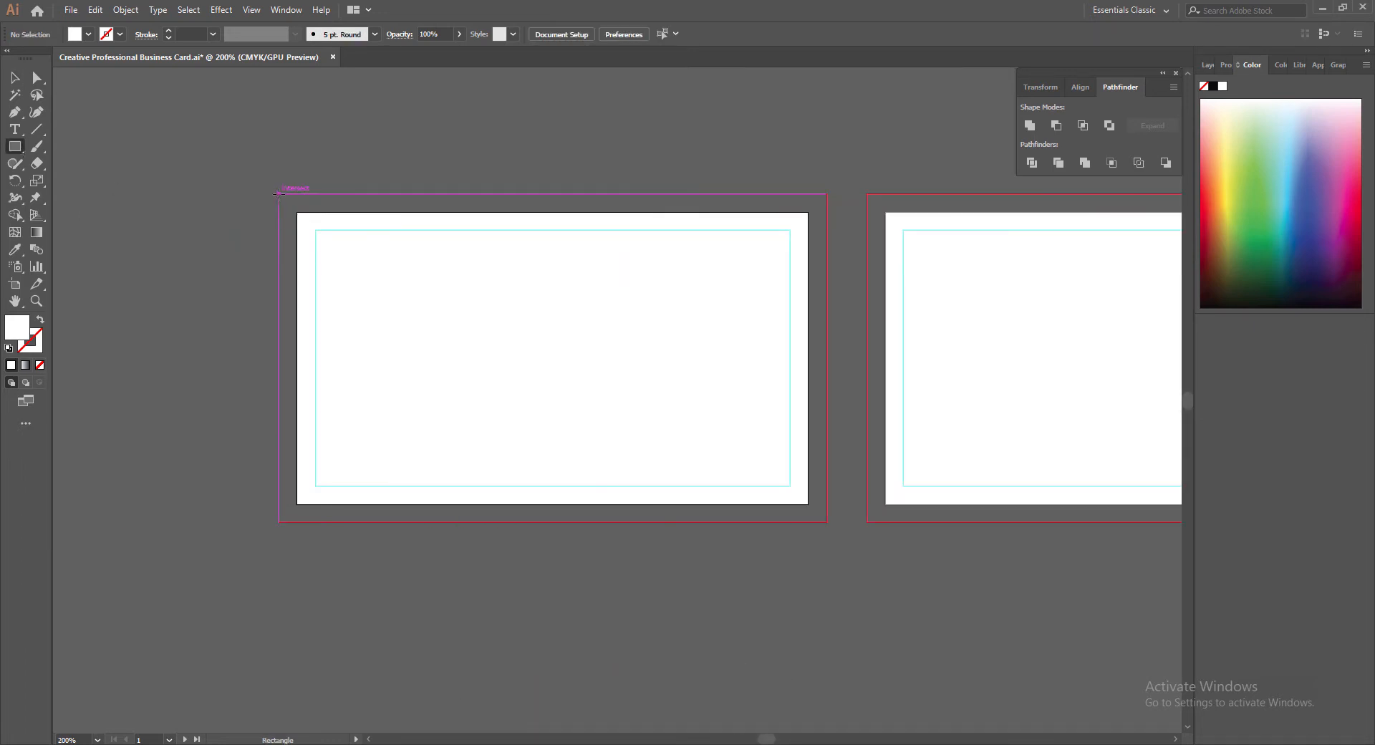
{"action": "left_click_drag", "start_coordinate": [279, 193], "coordinate": [826, 521]}
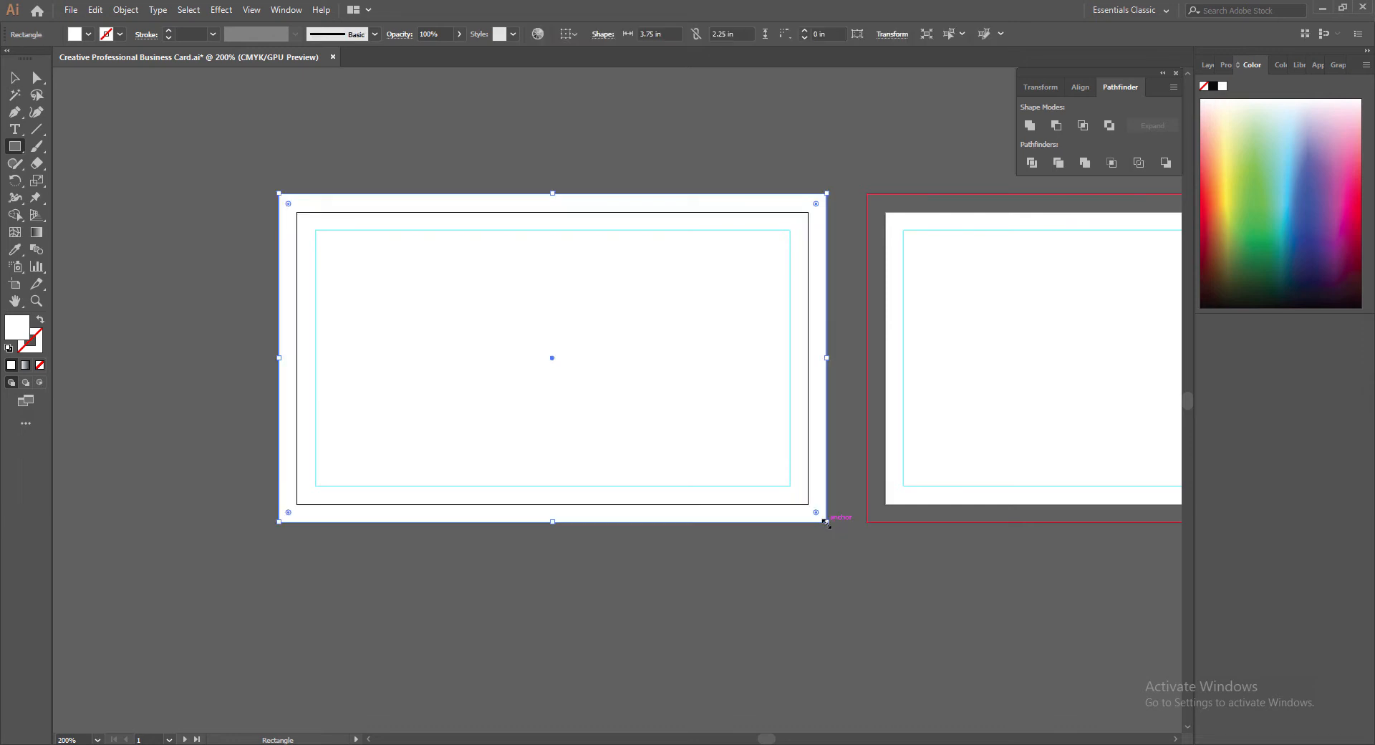
{"action": "key", "text": "v"}
{"action": "left_click", "coordinate": [713, 626]}
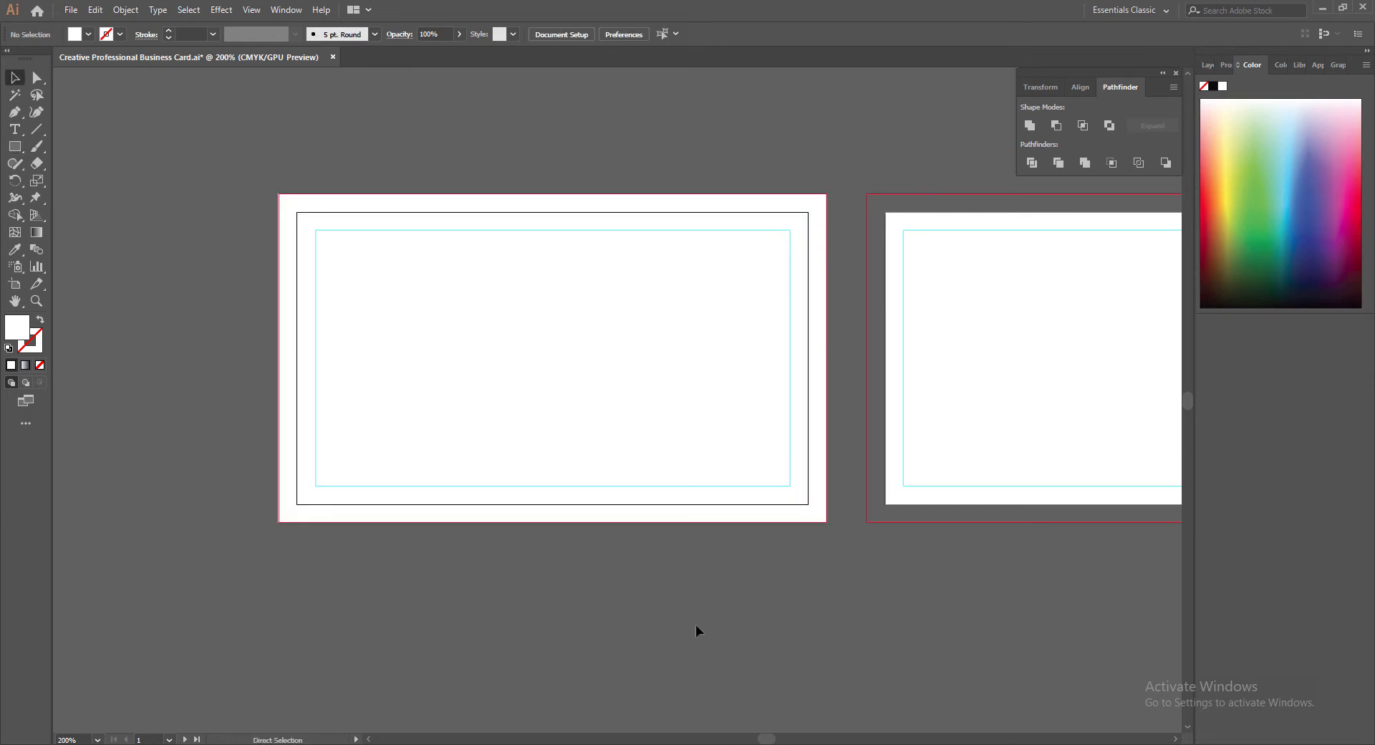
{"action": "key", "text": "ctrl+s"}
Step: Draw a rectangle about 1.87 × 1.76 in over the first card's lower-left corner and fill it with teal #0CB8BC
{"action": "left_click", "coordinate": [15, 146]}
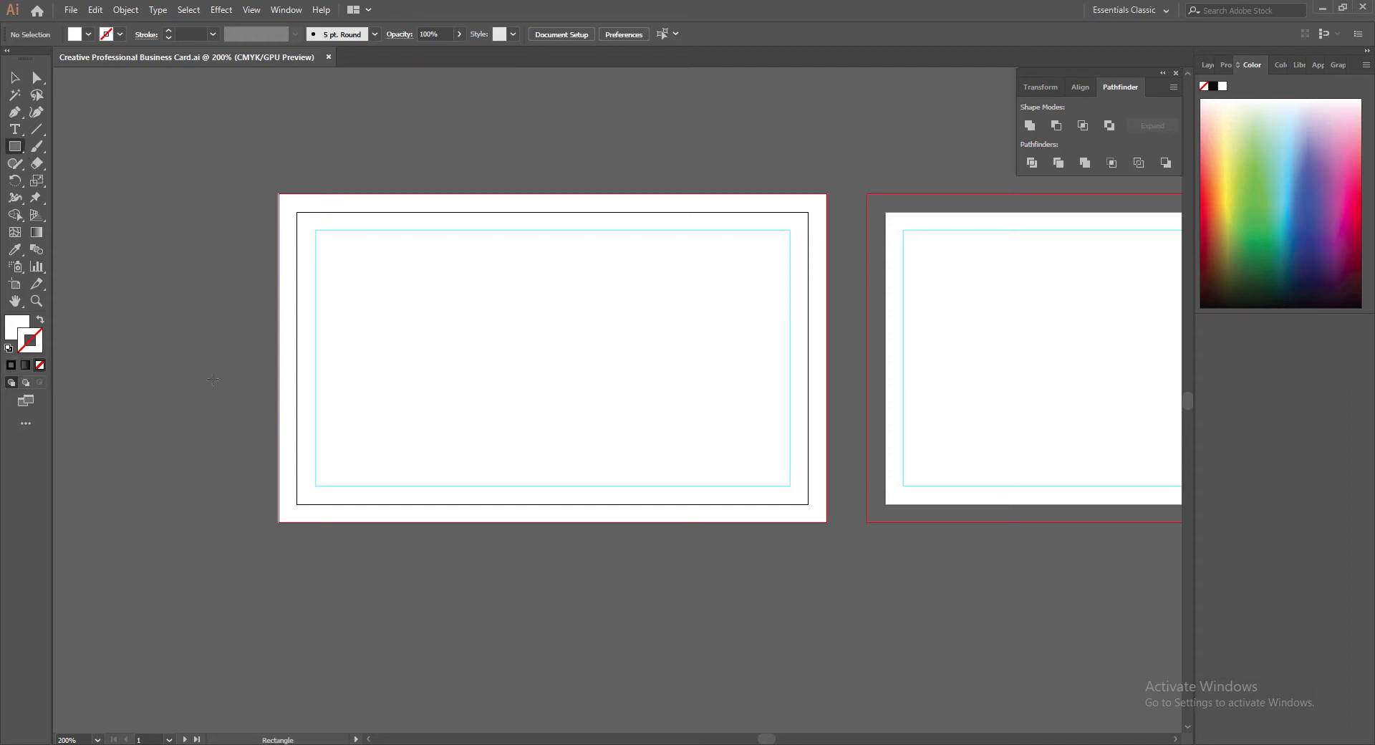
{"action": "mouse_move", "coordinate": [243, 324]}
{"action": "left_mouse_down"}
{"action": "mouse_move", "coordinate": [247, 395]}
{"action": "mouse_move", "coordinate": [517, 582]}
{"action": "left_mouse_up"}
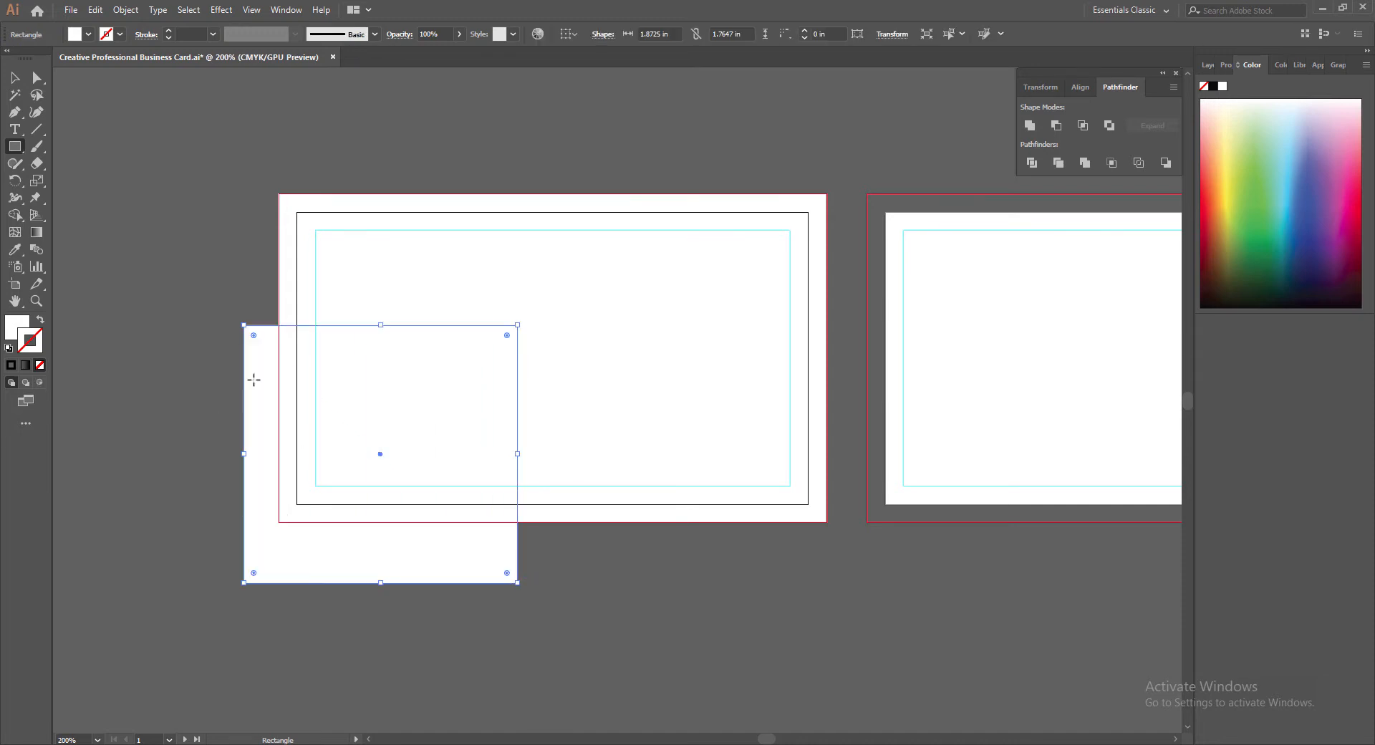
{"action": "double_click", "coordinate": [13, 327]}
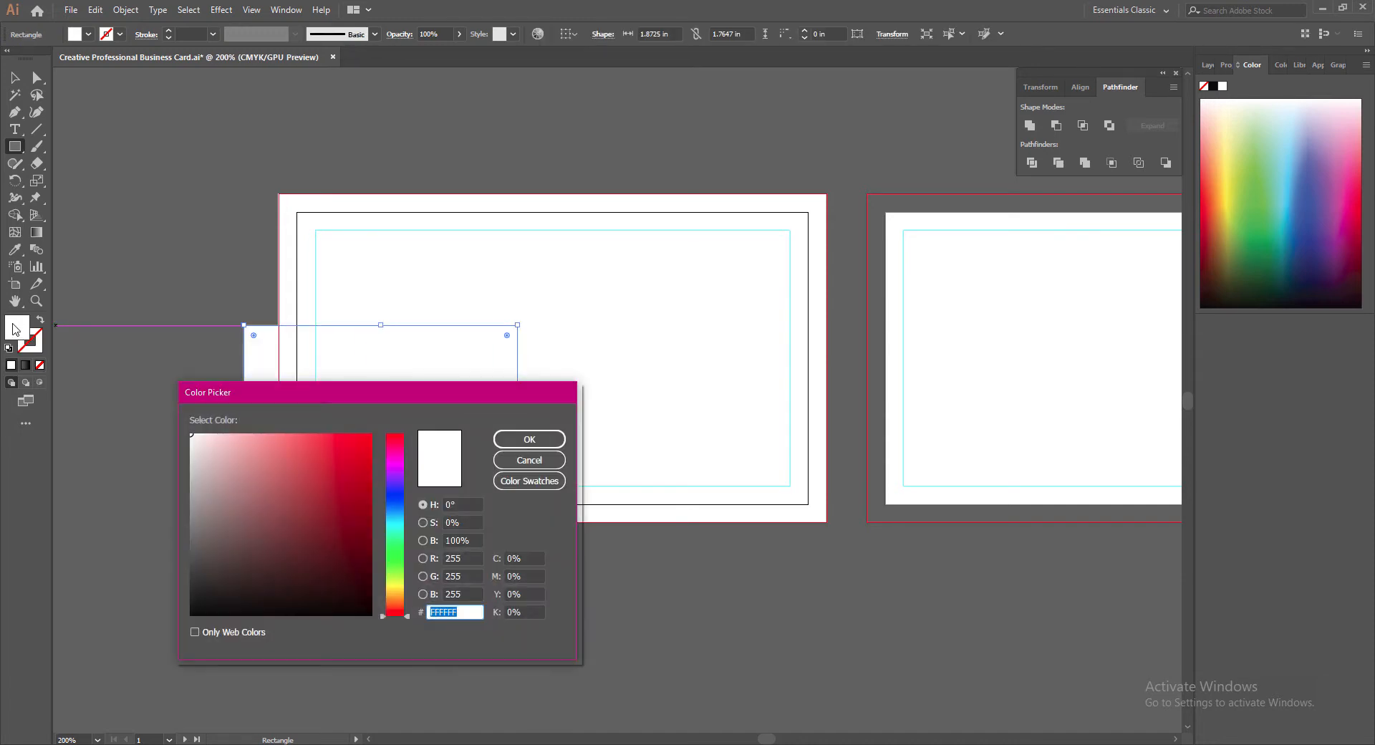
{"action": "left_click", "coordinate": [392, 530]}
{"action": "left_click", "coordinate": [345, 482]}
{"action": "left_click", "coordinate": [537, 439]}
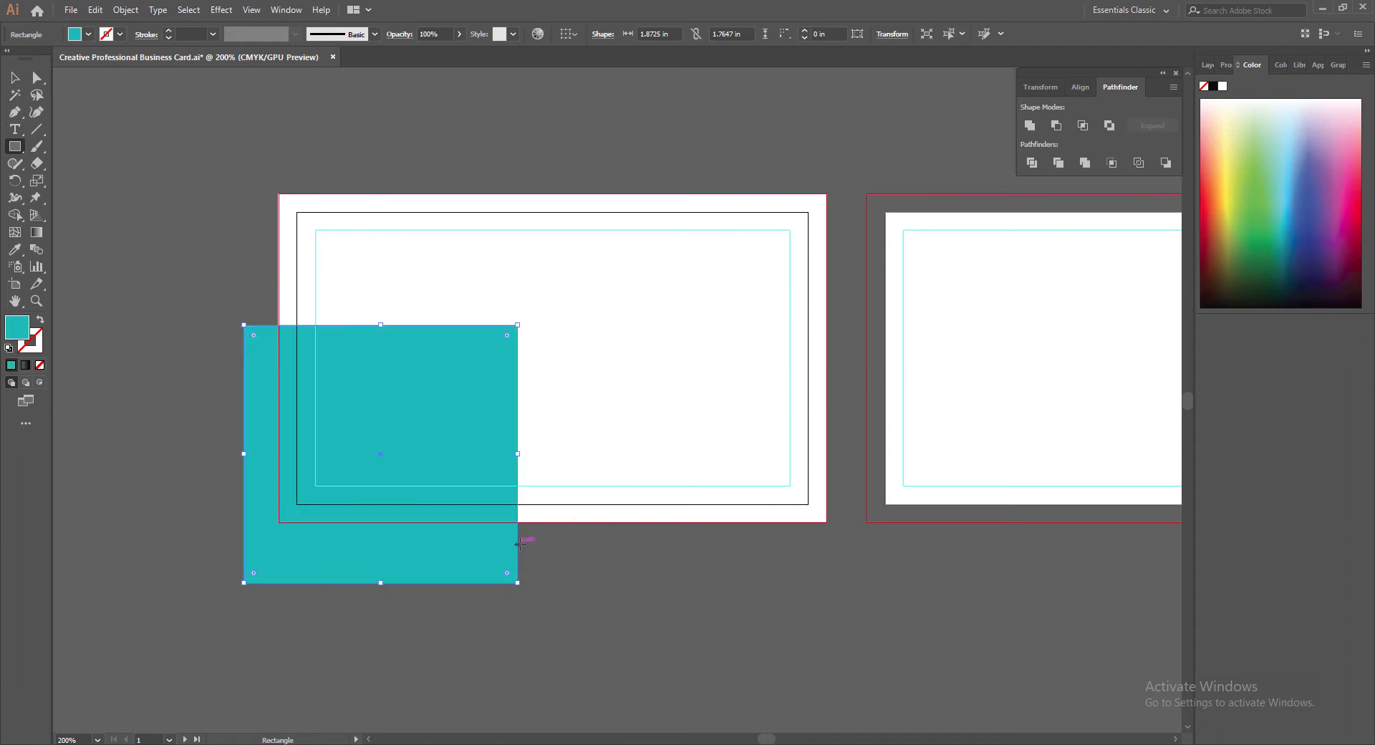
Step: Rotate the teal rectangle clockwise to a steep diagonal and place its right corner on the card's bottom bleed edge
{"action": "key", "text": "v"}
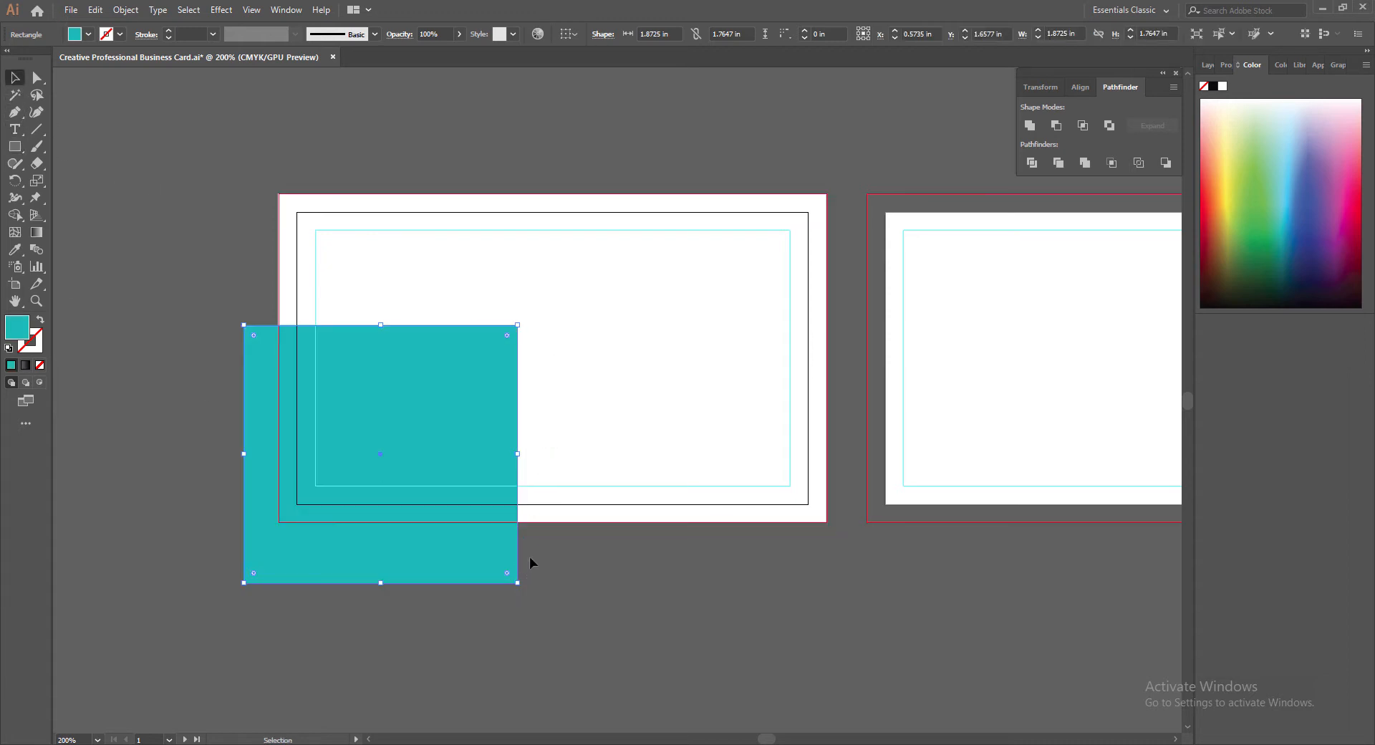
{"action": "left_click_drag", "start_coordinate": [515, 320], "coordinate": [604, 454]}
{"action": "left_click_drag", "start_coordinate": [479, 439], "coordinate": [466, 497]}
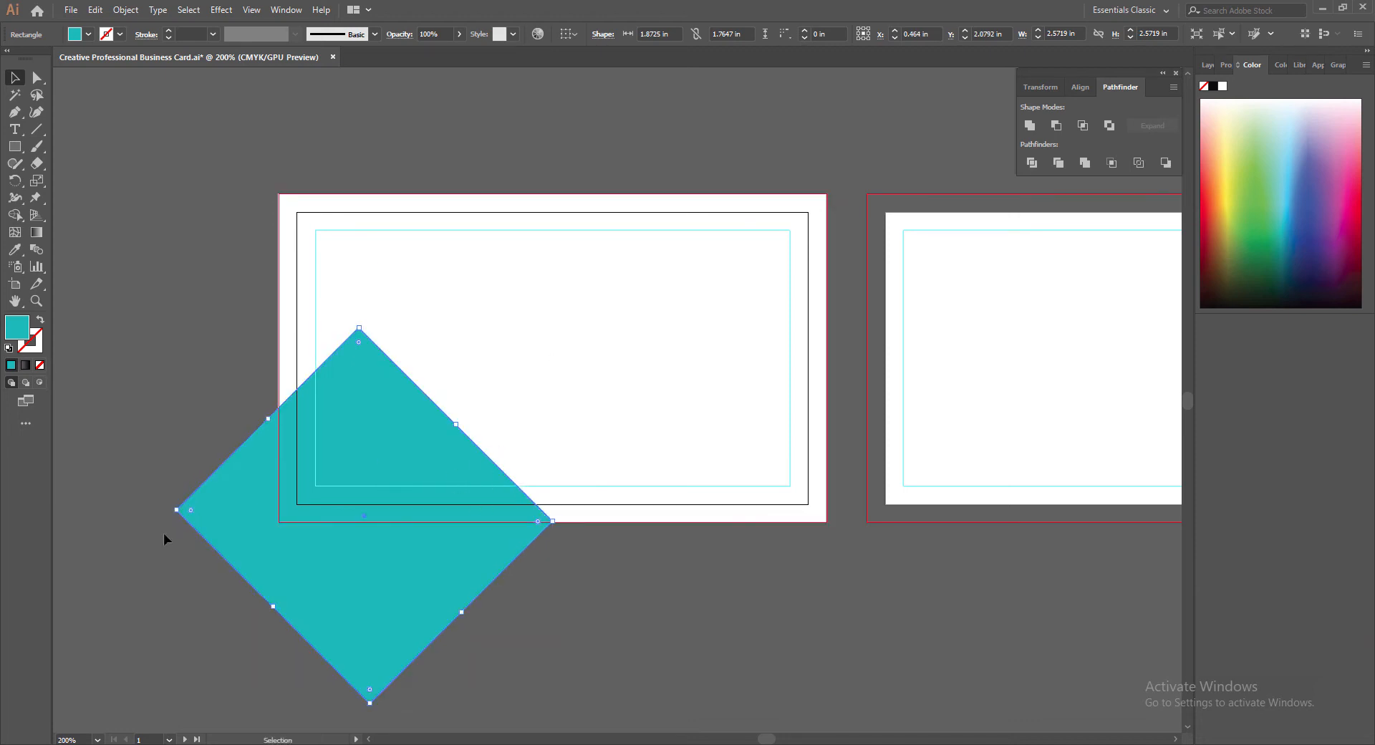
{"action": "left_click_drag", "start_coordinate": [362, 323], "coordinate": [433, 383]}
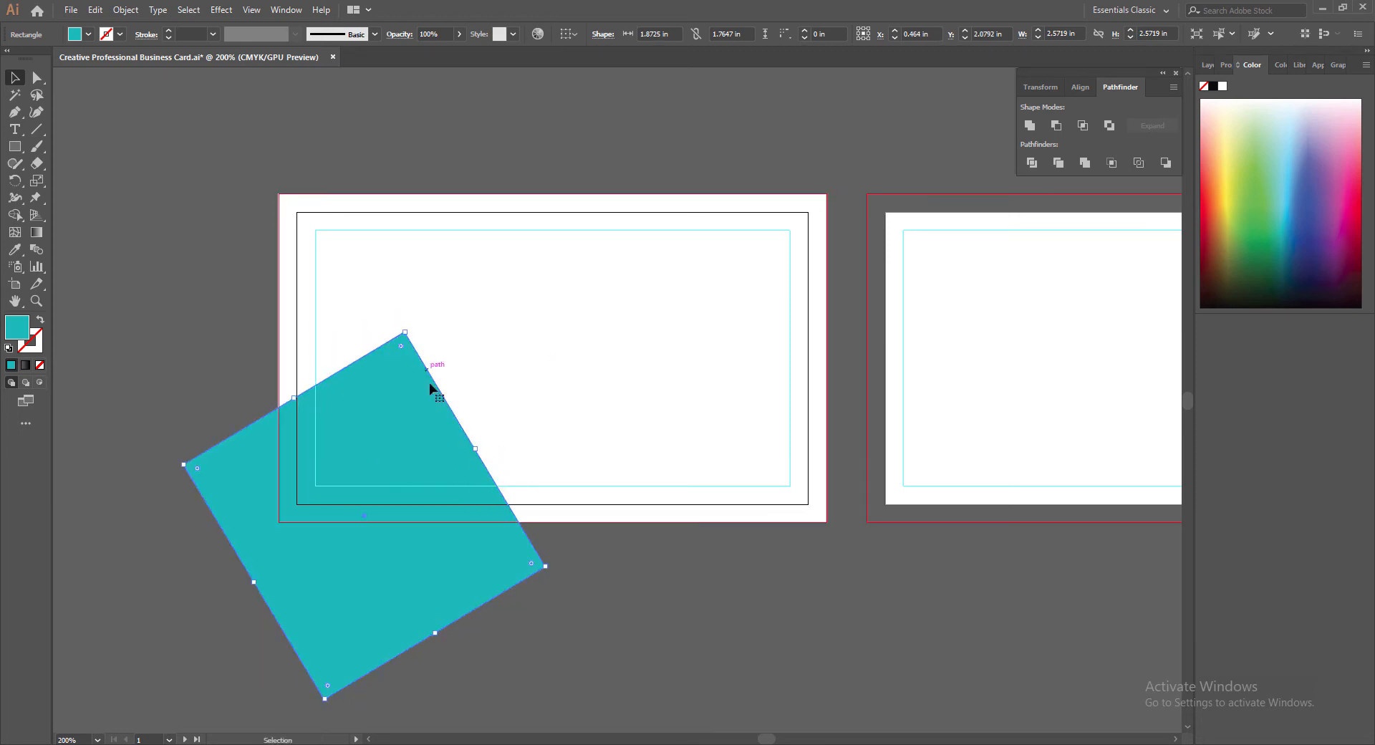
{"action": "left_click_drag", "start_coordinate": [489, 502], "coordinate": [495, 469]}
Step: Move the teal shape's left anchor onto the left bleed edge and its lowest anchor to the bottom-left bleed corner
{"action": "left_click", "coordinate": [37, 78]}
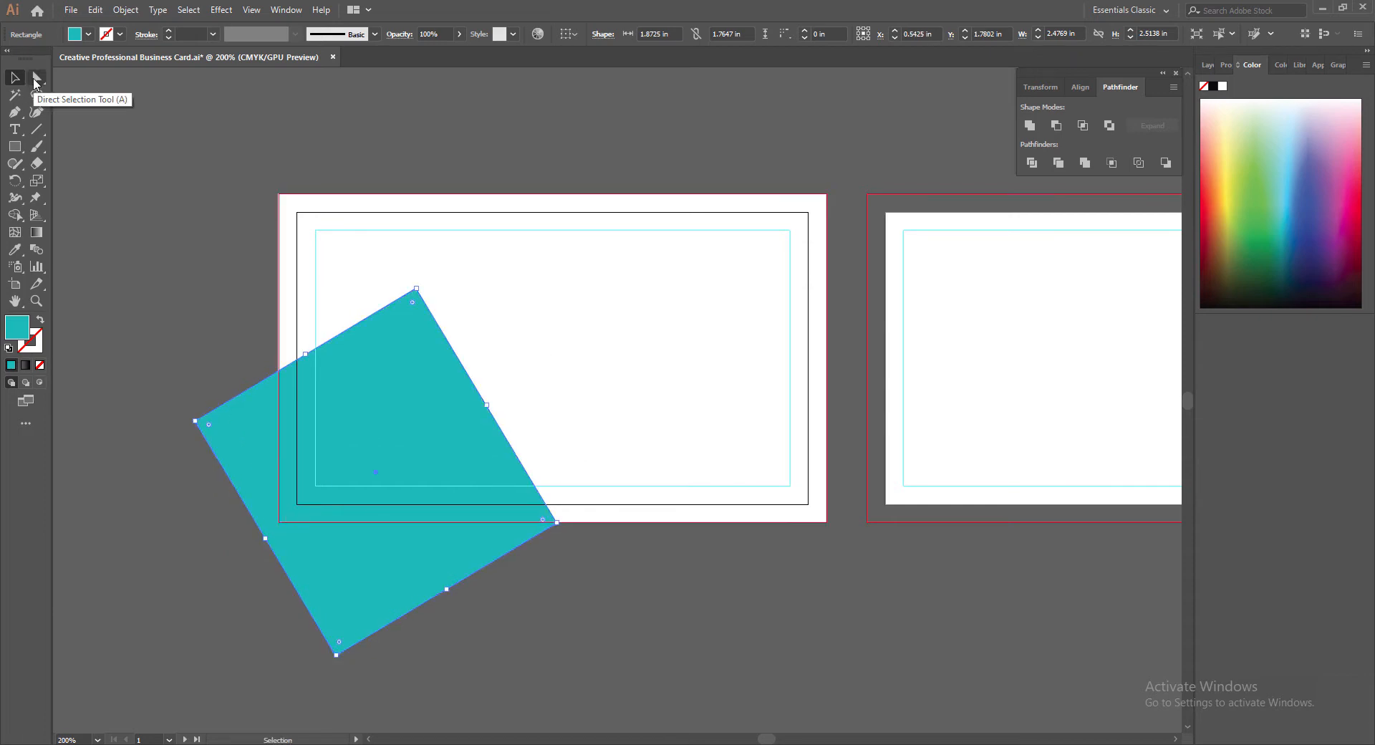
{"action": "left_click", "coordinate": [195, 422]}
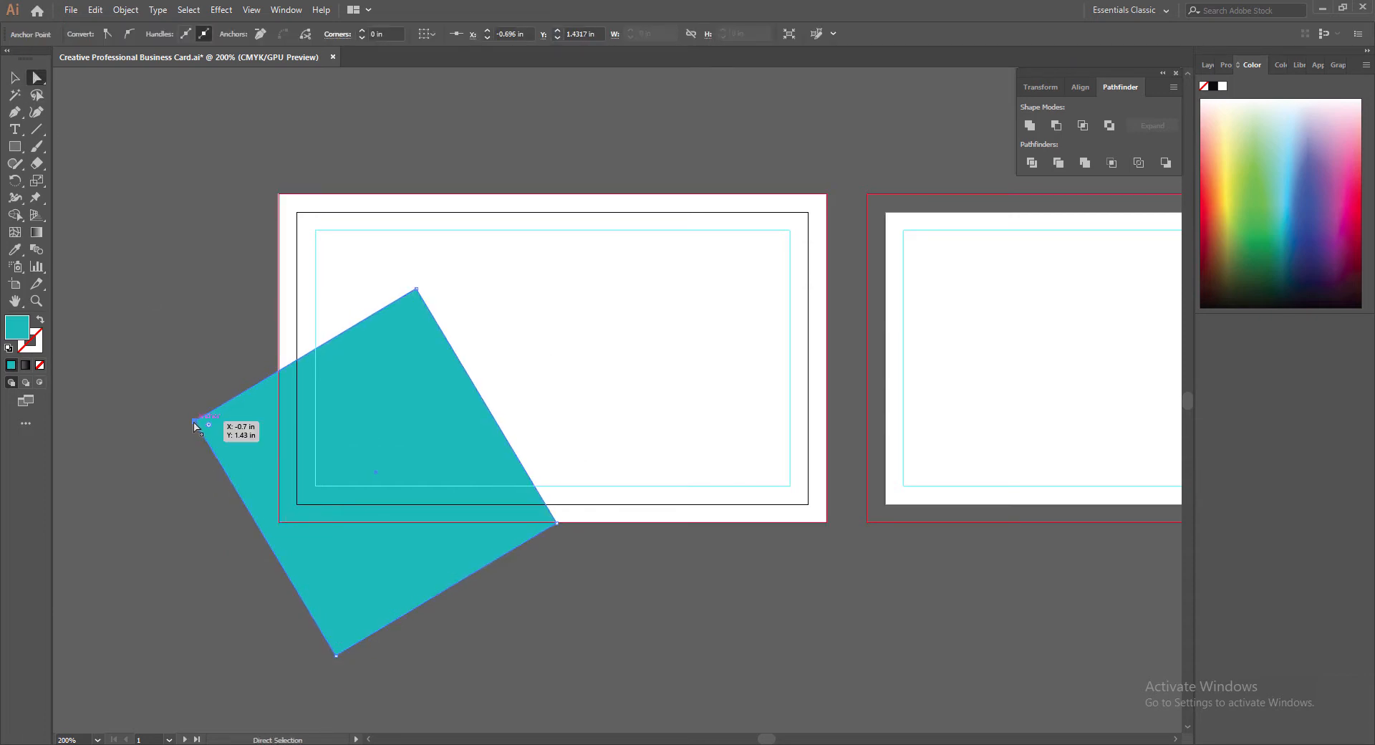
{"action": "left_click_drag", "start_coordinate": [195, 422], "coordinate": [279, 370]}
{"action": "left_click", "coordinate": [335, 656]}
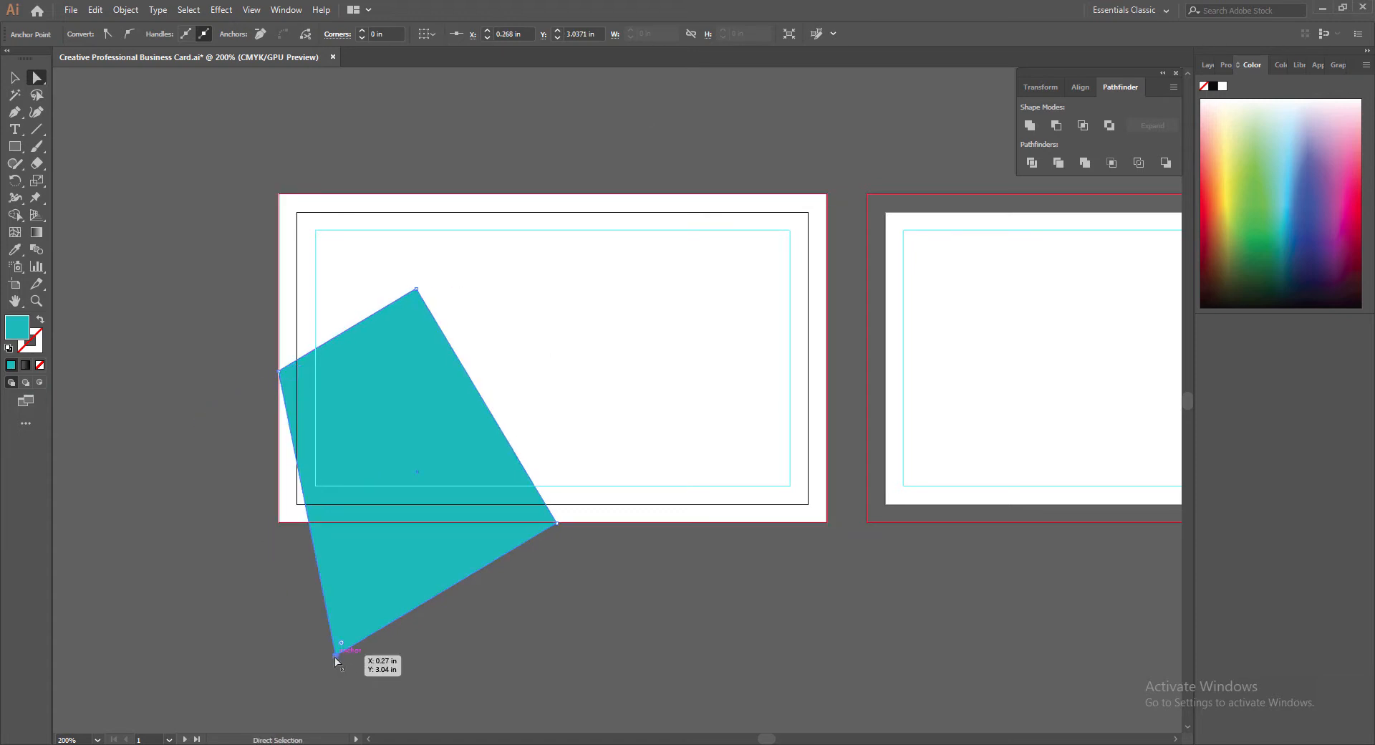
{"action": "left_click_drag", "start_coordinate": [335, 658], "coordinate": [279, 528]}
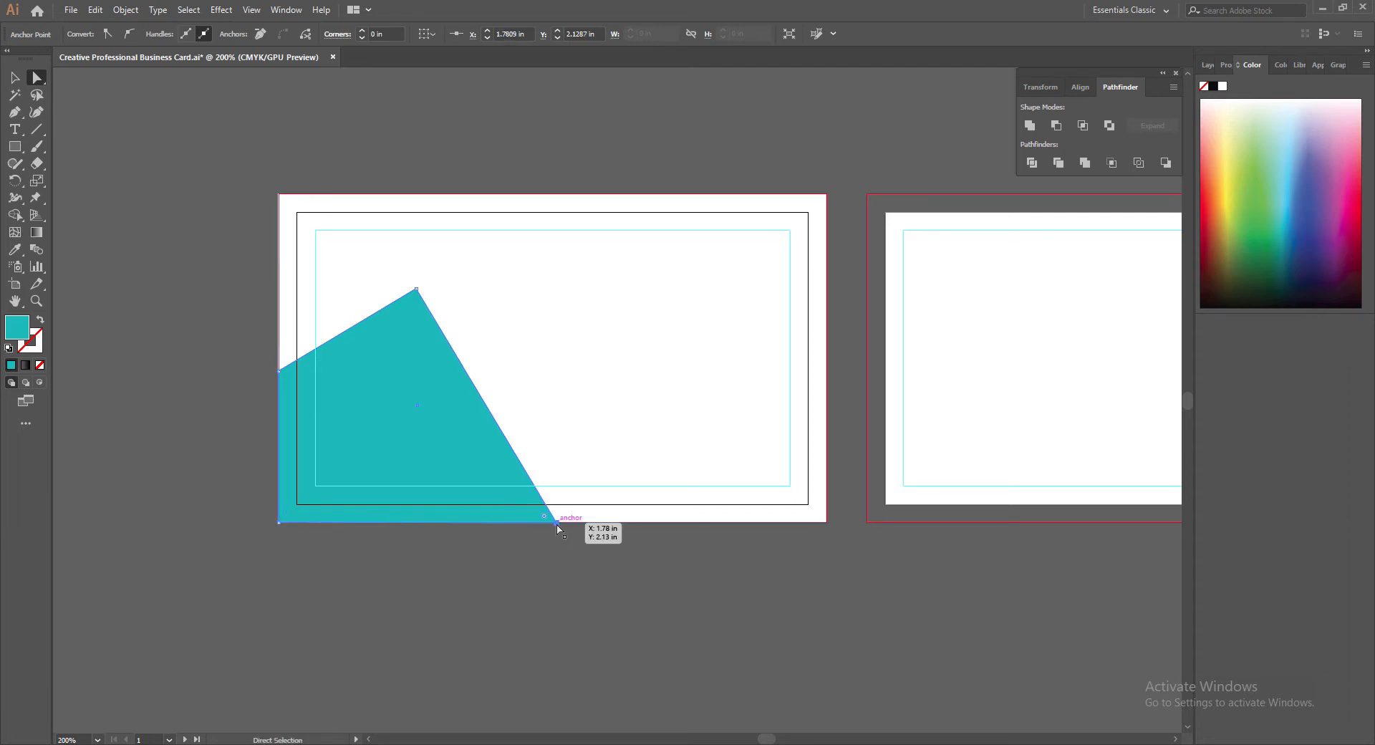
Step: Move the teal shape's bottom-right anchor along the bleed edge to about X 2.12 in and its peak to about X 0.85, Y 0.56 in
{"action": "left_click_drag", "start_coordinate": [557, 524], "coordinate": [605, 522]}
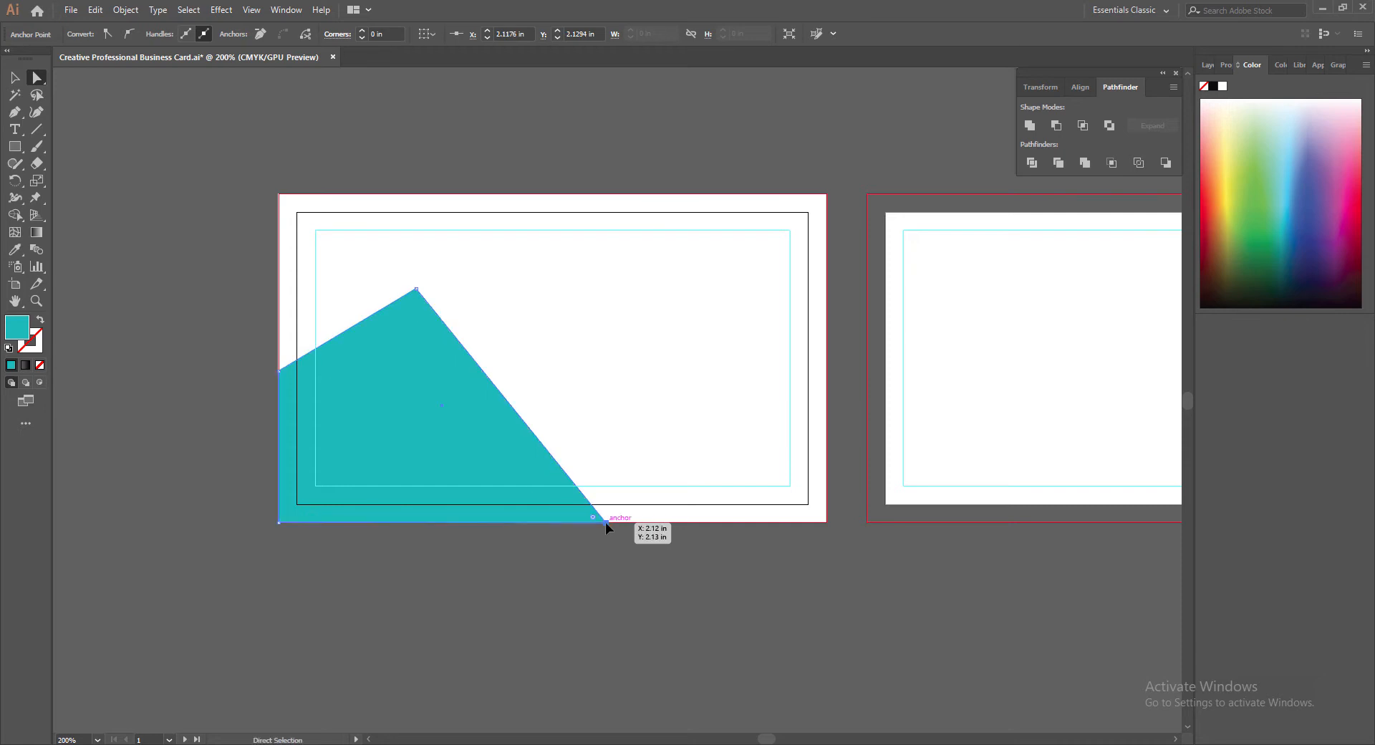
{"action": "left_click", "coordinate": [417, 289]}
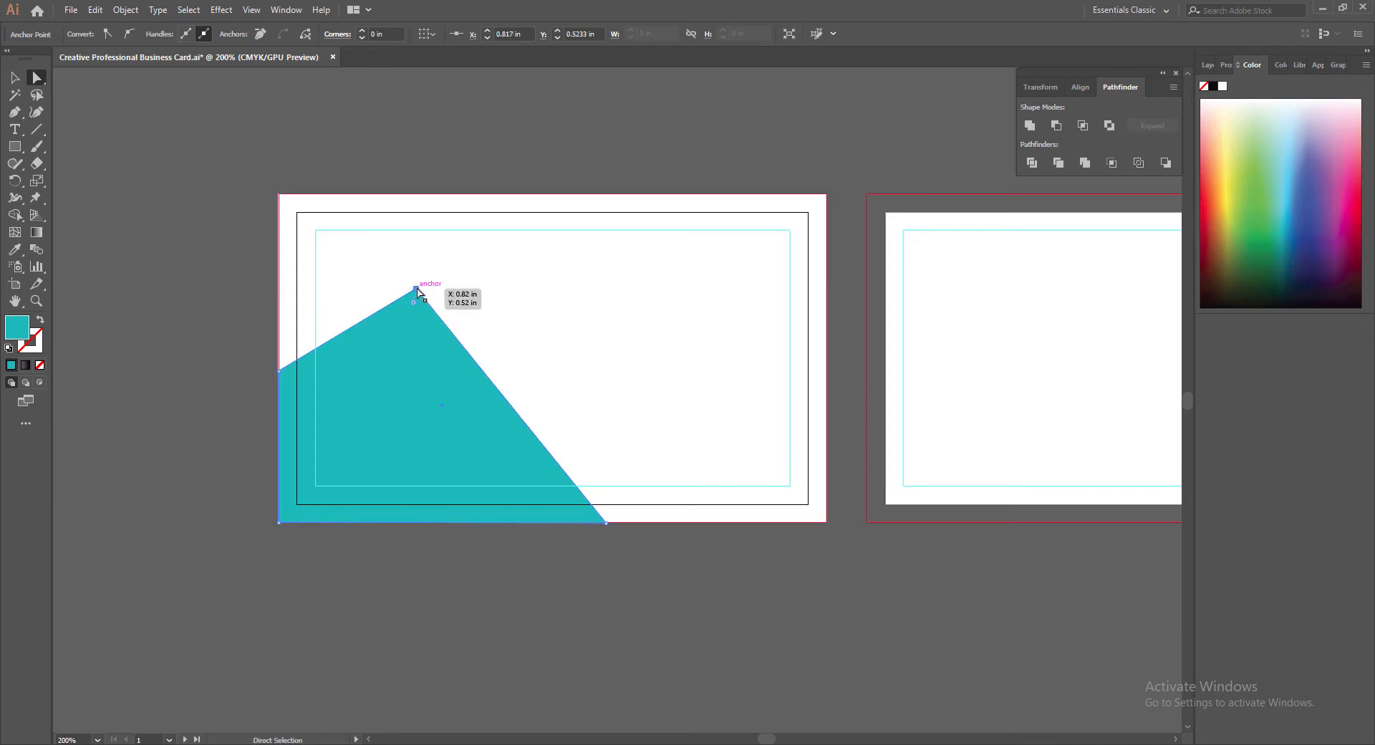
{"action": "left_click_drag", "start_coordinate": [419, 296], "coordinate": [421, 296]}
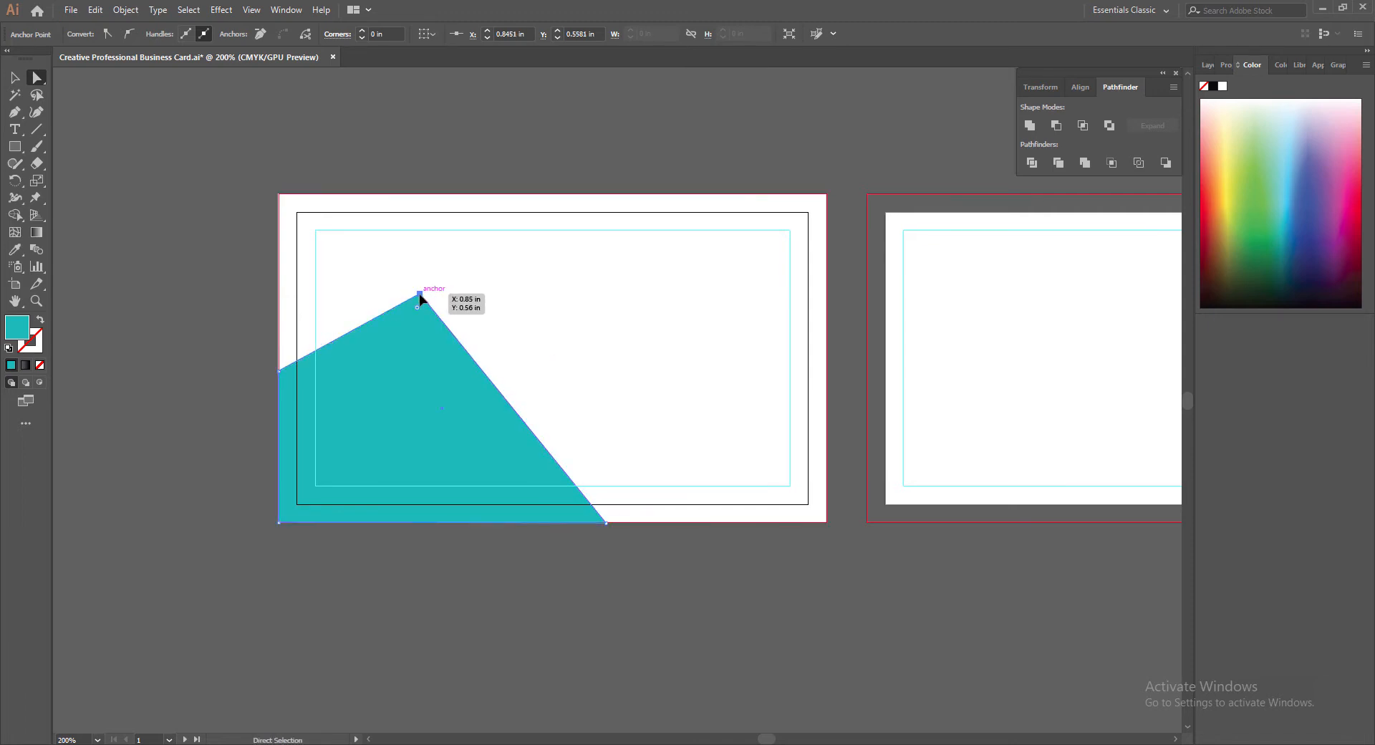
{"action": "key", "text": "v"}
{"action": "left_click", "coordinate": [658, 618]}
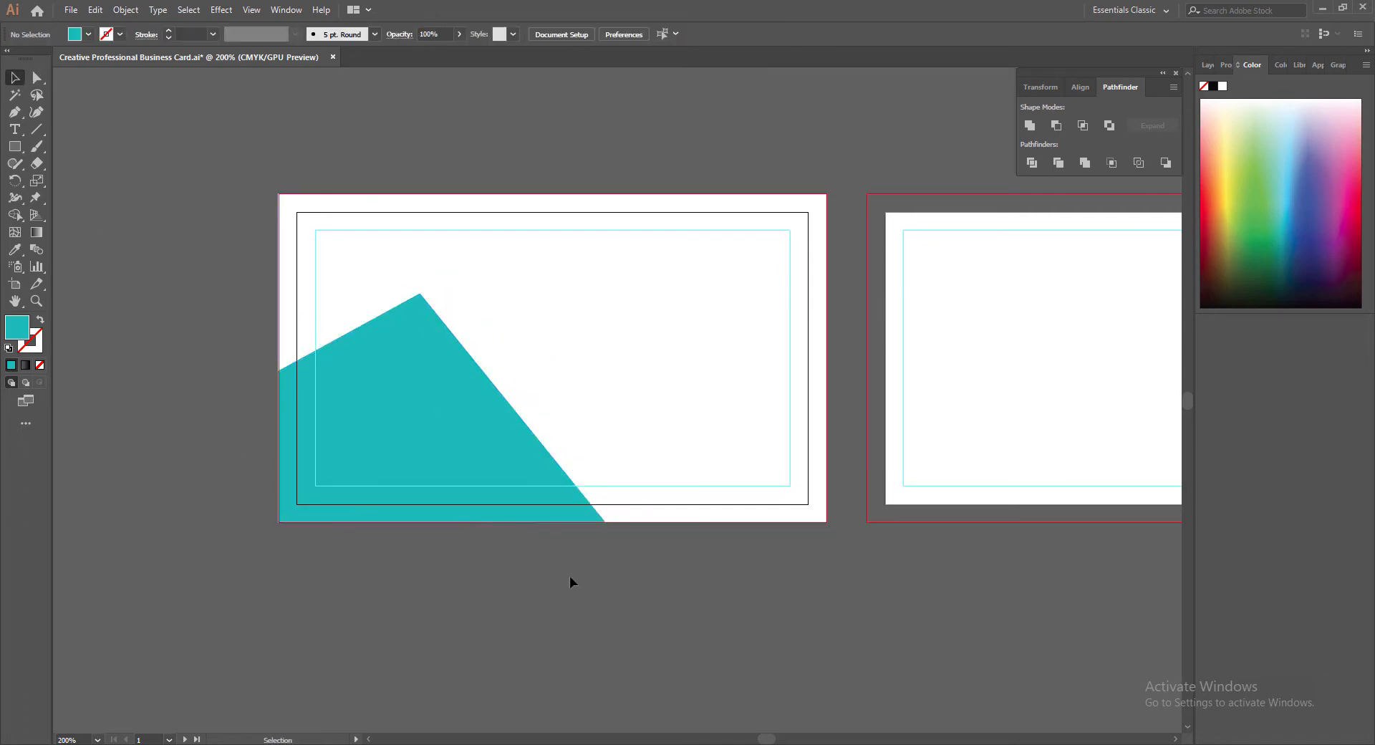
Step: Duplicate the teal shape slightly up and to the left and fill the copy with the dark gray to black linear gradient
{"action": "left_click", "coordinate": [421, 439]}
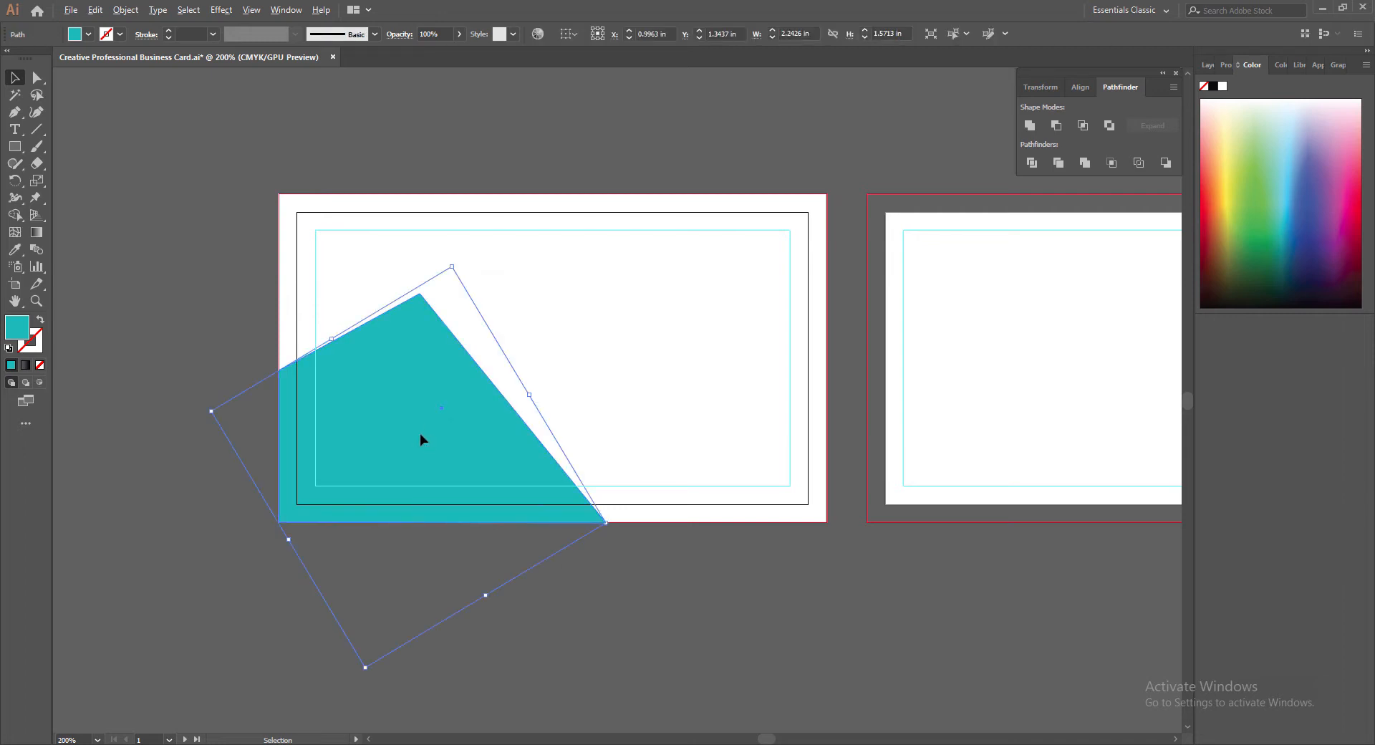
{"action": "left_click_drag", "start_coordinate": [421, 438], "coordinate": [418, 421]}
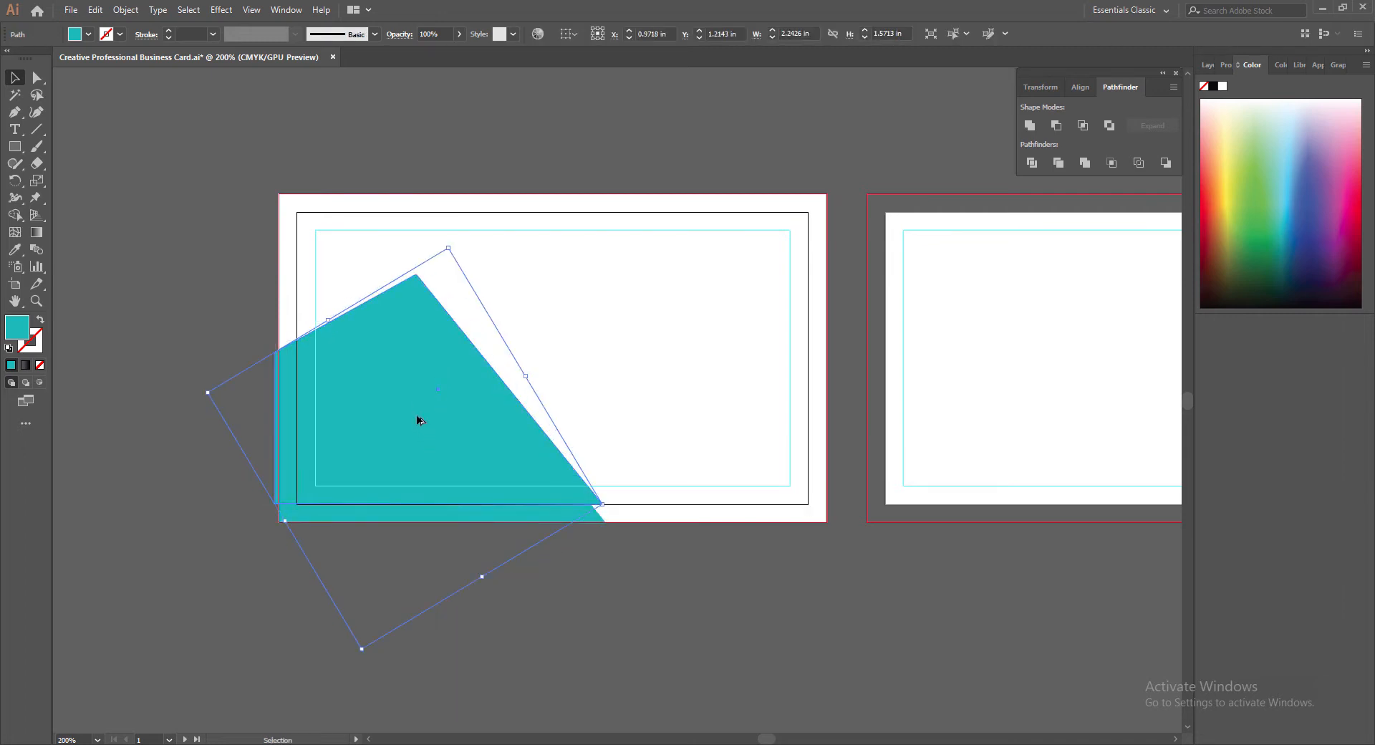
{"action": "double_click", "coordinate": [17, 328]}
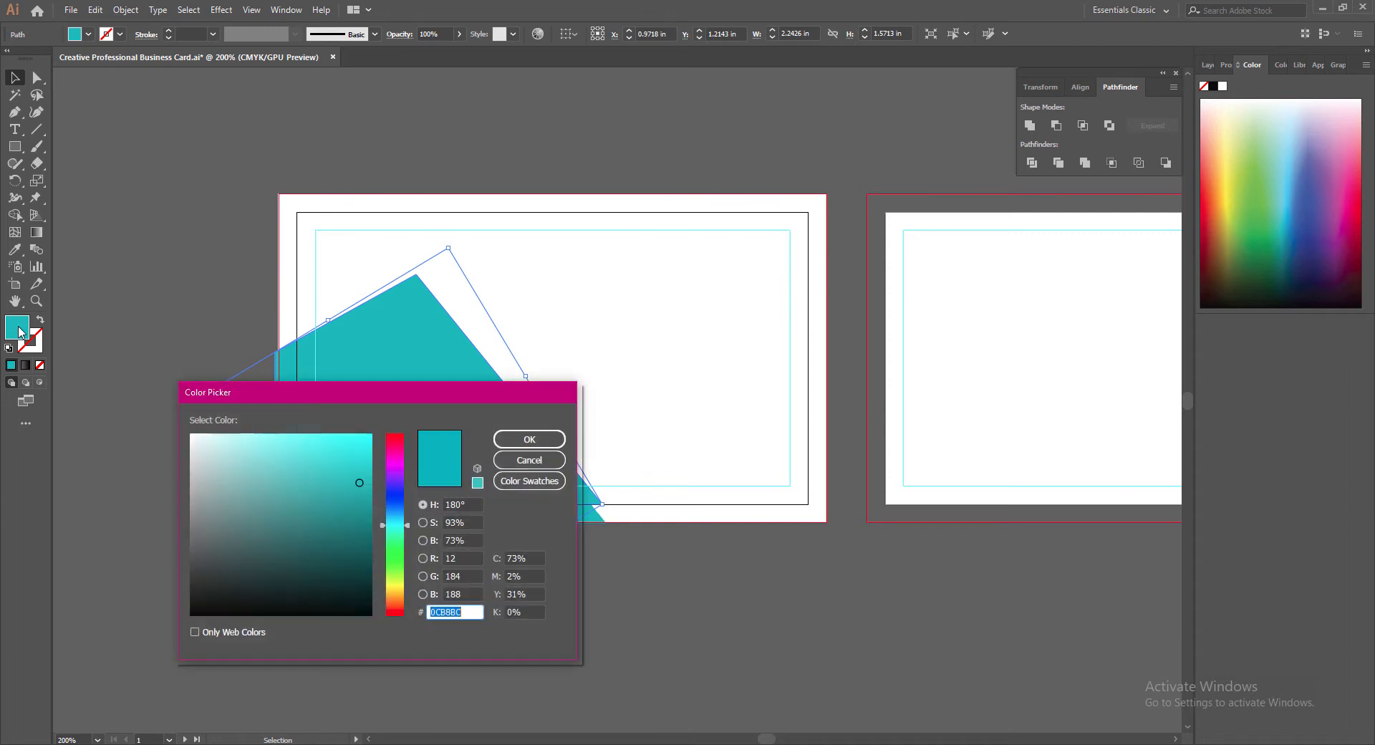
{"action": "left_click", "coordinate": [551, 460]}
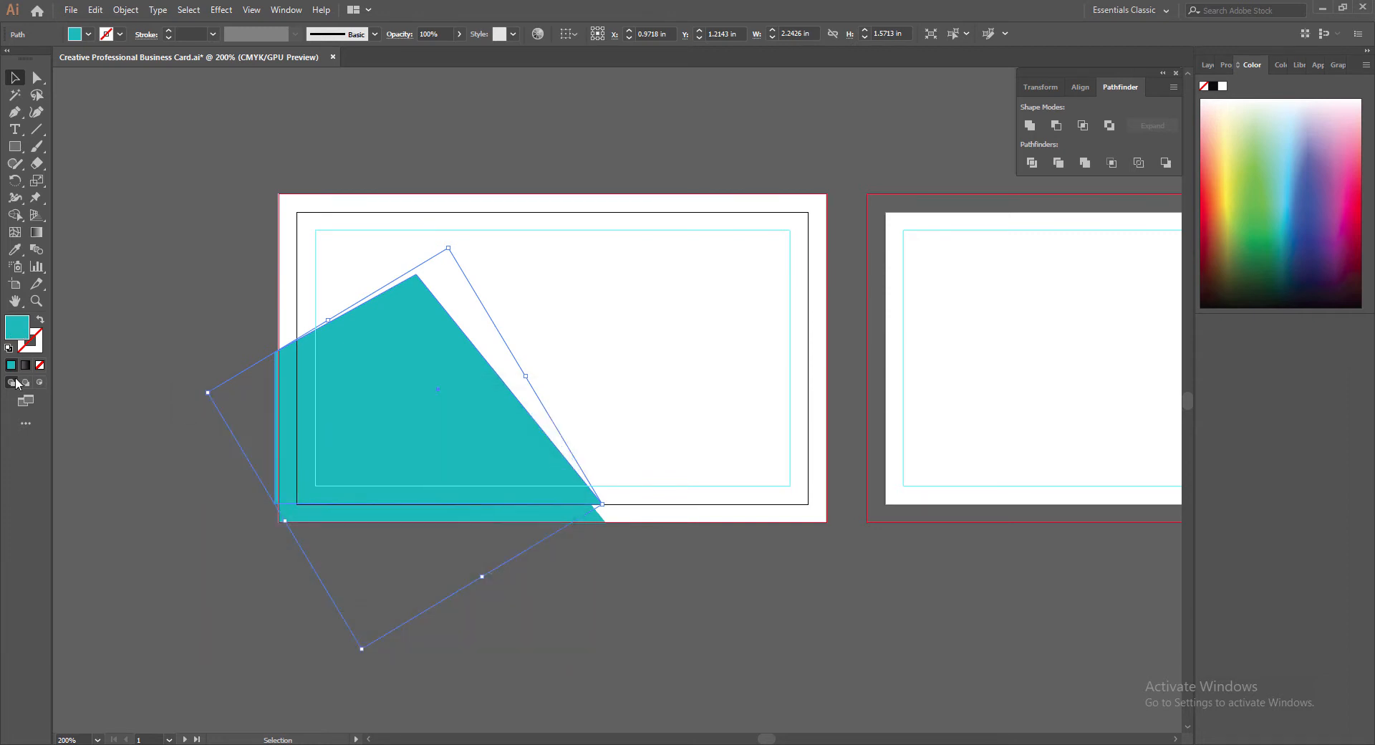
{"action": "left_click", "coordinate": [25, 365]}
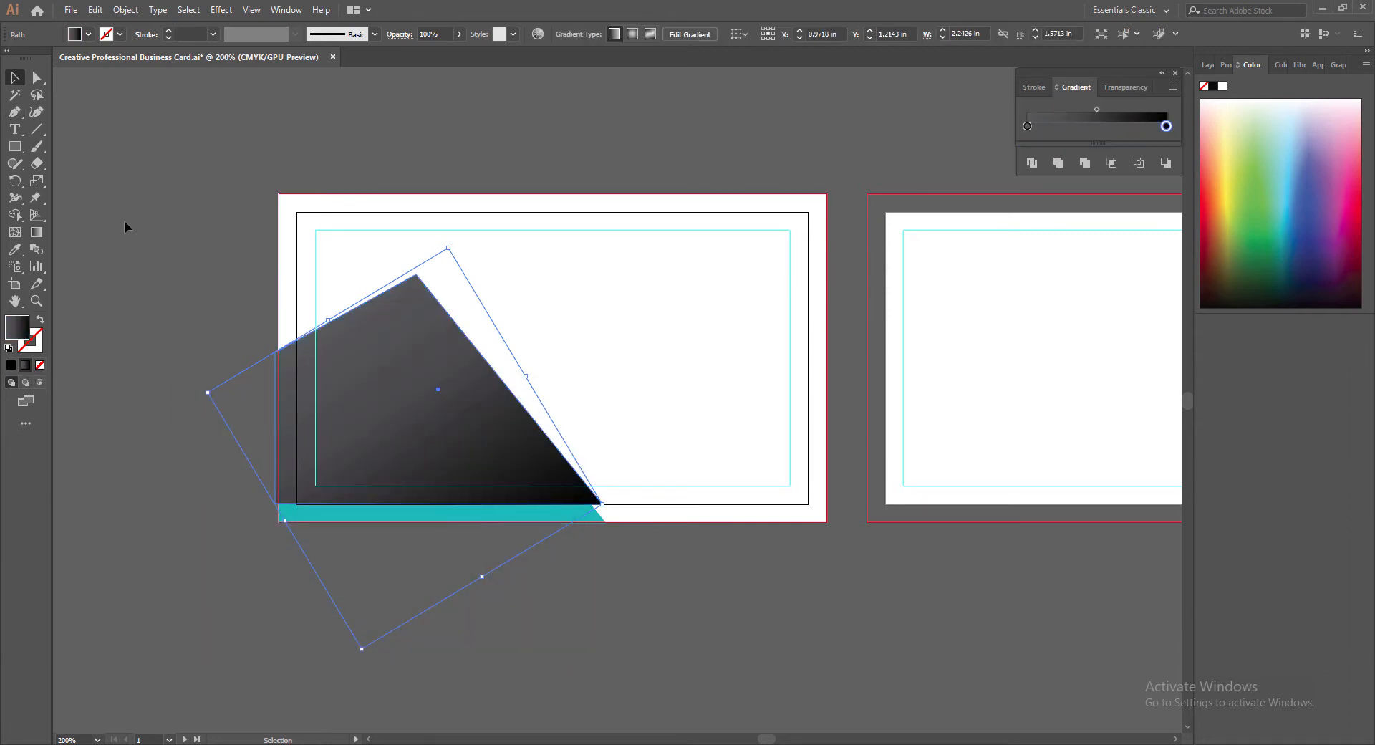
Step: Send the gradient copy behind the teal shape and nudge it right to about X 1 in
{"action": "right_click", "coordinate": [397, 418]}
{"action": "mouse_move", "coordinate": [512, 640]}
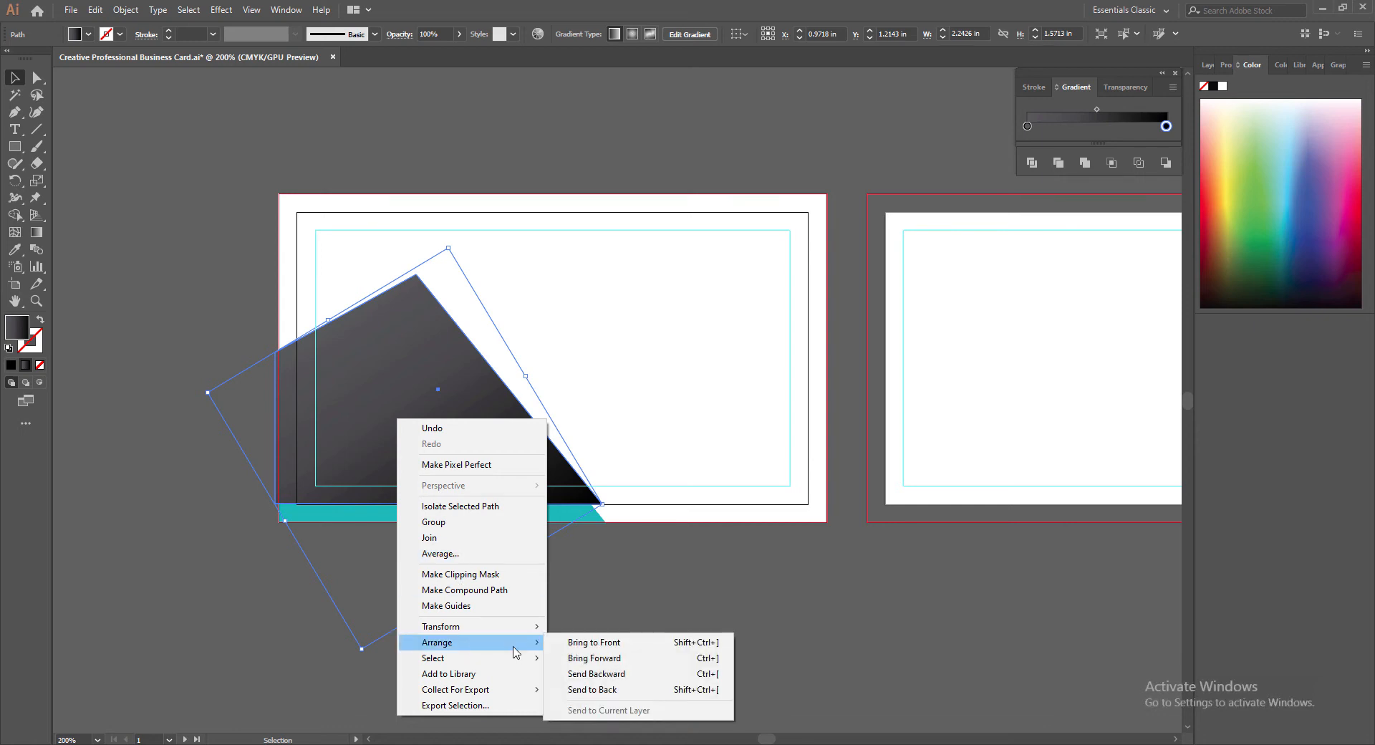
{"action": "left_click", "coordinate": [588, 671]}
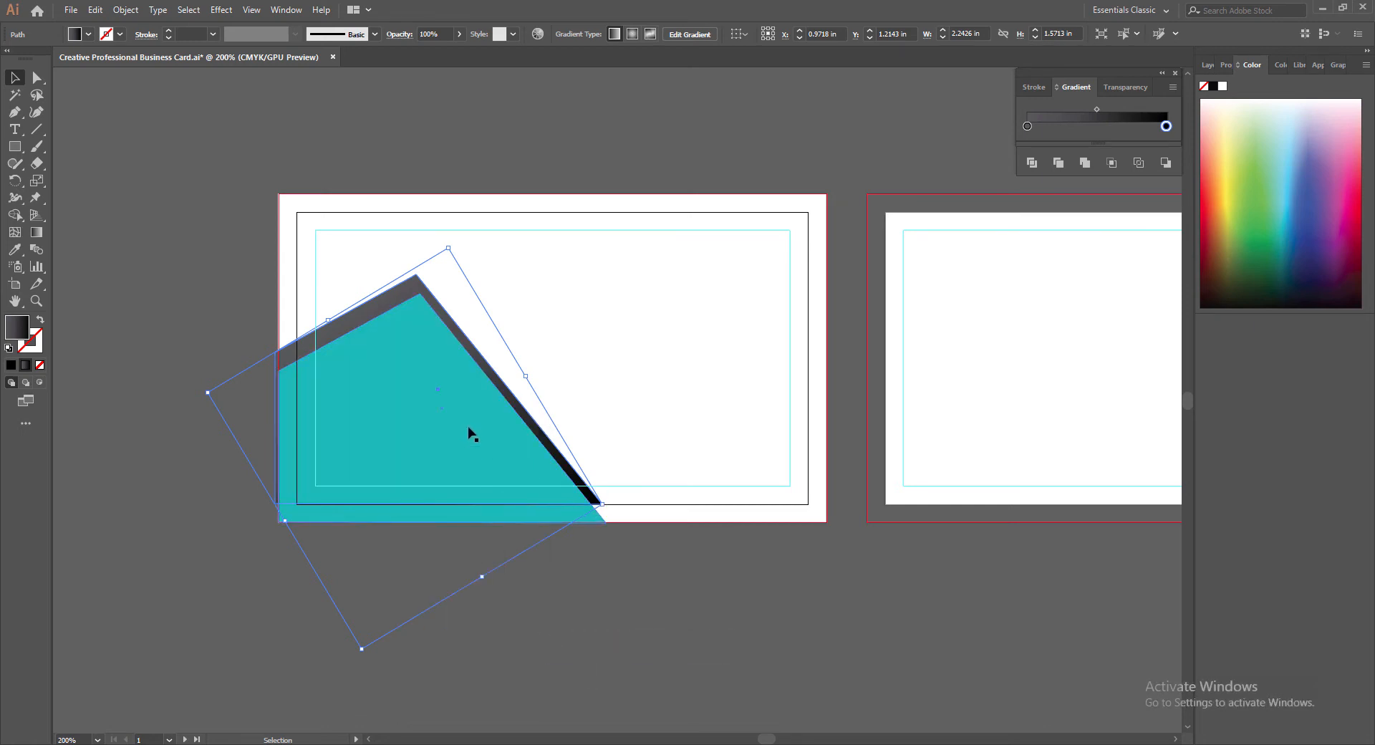
{"action": "key", "text": "Right"}
{"action": "key", "text": "Right"}
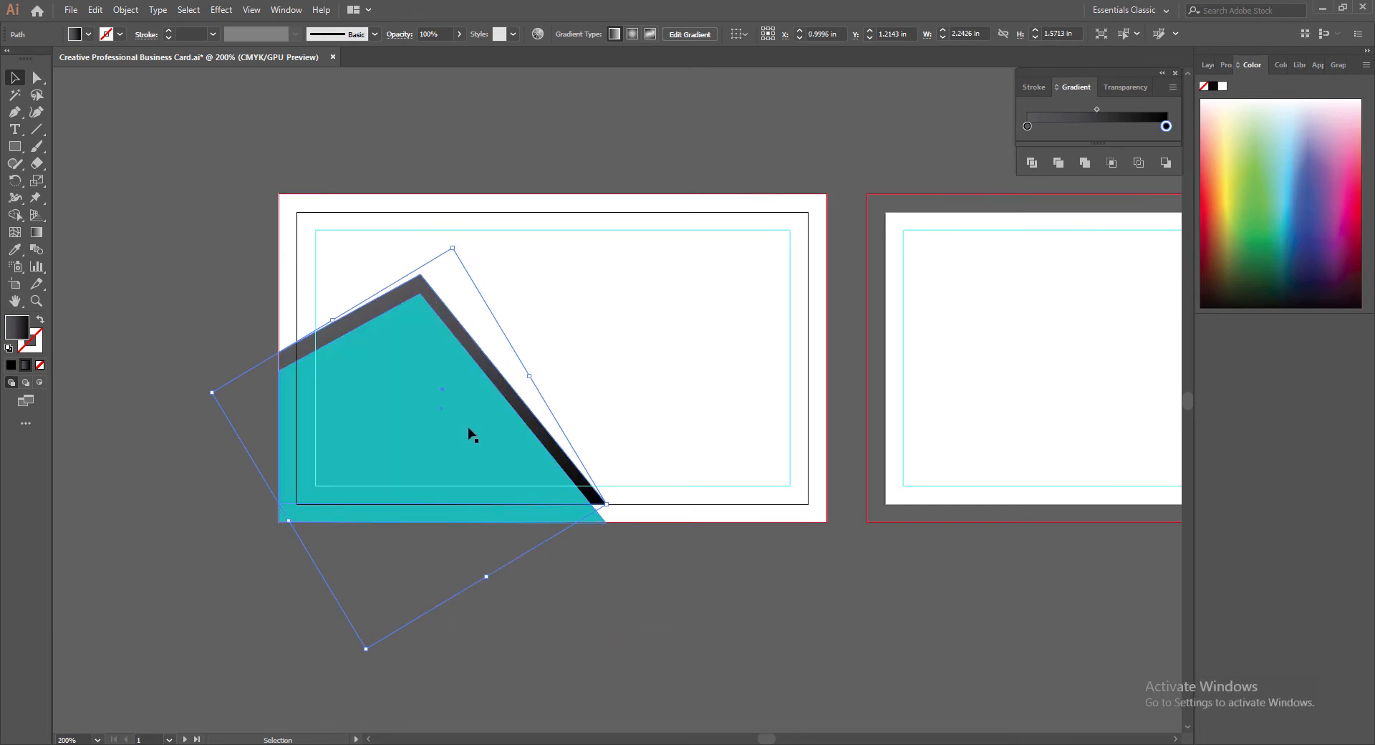
Step: Move the gradient shape's bottom-right anchor down to the bottom bleed edge at about X 2.22 in, Y 2.11 in
{"action": "key", "text": "a"}
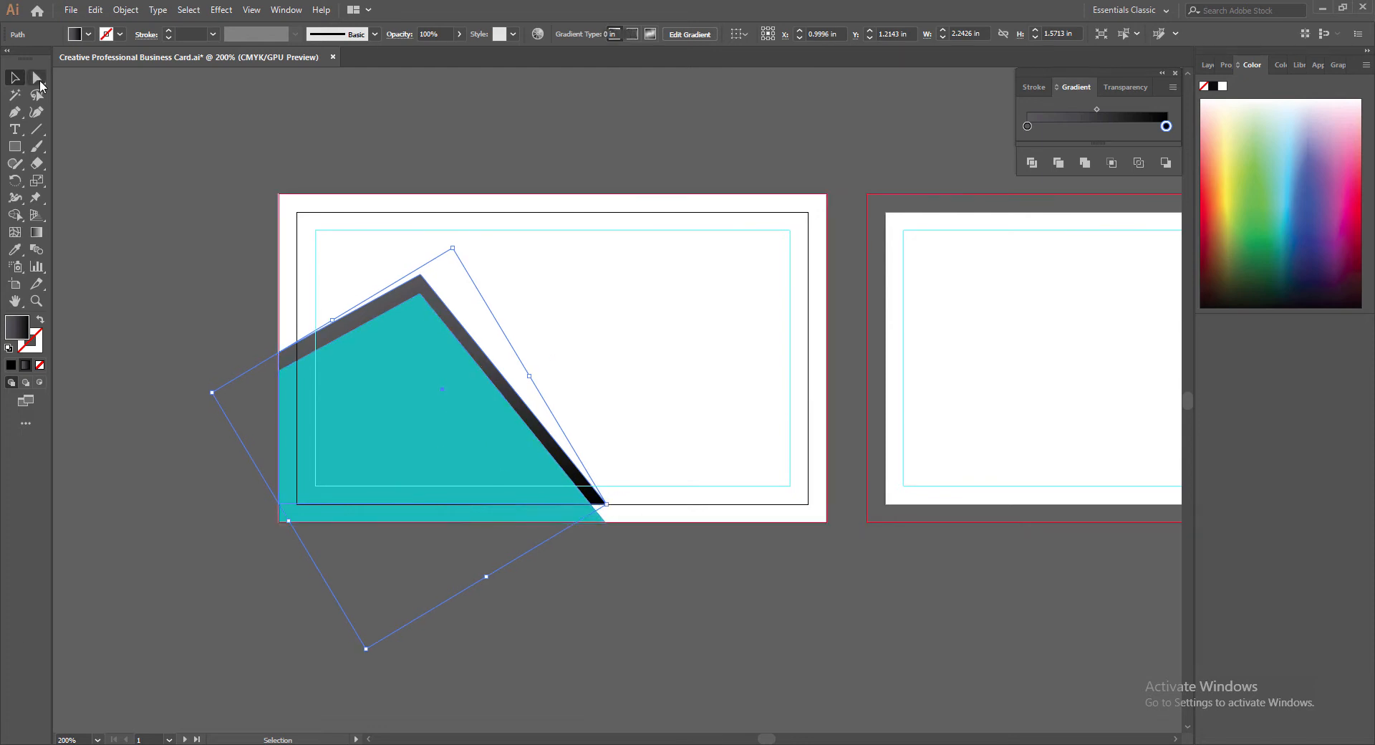
{"action": "left_click", "coordinate": [606, 504]}
{"action": "left_click_drag", "start_coordinate": [607, 504], "coordinate": [619, 521]}
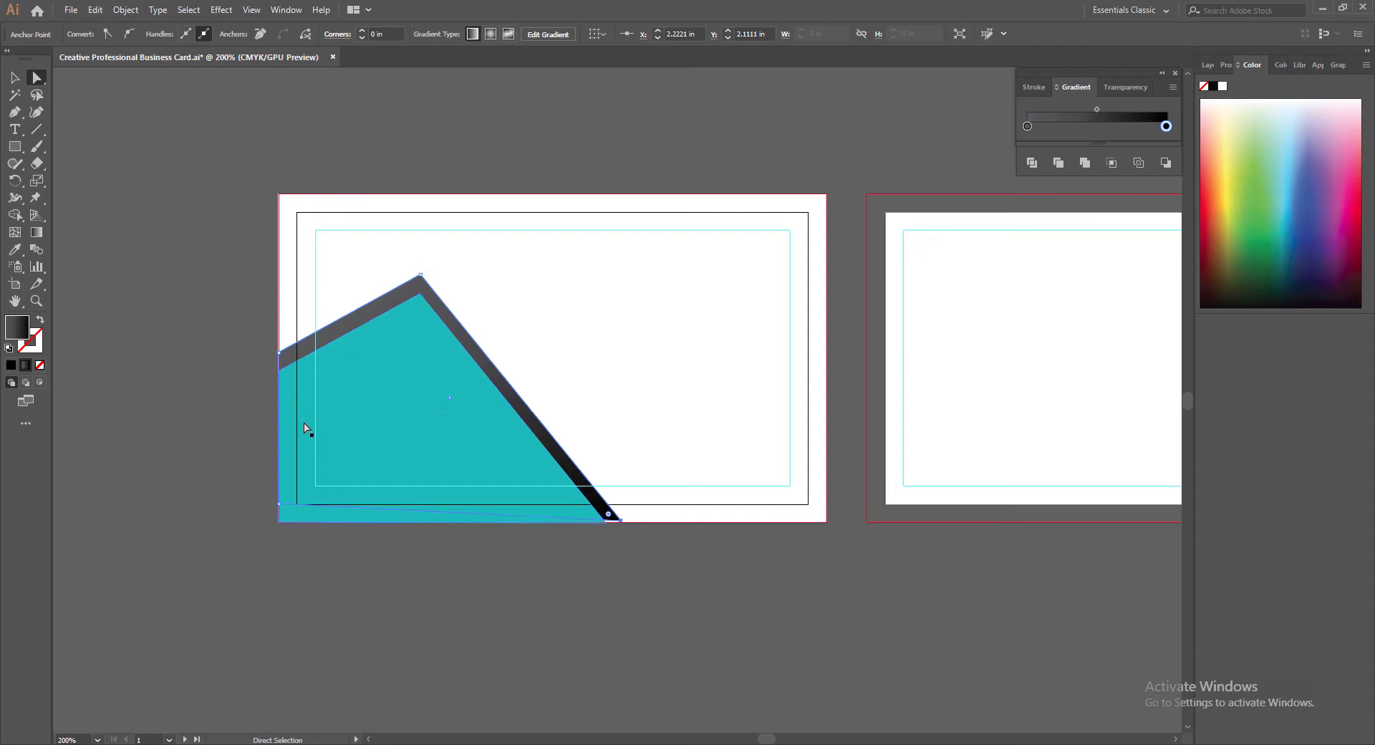
{"action": "left_click", "coordinate": [15, 77]}
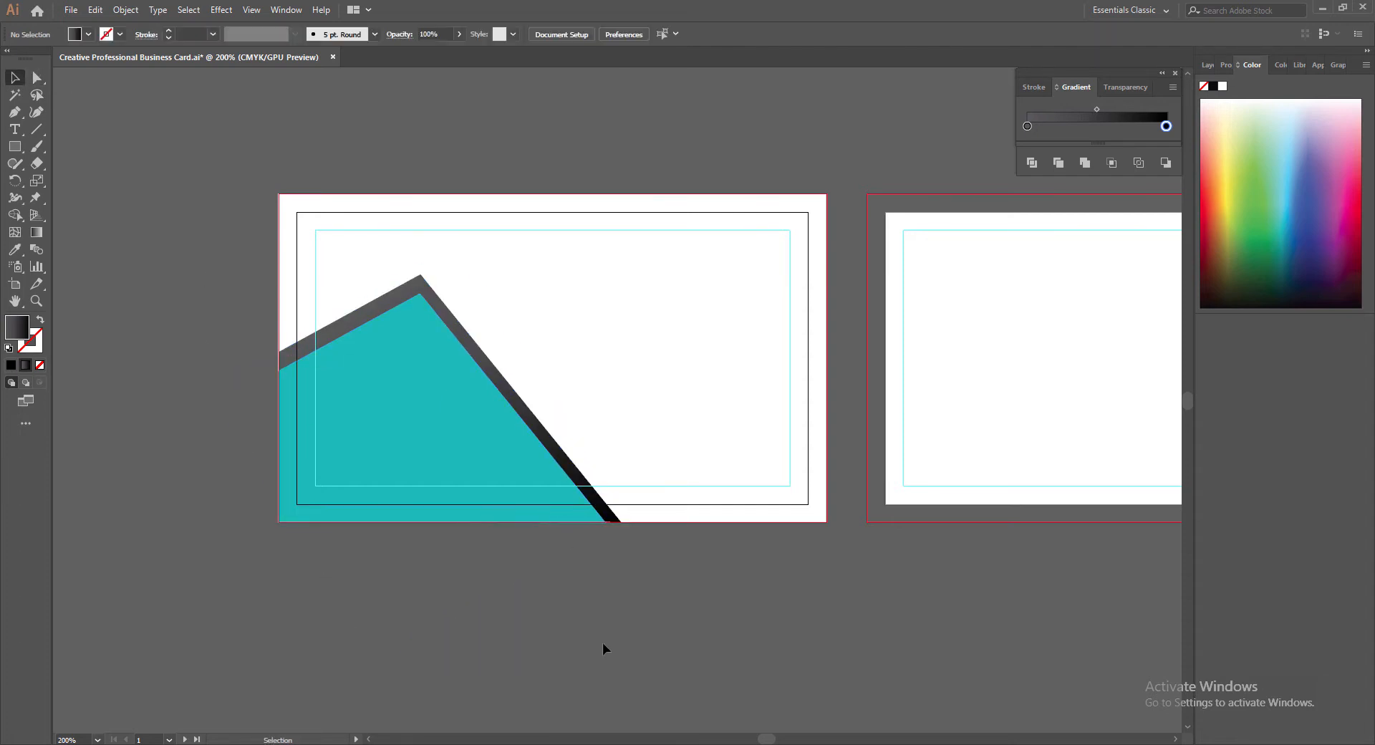
Step: Raise the gradient shape slightly and move its two lower anchors onto the bottom bleed edge, the left one at X -0.125 in, Y 2.125 in
{"action": "left_click", "coordinate": [577, 478]}
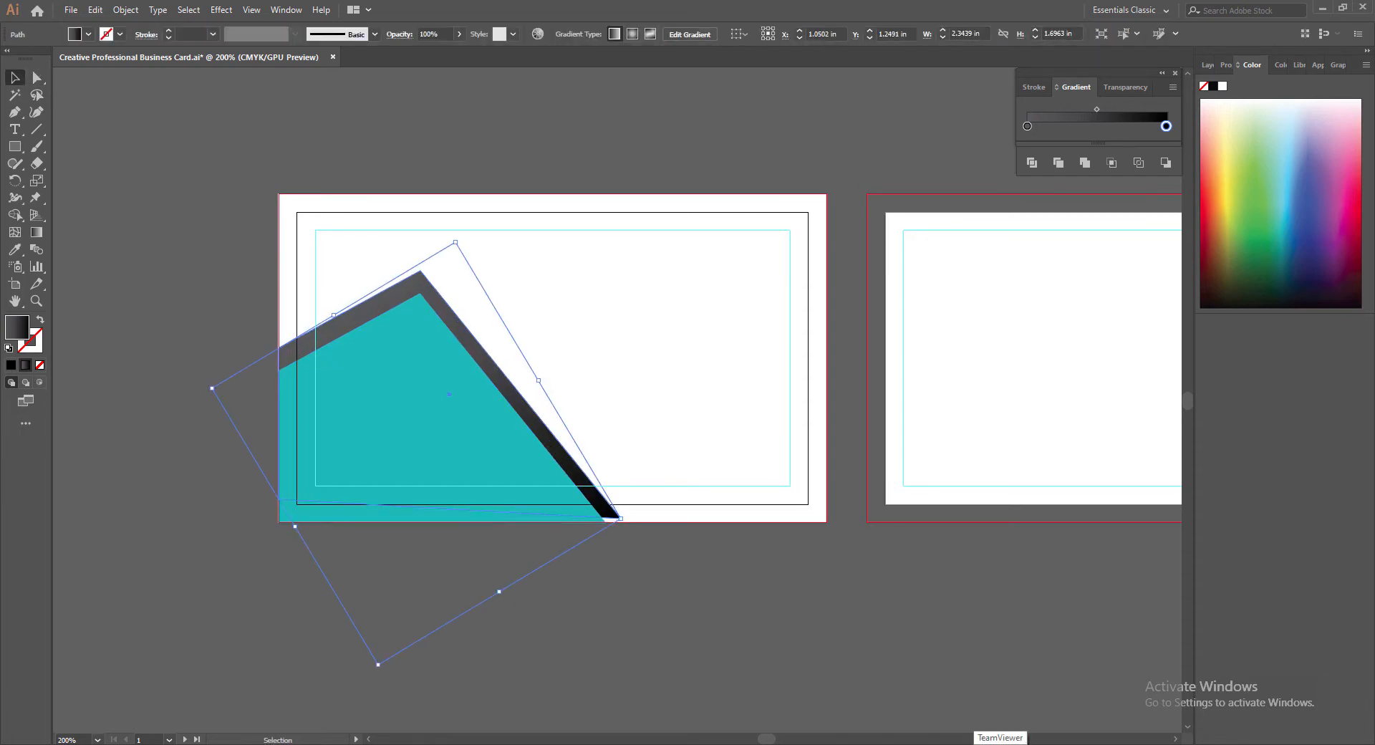
{"action": "left_click", "coordinate": [37, 80]}
{"action": "left_click_drag", "start_coordinate": [620, 516], "coordinate": [621, 526]}
{"action": "left_click_drag", "start_coordinate": [279, 497], "coordinate": [278, 522]}
{"action": "key", "text": "v"}
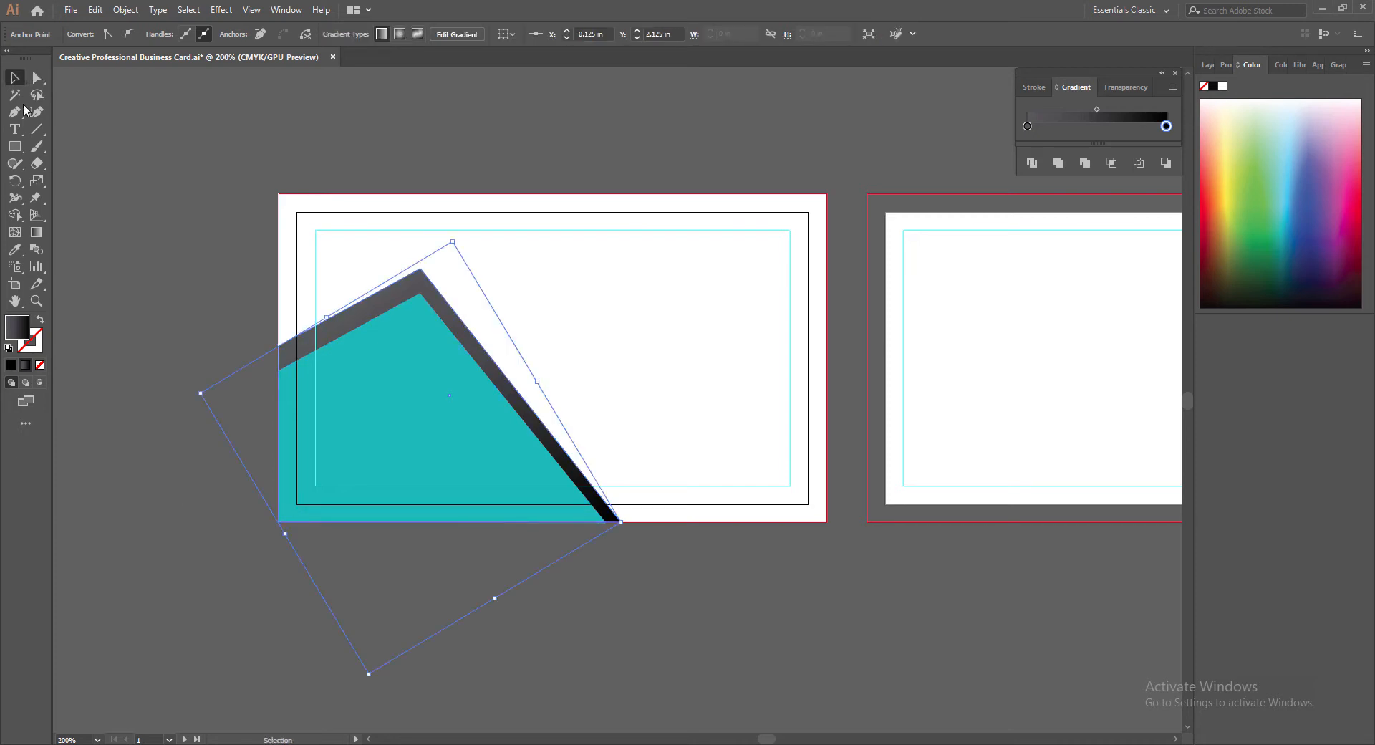
{"action": "left_click", "coordinate": [616, 604]}
Step: Save the business card document
{"action": "left_click", "coordinate": [375, 304]}
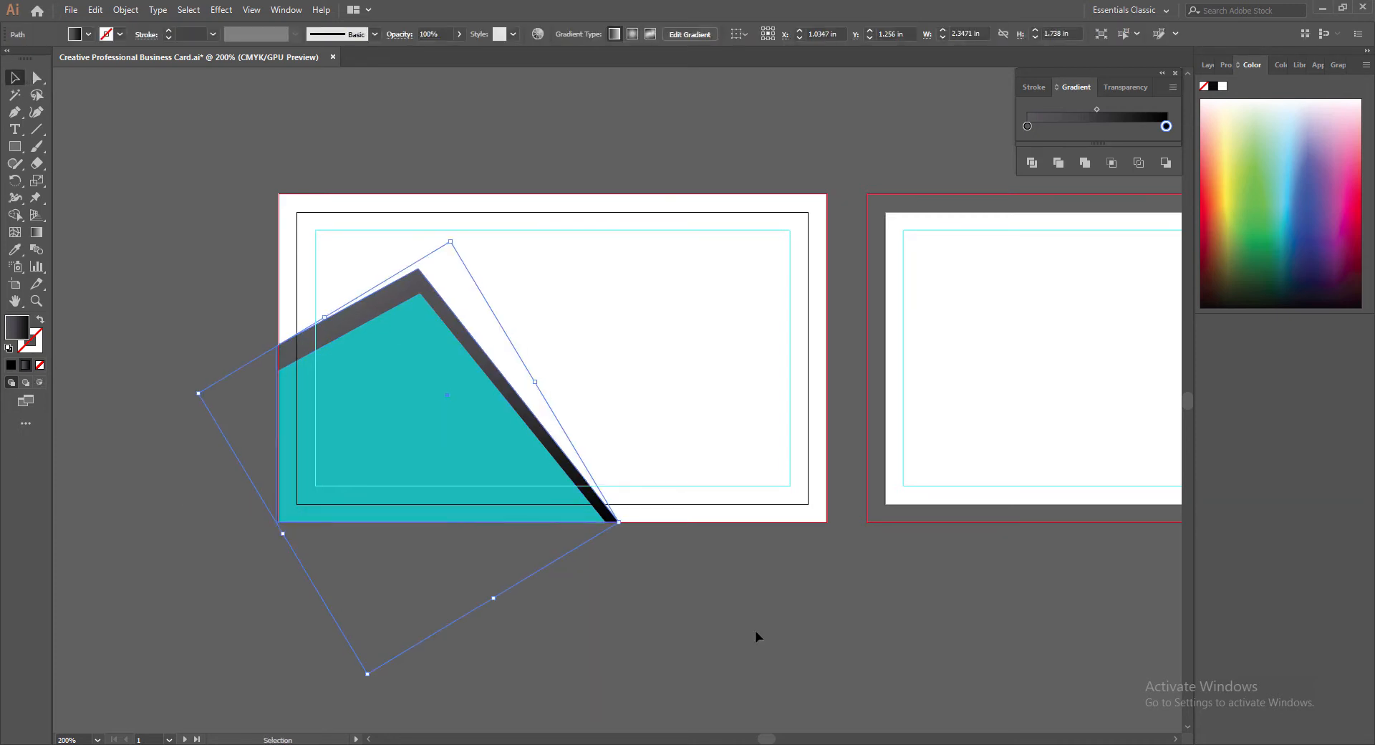
{"action": "left_click", "coordinate": [638, 601]}
{"action": "left_click", "coordinate": [587, 501]}
{"action": "left_click", "coordinate": [746, 669]}
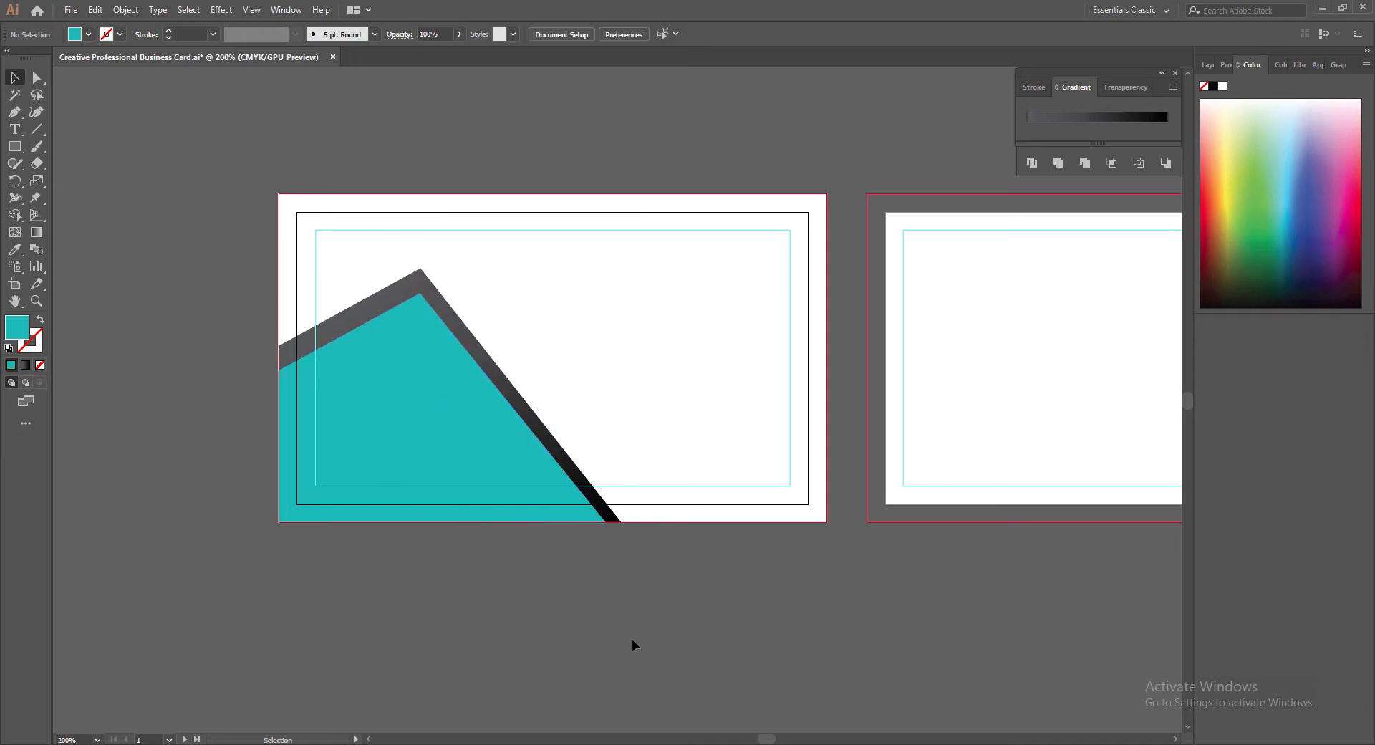
{"action": "key", "text": "ctrl+s"}
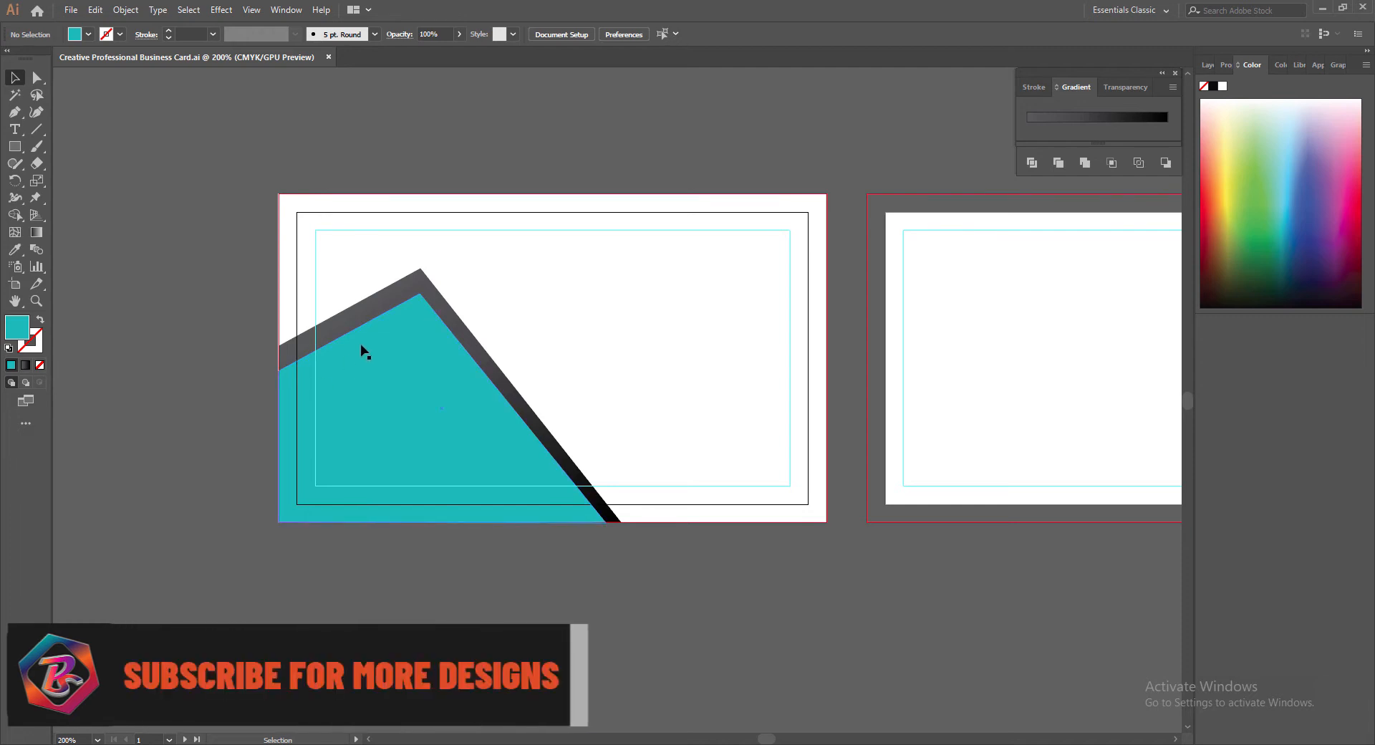
Step: Duplicate the teal shape about 0.12 in left and 0.34 in up, and fill the copy with dark blue at hue 235°
{"action": "left_click", "coordinate": [413, 385]}
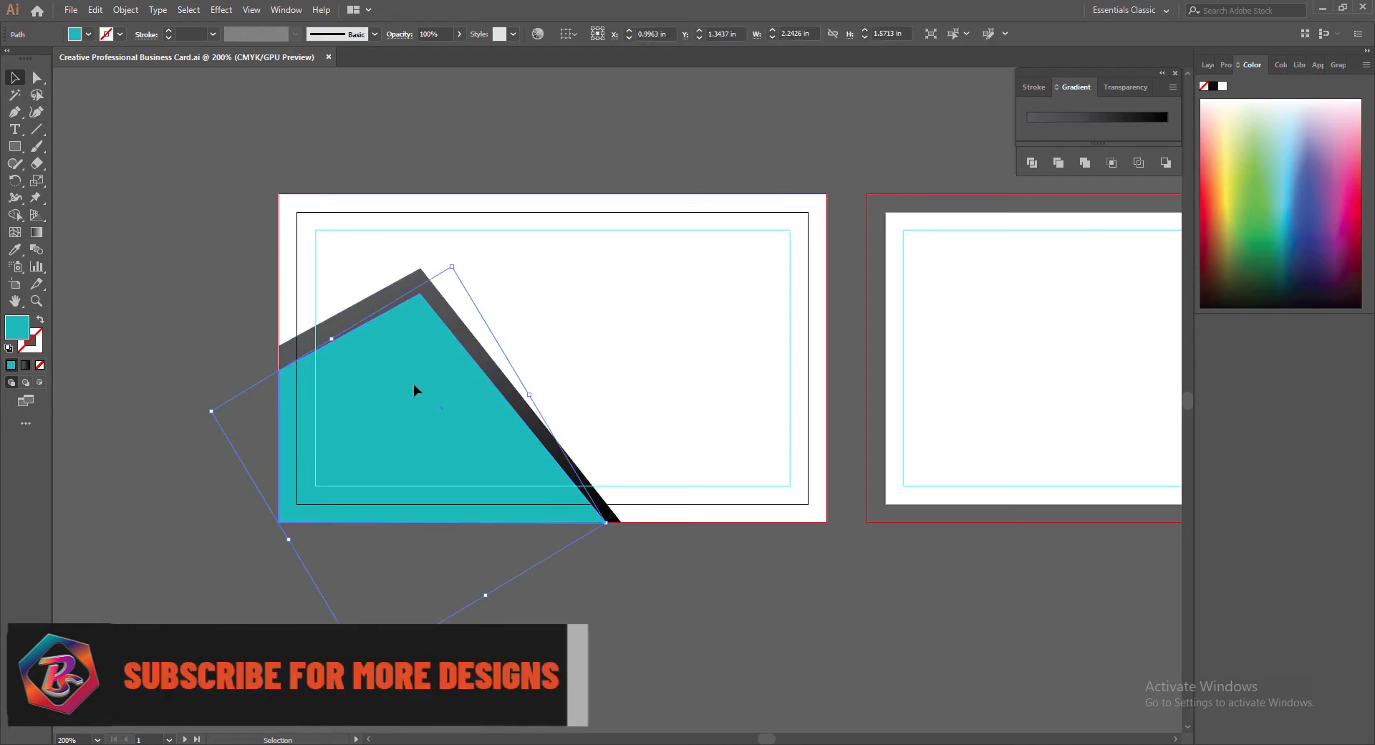
{"action": "left_click_drag", "start_coordinate": [414, 385], "coordinate": [399, 338]}
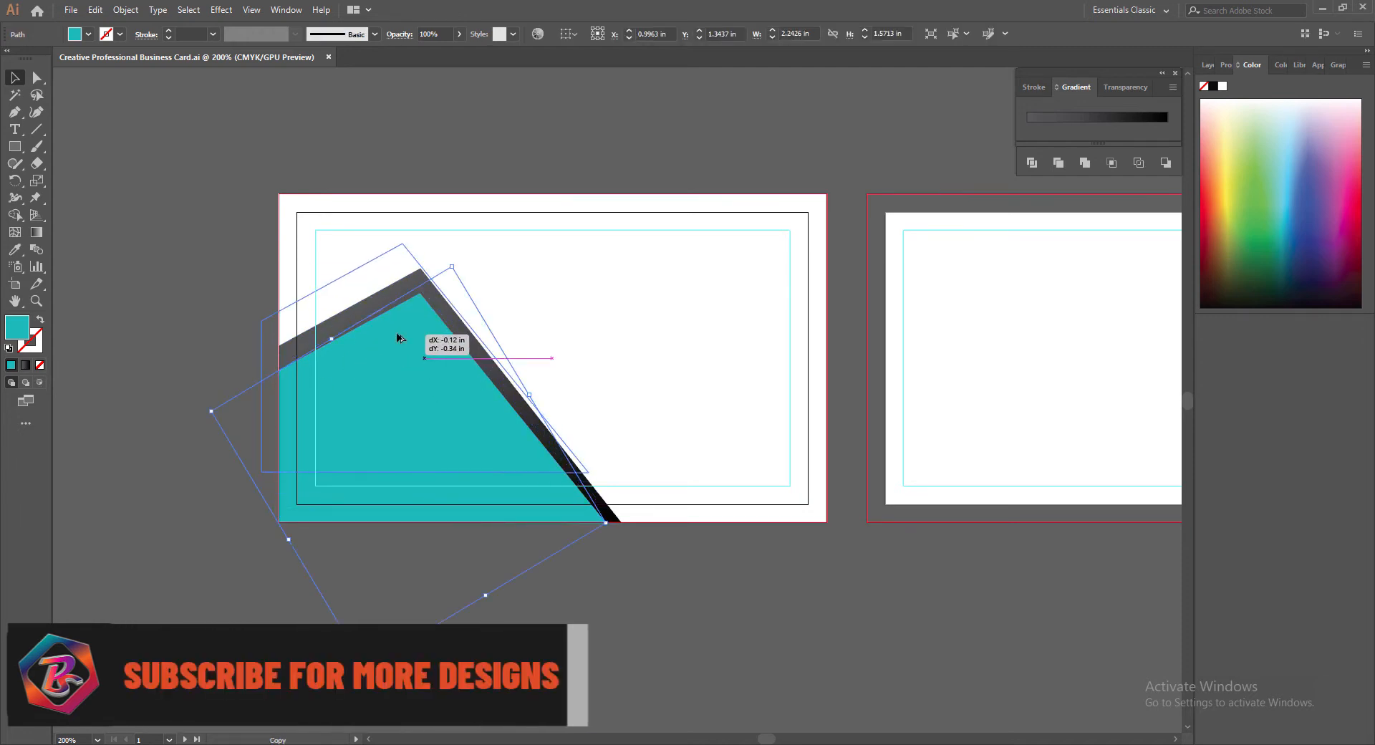
{"action": "double_click", "coordinate": [18, 324]}
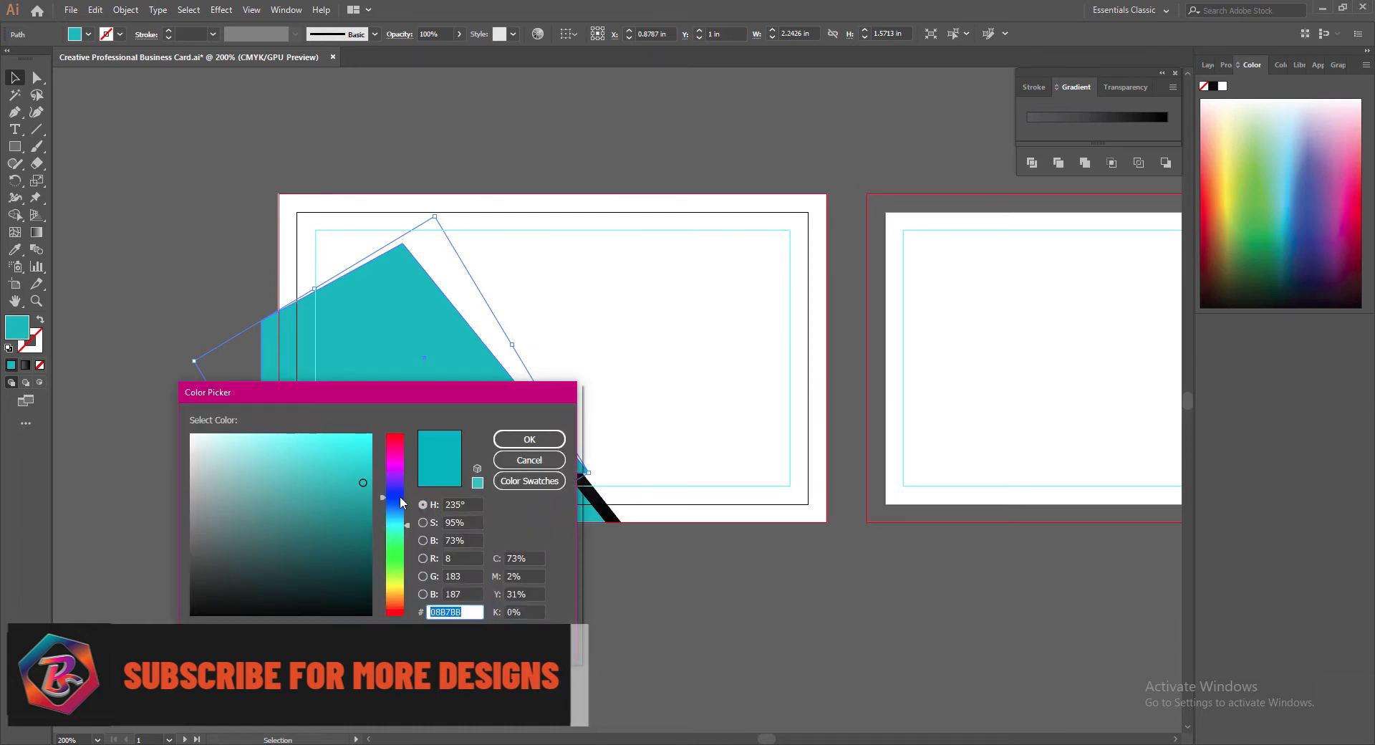
{"action": "left_click", "coordinate": [399, 494]}
{"action": "key", "text": "Return"}
Step: Send the blue copy backward behind both the teal shape and the gray gradient shape
{"action": "right_click", "coordinate": [369, 319]}
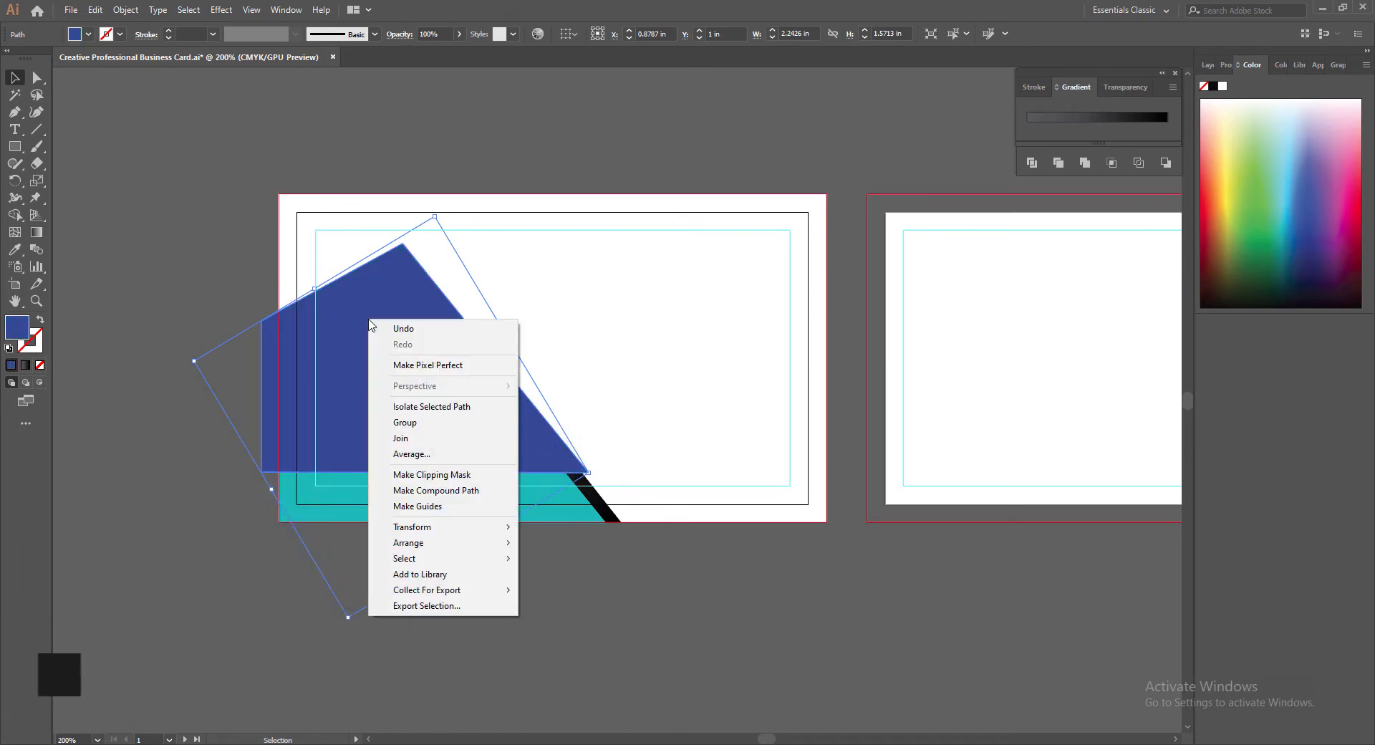
{"action": "mouse_move", "coordinate": [416, 540]}
{"action": "left_click", "coordinate": [568, 571]}
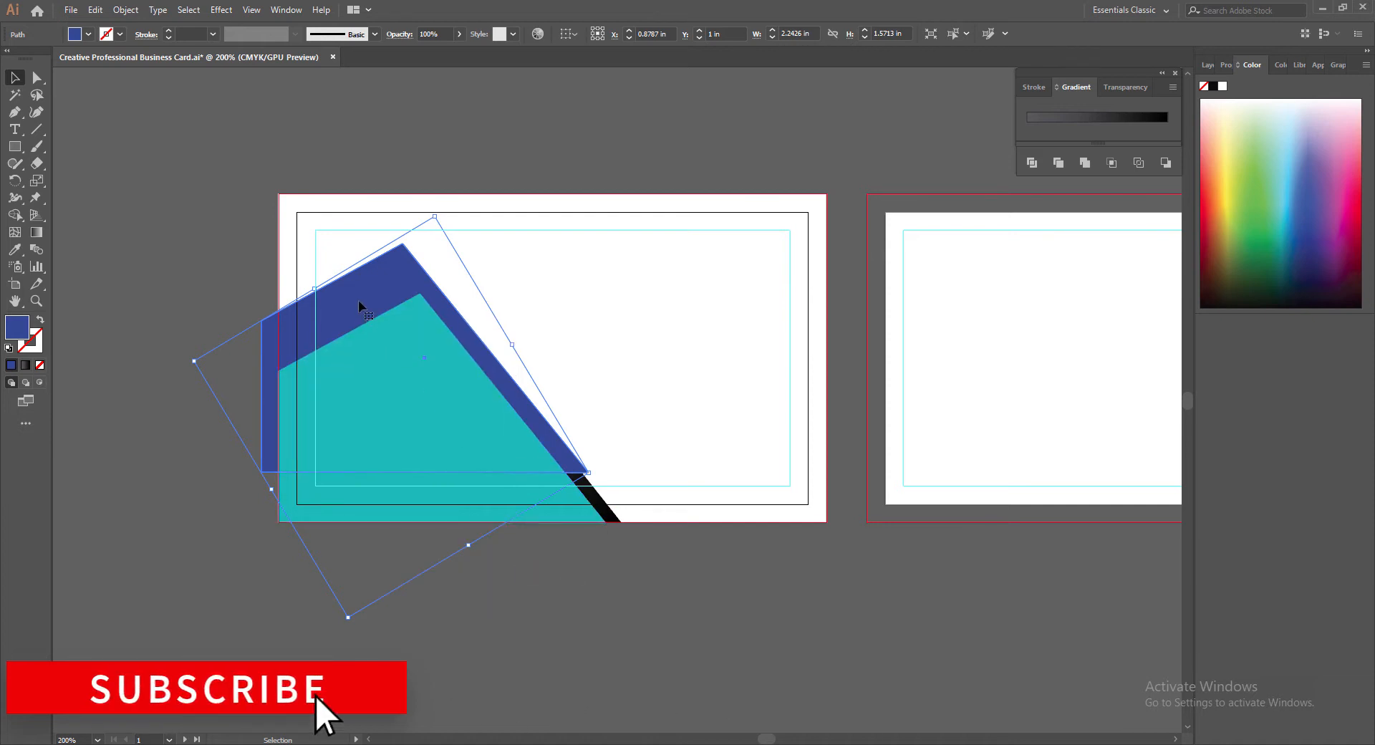
{"action": "right_click", "coordinate": [366, 283]}
{"action": "mouse_move", "coordinate": [415, 506]}
{"action": "left_click", "coordinate": [549, 539]}
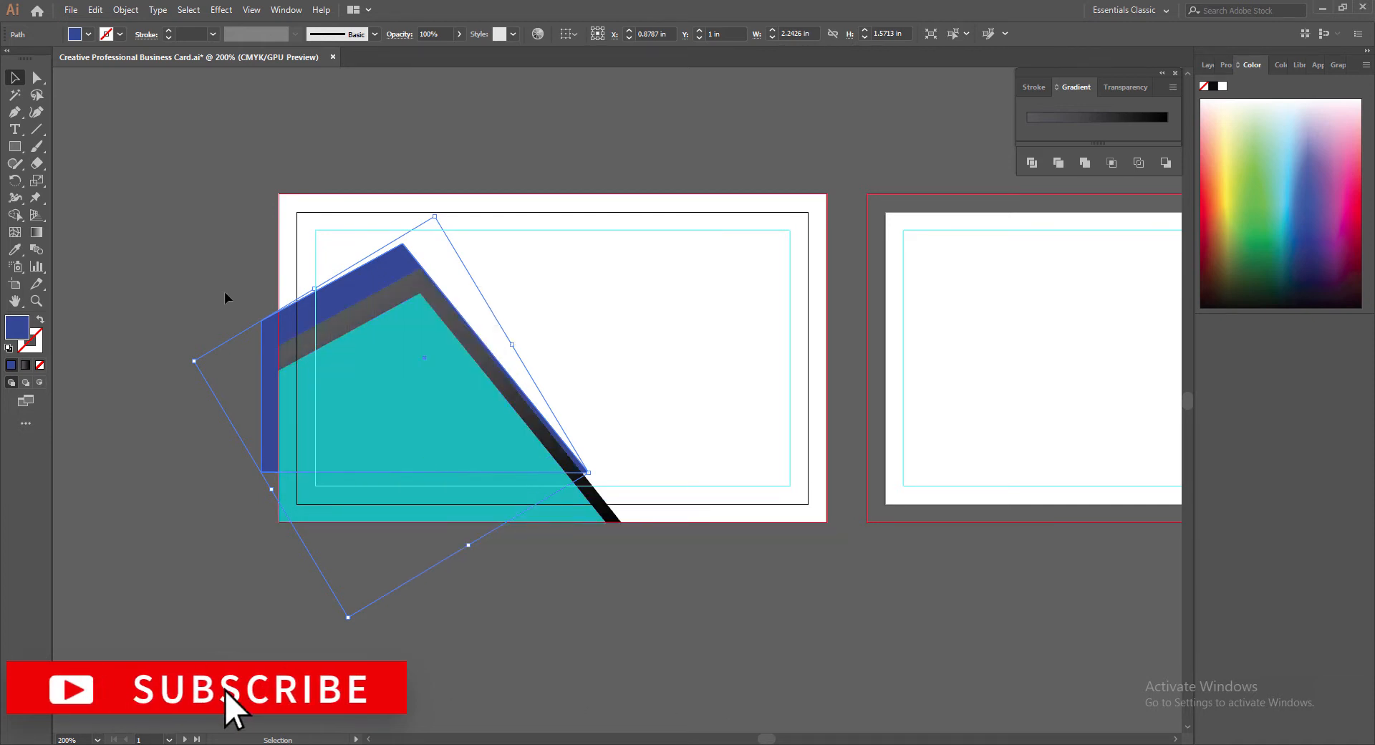
Step: Shift the blue shape to about X 0.72 in, Y 0.95 in and pull its two left anchors onto the left bleed edge
{"action": "left_click_drag", "start_coordinate": [369, 281], "coordinate": [347, 275]}
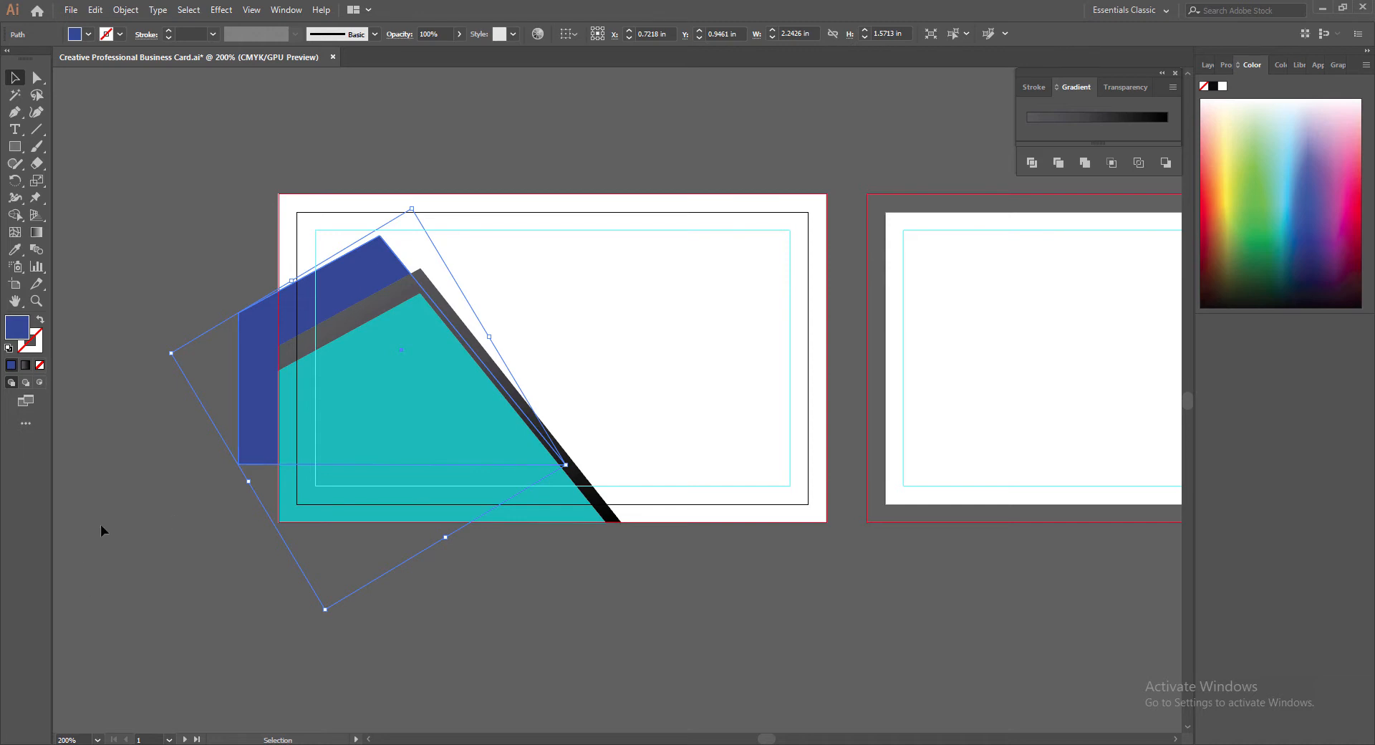
{"action": "left_click", "coordinate": [37, 77]}
{"action": "left_click", "coordinate": [239, 314]}
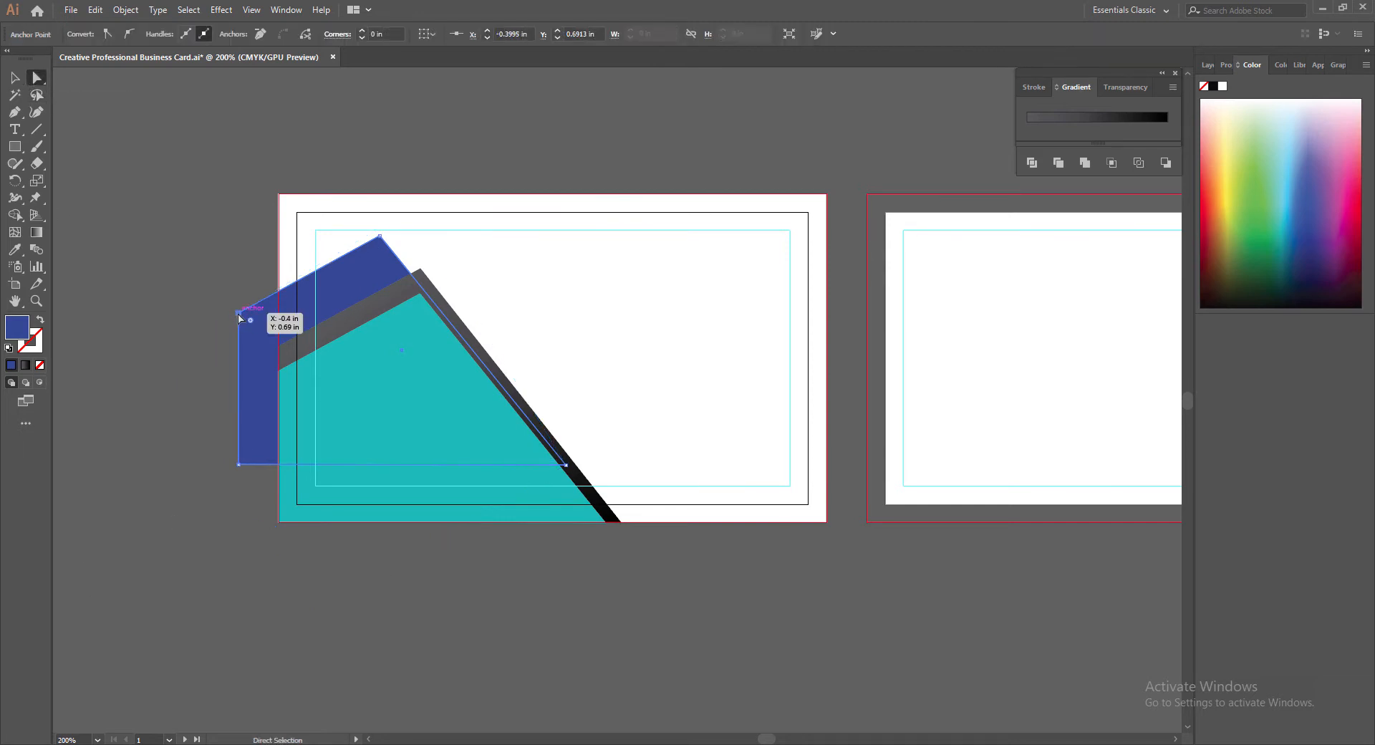
{"action": "left_click_drag", "start_coordinate": [239, 314], "coordinate": [278, 290]}
{"action": "left_click_drag", "start_coordinate": [238, 464], "coordinate": [279, 464]}
{"action": "key", "text": "v"}
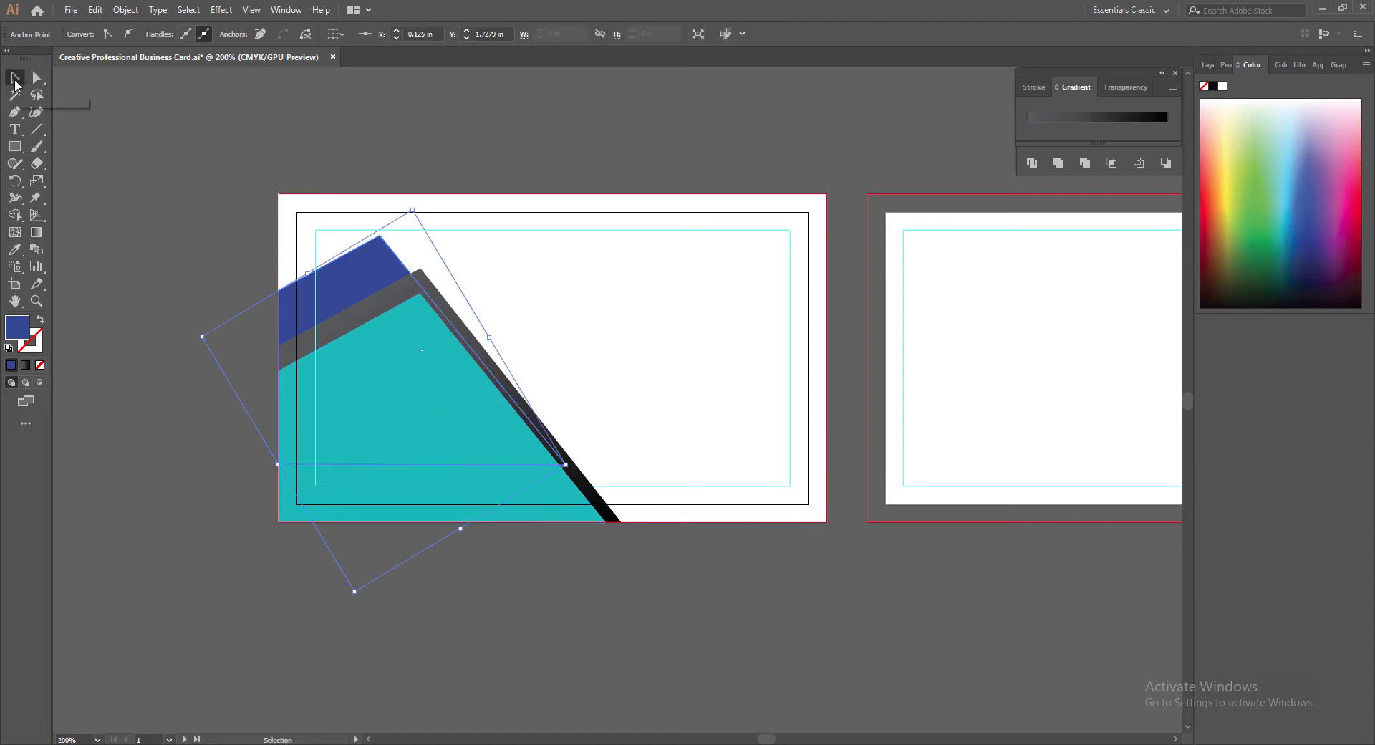
Step: Lower the blue shape slightly and enlarge it to about 2.05 in wide and 1.61 in high
{"action": "left_click", "coordinate": [512, 628]}
{"action": "left_click", "coordinate": [323, 285]}
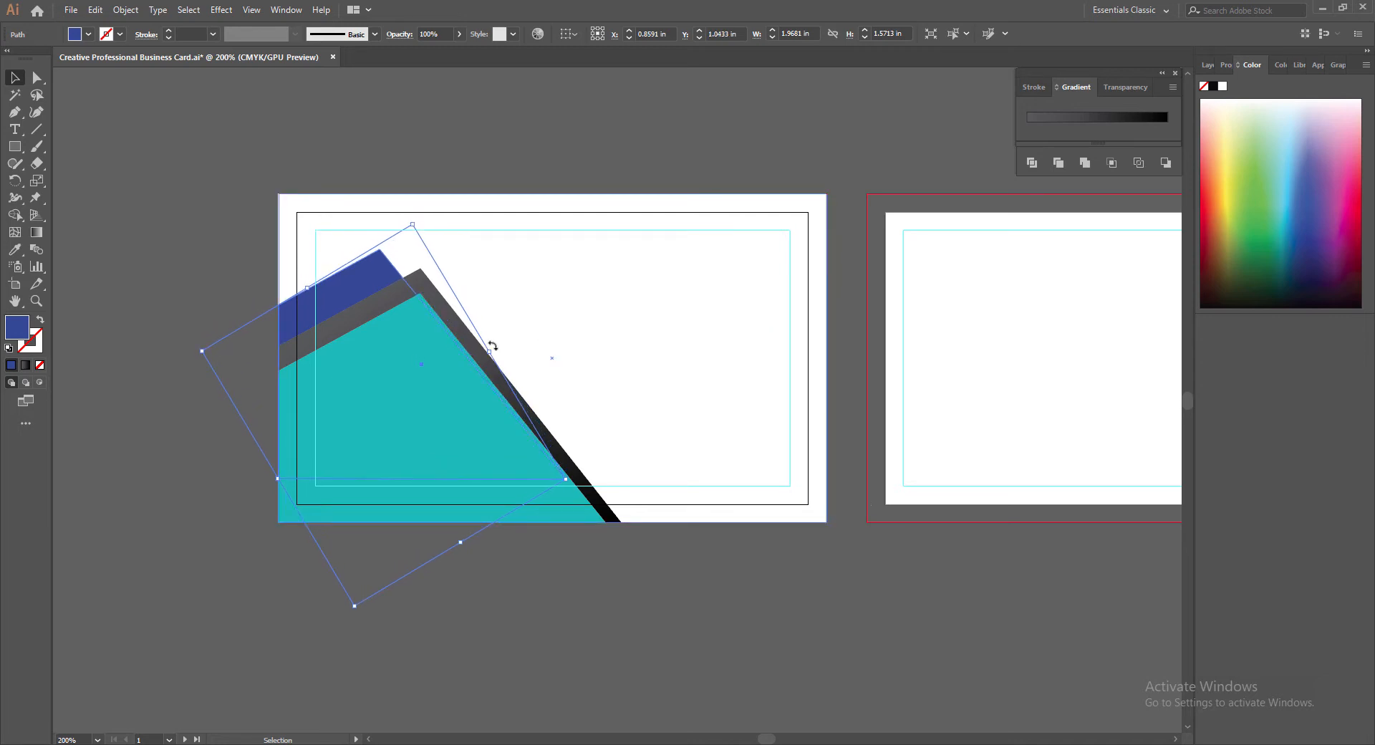
{"action": "left_click_drag", "start_coordinate": [491, 351], "coordinate": [502, 345]}
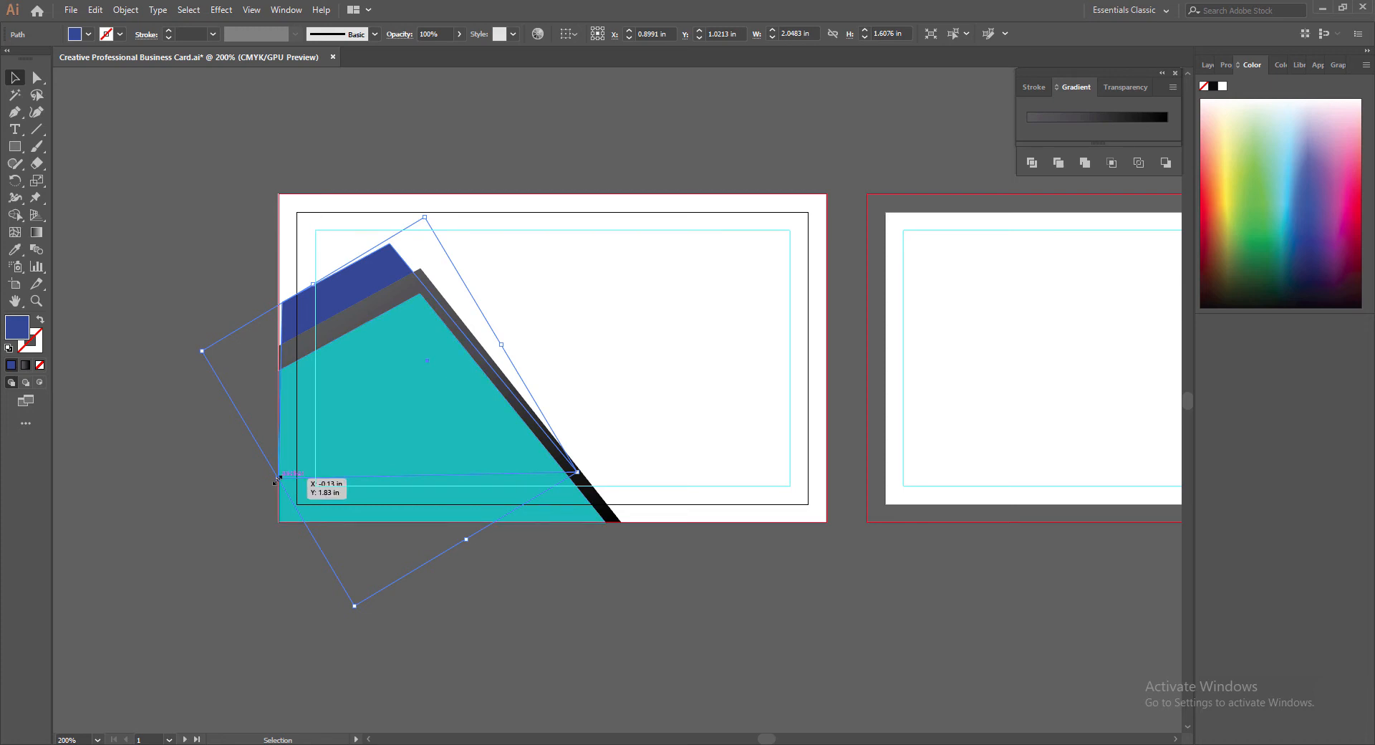
{"action": "left_click_drag", "start_coordinate": [276, 481], "coordinate": [279, 480]}
Step: Move the blue shape's upper-left anchor onto the left bleed edge at about X -0.12 in and save the document
{"action": "left_click", "coordinate": [36, 77]}
{"action": "left_click", "coordinate": [282, 302]}
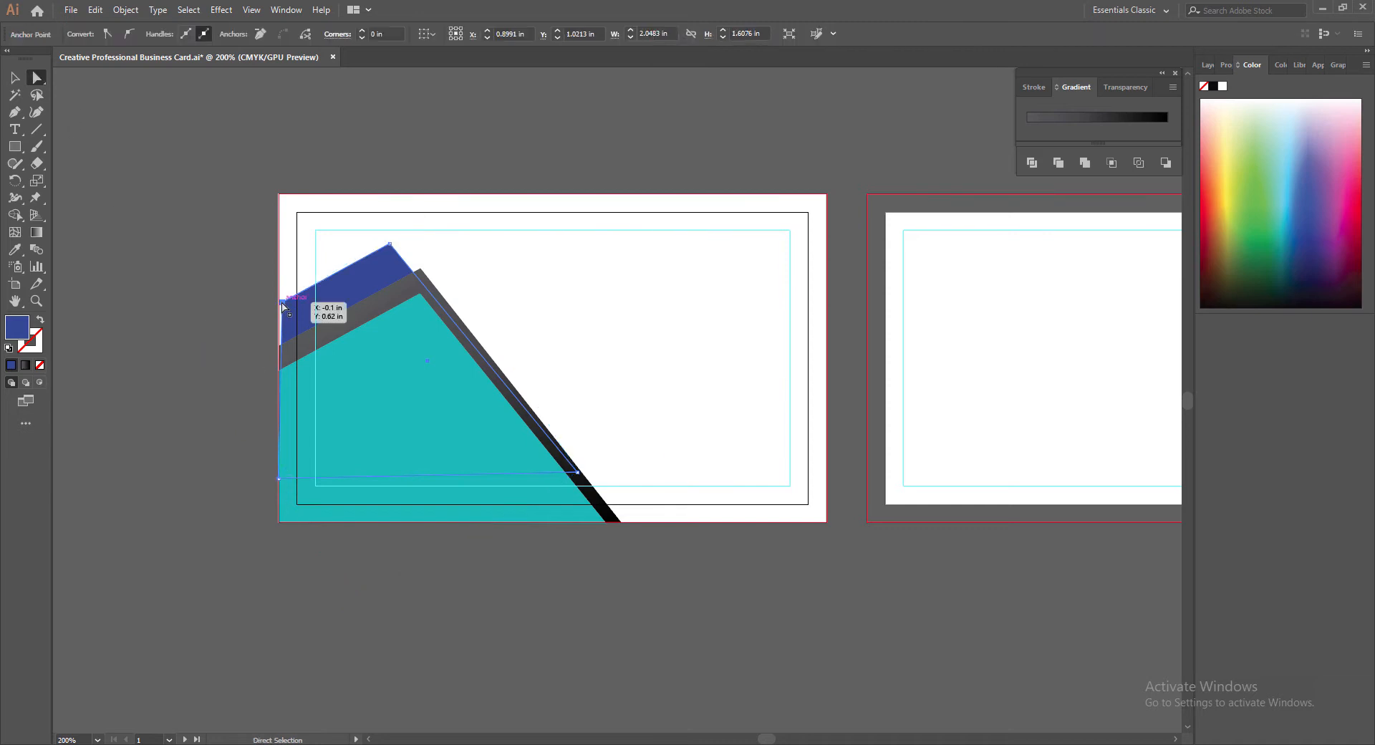
{"action": "key", "text": "Left"}
{"action": "key", "text": "Left"}
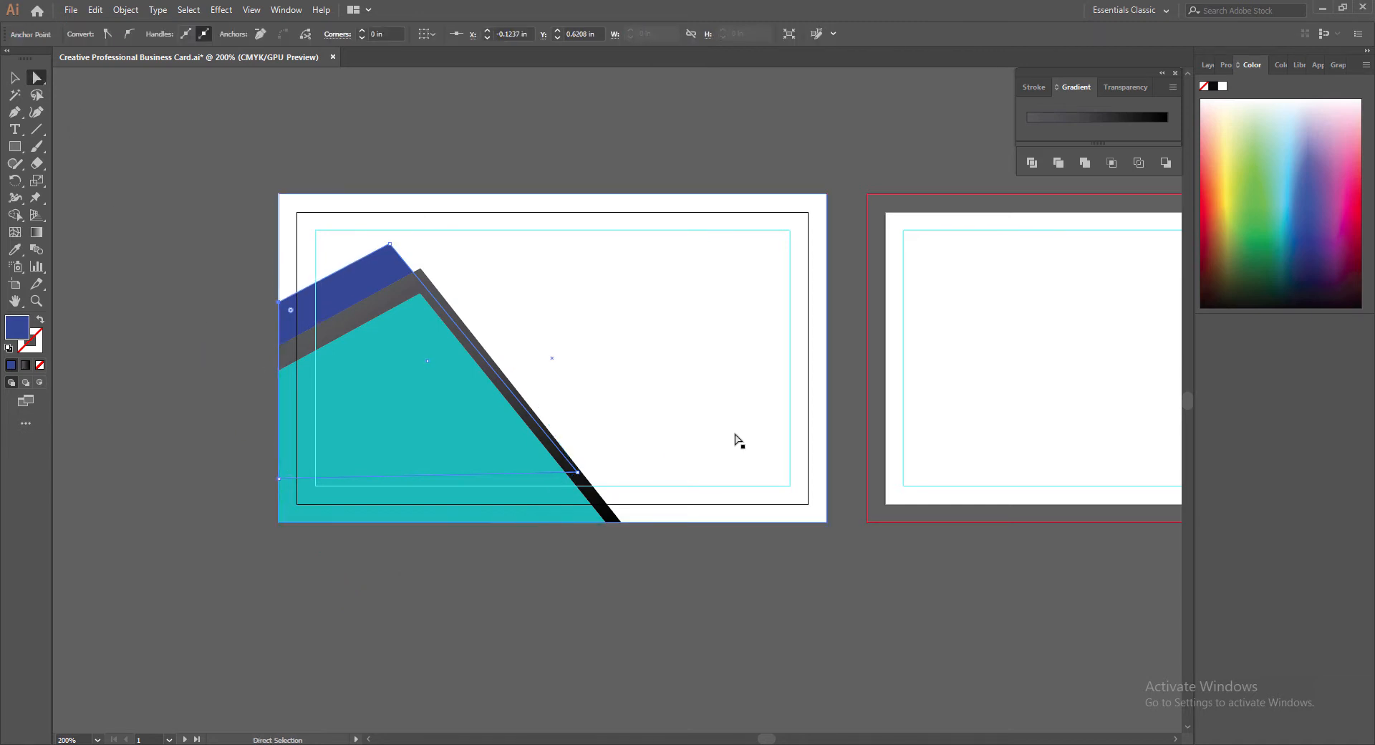
{"action": "key", "text": "v"}
{"action": "left_click", "coordinate": [469, 716]}
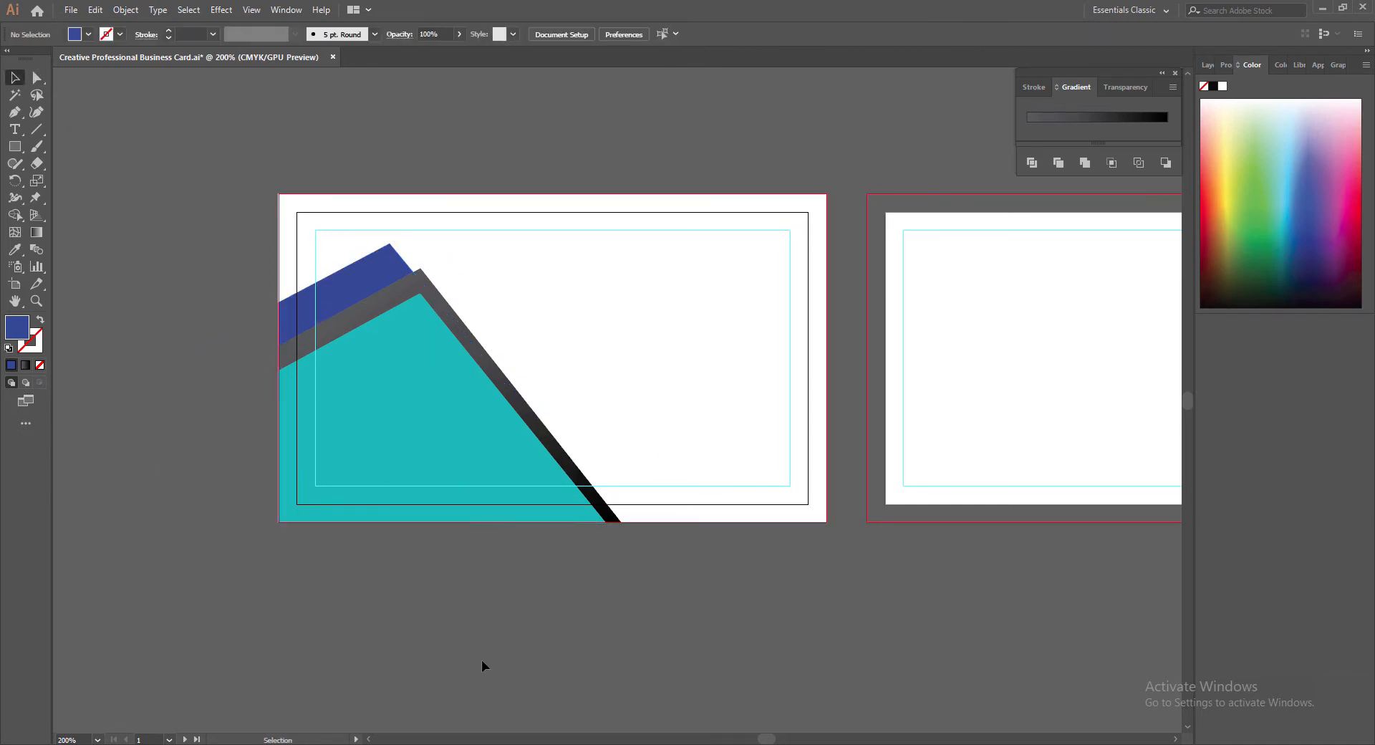
{"action": "key", "text": "ctrl+s"}
Step: Draw a blue Pen tool triangle in the front card's top-left bleed corner, reaching about X 1.23 in across and Y 0.48 in down
{"action": "left_click", "coordinate": [14, 111]}
{"action": "left_click", "coordinate": [476, 193]}
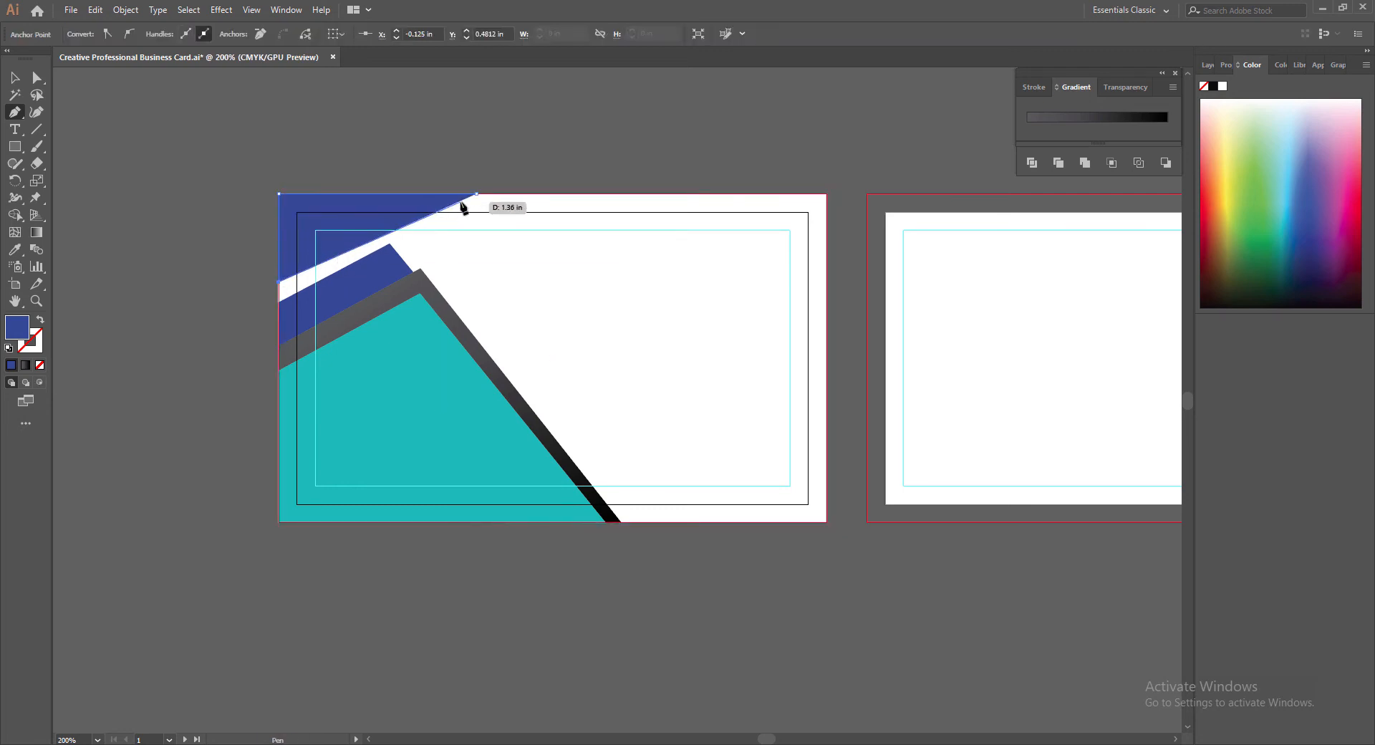
{"action": "left_click", "coordinate": [15, 76]}
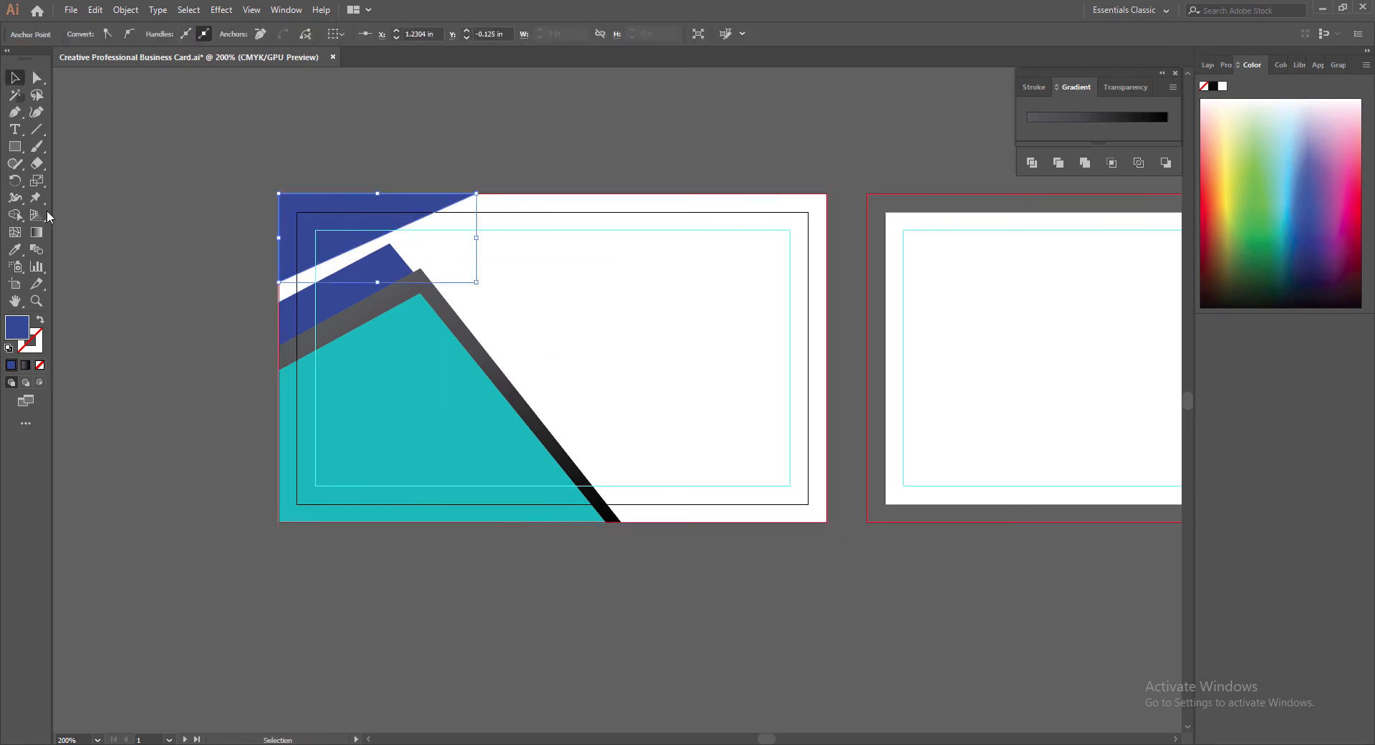
{"action": "left_click", "coordinate": [542, 628]}
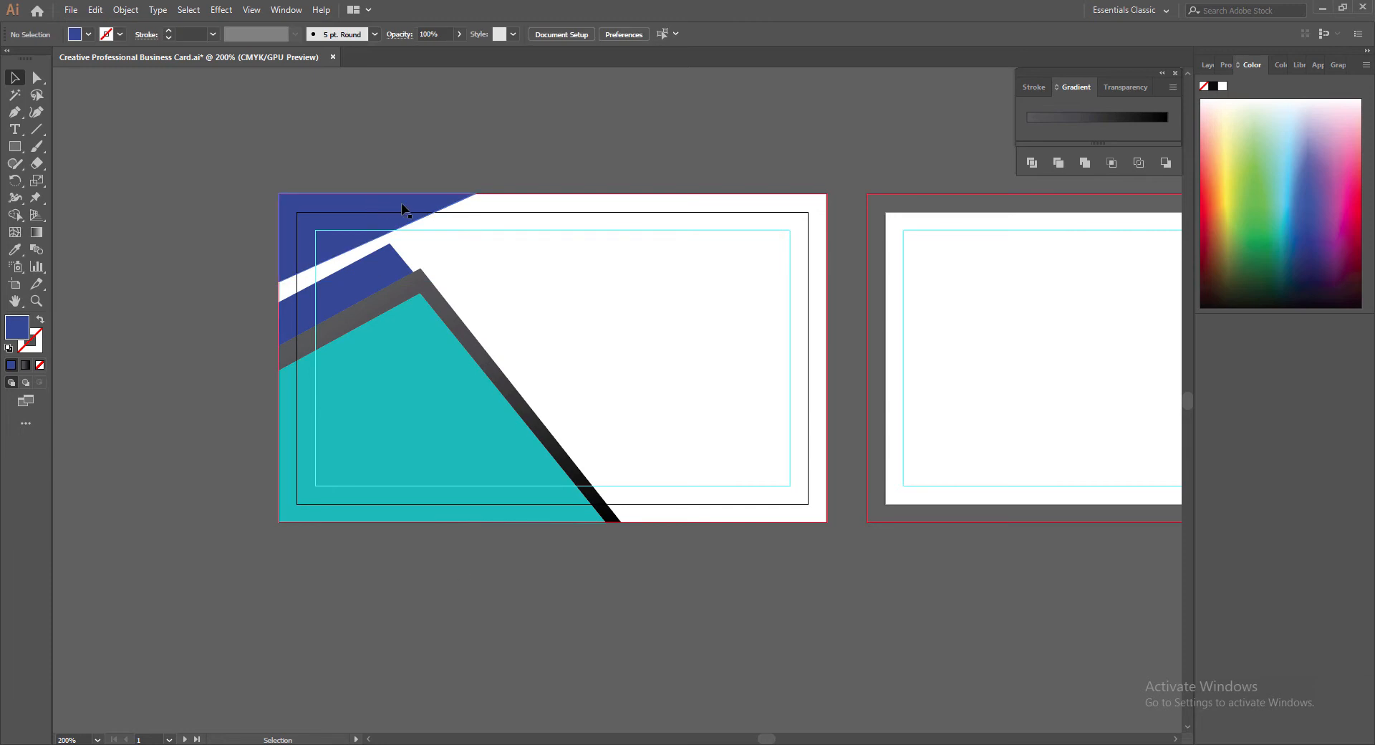
Step: Move the corner triangle's right anchor to about X 1.05 in along the top bleed edge and its lower anchor to about Y 0.5 in
{"action": "key", "text": "a"}
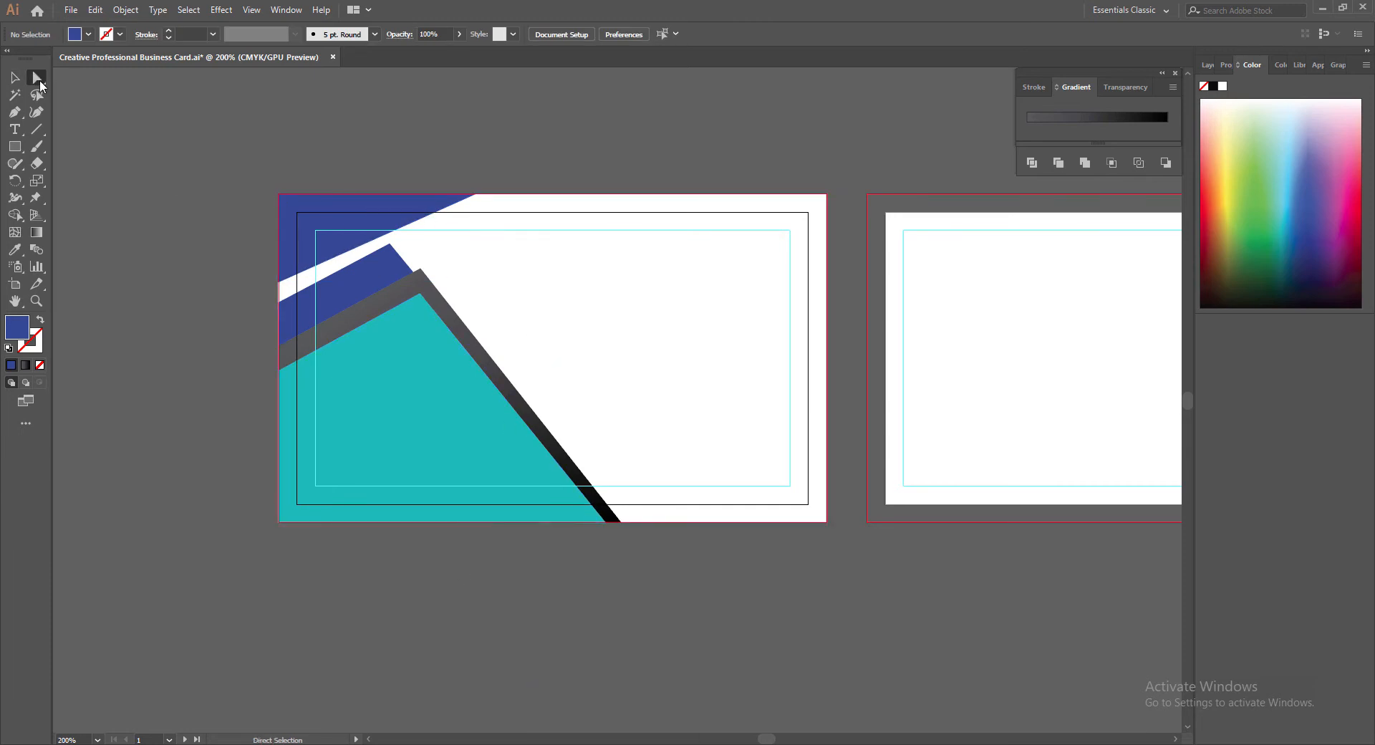
{"action": "left_click", "coordinate": [476, 194]}
{"action": "left_click_drag", "start_coordinate": [478, 197], "coordinate": [451, 194]}
{"action": "left_click", "coordinate": [428, 233]}
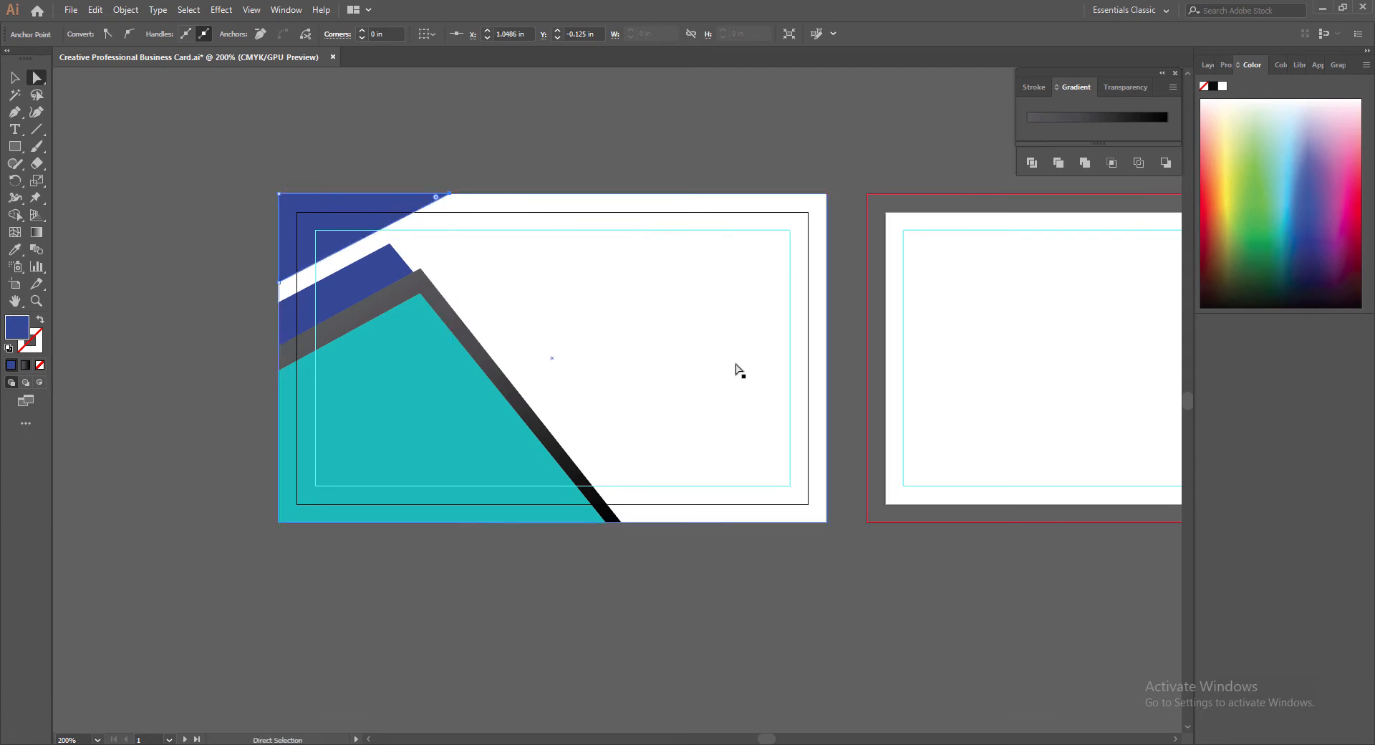
{"action": "left_click", "coordinate": [280, 285]}
{"action": "key", "text": "v"}
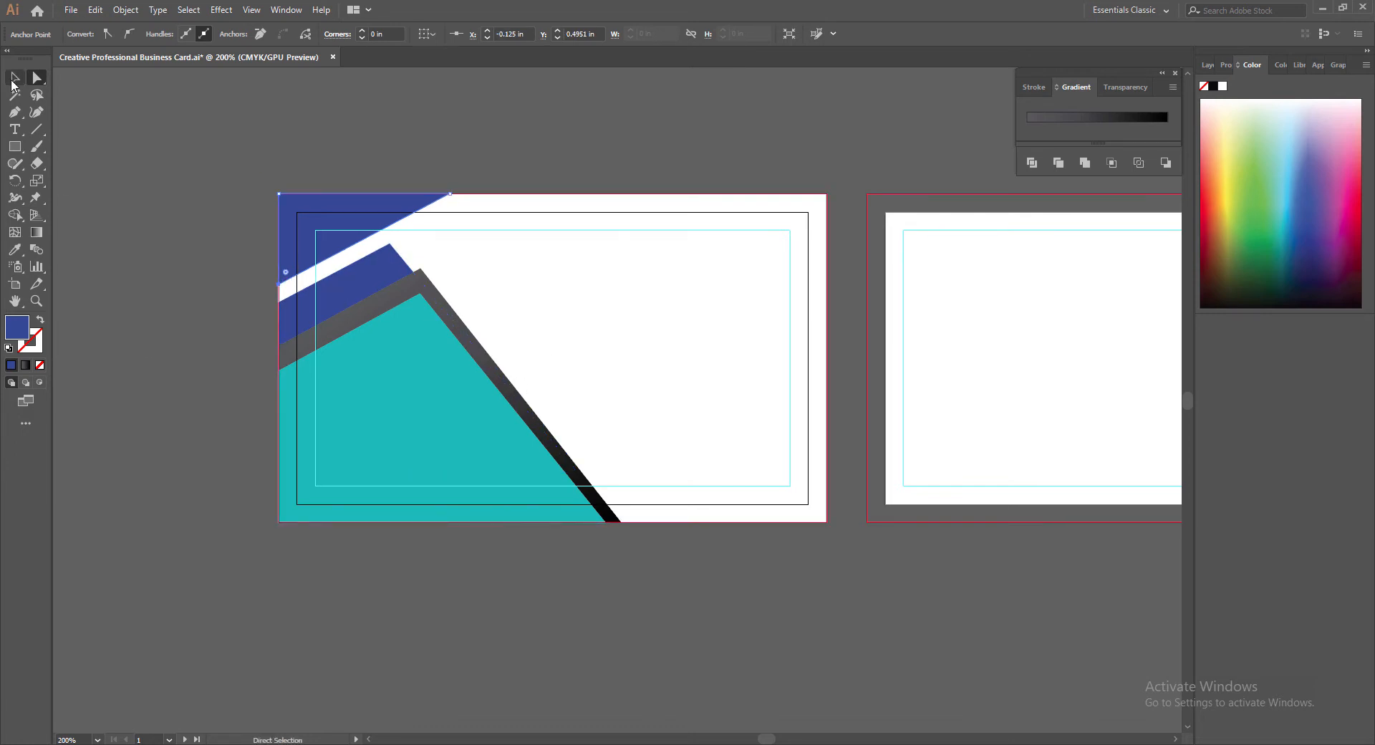
{"action": "left_click", "coordinate": [435, 638]}
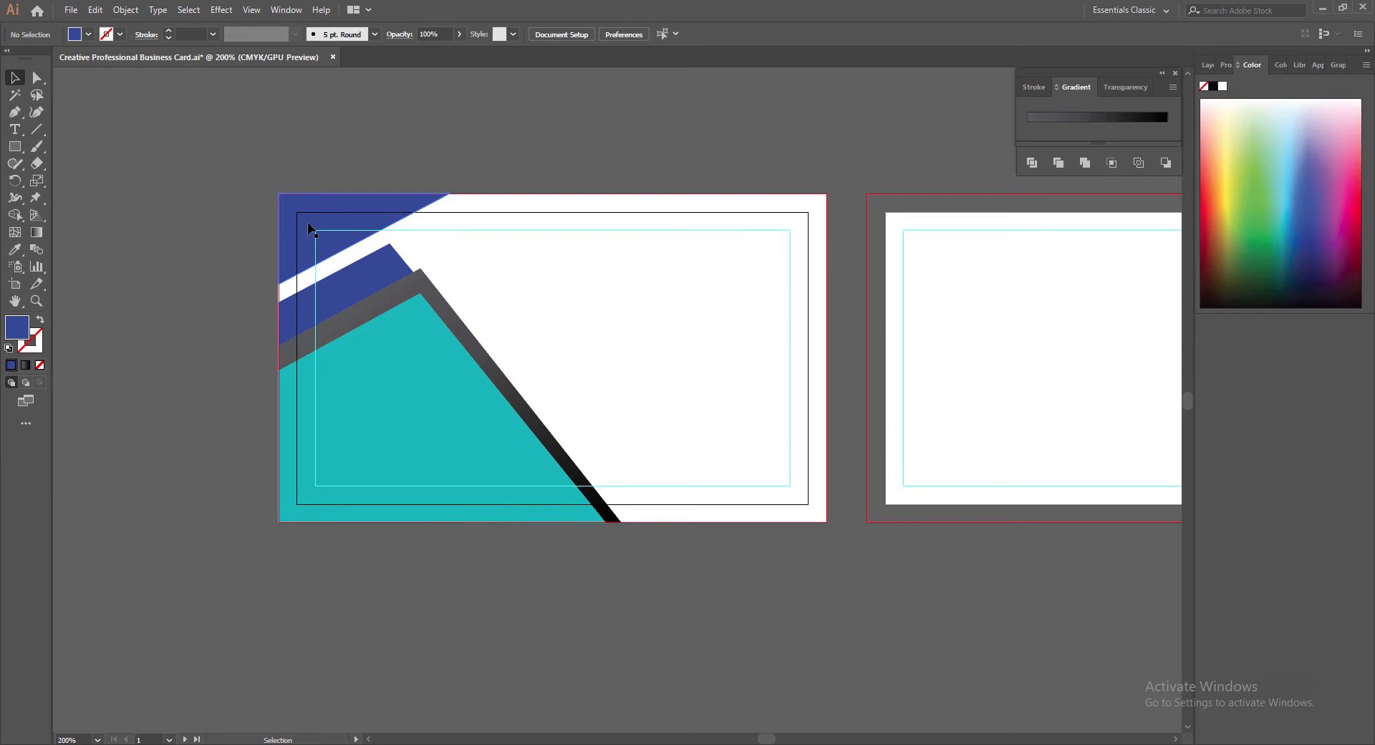
Step: Place a copy of the blue corner triangle, rotated 180°, in the front card's bottom-right bleed corner
{"action": "left_click_drag", "start_coordinate": [309, 228], "coordinate": [660, 349]}
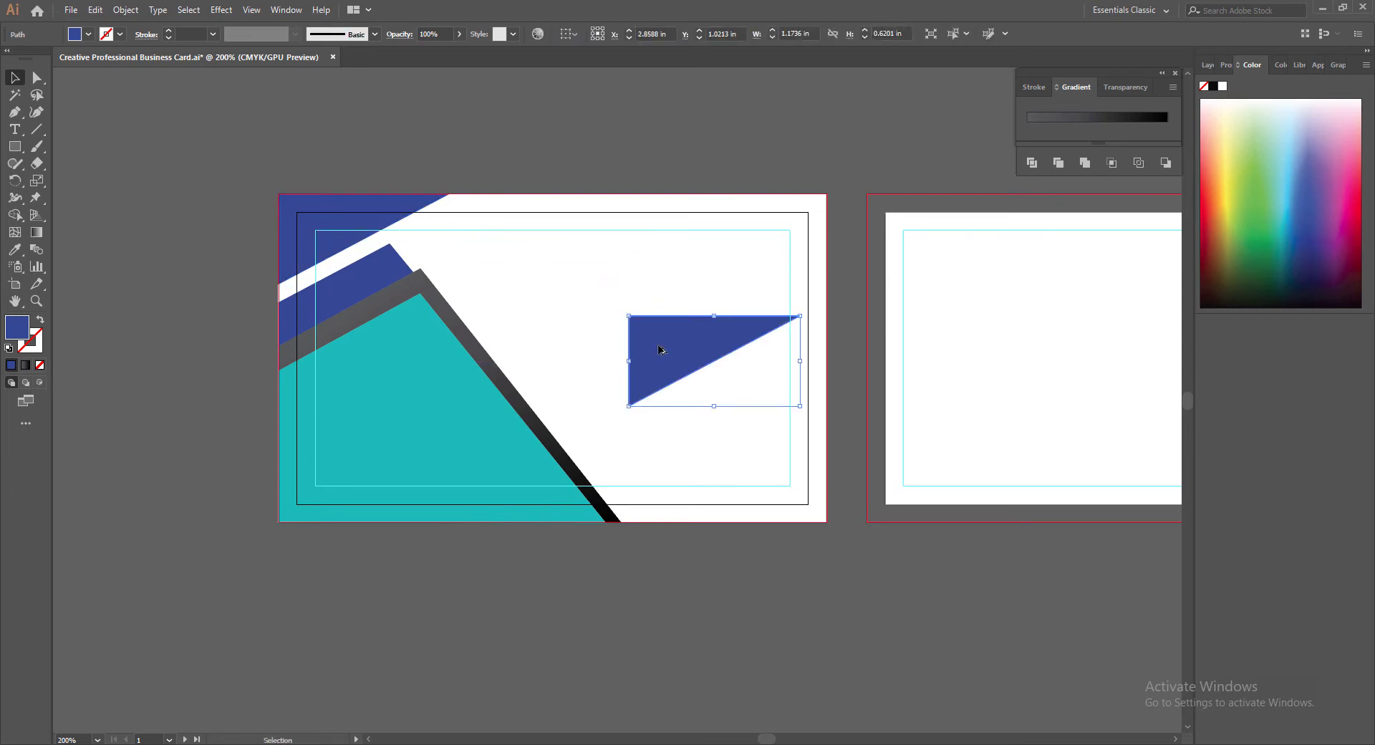
{"action": "right_click", "coordinate": [699, 345]}
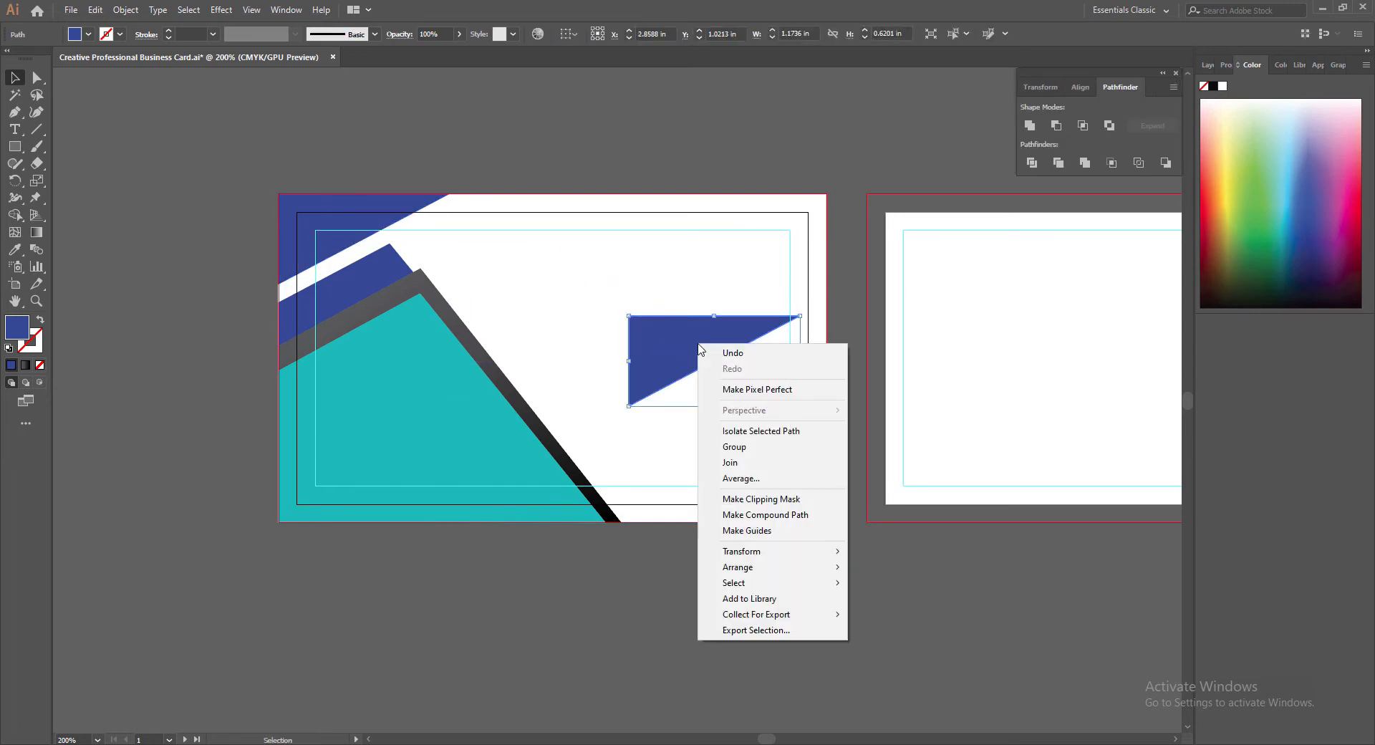
{"action": "mouse_move", "coordinate": [807, 553]}
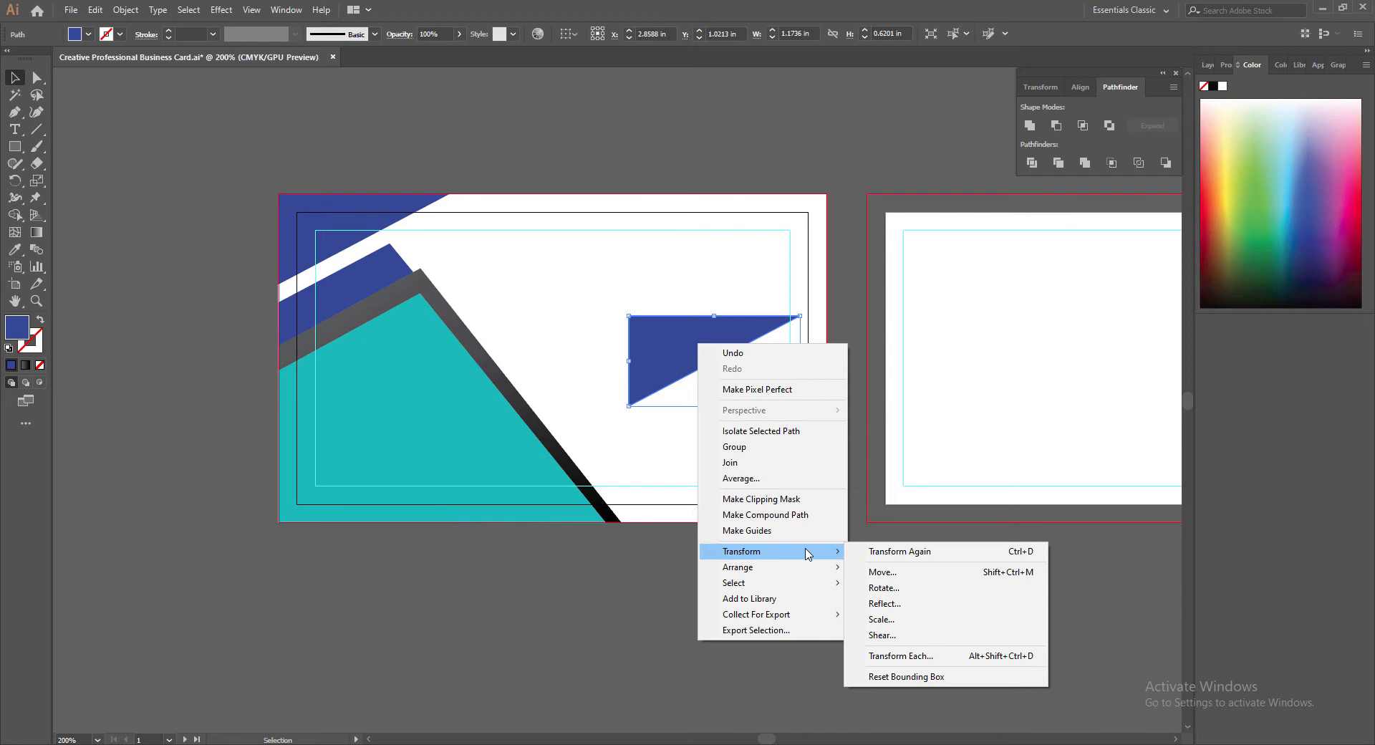
{"action": "left_click", "coordinate": [883, 587]}
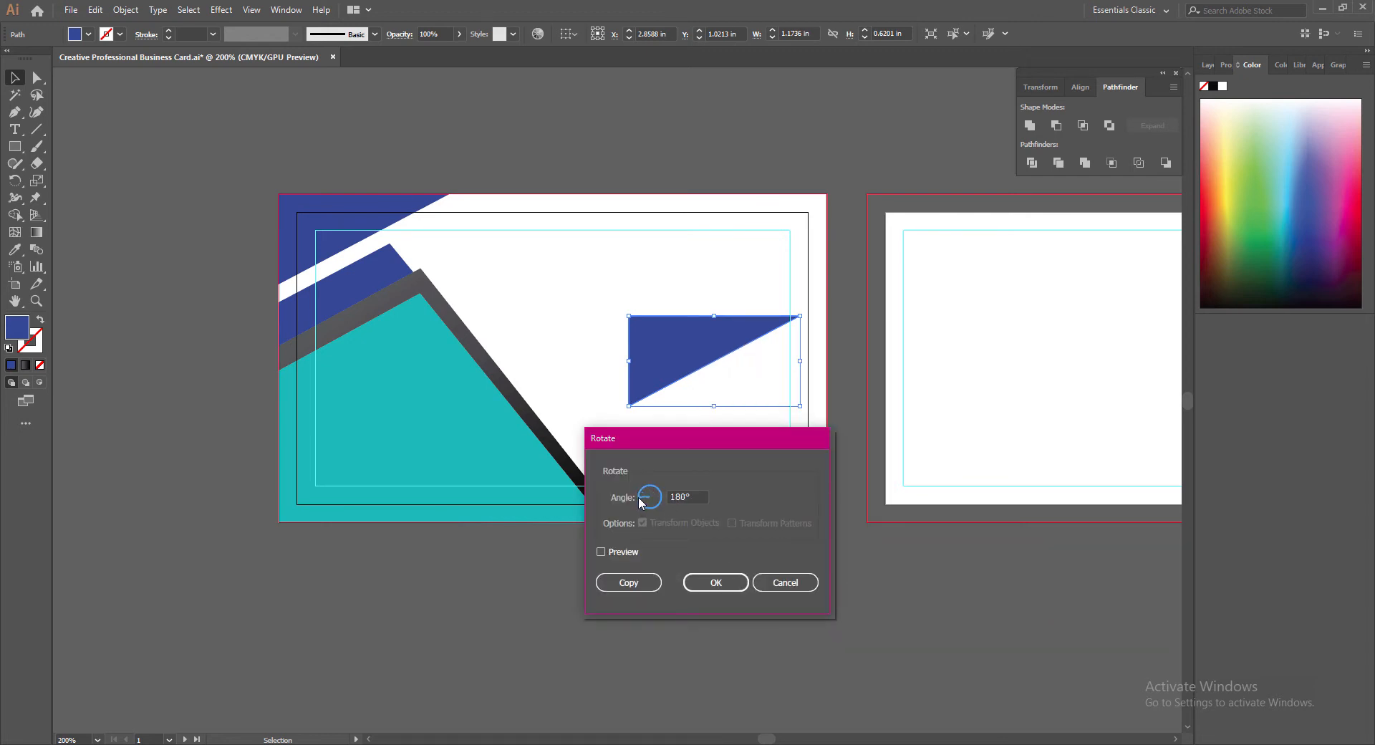
{"action": "left_click", "coordinate": [601, 552]}
{"action": "left_click", "coordinate": [632, 575]}
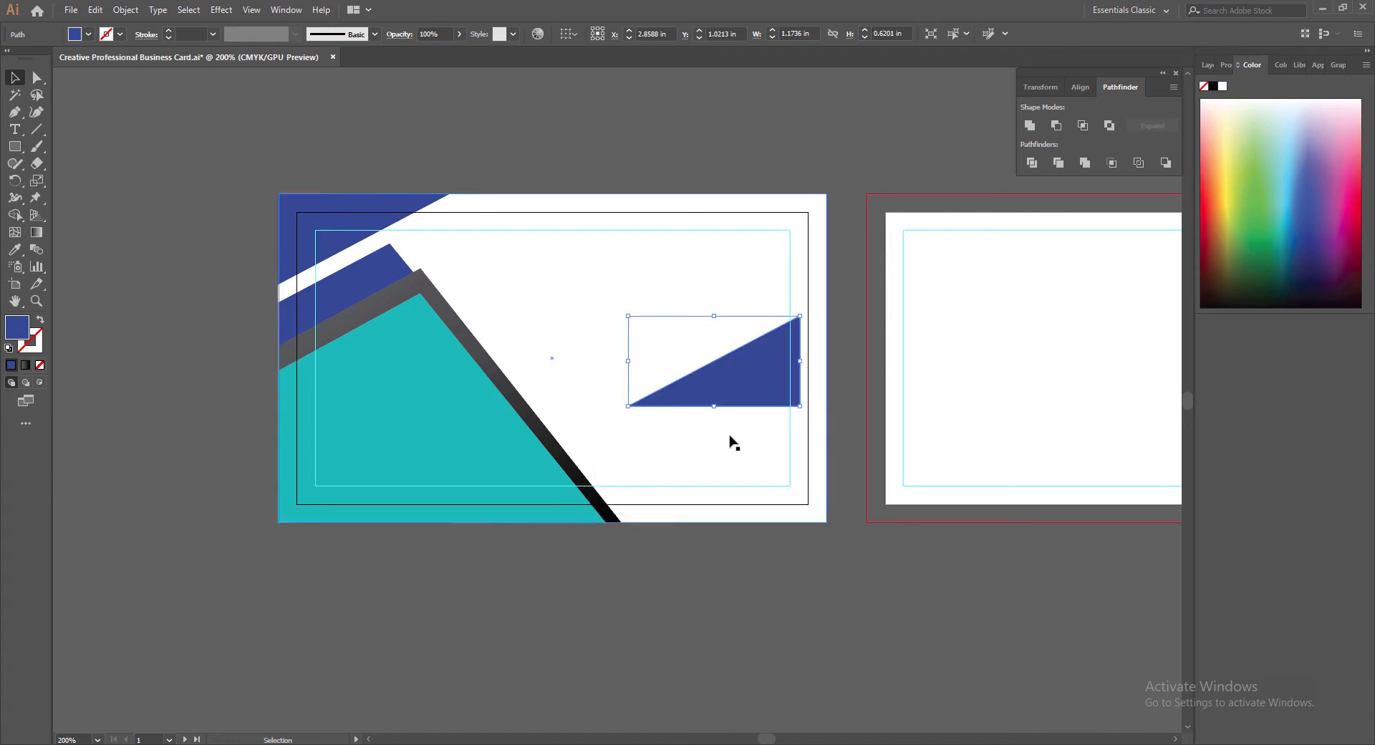
{"action": "left_click_drag", "start_coordinate": [750, 376], "coordinate": [777, 491]}
{"action": "left_click", "coordinate": [860, 647]}
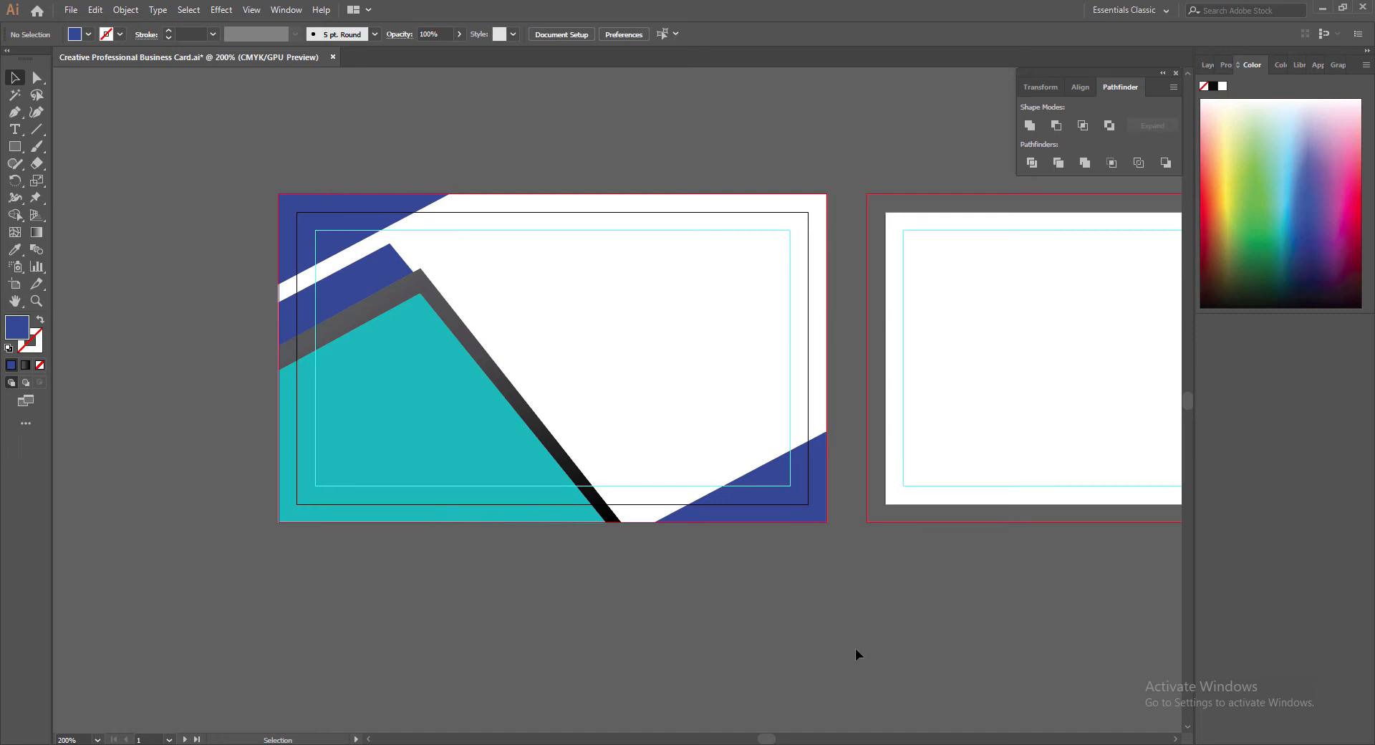
Step: Save the card document and copy the business.jpg photo onto the front card at 3.5 × 2 in
{"action": "key", "text": "ctrl+s"}
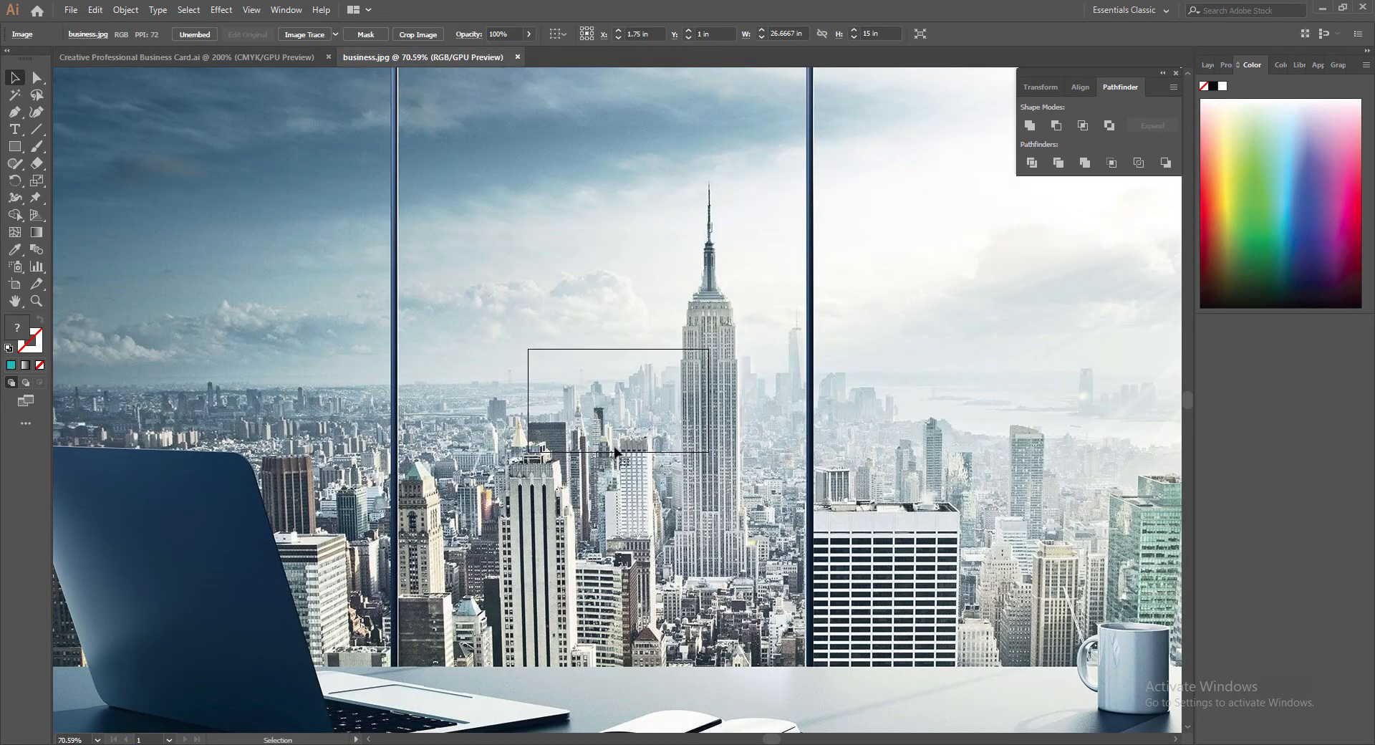
{"action": "left_click_drag", "start_coordinate": [614, 430], "coordinate": [571, 484]}
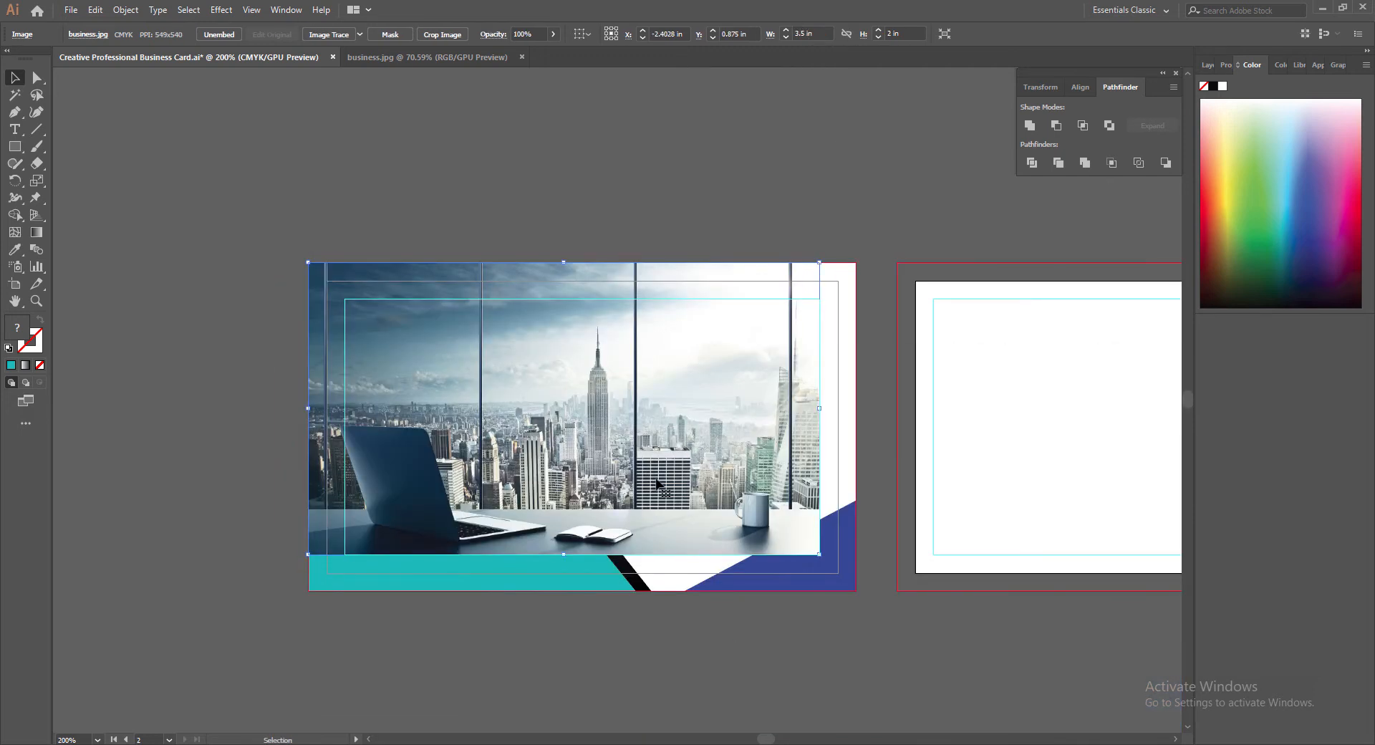
{"action": "left_click", "coordinate": [656, 485]}
{"action": "scroll", "coordinate": [865, 656], "scroll_direction": "down", "scroll_amount": 2}
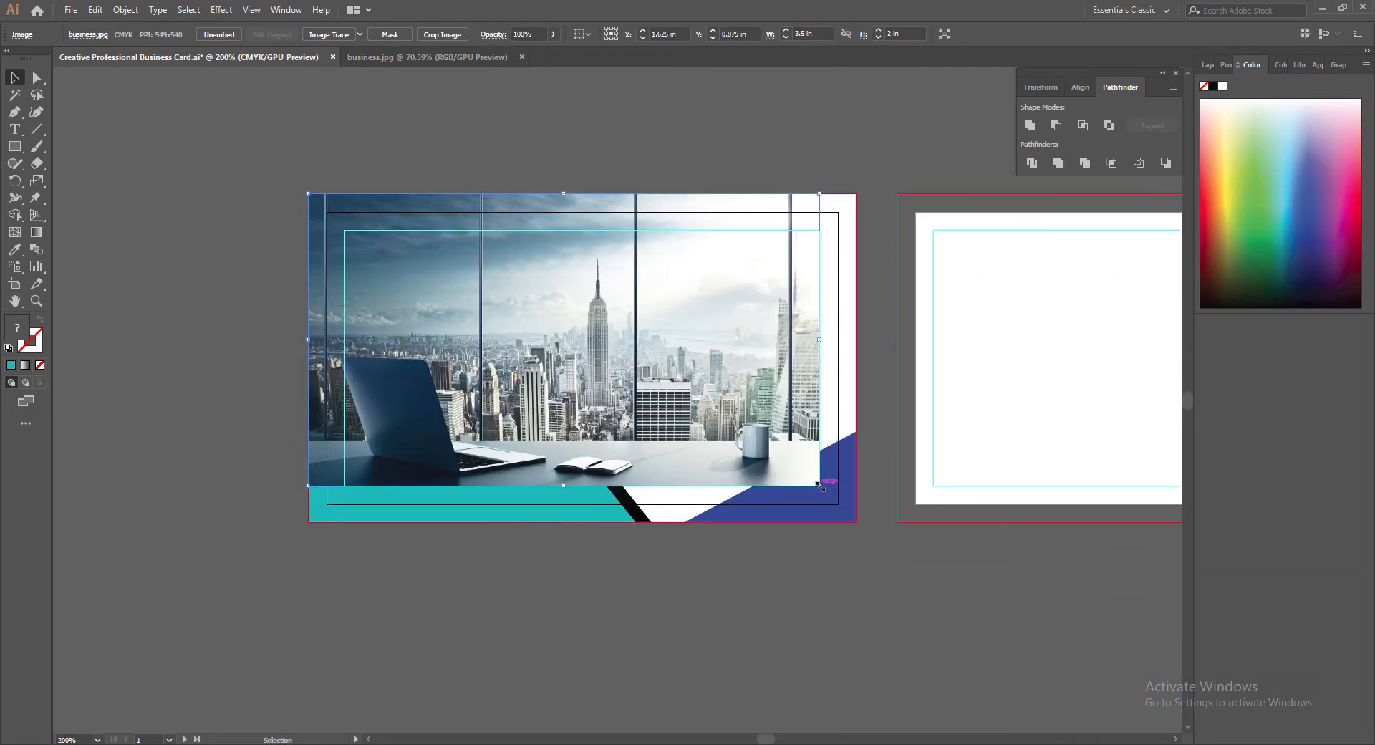
Step: Stretch the photo to fill the front card's bleed area, 3.75 × 2.25 in
{"action": "left_click_drag", "start_coordinate": [819, 485], "coordinate": [855, 531]}
{"action": "left_click_drag", "start_coordinate": [308, 505], "coordinate": [280, 521]}
{"action": "key", "text": "a"}
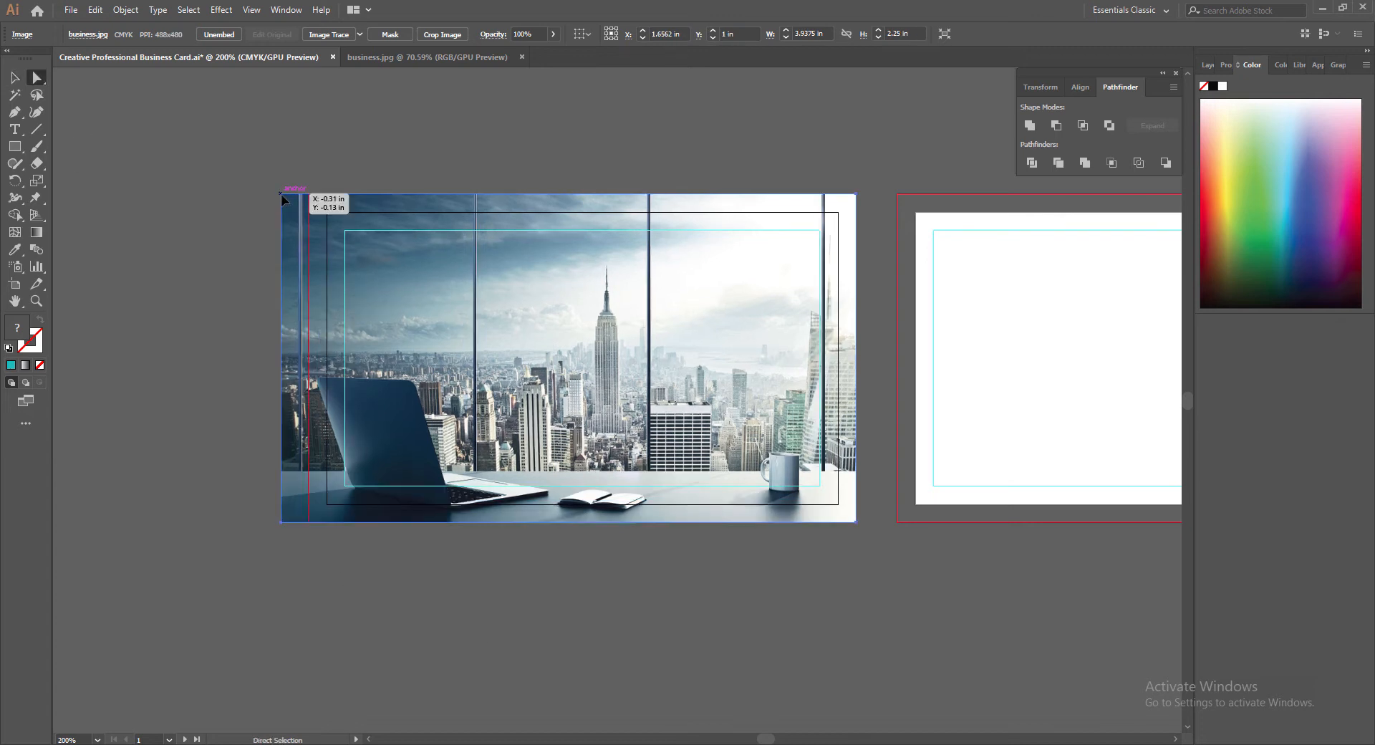
{"action": "key", "text": "v"}
{"action": "left_click_drag", "start_coordinate": [281, 357], "coordinate": [309, 358]}
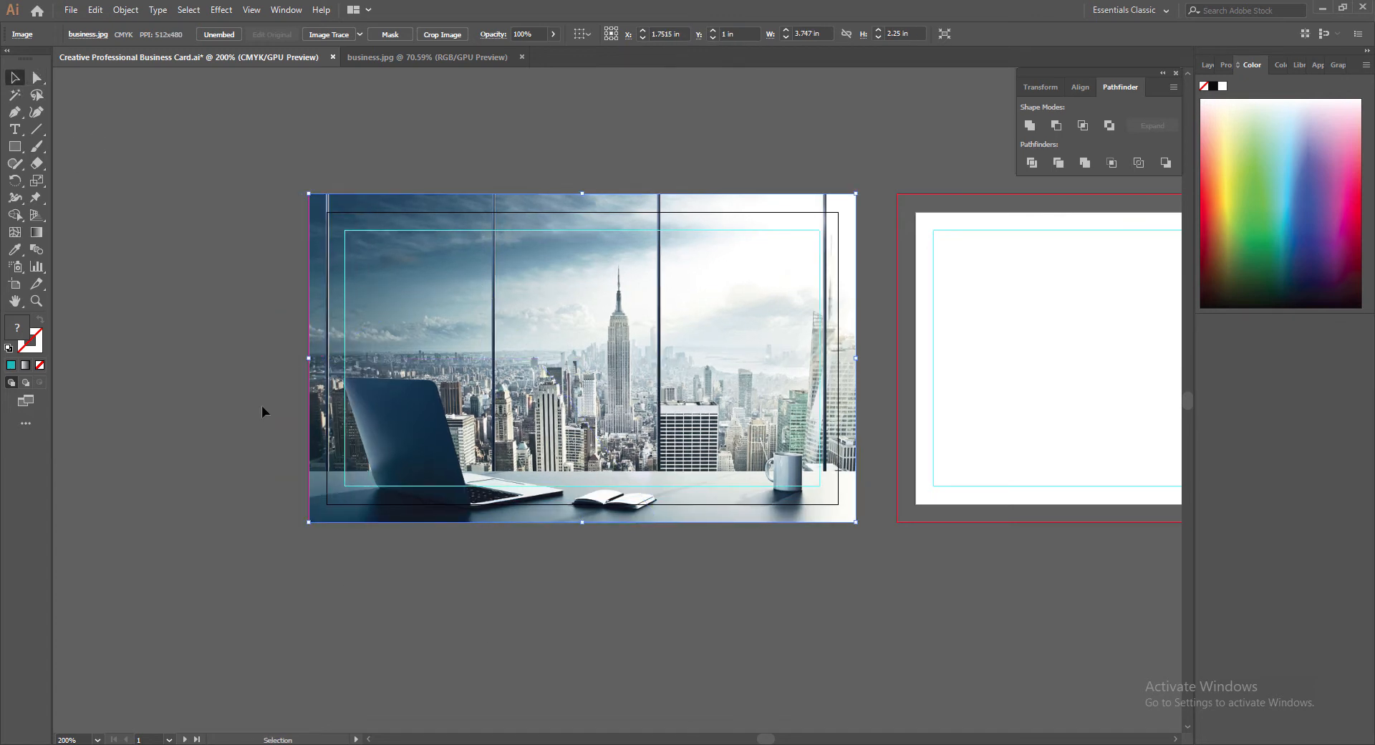
{"action": "left_click", "coordinate": [598, 570]}
Step: Send the full-size photo backward until it lies behind the teal, dark gradient and blue shapes but above the white background
{"action": "right_click", "coordinate": [556, 314]}
{"action": "mouse_move", "coordinate": [594, 439]}
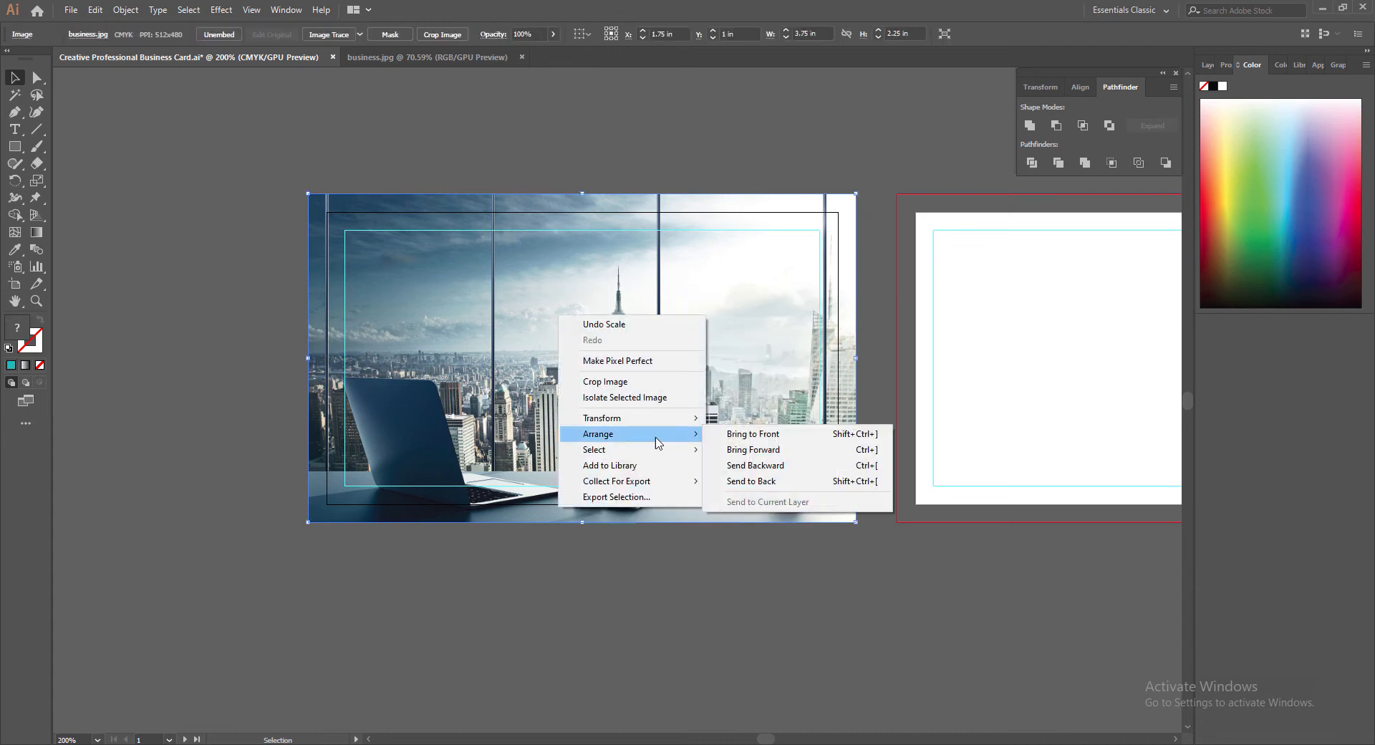
{"action": "left_click", "coordinate": [734, 466]}
{"action": "right_click", "coordinate": [665, 351]}
{"action": "mouse_move", "coordinate": [698, 451]}
{"action": "left_click", "coordinate": [841, 483]}
{"action": "right_click", "coordinate": [550, 297]}
{"action": "mouse_move", "coordinate": [583, 408]}
{"action": "left_click", "coordinate": [745, 440]}
{"action": "right_click", "coordinate": [605, 301]}
{"action": "mouse_move", "coordinate": [637, 413]}
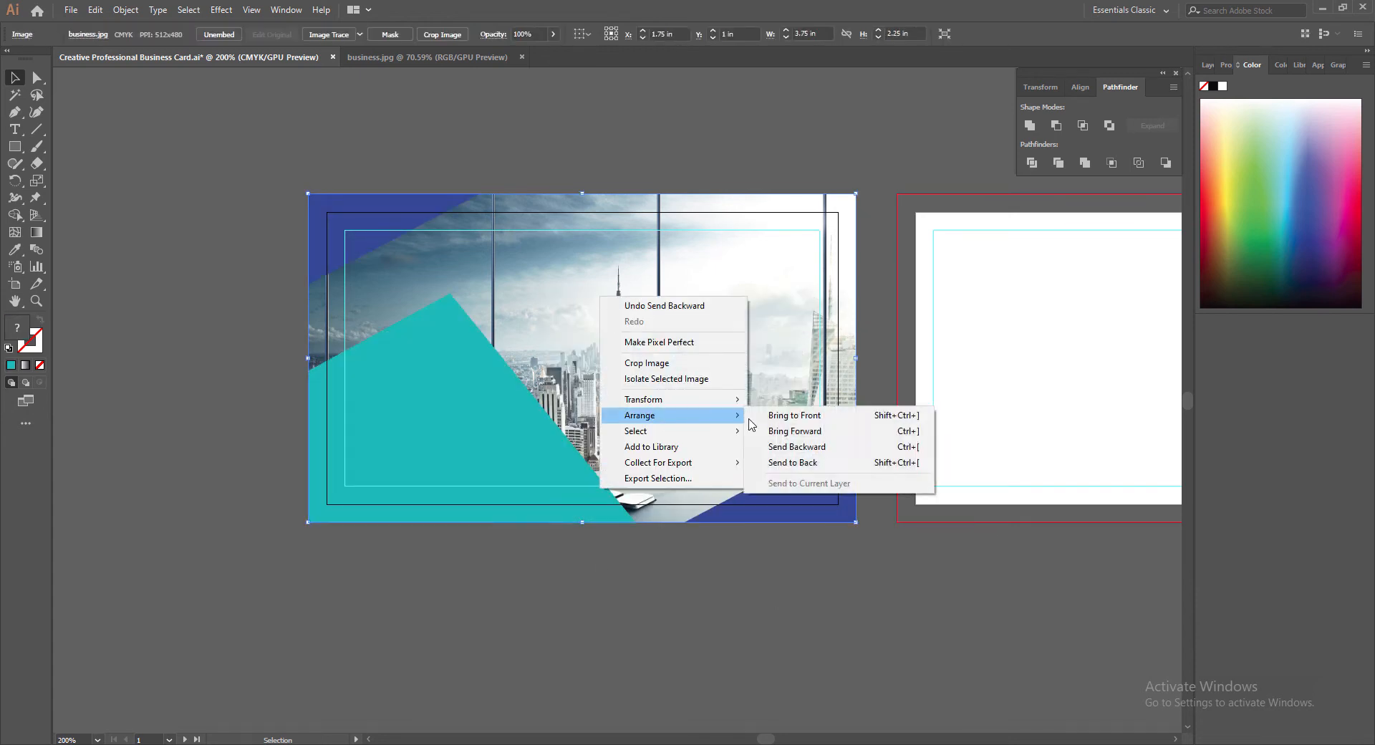
{"action": "left_click", "coordinate": [781, 447]}
{"action": "right_click", "coordinate": [599, 294]}
{"action": "mouse_move", "coordinate": [709, 414]}
{"action": "left_click", "coordinate": [759, 438]}
{"action": "left_click", "coordinate": [609, 572]}
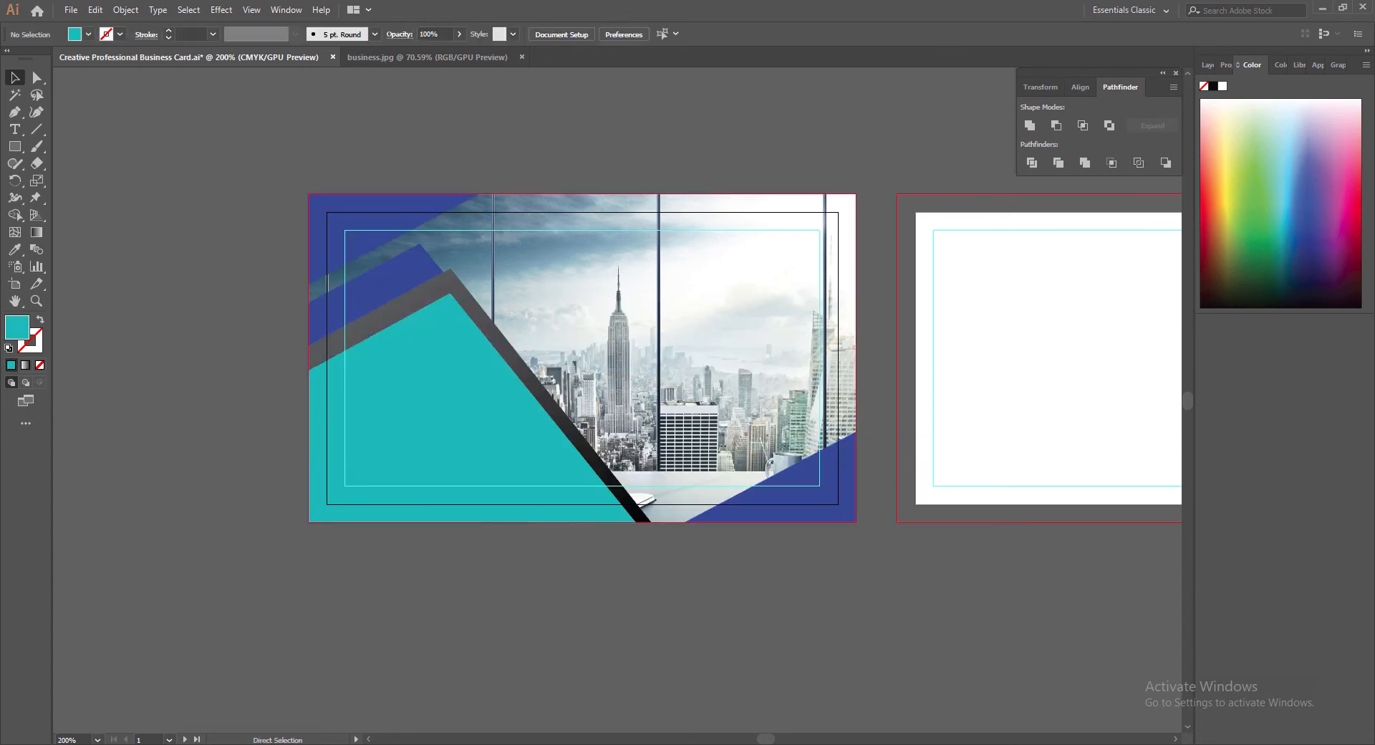
Step: Clip the full-size photo inside the large teal shape with a clipping mask
{"action": "left_click", "coordinate": [503, 411]}
{"action": "left_click", "coordinate": [125, 9]}
{"action": "left_click", "coordinate": [341, 514]}
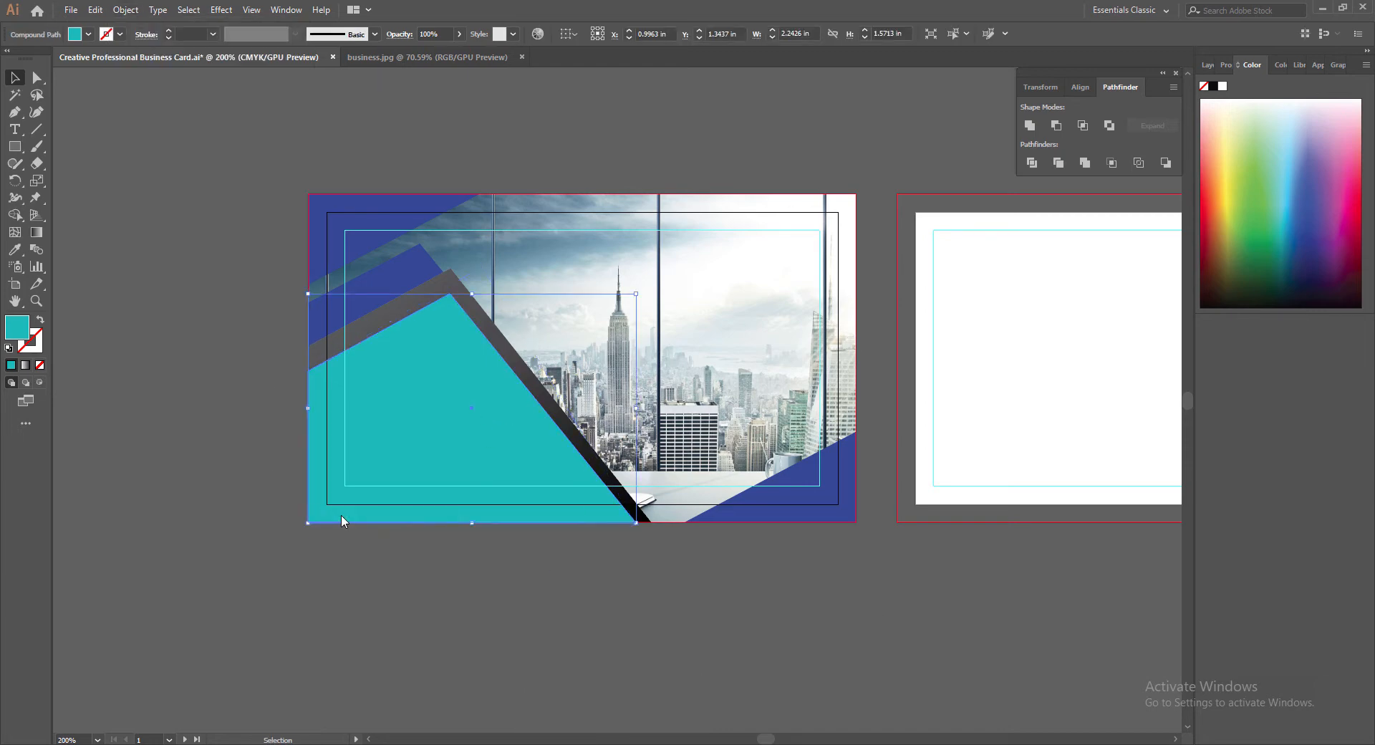
{"action": "left_click", "coordinate": [126, 9]}
{"action": "left_click", "coordinate": [336, 496]}
{"action": "left_click", "coordinate": [556, 589]}
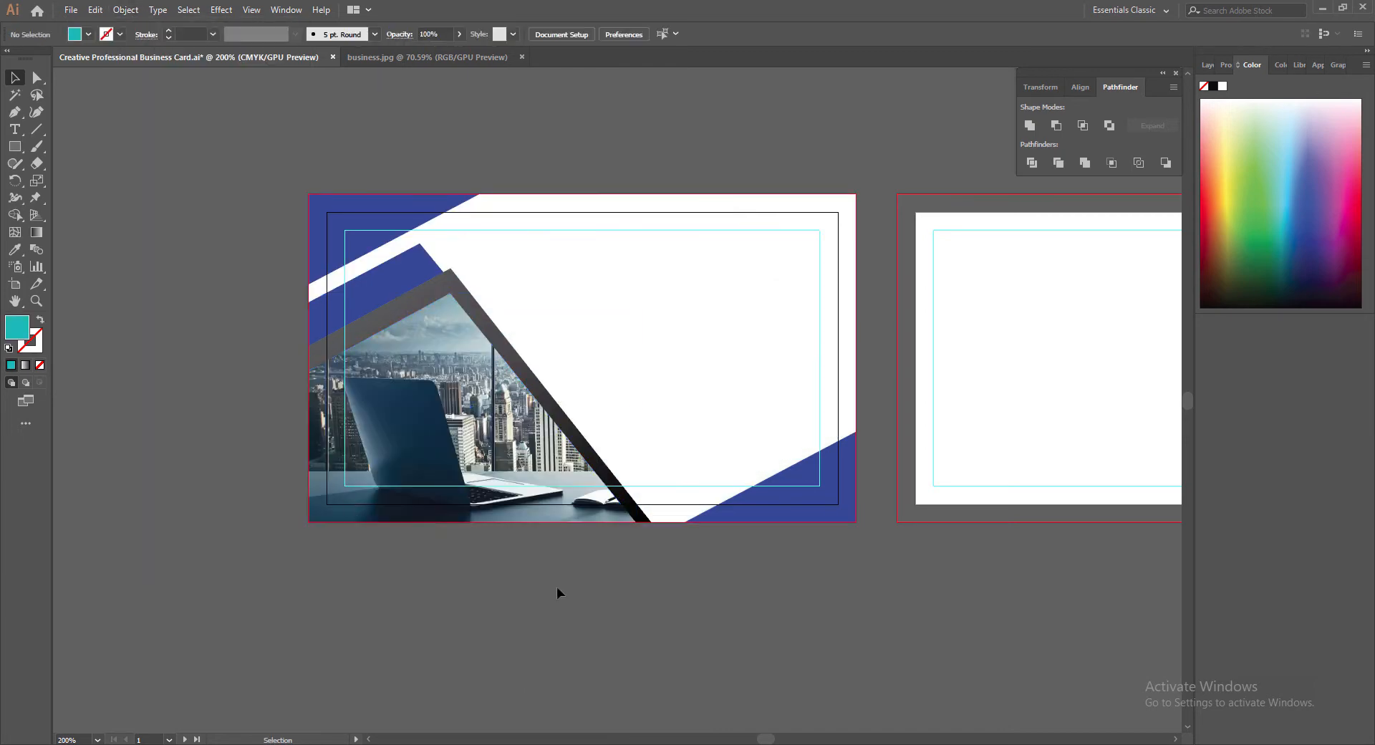
Step: Place a photo copy about 1.37 × 0.77 in in the front card's top-left bleed corner and send it behind the blue triangle
{"action": "left_click_drag", "start_coordinate": [422, 370], "coordinate": [415, 256]}
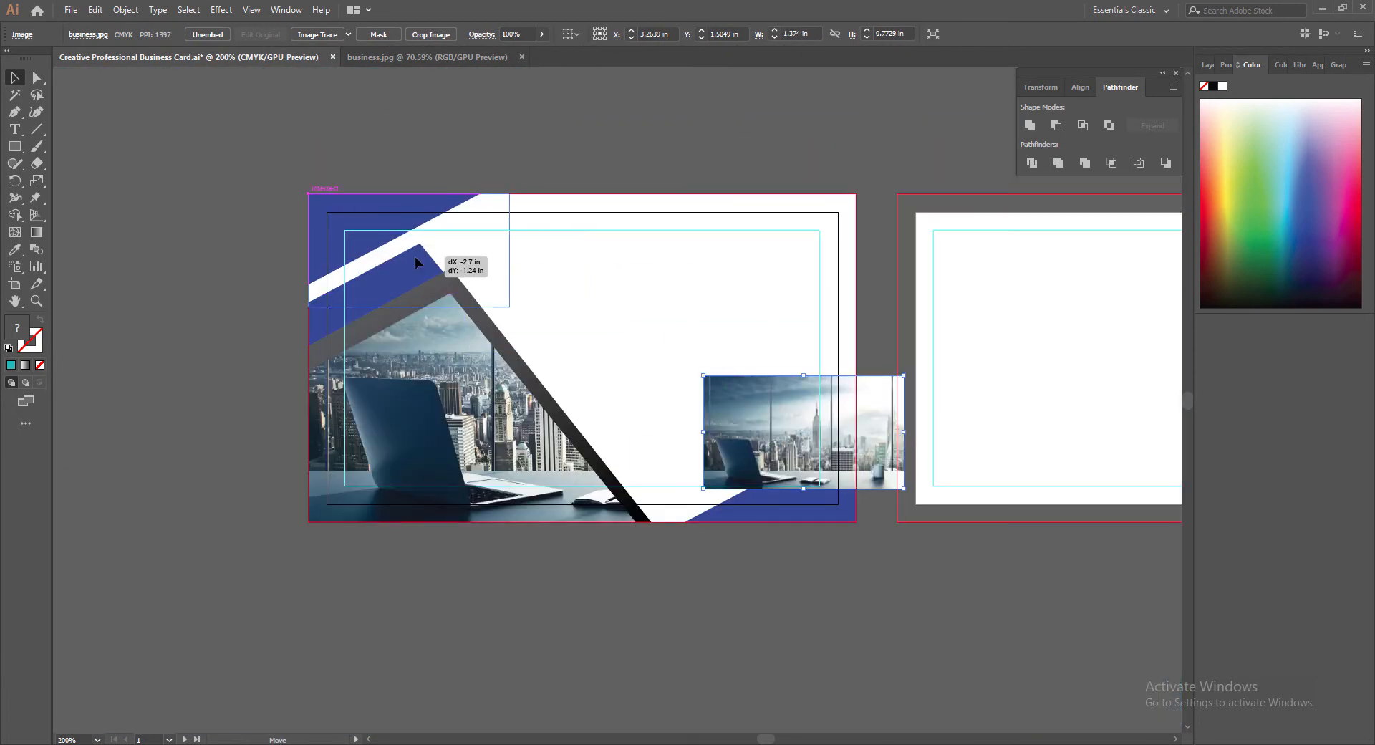
{"action": "right_click", "coordinate": [415, 260]}
{"action": "key", "text": "Escape"}
{"action": "key", "text": "ctrl+["}
{"action": "left_click", "coordinate": [586, 686]}
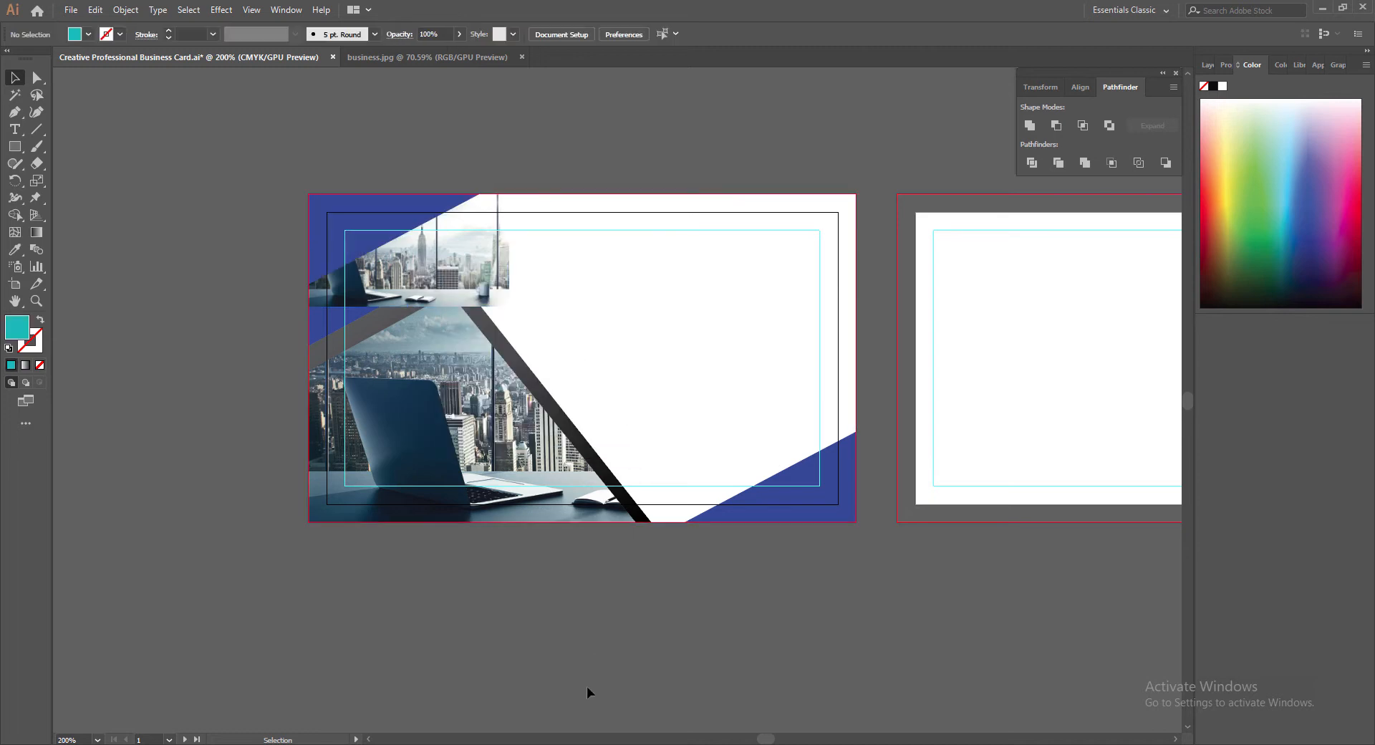
Step: Clip the small photo inside the top-left blue corner triangle with a clipping mask
{"action": "left_click", "coordinate": [377, 226]}
{"action": "left_click", "coordinate": [123, 11]}
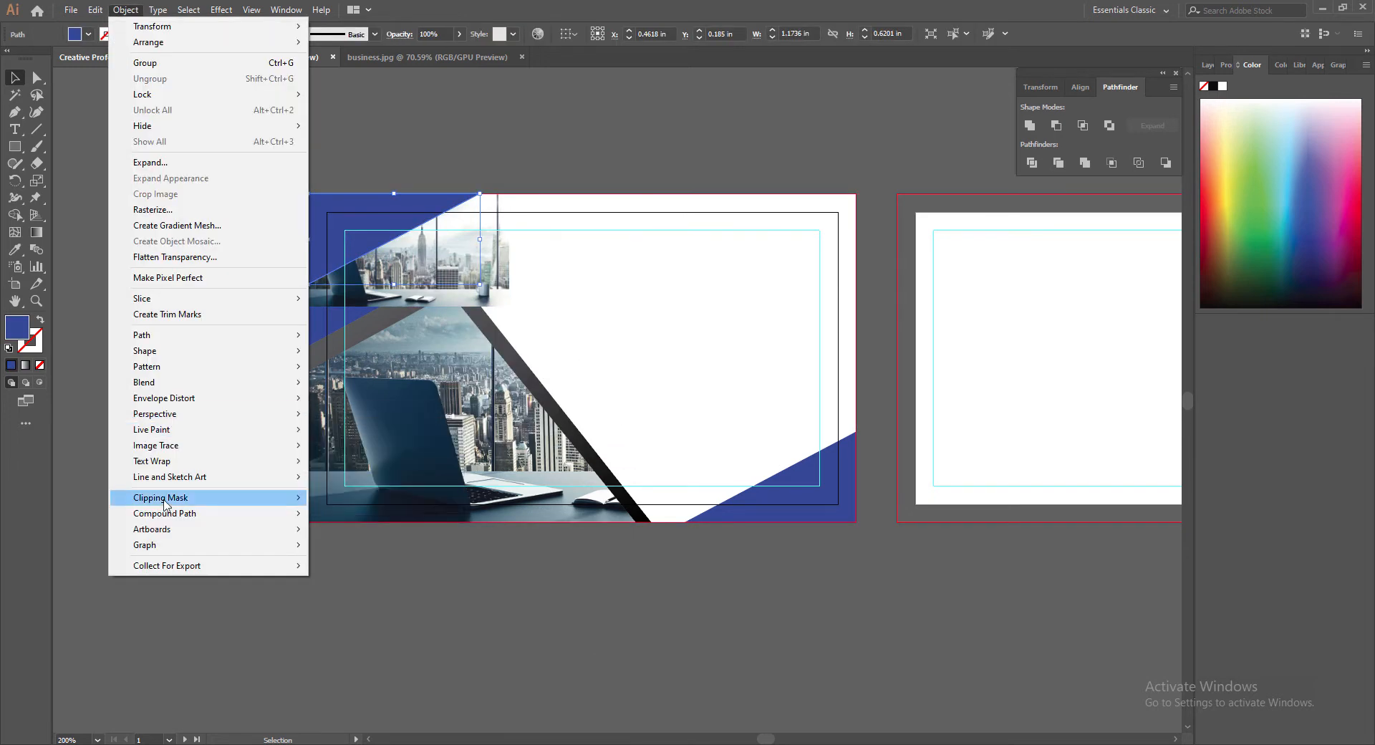
{"action": "mouse_move", "coordinate": [172, 513]}
{"action": "left_click", "coordinate": [335, 514]}
{"action": "left_click", "coordinate": [126, 10]}
{"action": "left_click", "coordinate": [333, 503]}
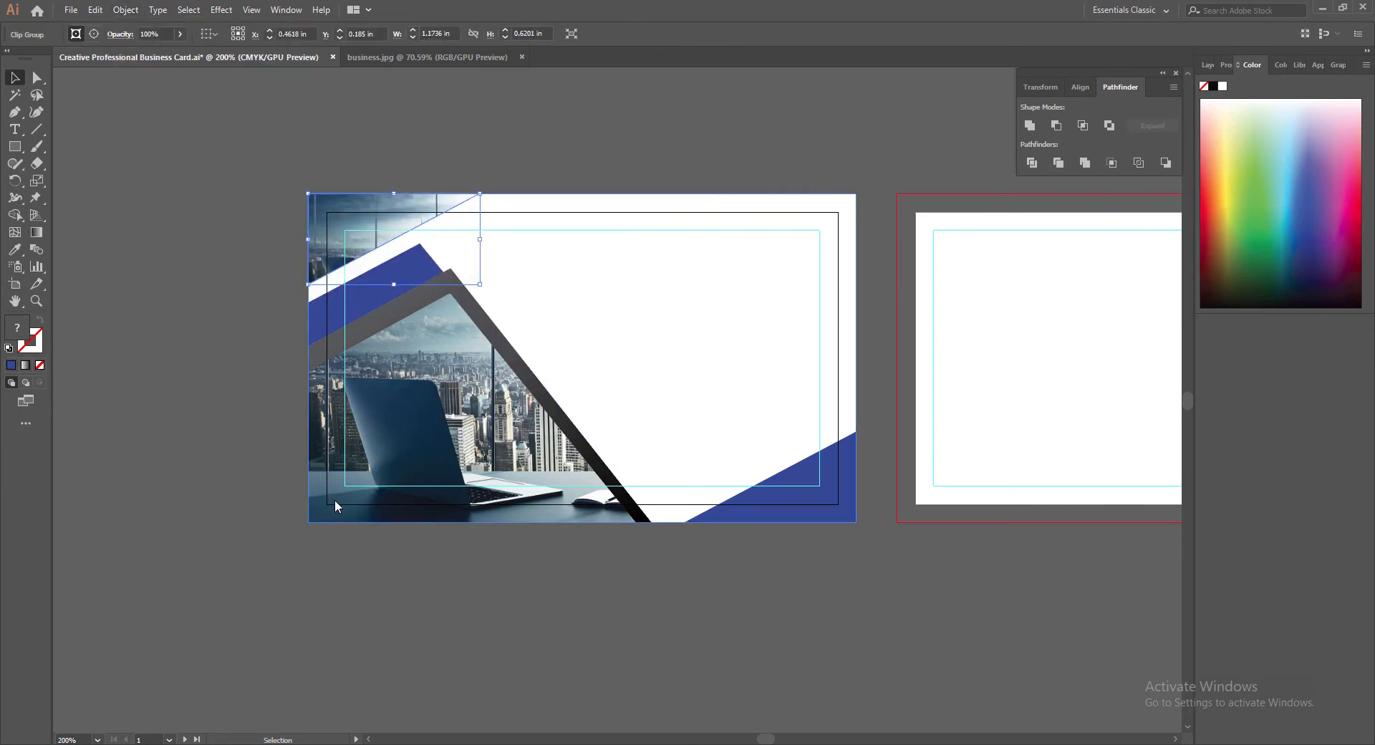
{"action": "left_click_drag", "start_coordinate": [479, 285], "coordinate": [488, 294]}
{"action": "key", "text": "ctrl+z"}
{"action": "key", "text": "ctrl+shift+a"}
{"action": "left_click", "coordinate": [583, 420]}
{"action": "key", "text": "ctrl+shift+a"}
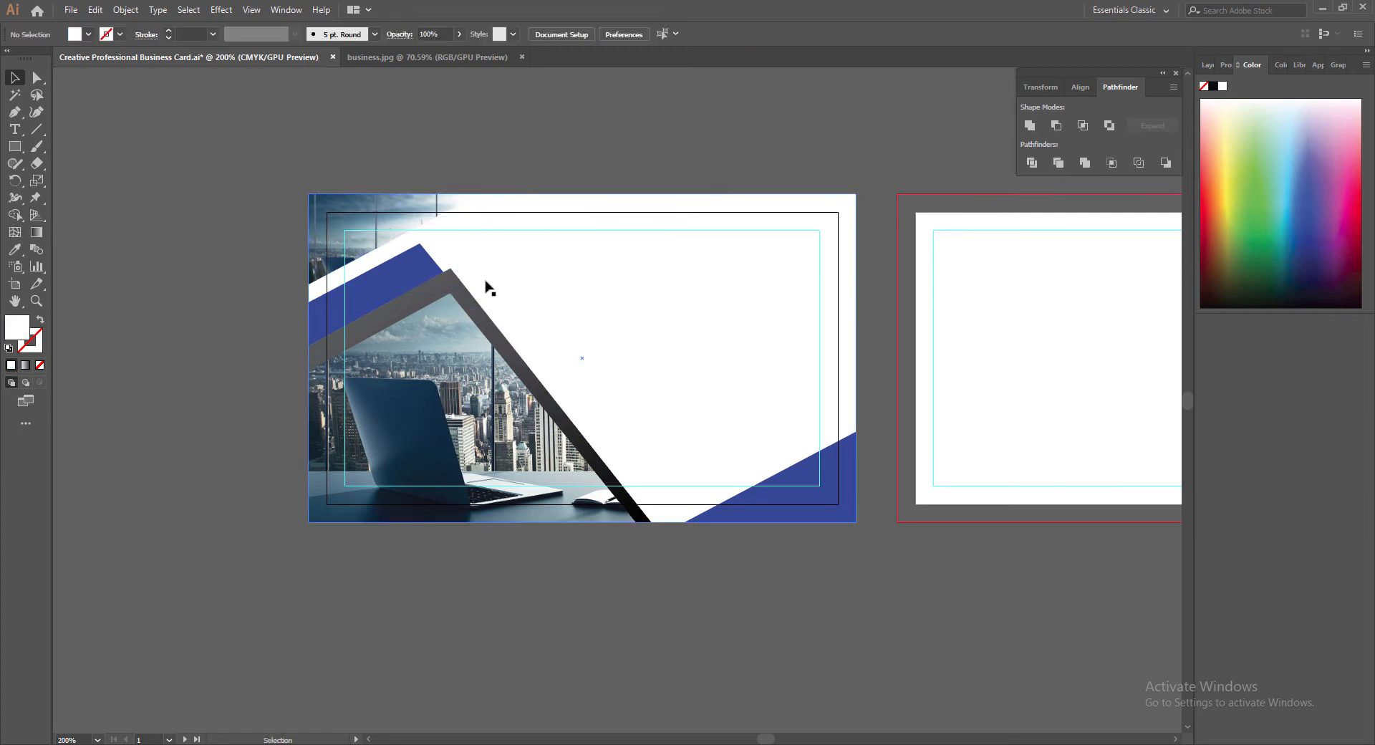
{"action": "left_click", "coordinate": [321, 216]}
{"action": "key", "text": "ctrl+shift+a"}
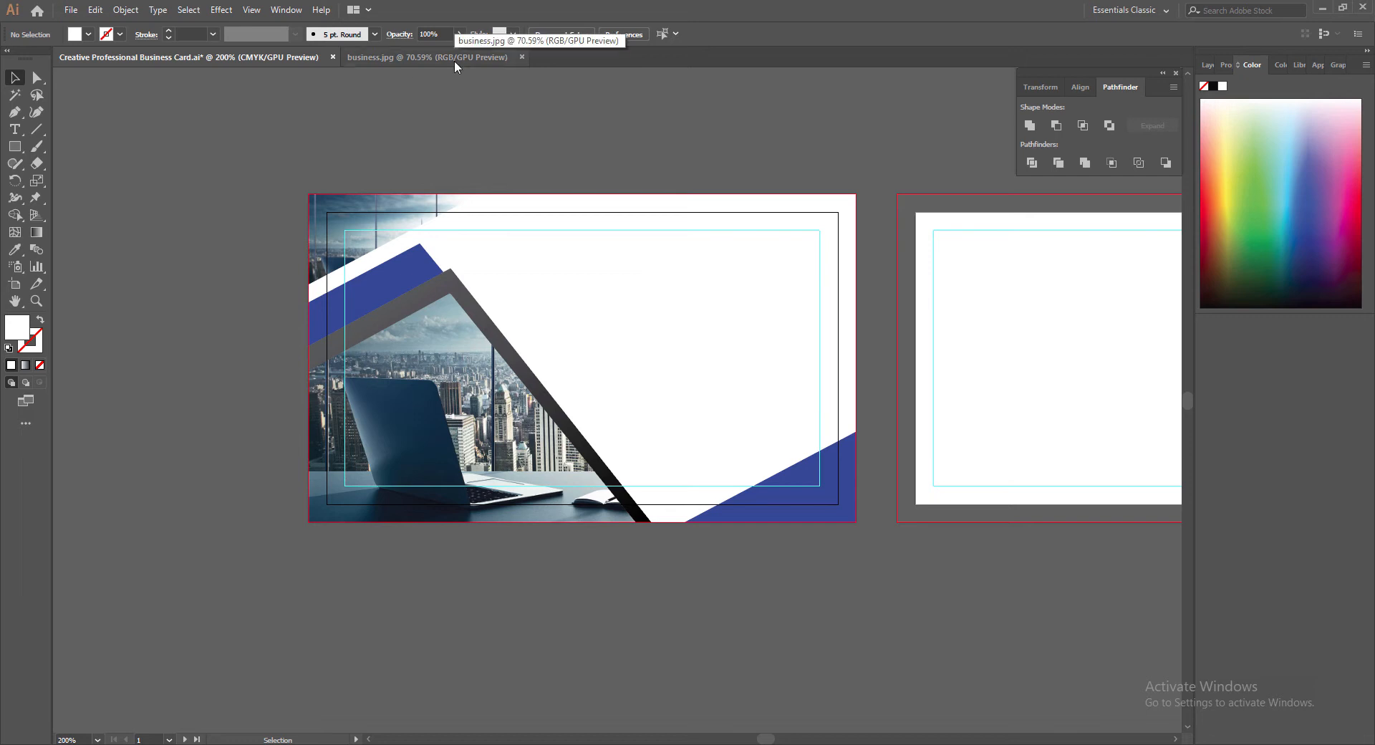
{"action": "left_click", "coordinate": [445, 209]}
{"action": "key", "text": "ctrl+shift+a"}
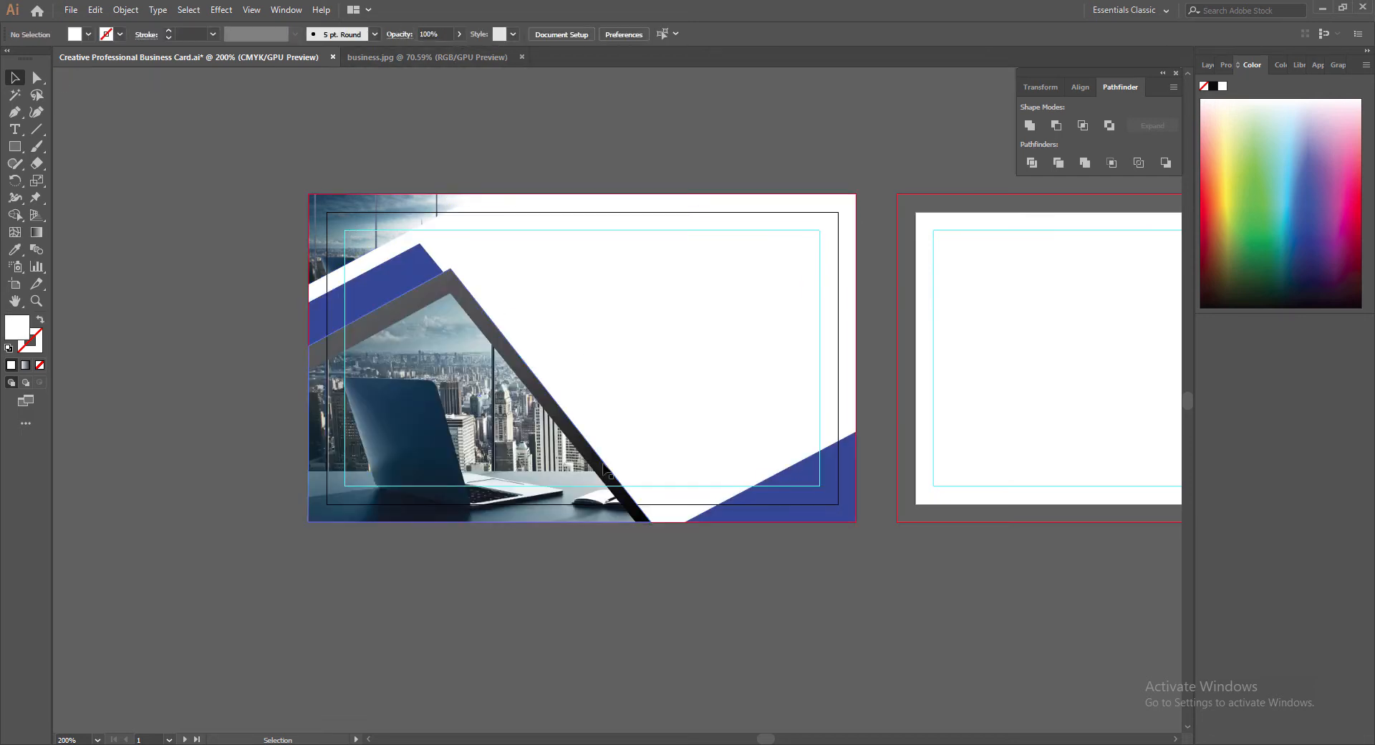
Step: Bring another photo copy, about 1.44 × 0.81 in, from business.jpg and place it over the front card's upper-left blue shape
{"action": "left_click", "coordinate": [369, 58]}
{"action": "left_click_drag", "start_coordinate": [759, 491], "coordinate": [585, 363]}
{"action": "left_click_drag", "start_coordinate": [150, 136], "coordinate": [895, 616]}
{"action": "left_click_drag", "start_coordinate": [143, 121], "coordinate": [1002, 645]}
{"action": "left_click_drag", "start_coordinate": [335, 322], "coordinate": [789, 578]}
{"action": "left_click_drag", "start_coordinate": [338, 291], "coordinate": [537, 446]}
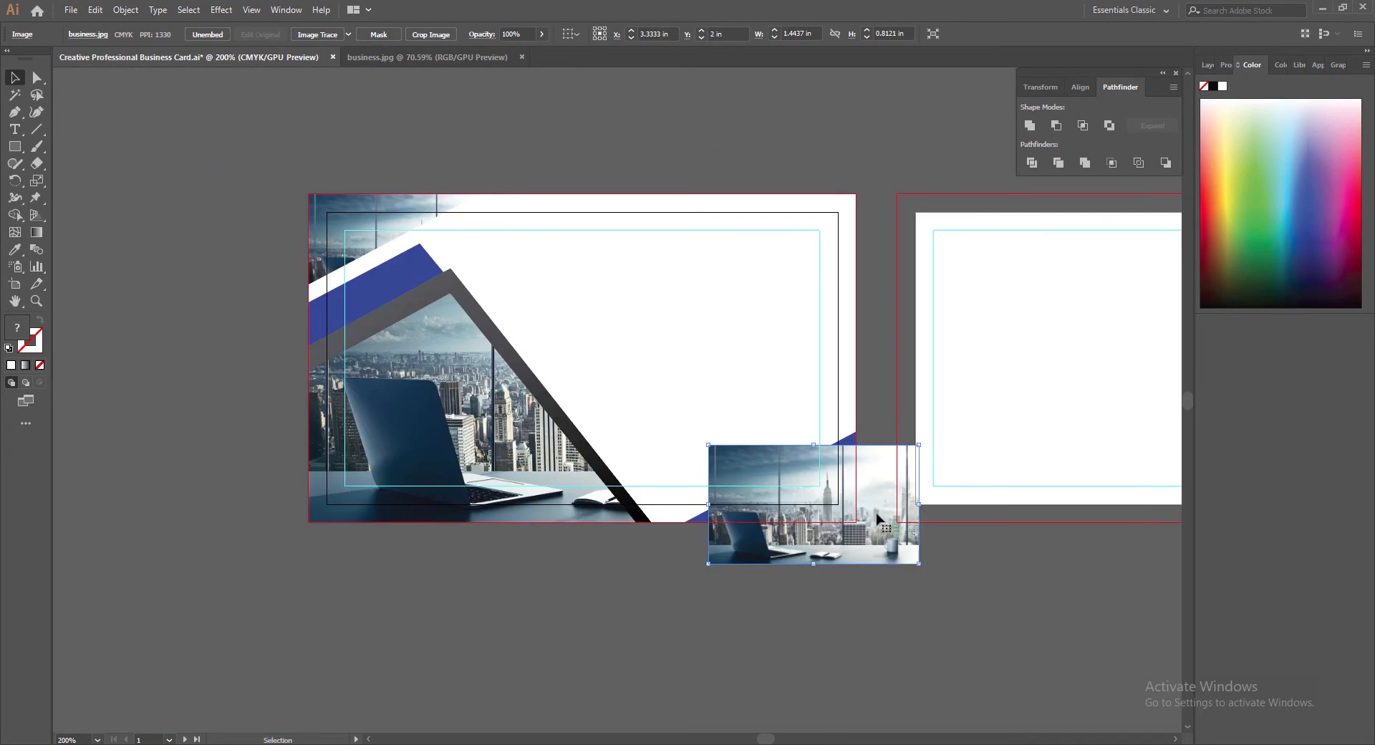
{"action": "left_click_drag", "start_coordinate": [878, 517], "coordinate": [413, 302]}
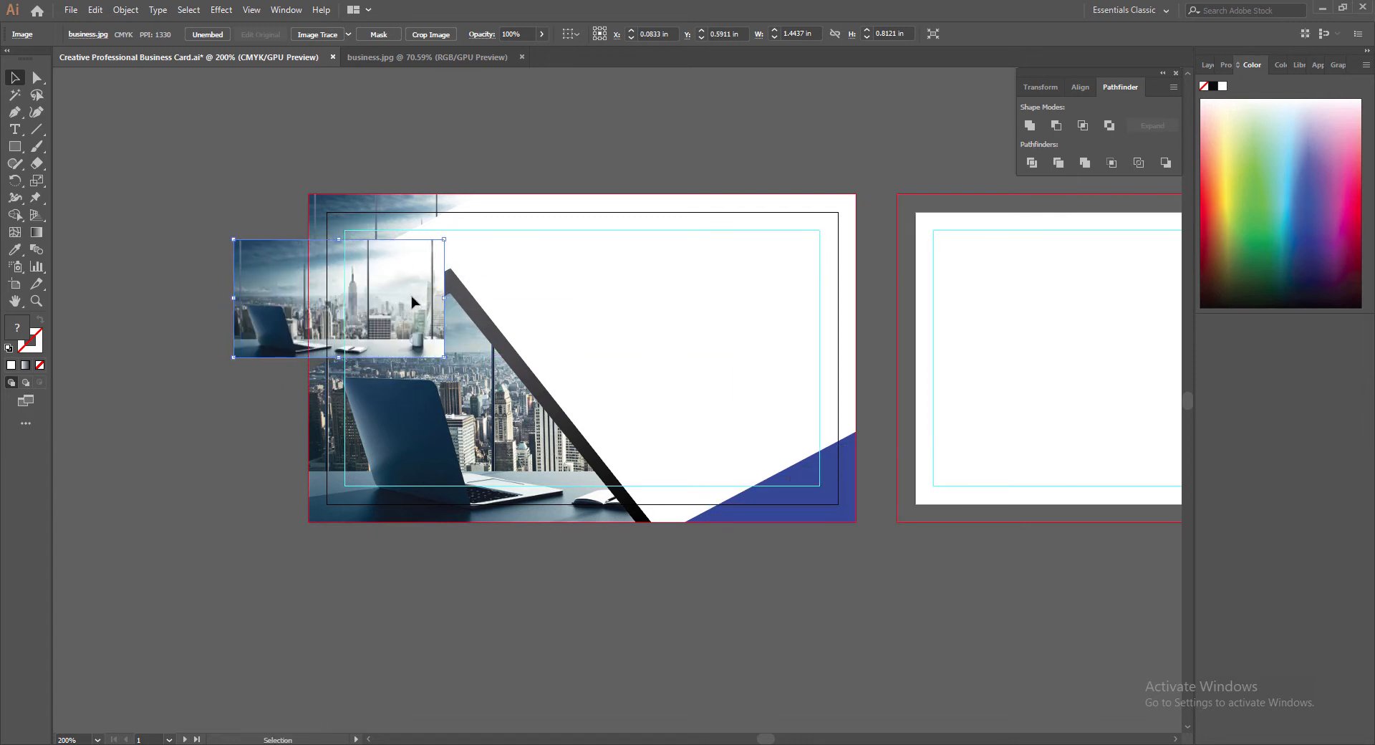
Step: Send the new photo copy backward until it lies behind the dark gradient and blue shapes
{"action": "right_click", "coordinate": [411, 302]}
{"action": "left_click", "coordinate": [580, 429]}
{"action": "right_click", "coordinate": [428, 246]}
{"action": "left_click", "coordinate": [580, 425]}
{"action": "right_click", "coordinate": [412, 301]}
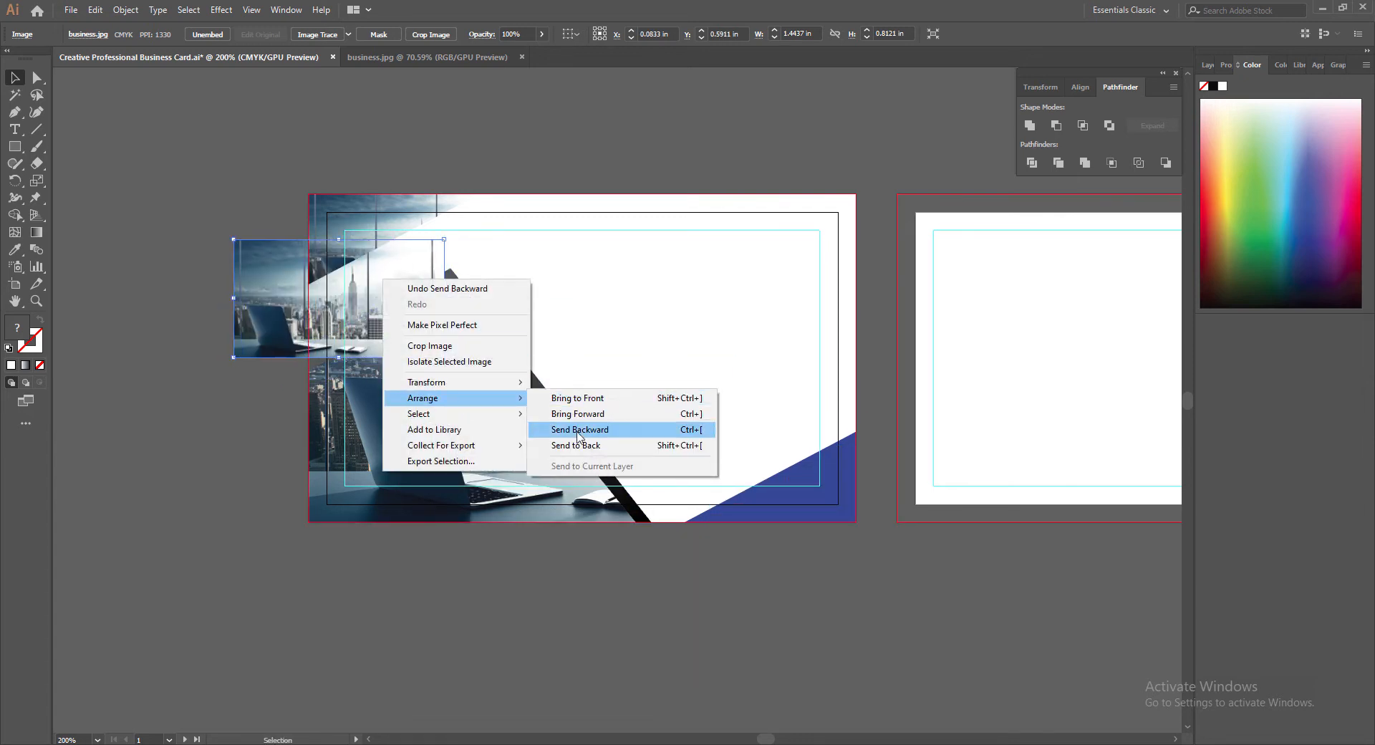
{"action": "left_click", "coordinate": [580, 429]}
{"action": "right_click", "coordinate": [376, 268]}
{"action": "left_click", "coordinate": [573, 416]}
{"action": "right_click", "coordinate": [369, 274]}
{"action": "left_click", "coordinate": [553, 421]}
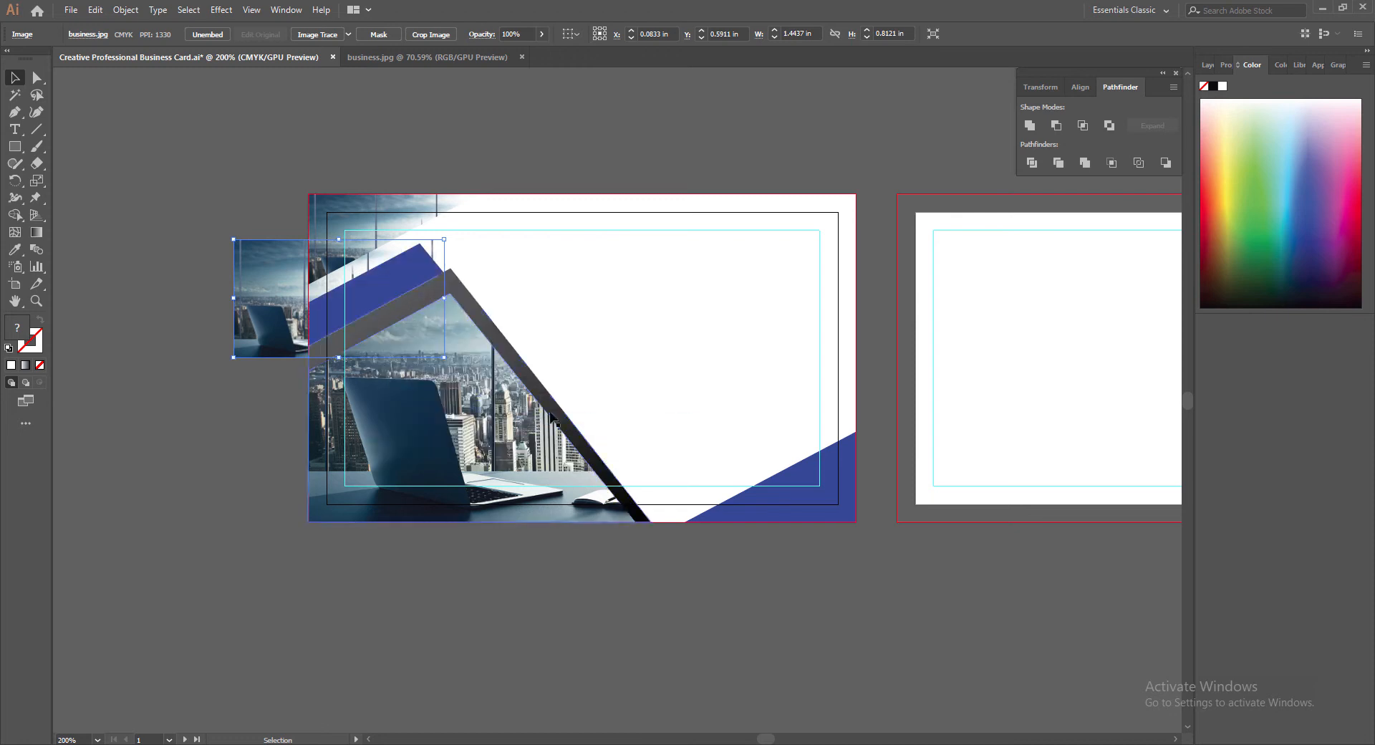
Step: Shift the photo right so it covers the blue shape's visible band, clip it inside that shape and save the document
{"action": "left_click", "coordinate": [126, 10]}
{"action": "left_click", "coordinate": [373, 288], "text": "shift"}
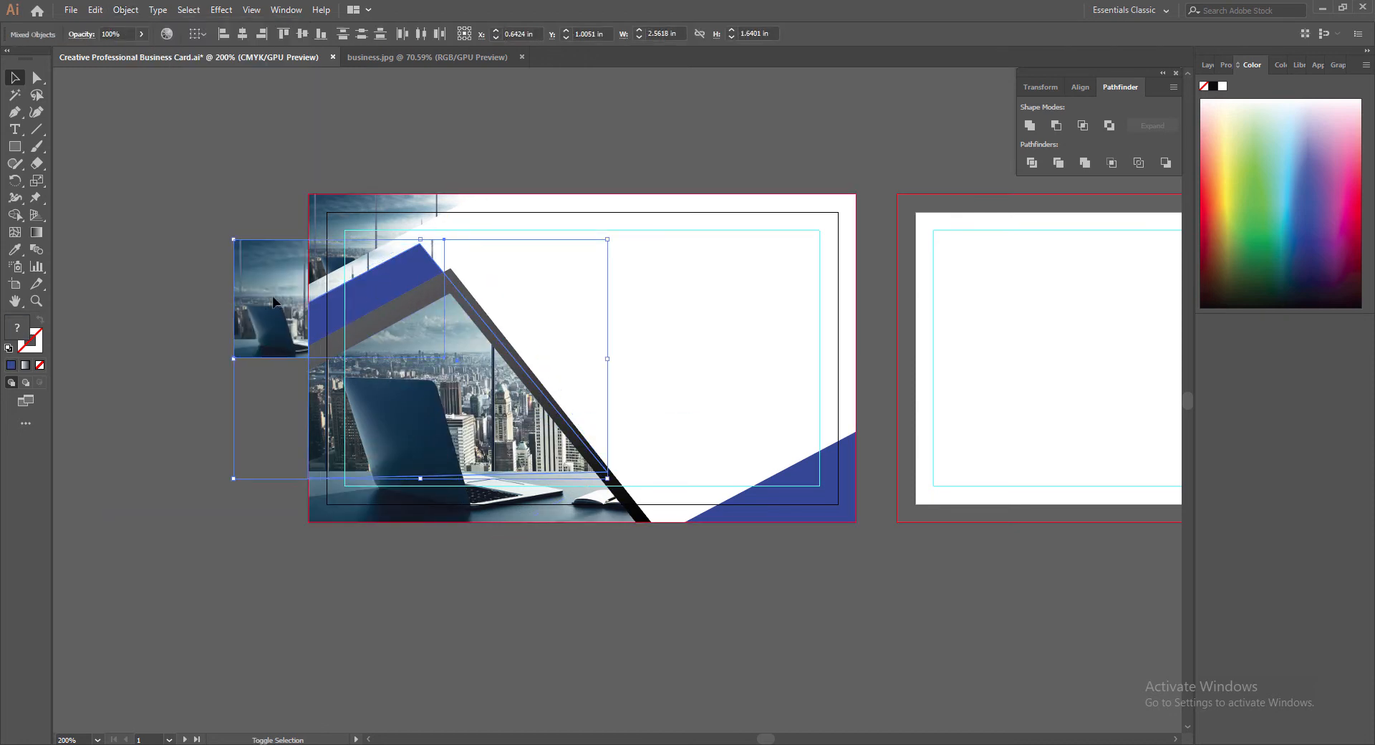
{"action": "key", "text": "ctrl+z"}
{"action": "key", "text": "ctrl+z"}
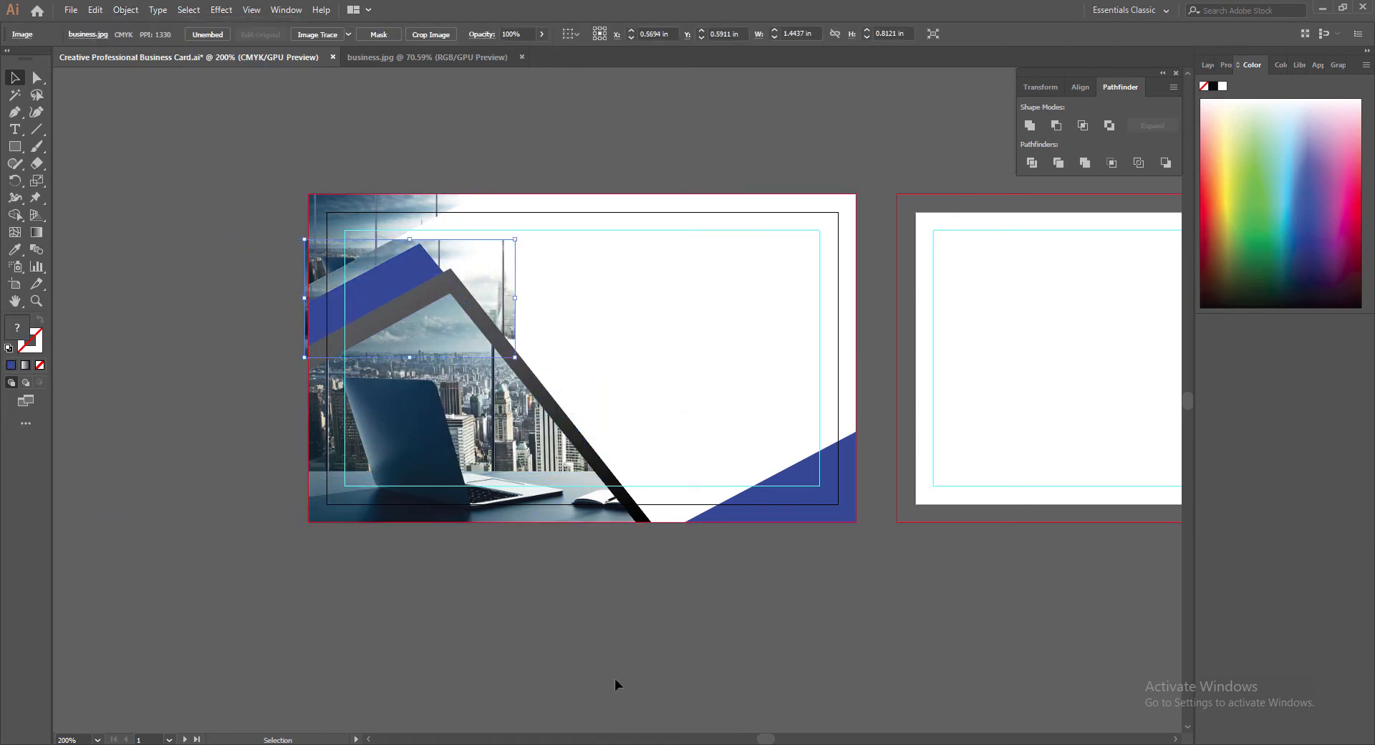
{"action": "key", "text": "ctrl+z"}
{"action": "key", "text": "ctrl+z"}
{"action": "left_click", "coordinate": [126, 10]}
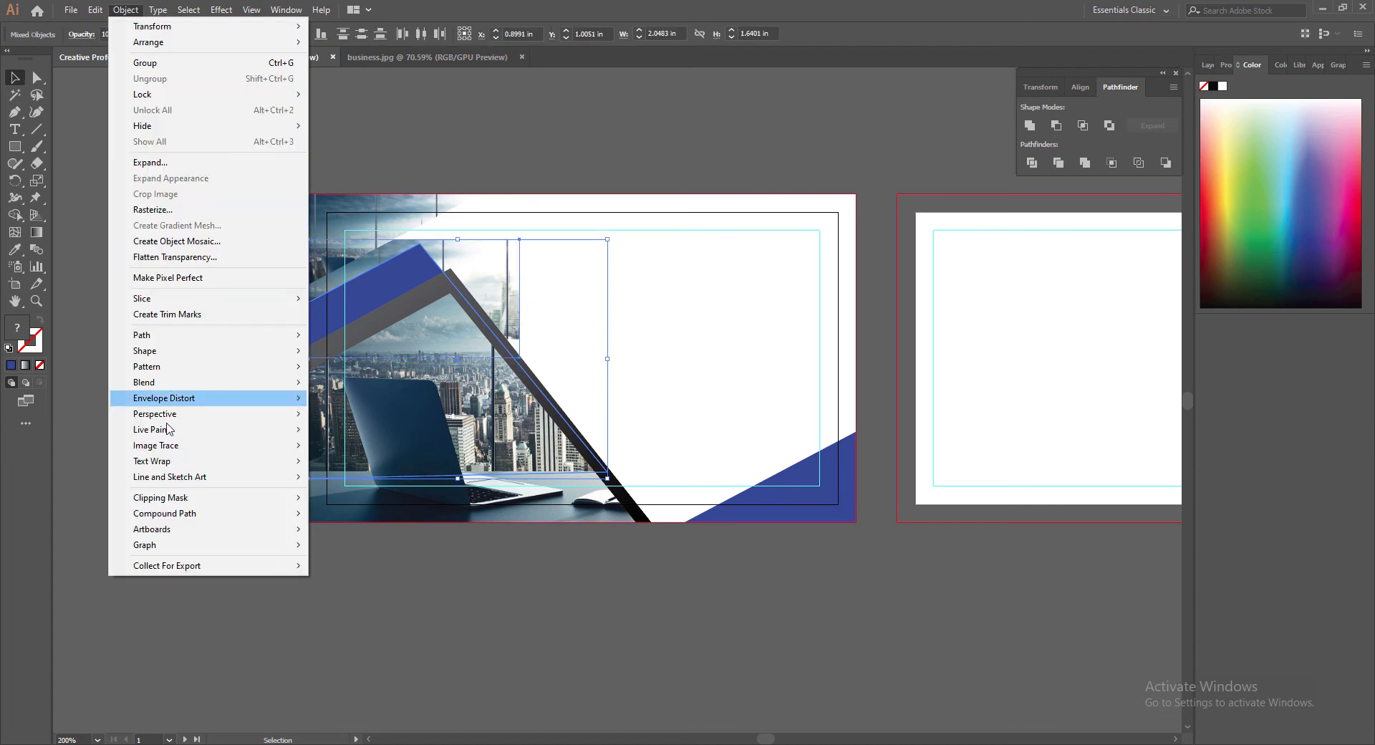
{"action": "left_click", "coordinate": [337, 496]}
{"action": "left_click", "coordinate": [487, 577]}
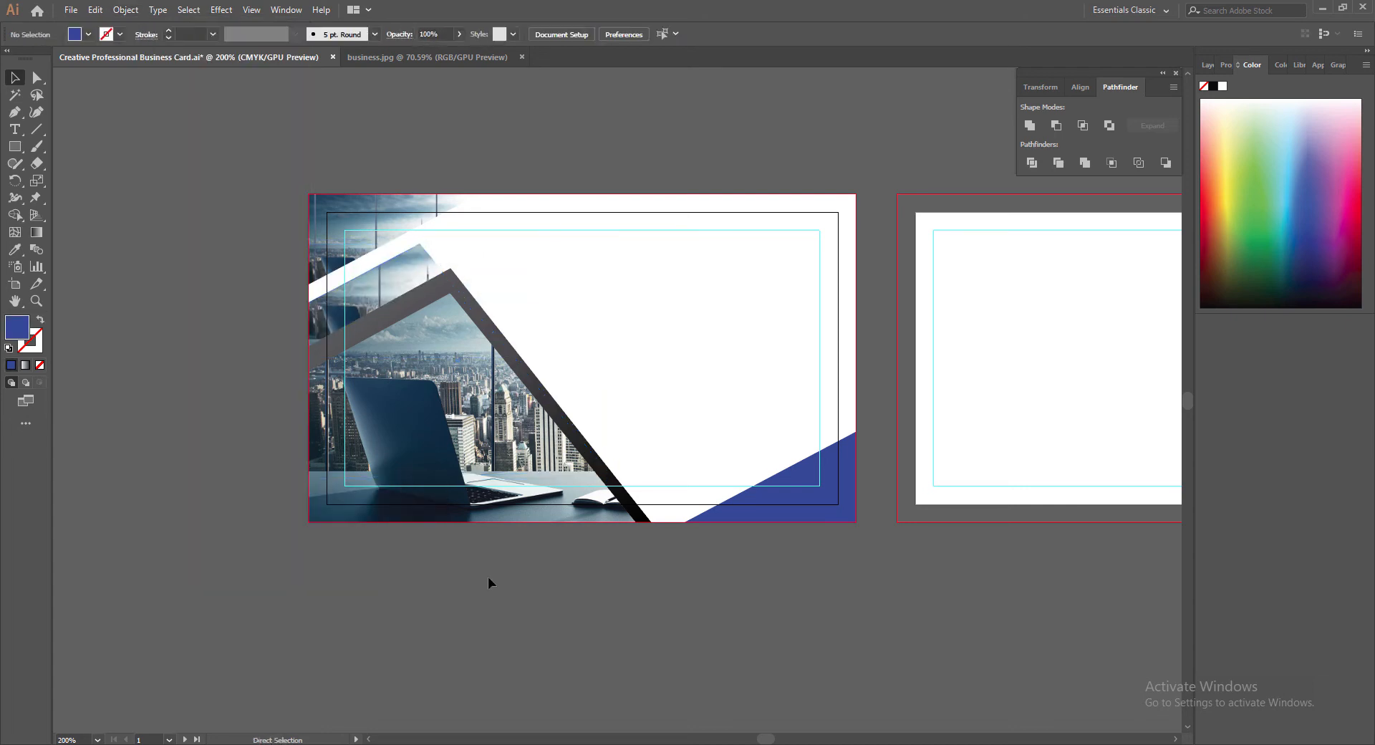
{"action": "key", "text": "ctrl+s"}
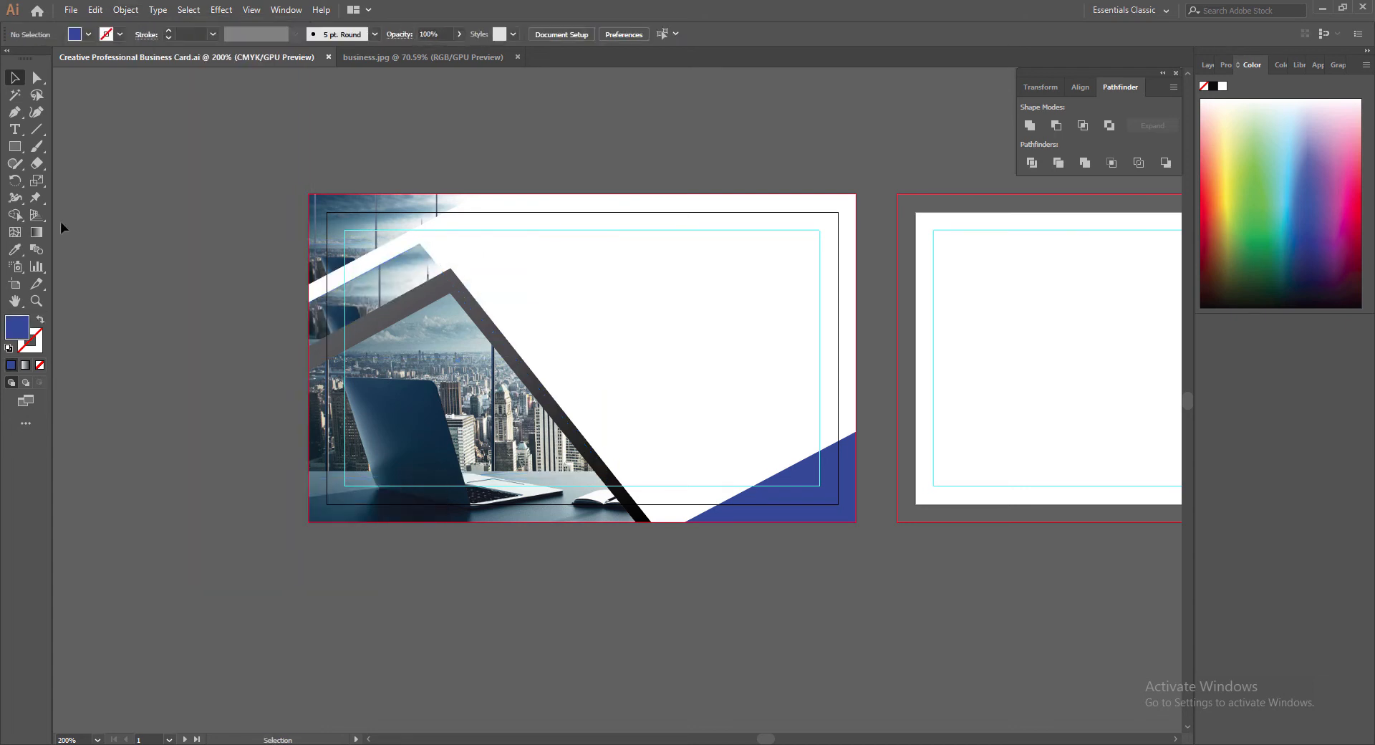
Step: Place a photo copy about 1.59 × 0.9 in in the front card's bottom-right bleed corner, behind the blue triangle
{"action": "key", "text": "ctrl+v"}
{"action": "left_click_drag", "start_coordinate": [270, 277], "coordinate": [322, 290]}
{"action": "left_click_drag", "start_coordinate": [227, 184], "coordinate": [1005, 620]}
{"action": "left_click_drag", "start_coordinate": [1074, 665], "coordinate": [361, 205]}
{"action": "left_click_drag", "start_coordinate": [291, 160], "coordinate": [1059, 592]}
{"action": "left_click_drag", "start_coordinate": [1117, 648], "coordinate": [257, 183]}
{"action": "left_click_drag", "start_coordinate": [207, 136], "coordinate": [486, 290]}
{"action": "left_click_drag", "start_coordinate": [609, 352], "coordinate": [740, 461]}
{"action": "right_click", "coordinate": [732, 457]}
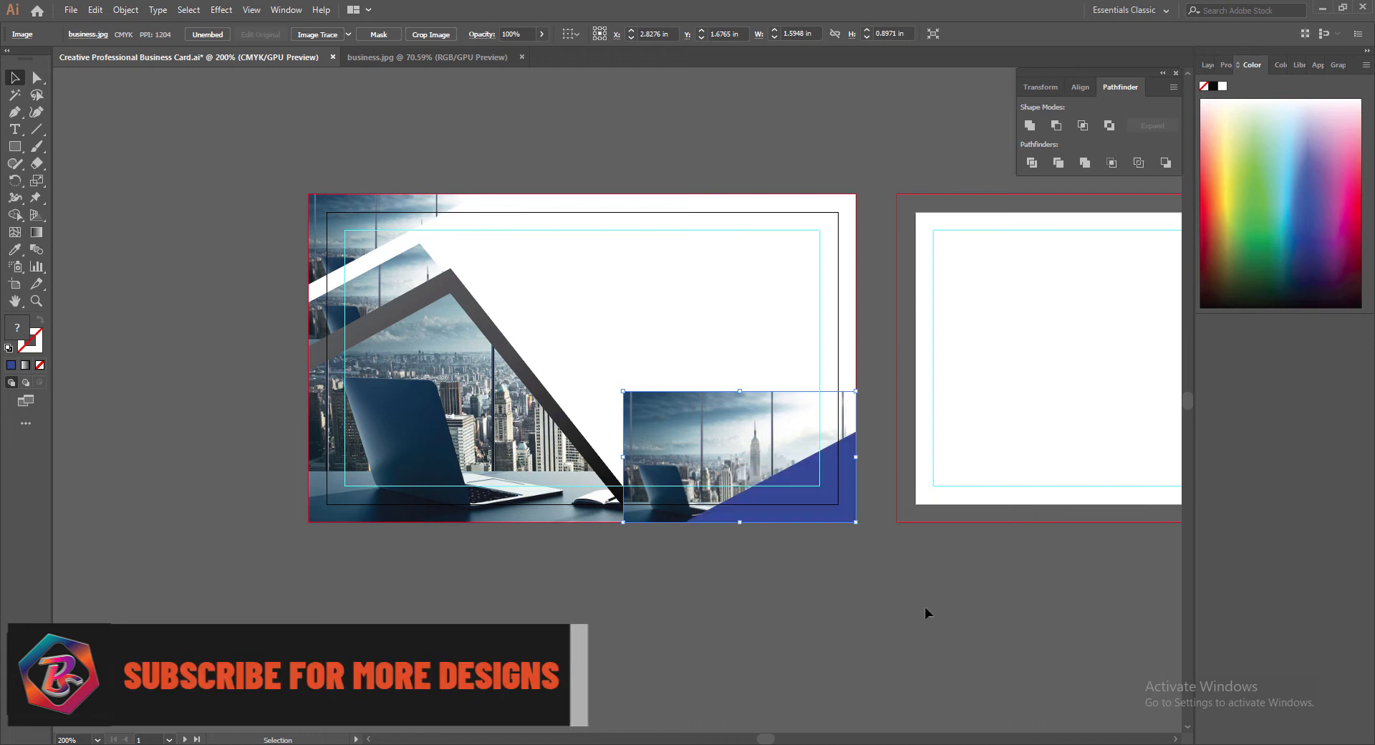
Step: Clip the corner photo inside the bottom-right blue triangle with a clipping mask
{"action": "left_click", "coordinate": [125, 10]}
{"action": "left_click", "coordinate": [336, 513]}
{"action": "left_click", "coordinate": [125, 10]}
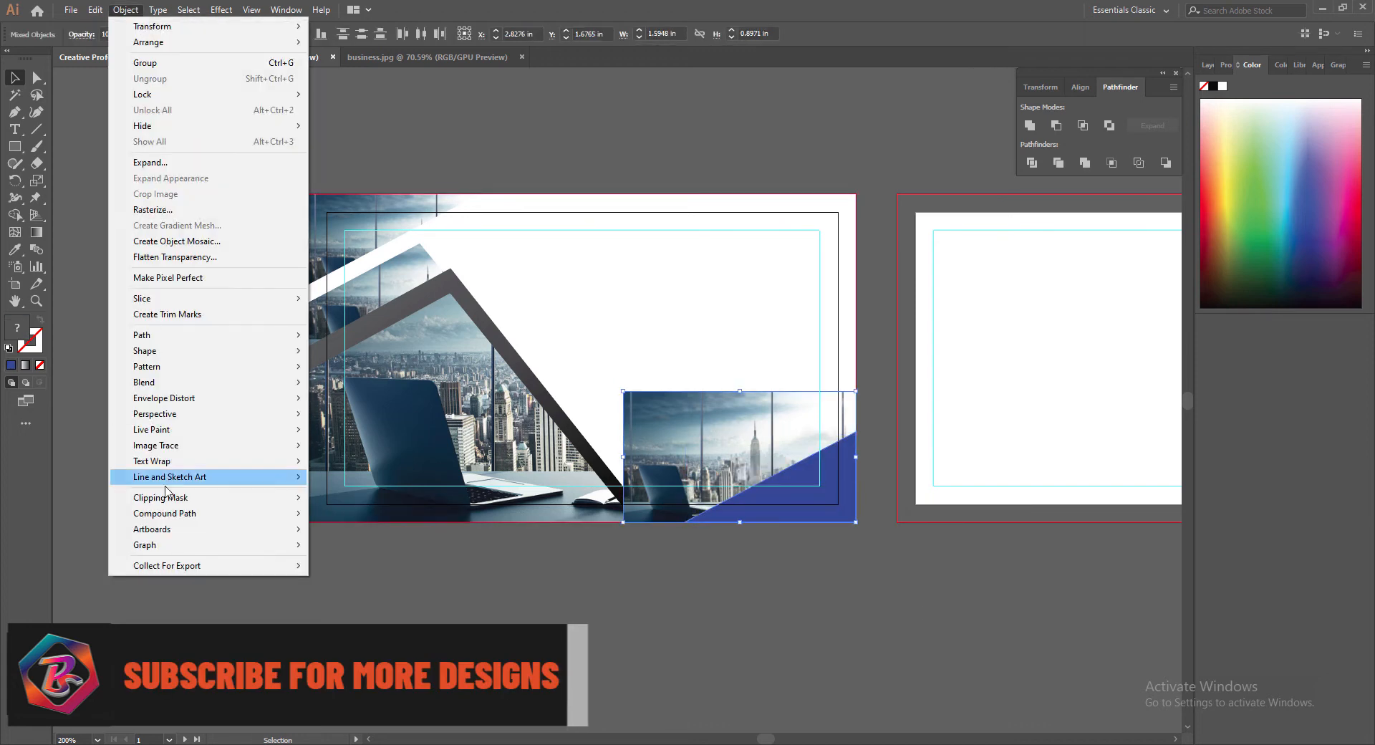
{"action": "left_click", "coordinate": [336, 477]}
Step: Apply a 1 pt white-to-black gradient stroke to the clipped photo shape behind the dark gradient band
{"action": "left_click", "coordinate": [356, 256]}
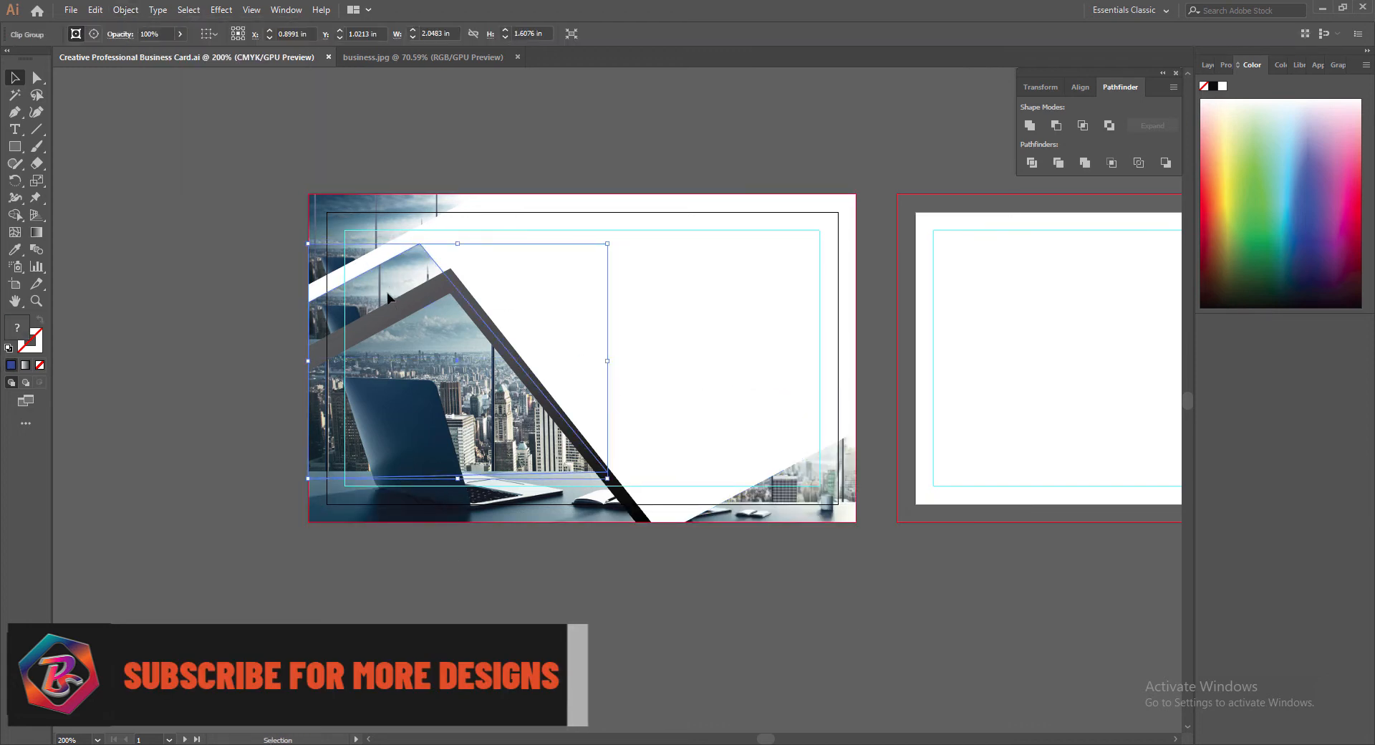
{"action": "left_click", "coordinate": [25, 365]}
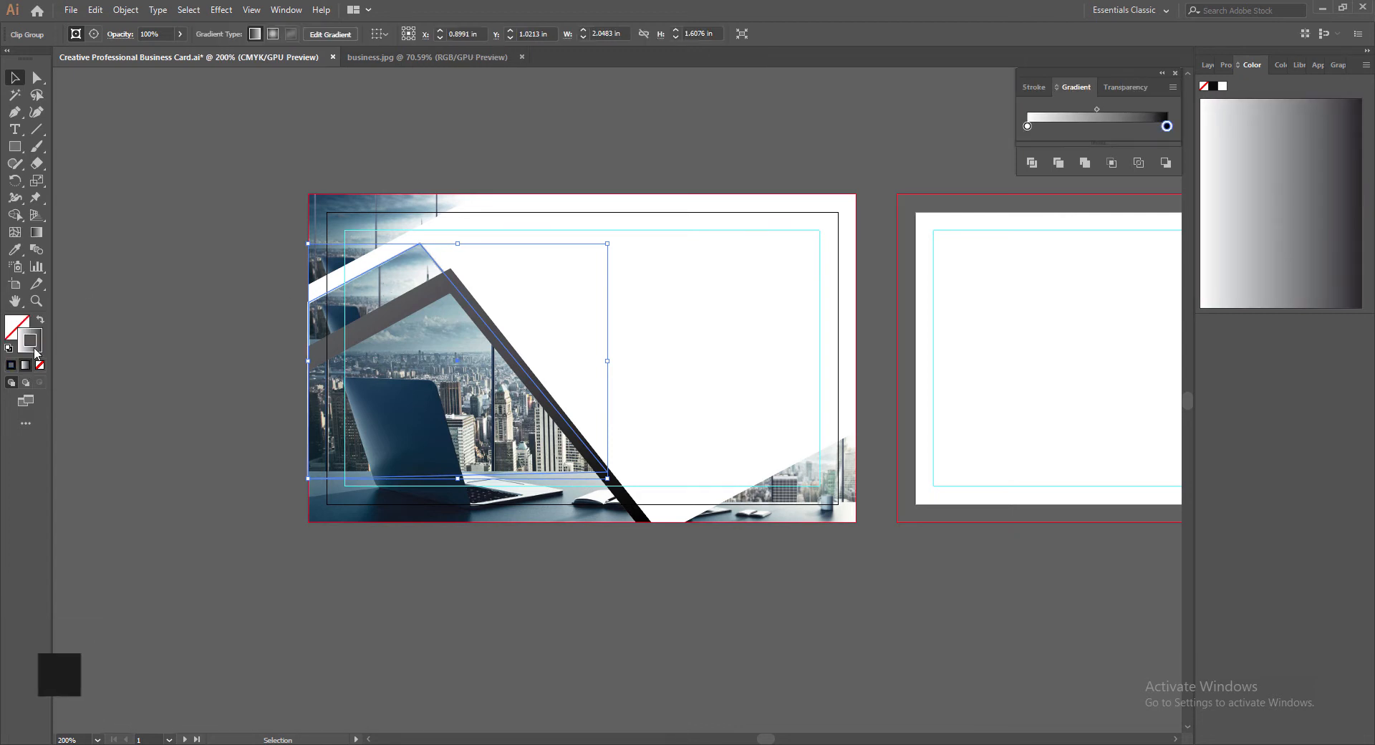
{"action": "left_click", "coordinate": [1175, 74]}
{"action": "left_click", "coordinate": [11, 365]}
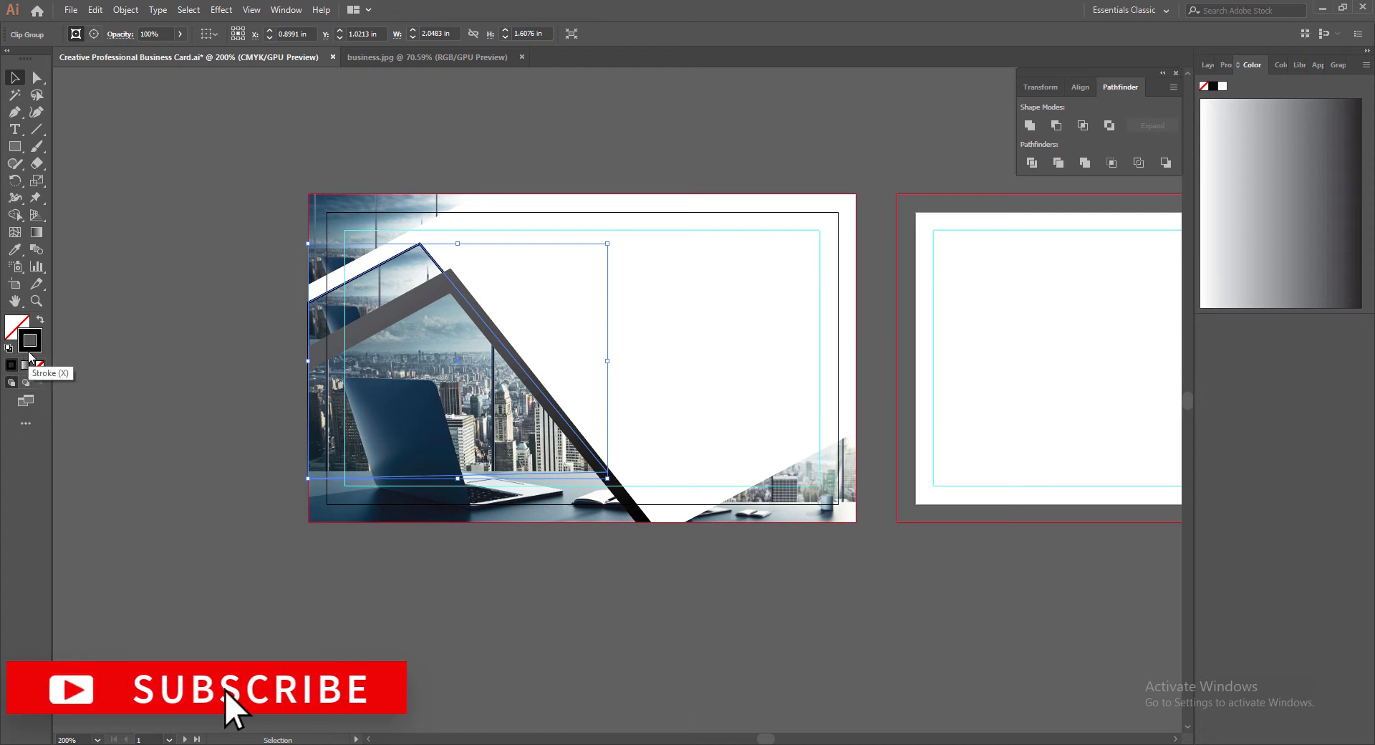
{"action": "left_click", "coordinate": [24, 366]}
{"action": "left_click", "coordinate": [552, 573]}
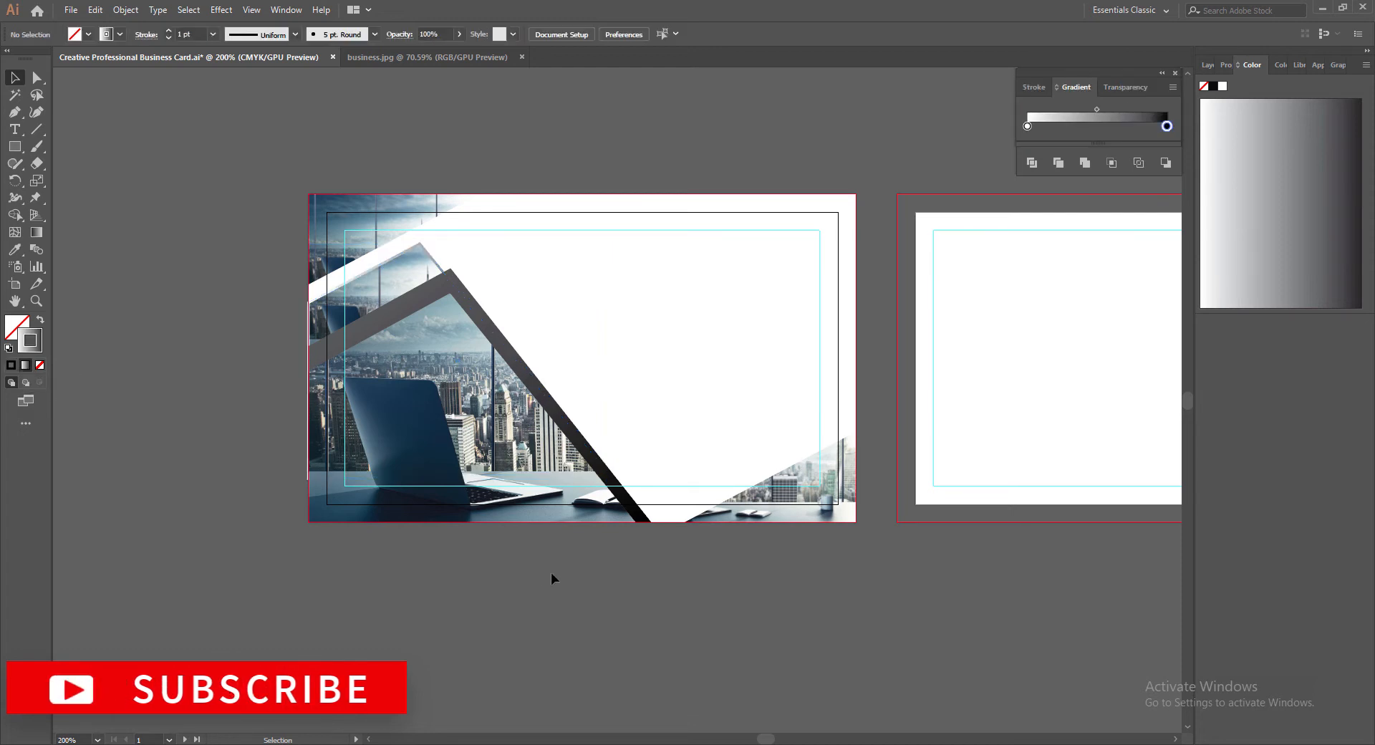
Step: Try a solid black stroke on the clipped photo behind the dark band, then restore the white-to-black gradient stroke
{"action": "left_click", "coordinate": [351, 284]}
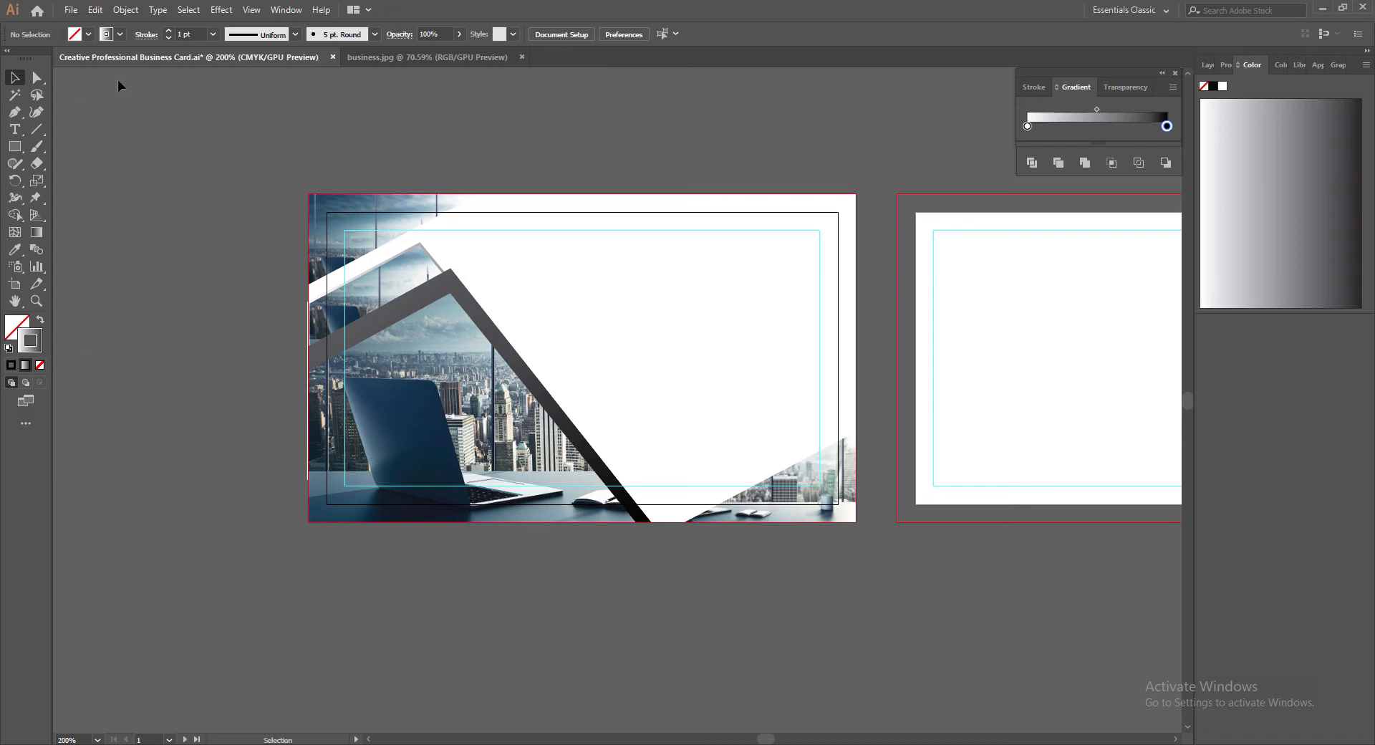
{"action": "left_click", "coordinate": [11, 366]}
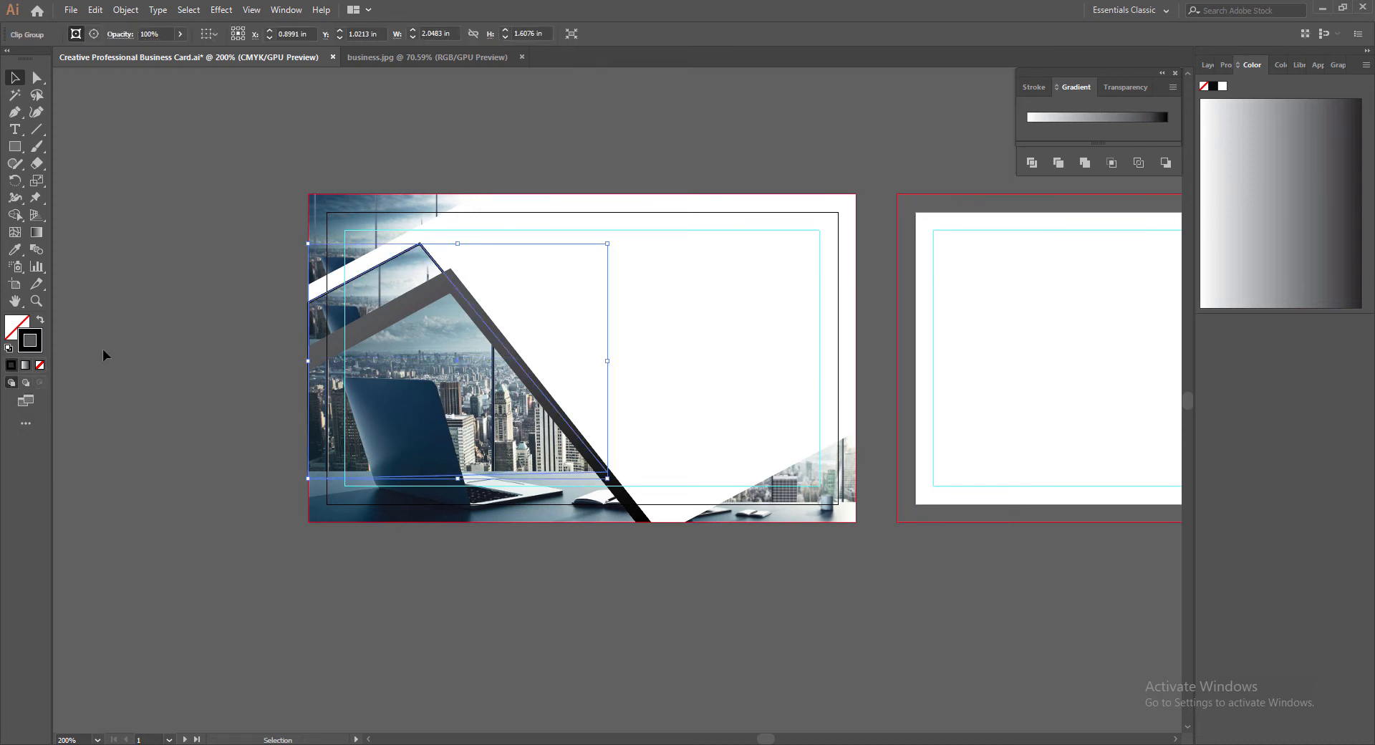
{"action": "left_click", "coordinate": [515, 588]}
{"action": "left_click", "coordinate": [372, 444]}
{"action": "key", "text": "."}
{"action": "left_click", "coordinate": [535, 657]}
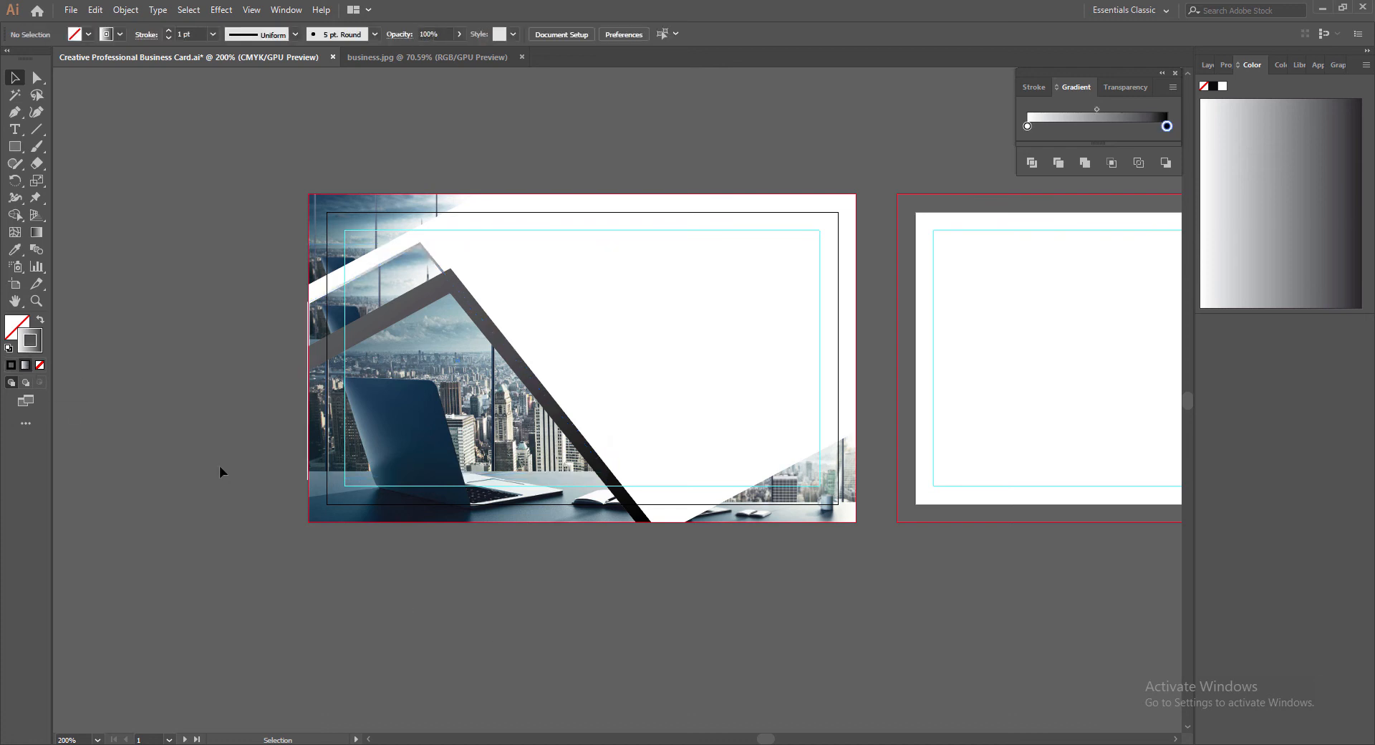
Step: Apply a solid black stroke to the clipped photo behind the dark band and white-to-black gradient strokes to both corner photos
{"action": "left_click", "coordinate": [332, 291]}
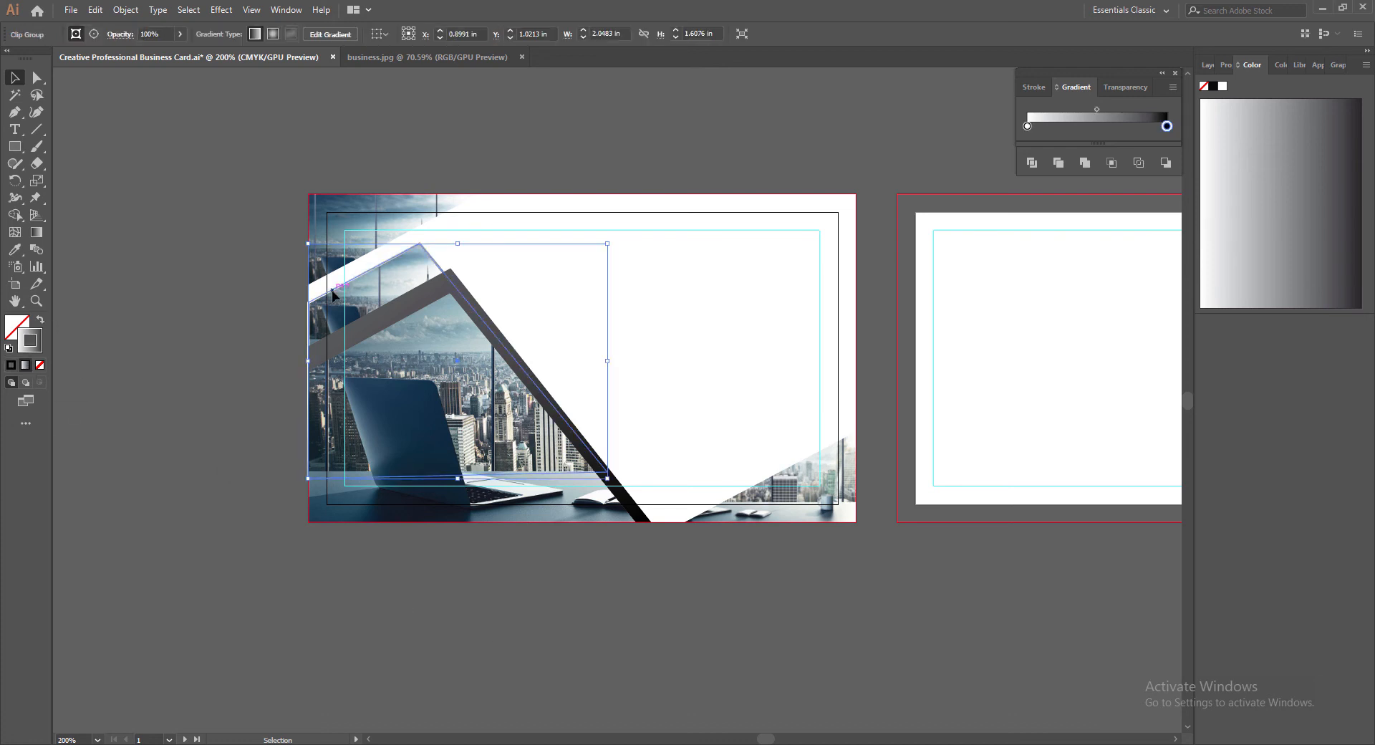
{"action": "left_click", "coordinate": [799, 636]}
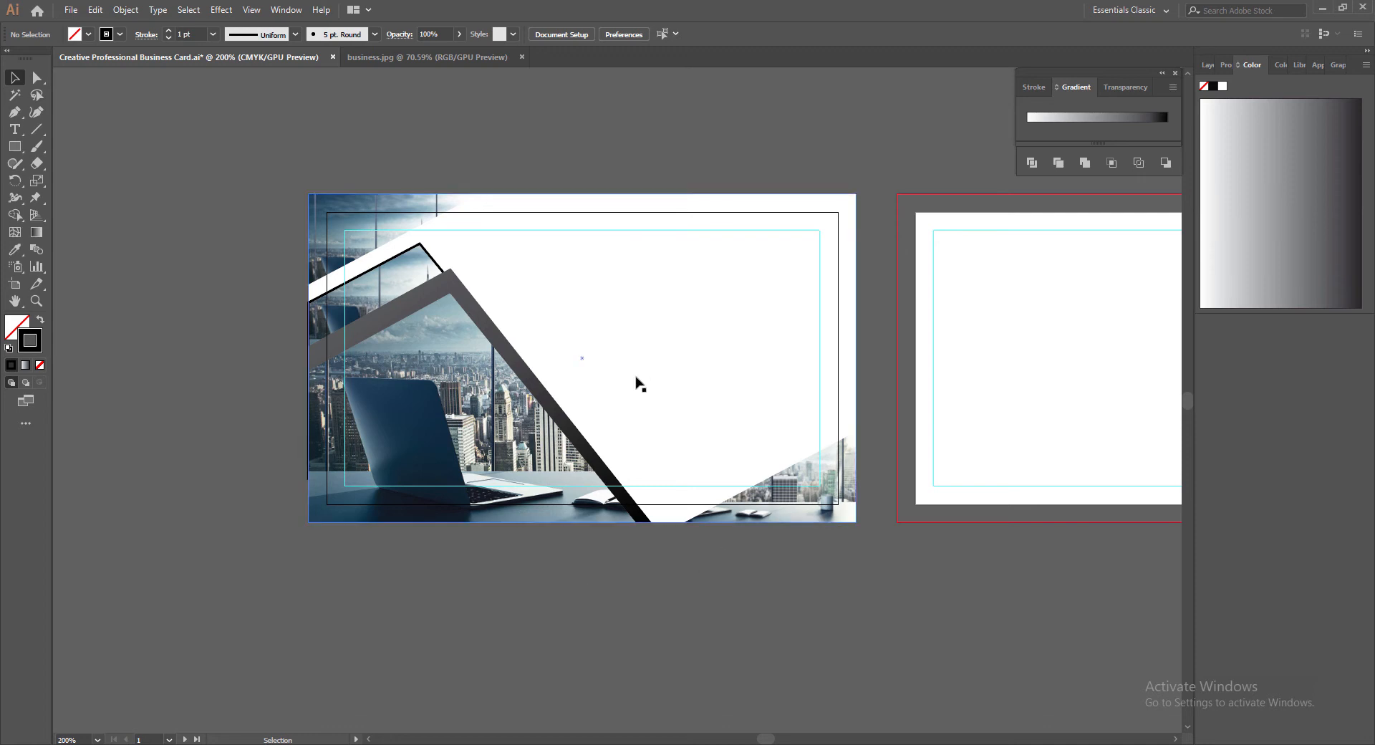
{"action": "left_click", "coordinate": [386, 236]}
{"action": "left_click", "coordinate": [642, 606]}
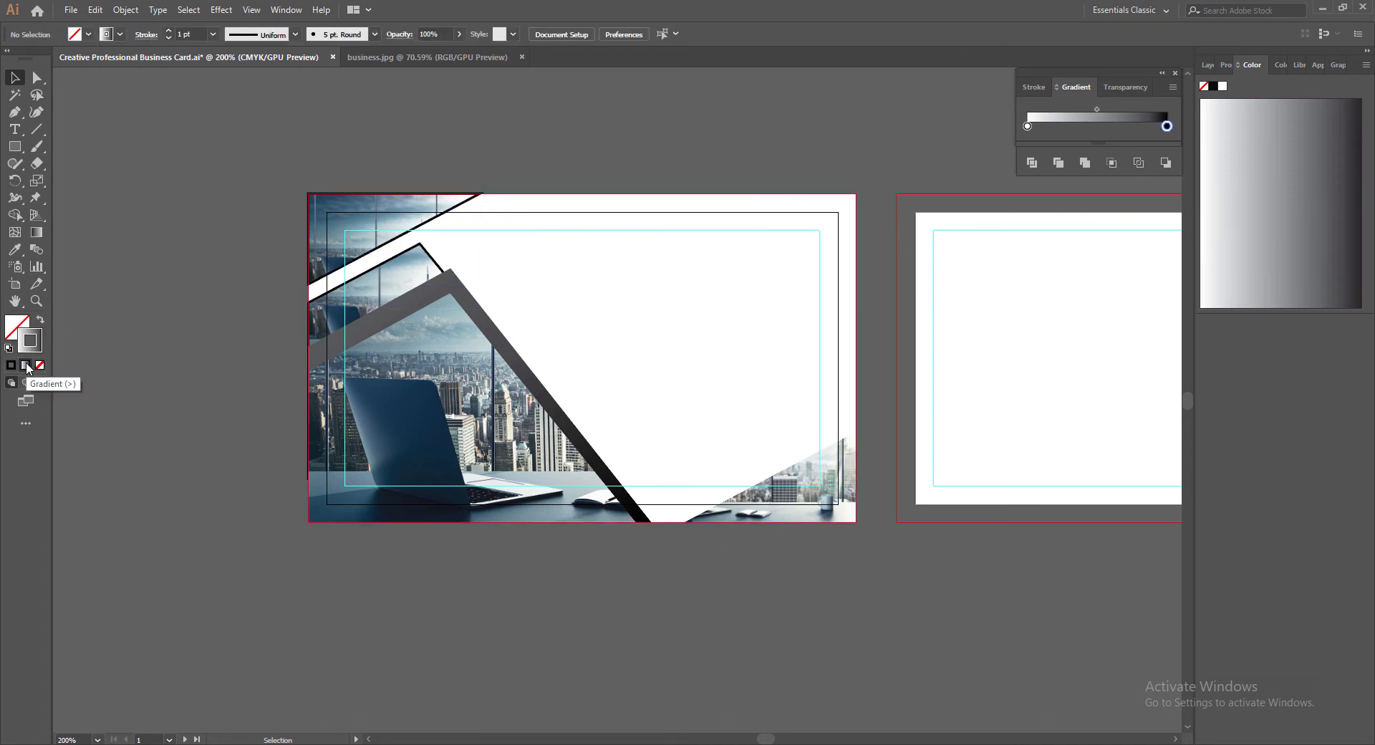
{"action": "left_click", "coordinate": [790, 500]}
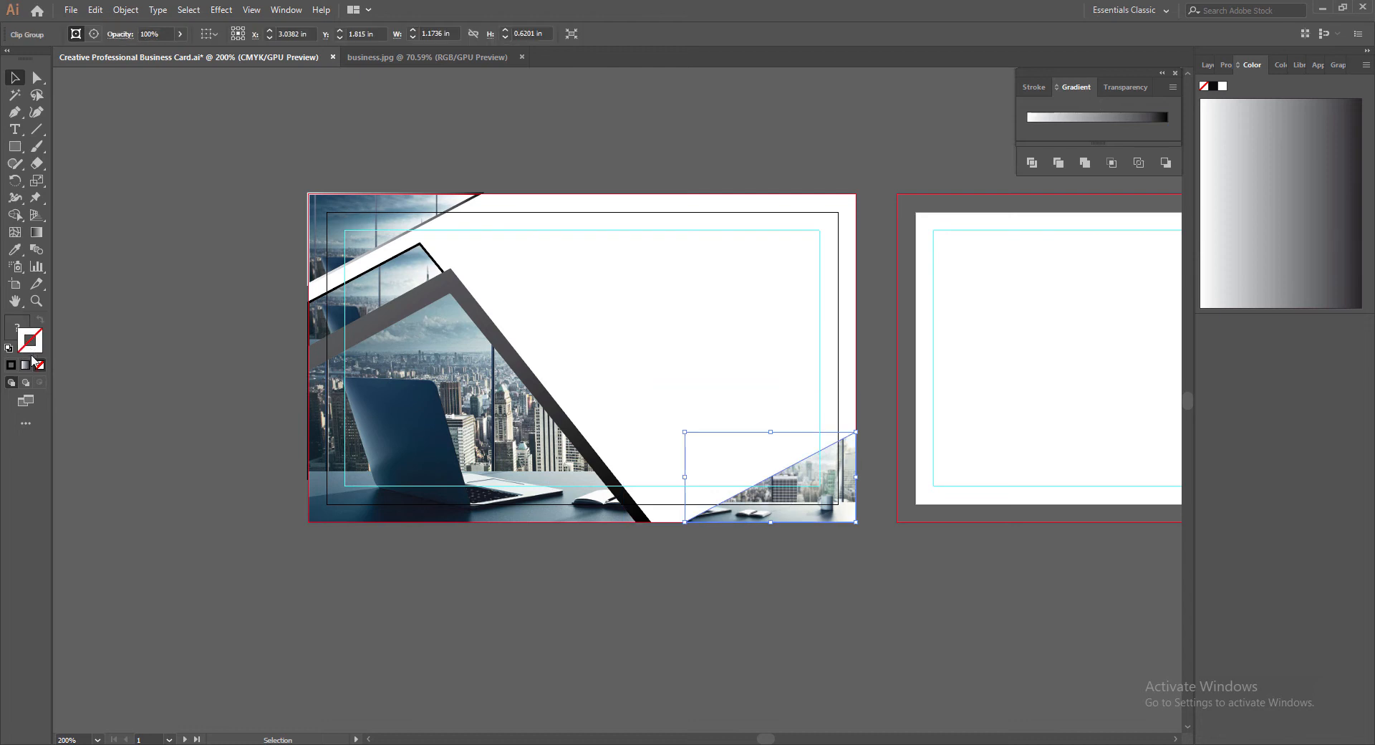
{"action": "left_click", "coordinate": [26, 364]}
{"action": "left_click", "coordinate": [778, 675]}
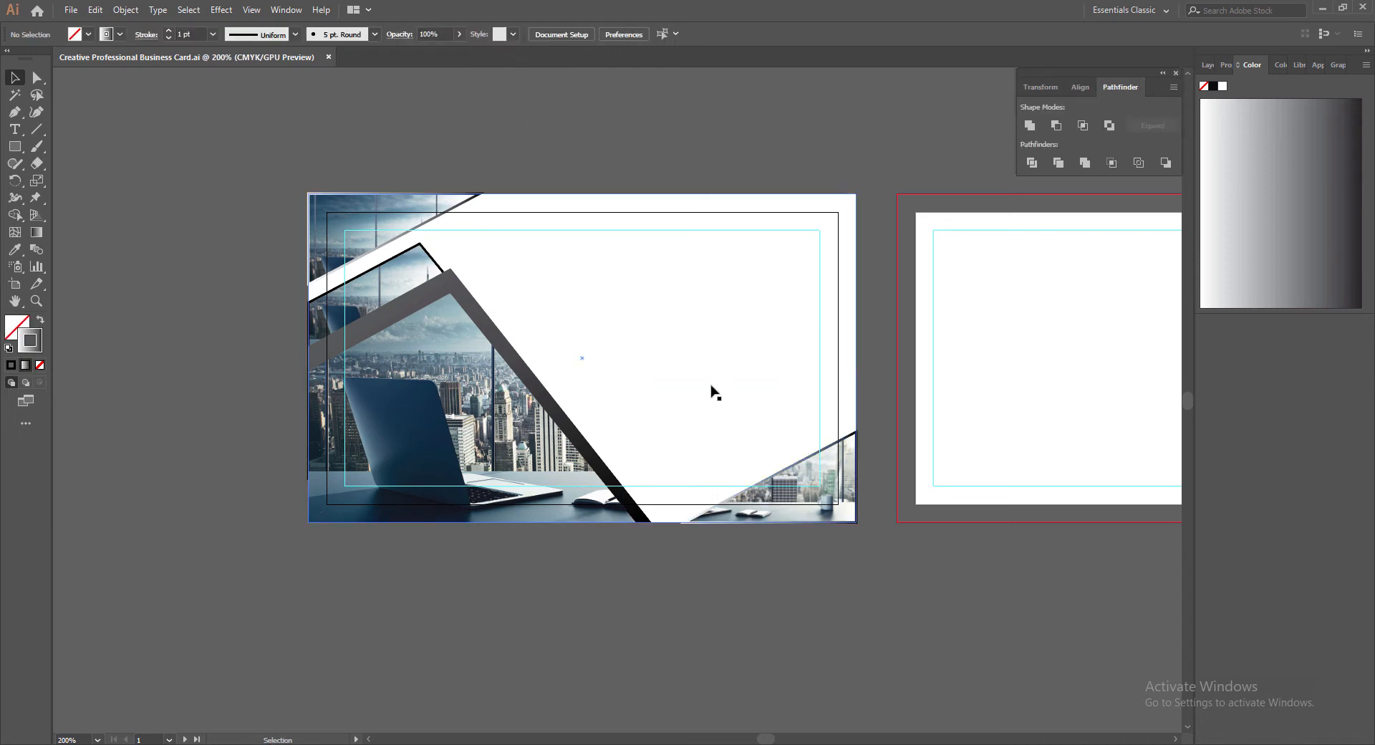
Step: Fill the front card's background rectangle with a pale pink, about FFE4E1
{"action": "left_click", "coordinate": [713, 388]}
{"action": "double_click", "coordinate": [18, 327]}
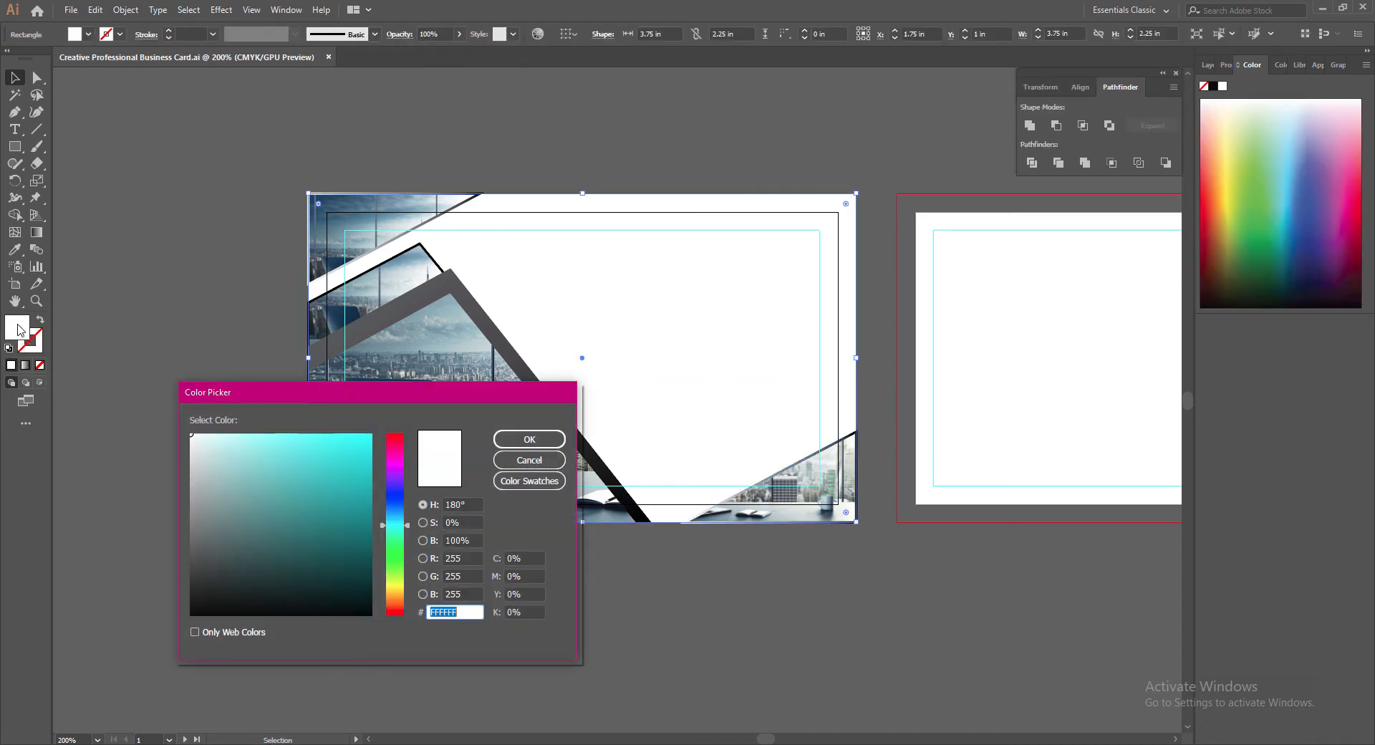
{"action": "left_click_drag", "start_coordinate": [401, 588], "coordinate": [395, 605]}
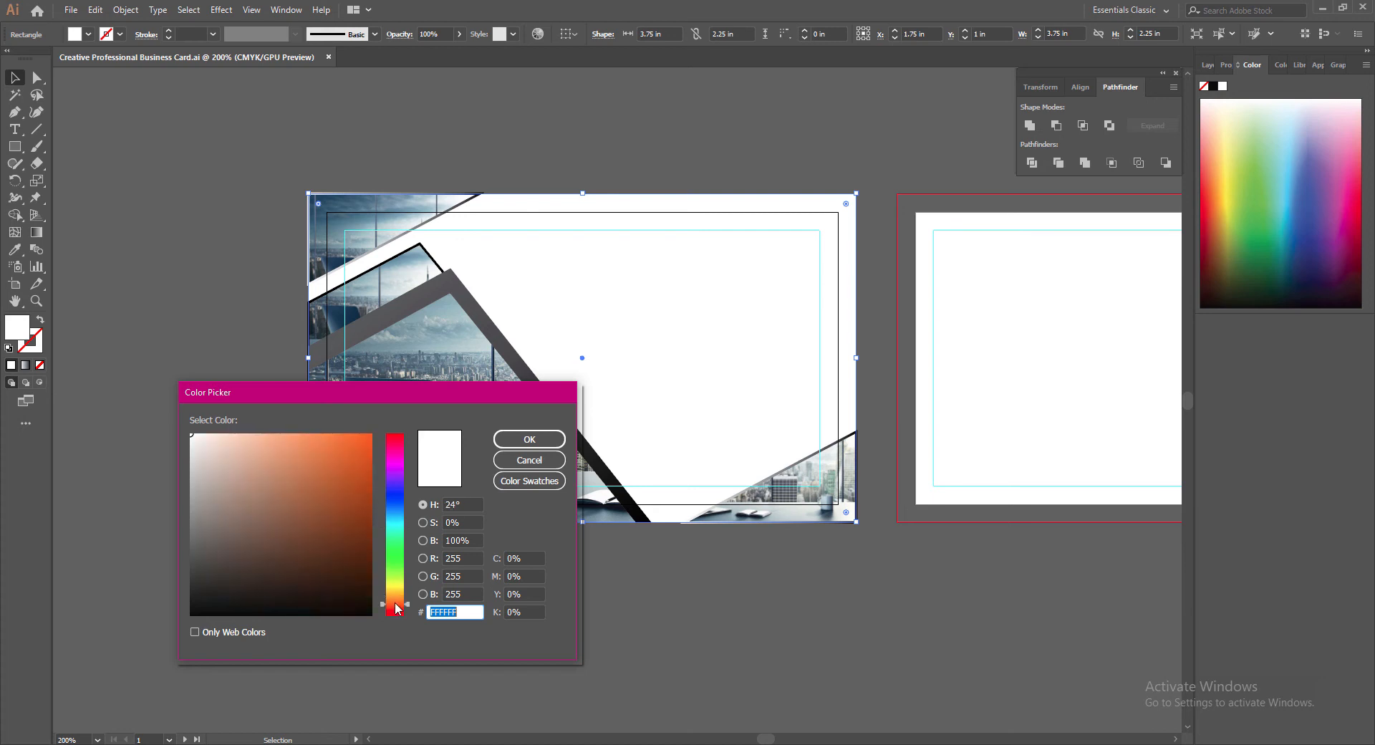
{"action": "left_click", "coordinate": [395, 612]}
{"action": "left_click", "coordinate": [206, 437]}
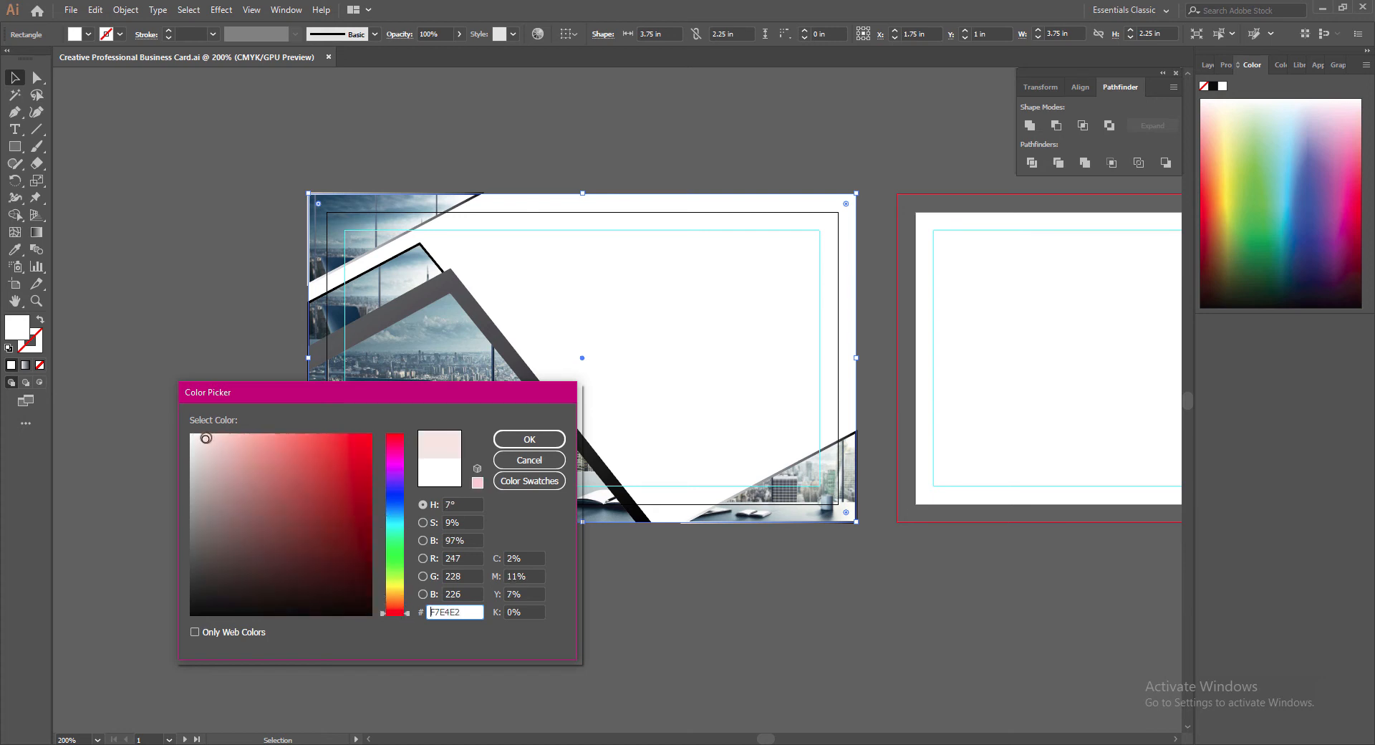
{"action": "left_click", "coordinate": [540, 443]}
Step: Change the front background rectangle's fill to a darker, muted pink
{"action": "double_click", "coordinate": [10, 328]}
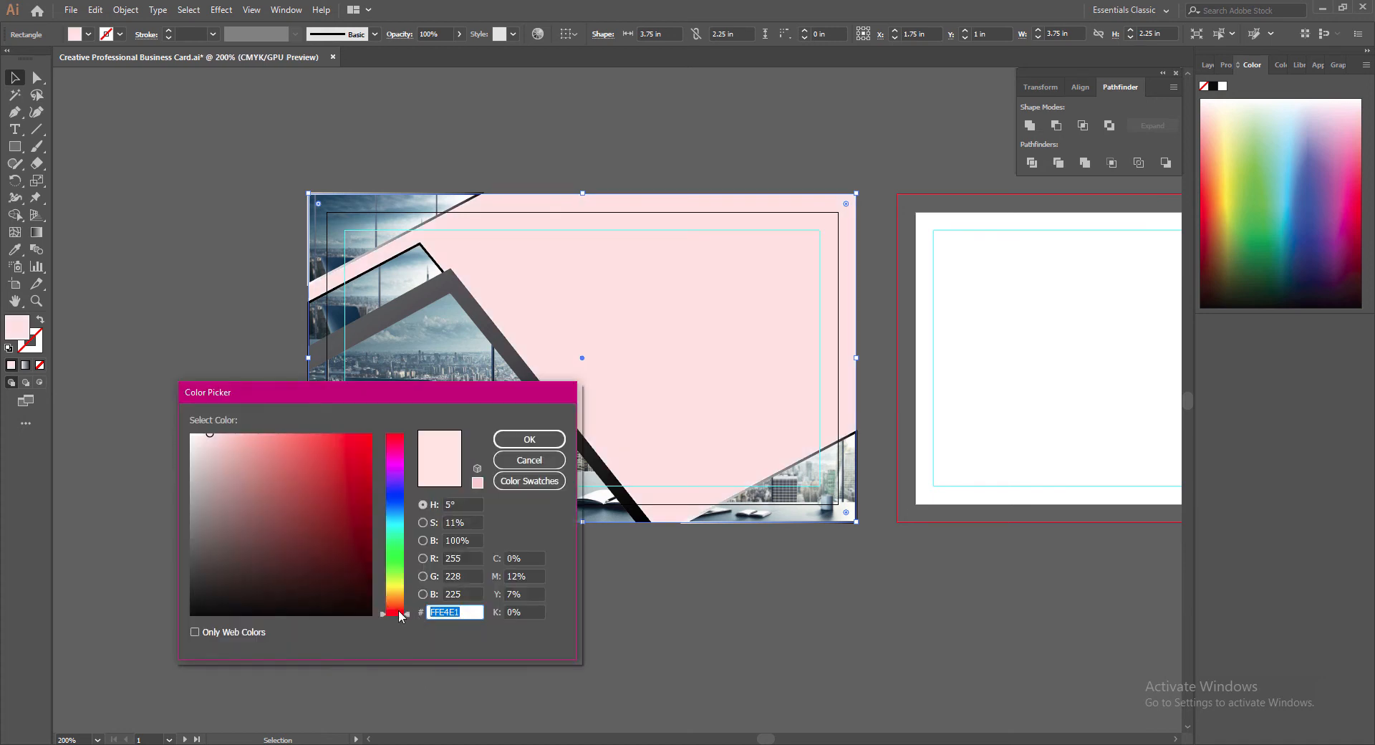
{"action": "left_click_drag", "start_coordinate": [398, 612], "coordinate": [407, 620]}
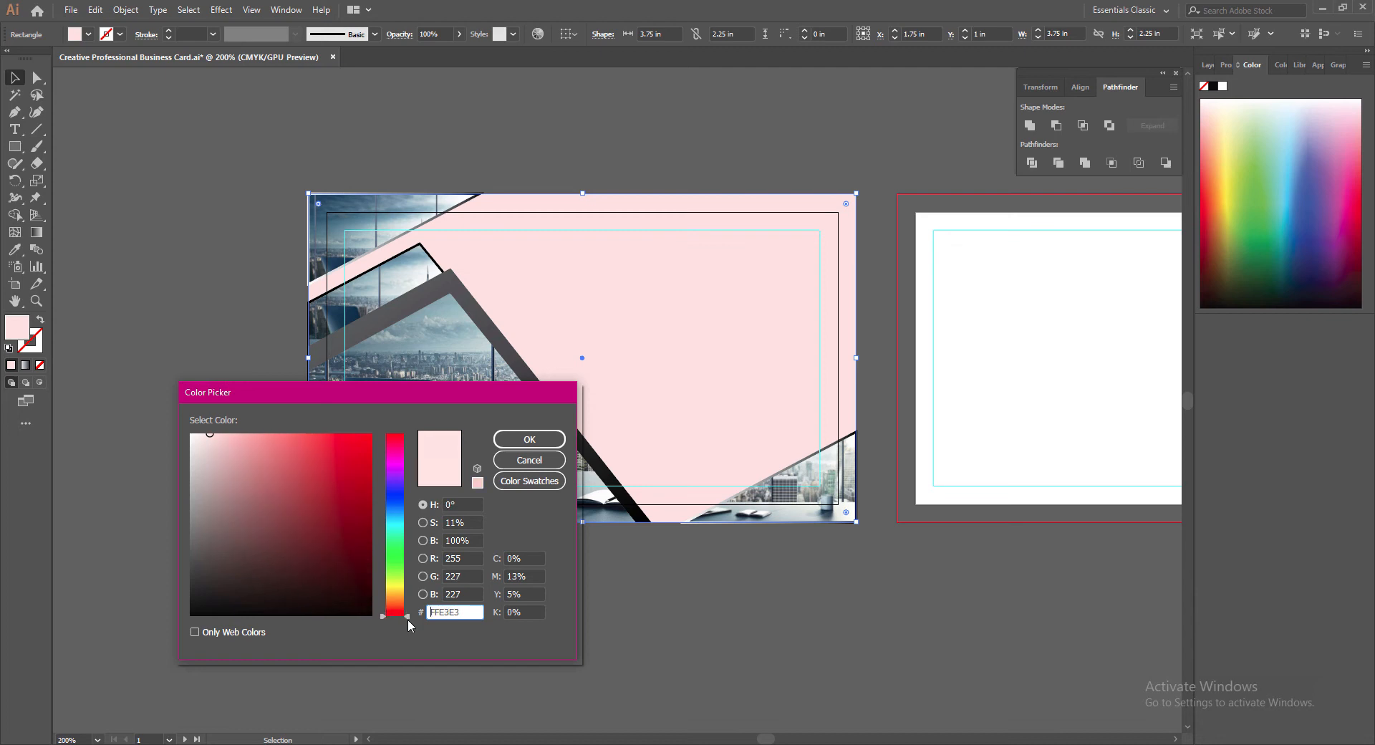
{"action": "left_click", "coordinate": [209, 447]}
{"action": "left_click", "coordinate": [529, 439]}
{"action": "left_click", "coordinate": [587, 685]}
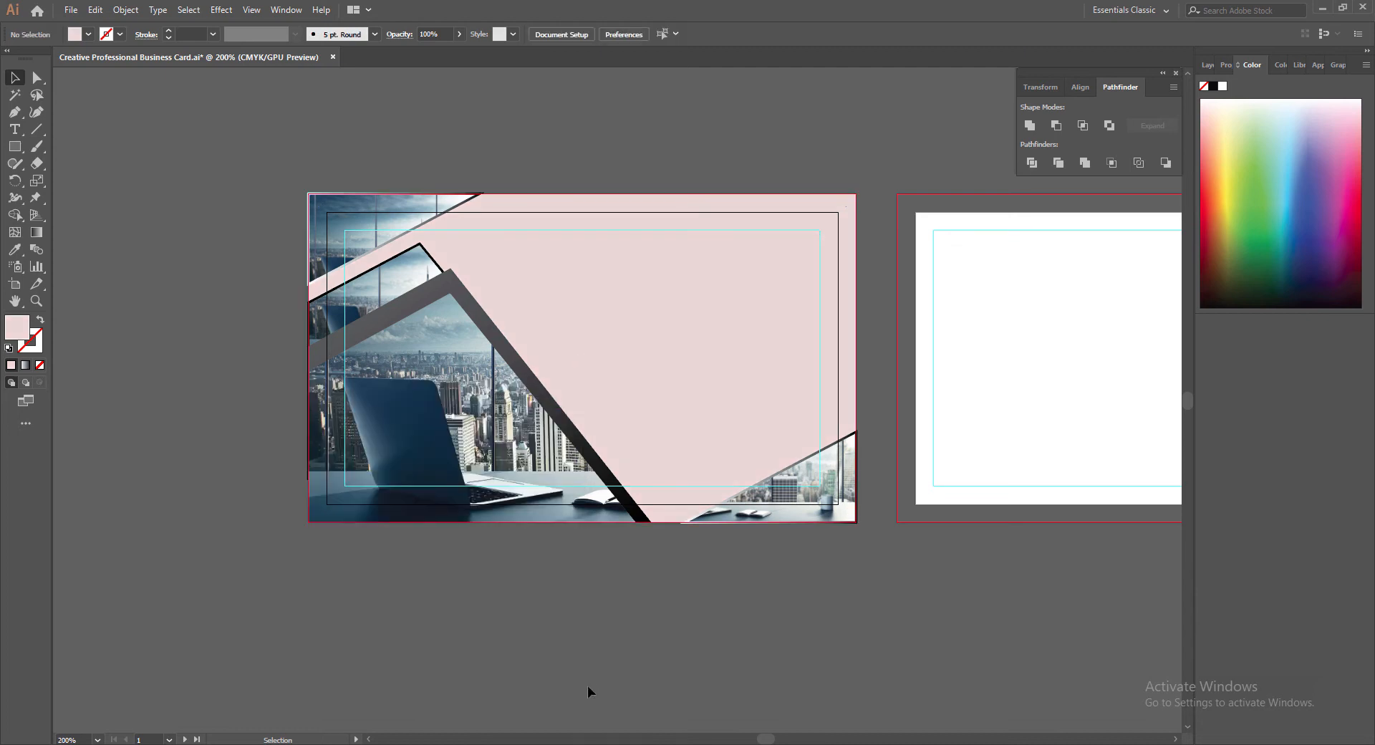
Step: Set the front background rectangle's fill to a greyish pink, RGB 229, 219, 218, and save the card
{"action": "double_click", "coordinate": [20, 336]}
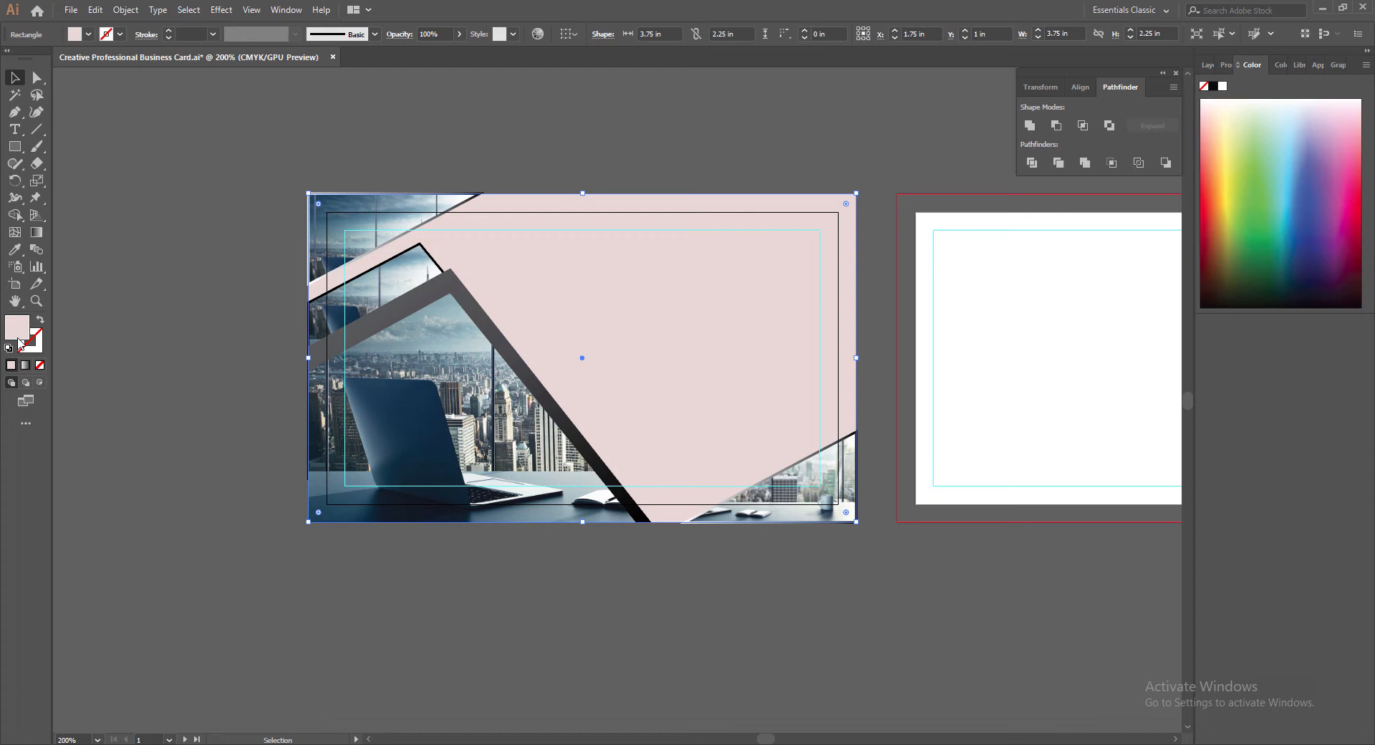
{"action": "double_click", "coordinate": [20, 337]}
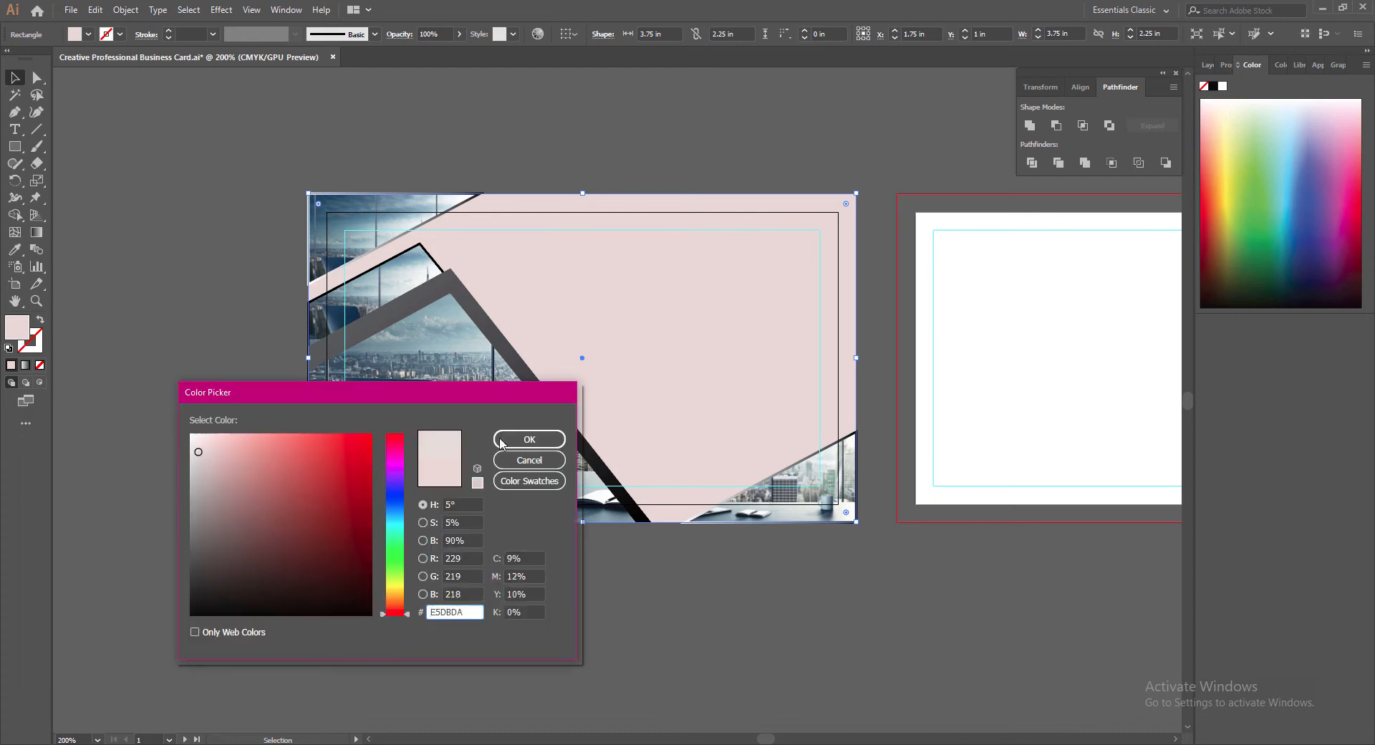
{"action": "left_click", "coordinate": [501, 439]}
{"action": "left_click", "coordinate": [786, 692]}
{"action": "key", "text": "ctrl+s"}
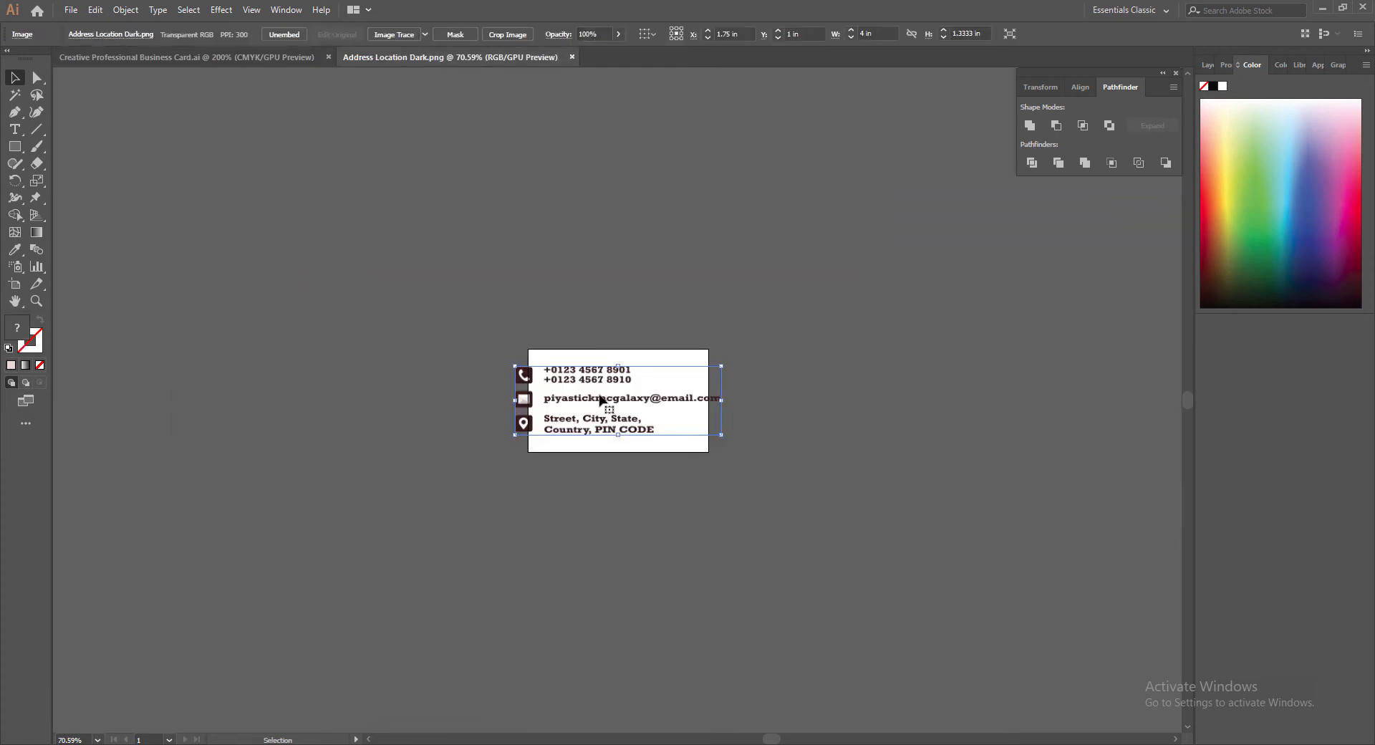
Step: Place the contact details image from Address Location Dark.png on the front card, scaled to about 1.57 × 0.54 in, ending at the right-hand guide
{"action": "left_click_drag", "start_coordinate": [591, 368], "coordinate": [681, 331]}
{"action": "left_click_drag", "start_coordinate": [434, 236], "coordinate": [605, 293]}
{"action": "left_click_drag", "start_coordinate": [688, 333], "coordinate": [656, 350]}
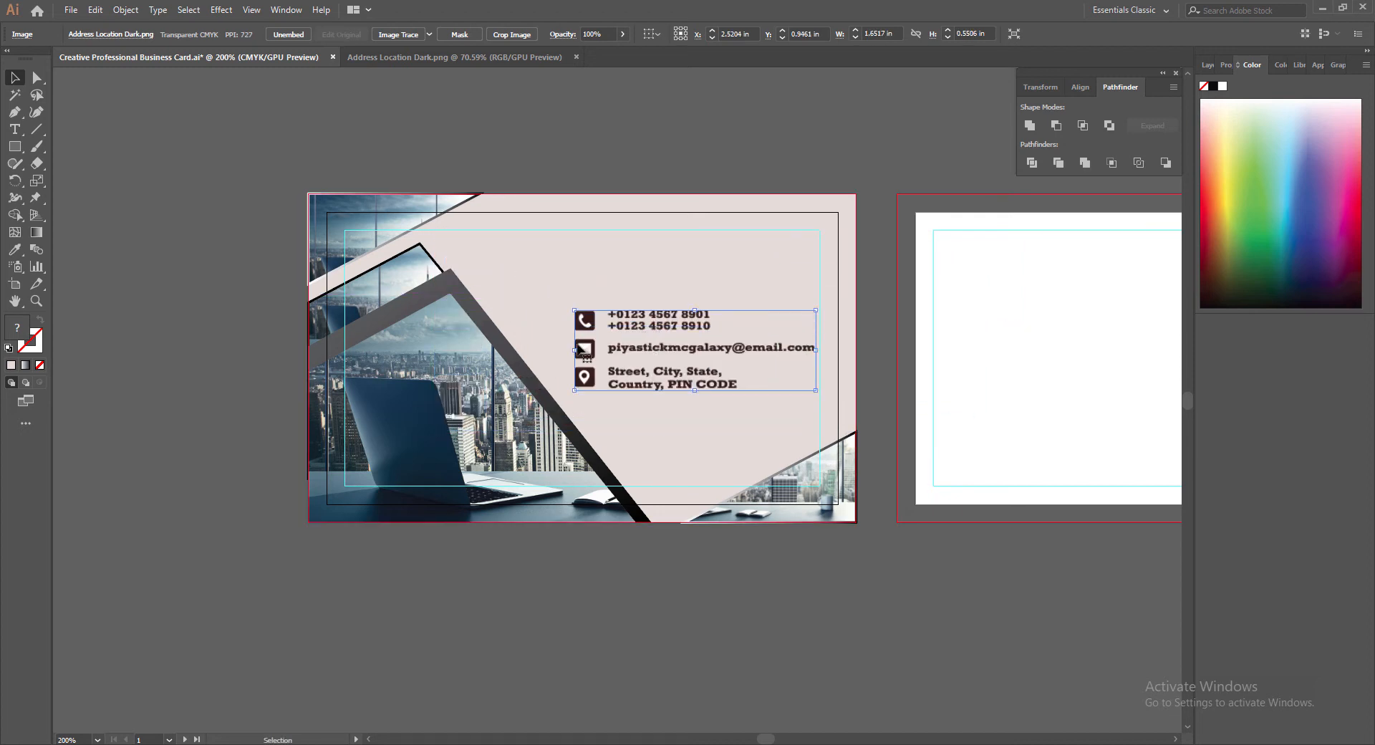
{"action": "left_click_drag", "start_coordinate": [575, 349], "coordinate": [591, 350]}
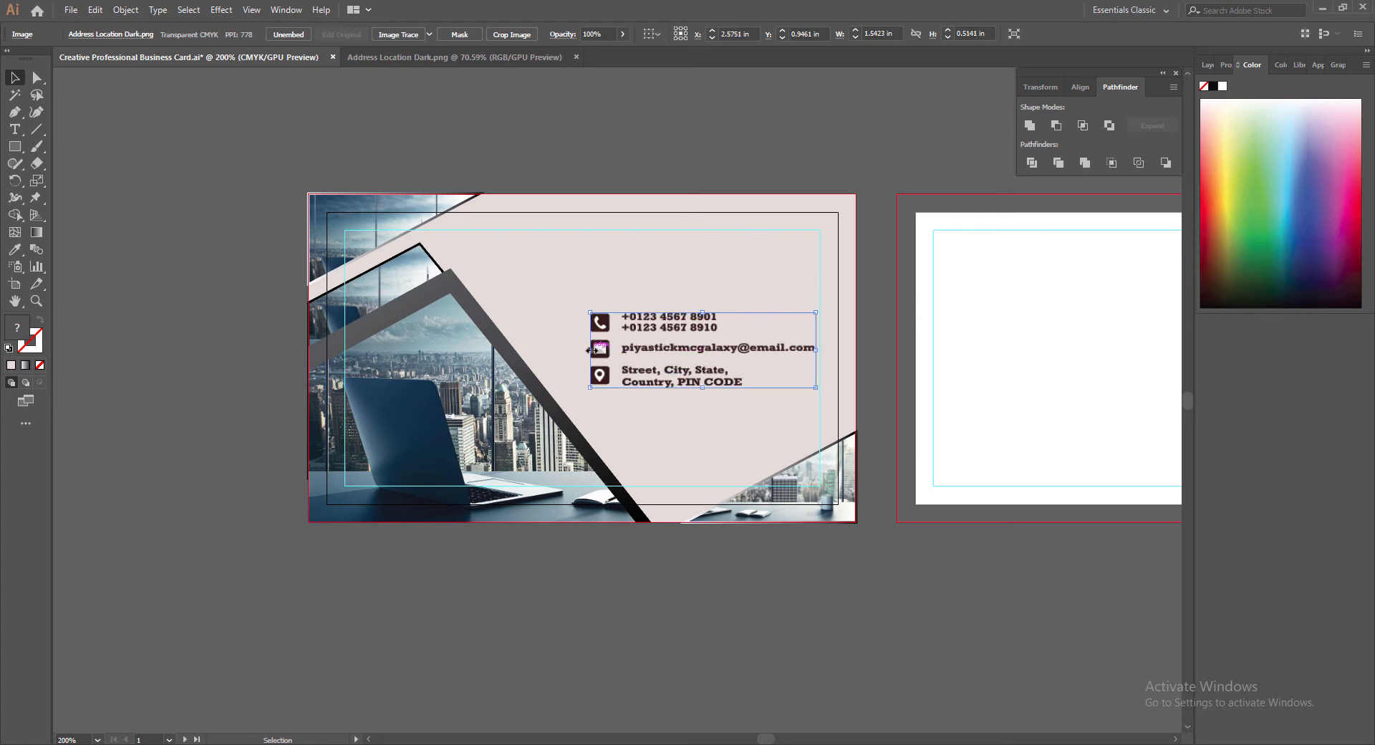
{"action": "left_click_drag", "start_coordinate": [816, 386], "coordinate": [820, 391]}
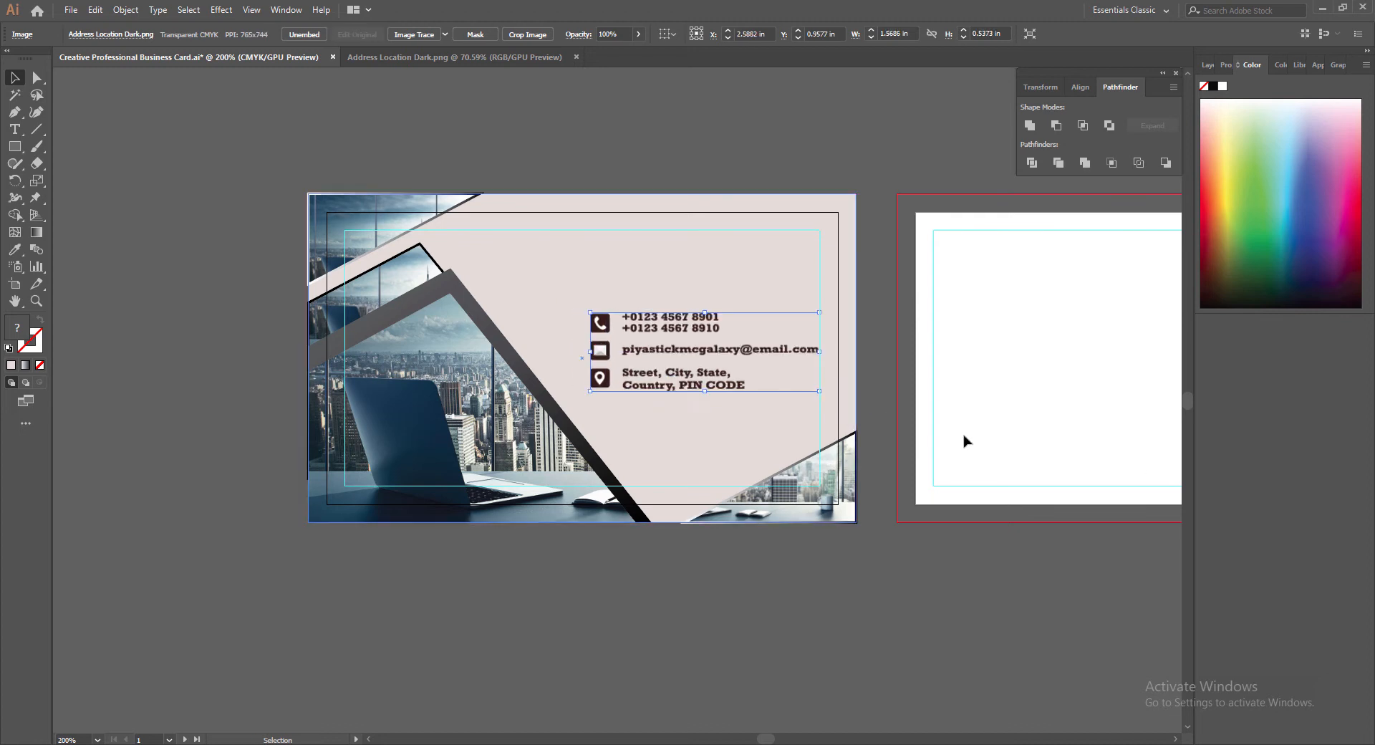
Step: Nudge the contact details image vertically to a Y position of about 0.97 in
{"action": "key", "text": "shift+Down"}
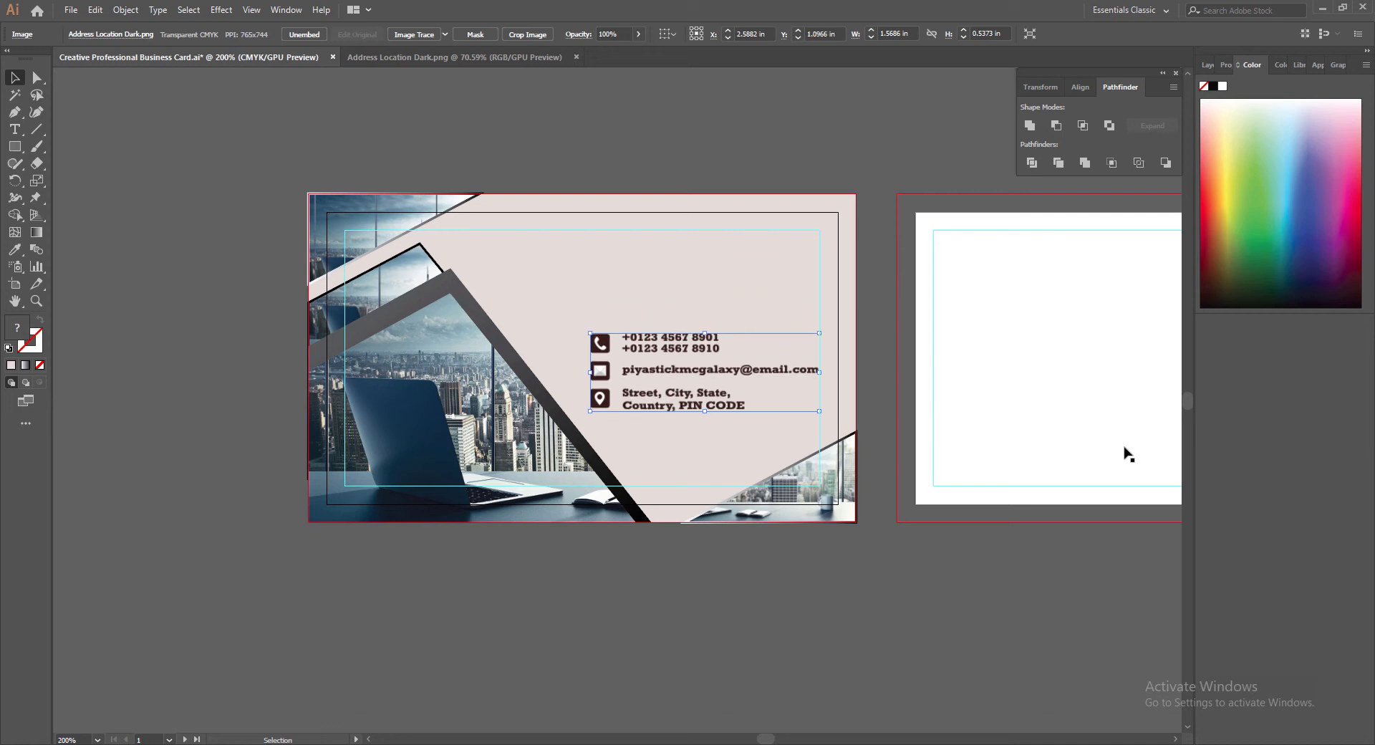
{"action": "key", "text": "Up"}
{"action": "key", "text": "Up"}
{"action": "key", "text": "Up"}
{"action": "key", "text": "Up"}
{"action": "key", "text": "Up"}
{"action": "key", "text": "Up"}
{"action": "key", "text": "Up"}
{"action": "key", "text": "Up"}
{"action": "key", "text": "Up"}
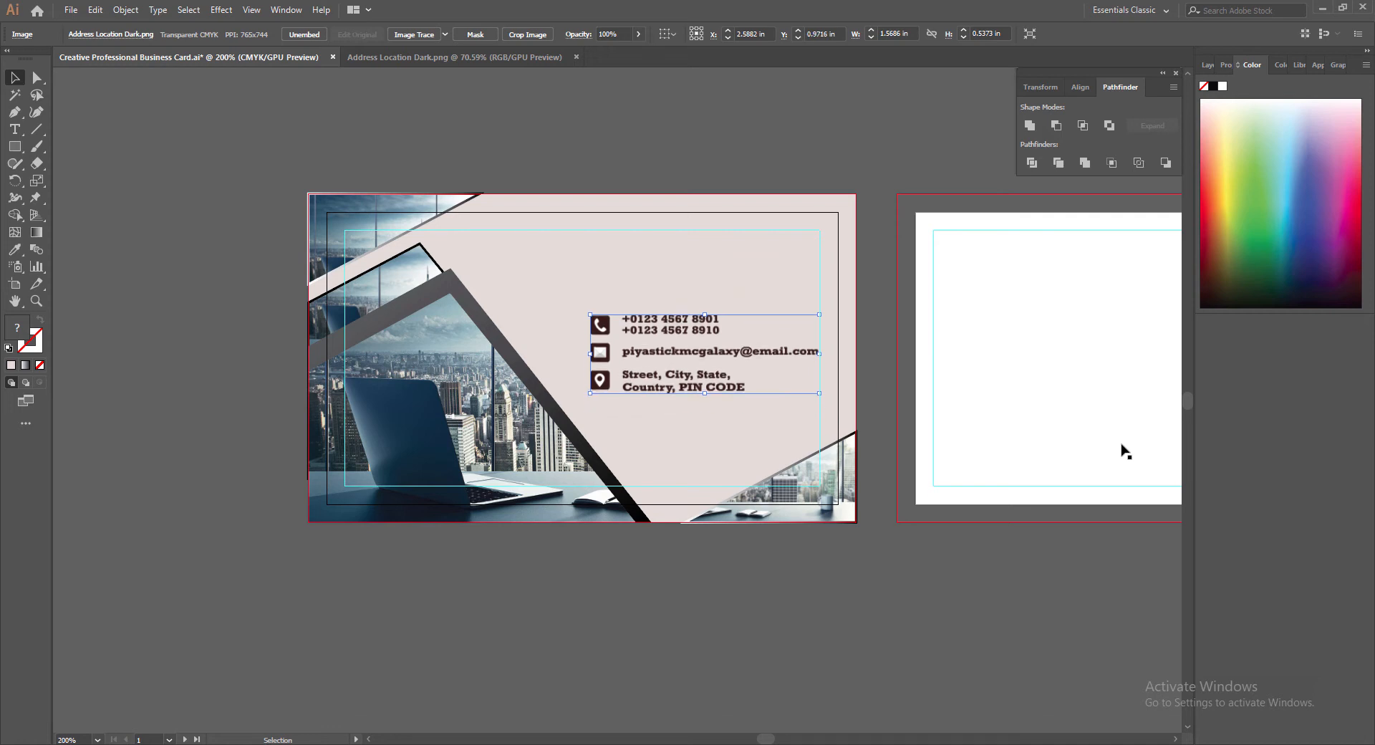
{"action": "left_click", "coordinate": [843, 610]}
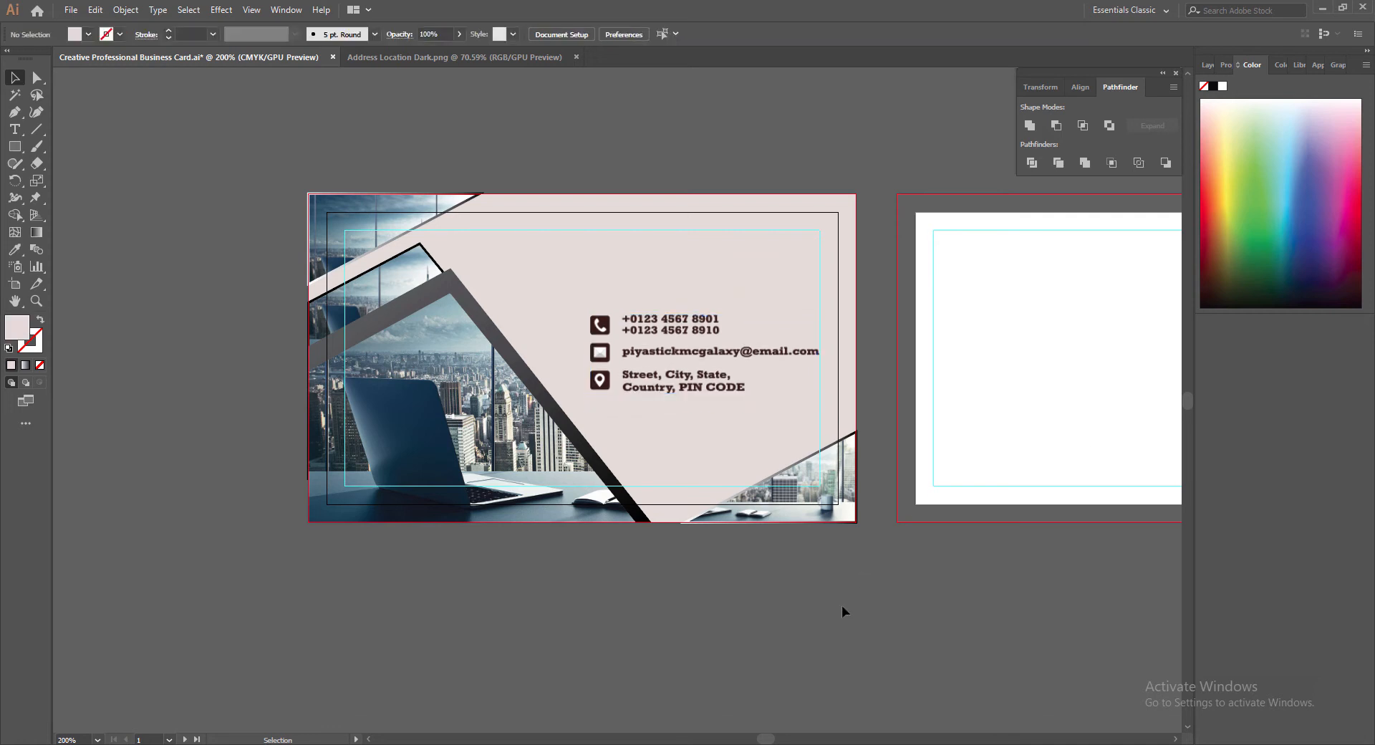
Step: Nudge the contact details image slightly lower and close the Address Location Dark.png document
{"action": "left_click", "coordinate": [665, 383]}
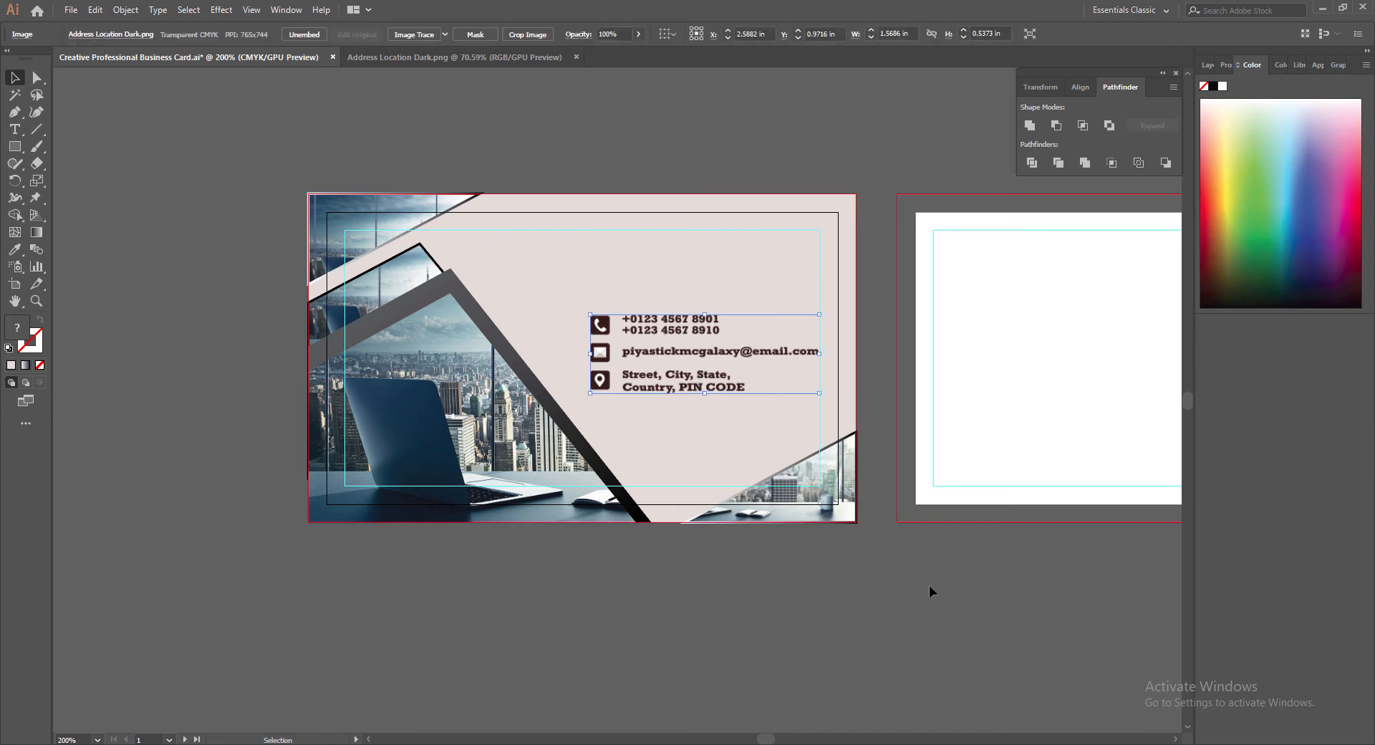
{"action": "key", "text": "Down"}
{"action": "key", "text": "Down"}
{"action": "key", "text": "Down"}
{"action": "left_click", "coordinate": [859, 612]}
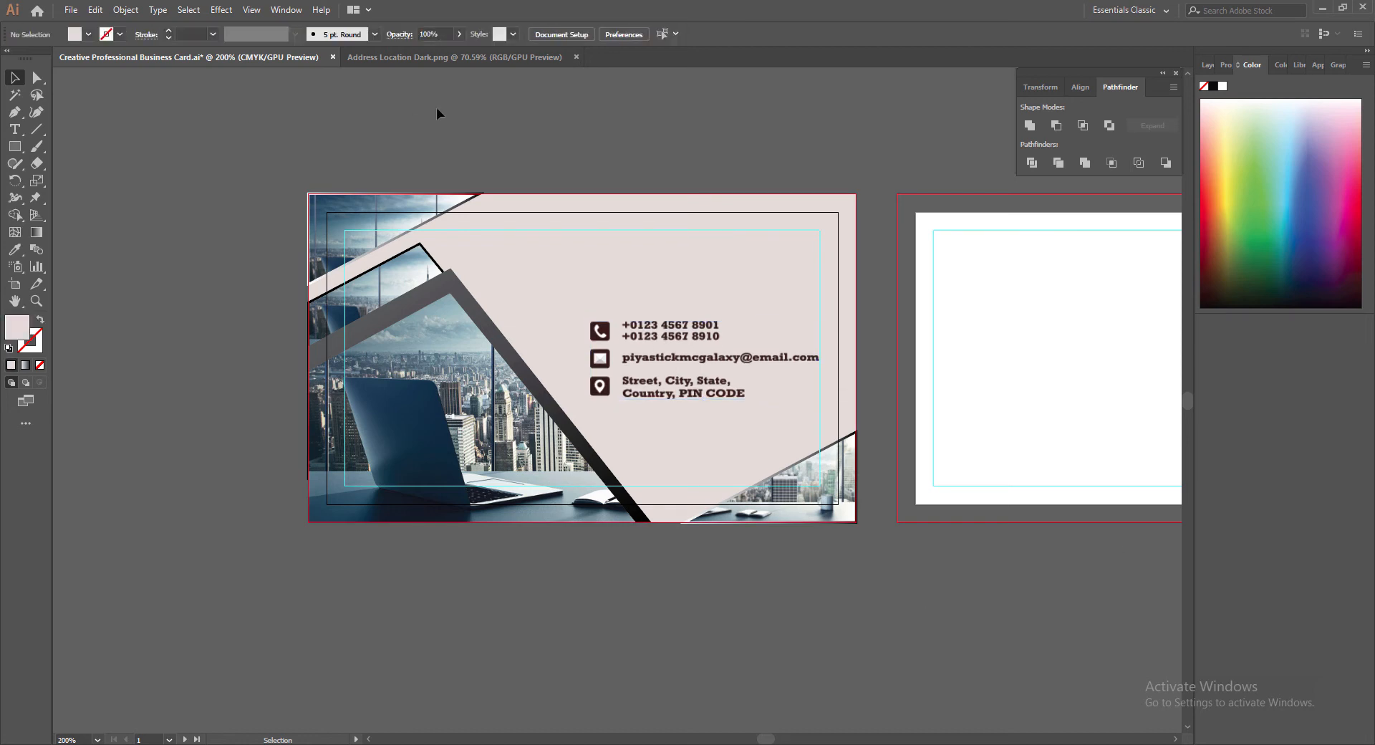
{"action": "left_click", "coordinate": [577, 57]}
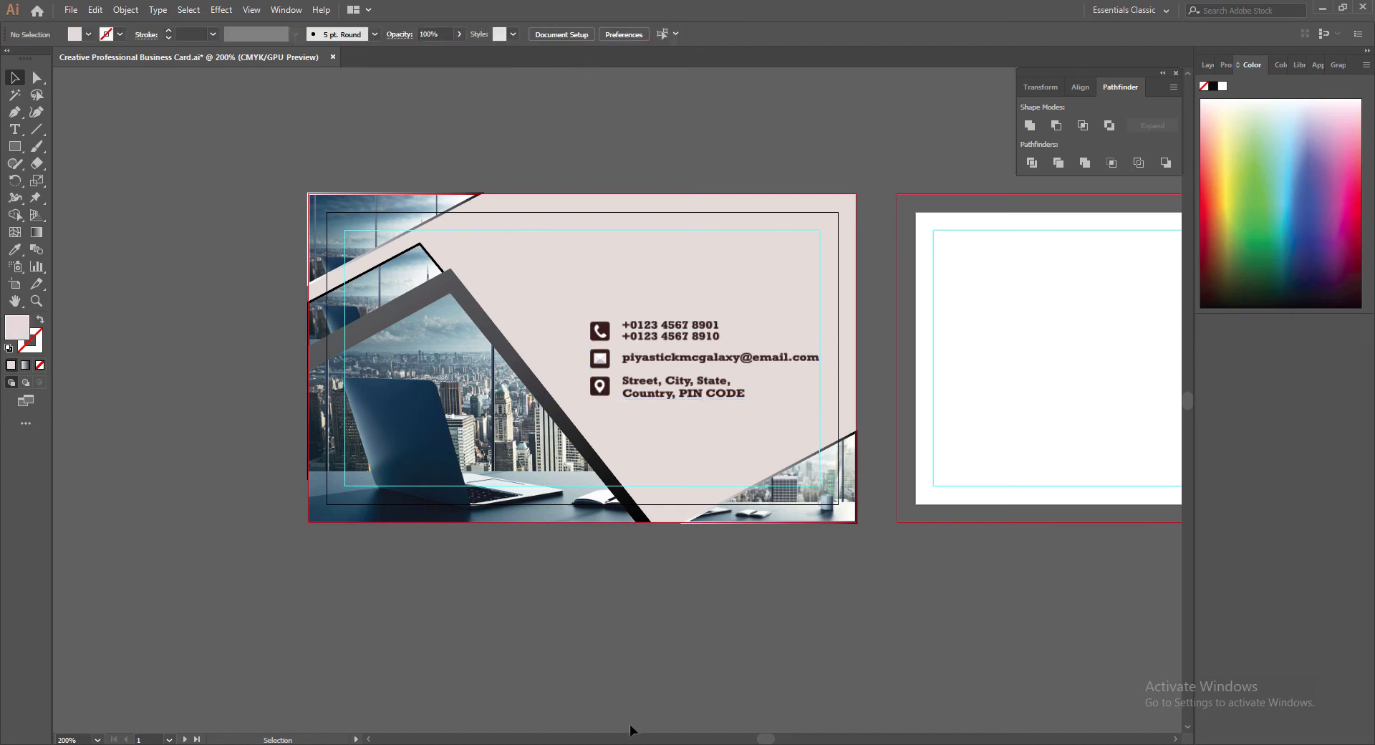
Step: Open the logo image Channel DP.png from the recently used files
{"action": "left_click", "coordinate": [72, 11]}
{"action": "left_click", "coordinate": [98, 58]}
{"action": "key", "text": "Escape"}
{"action": "left_click", "coordinate": [71, 10]}
{"action": "mouse_move", "coordinate": [197, 76]}
{"action": "left_click", "coordinate": [344, 365]}
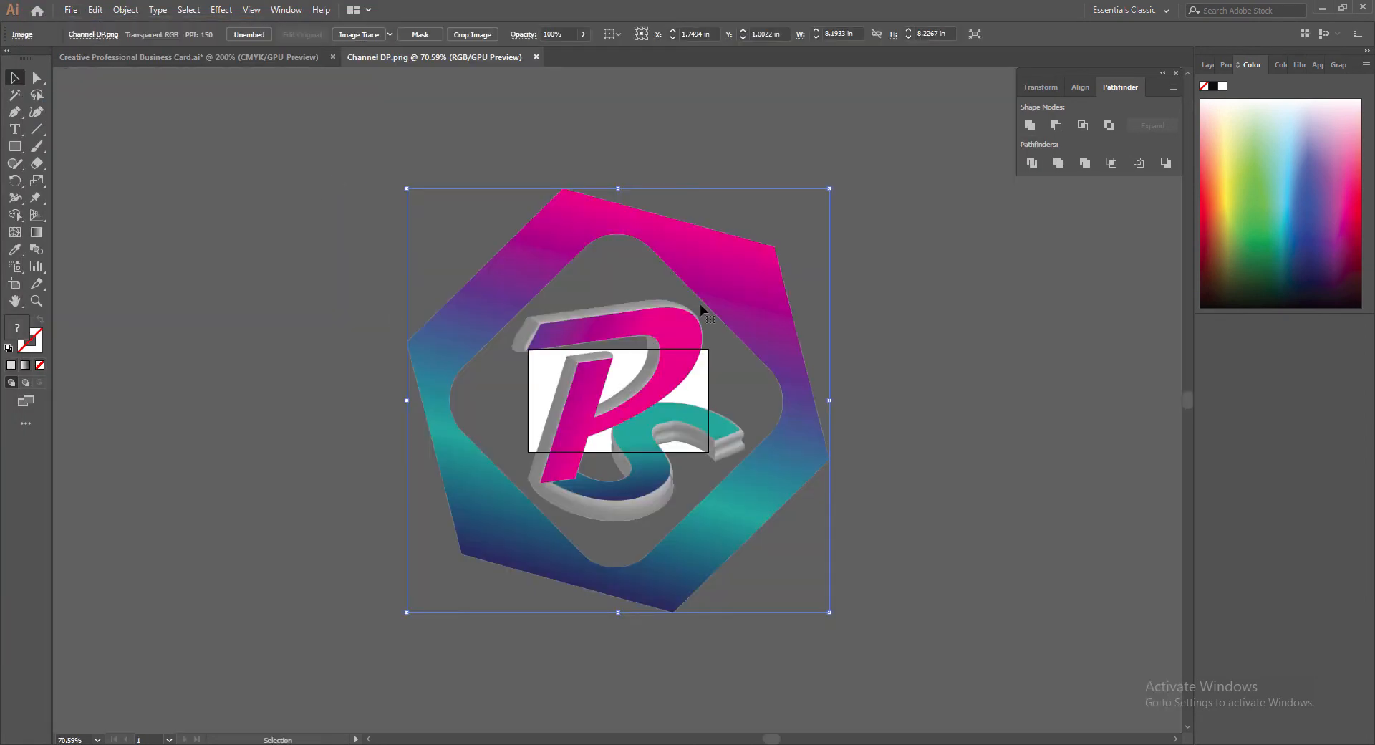
Step: Bring the logo into the card document and scale it to about 0.43 × 0.43 in, left-aligned above the front's contact details
{"action": "left_click_drag", "start_coordinate": [583, 251], "coordinate": [666, 276]}
{"action": "left_click_drag", "start_coordinate": [353, 129], "coordinate": [560, 279]}
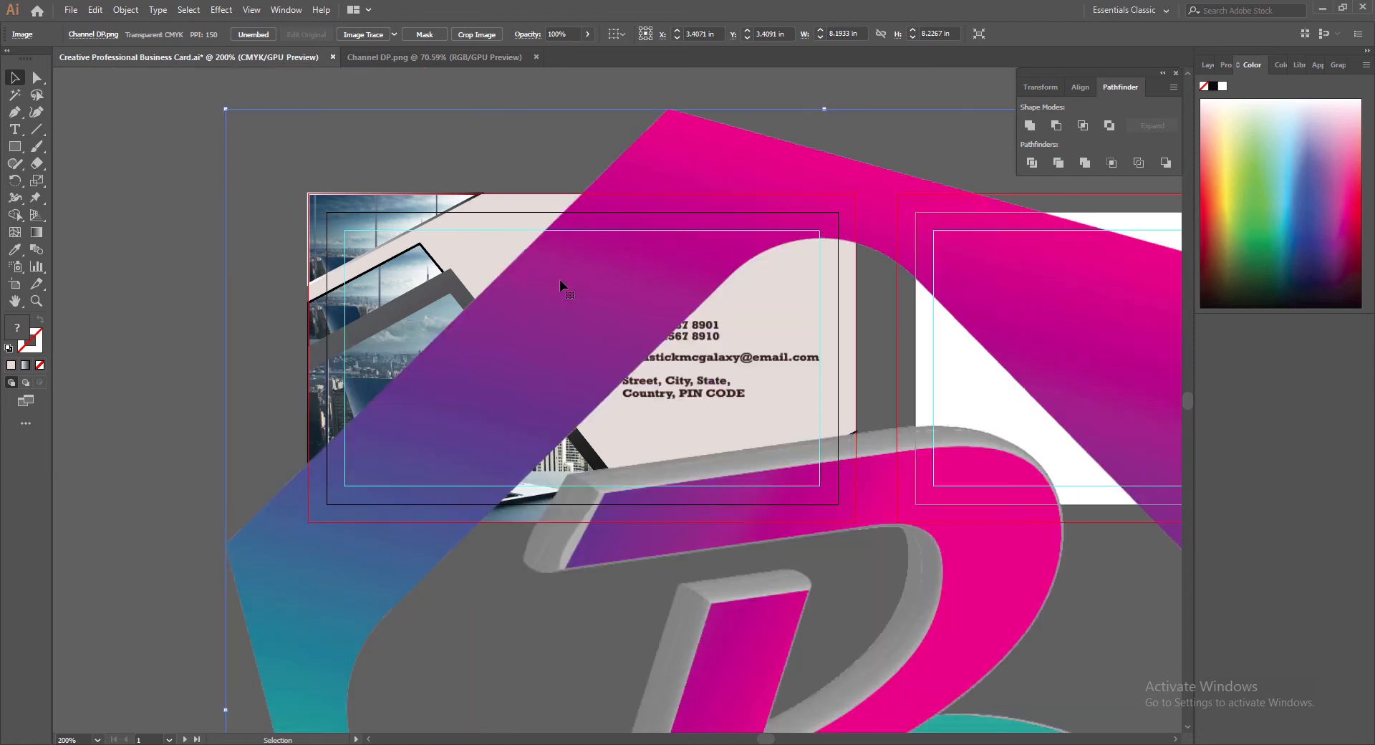
{"action": "left_click_drag", "start_coordinate": [226, 109], "coordinate": [701, 502]}
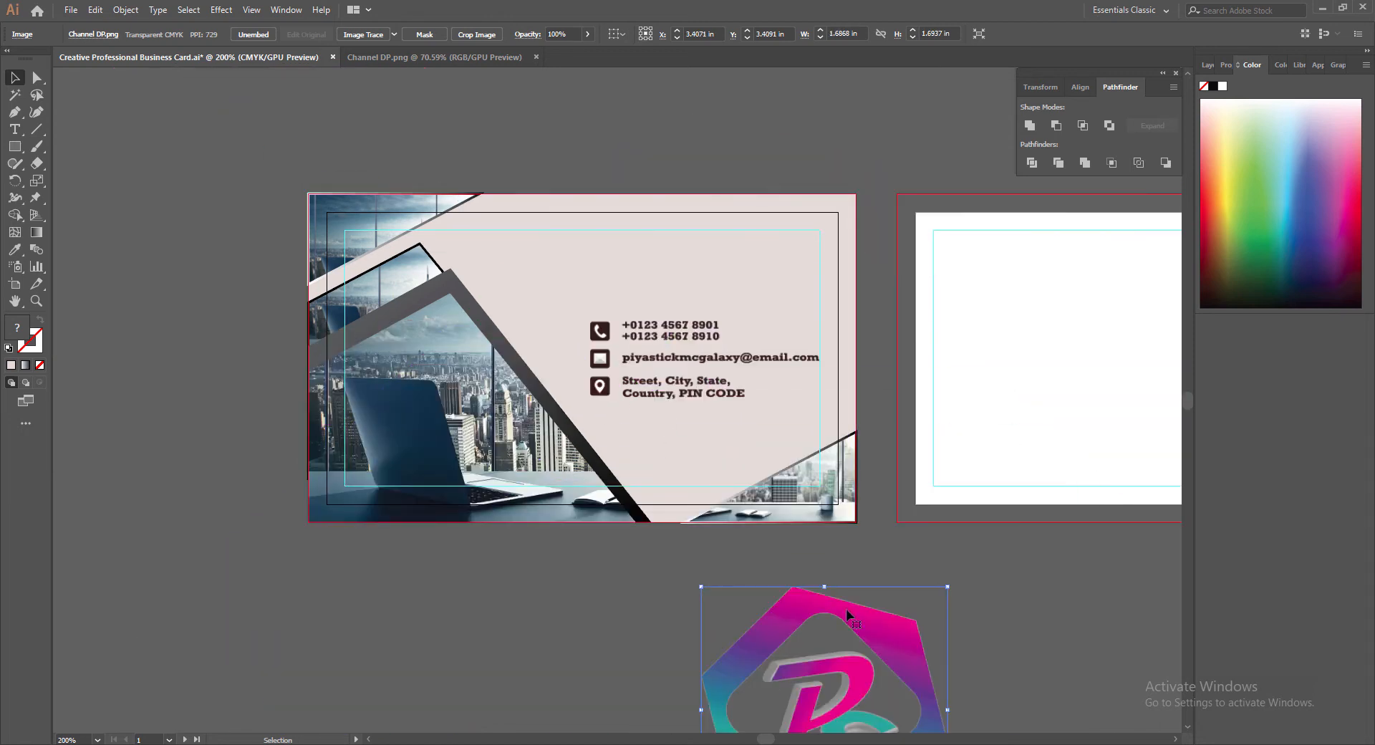
{"action": "left_click_drag", "start_coordinate": [845, 608], "coordinate": [641, 234]}
{"action": "left_click_drag", "start_coordinate": [498, 212], "coordinate": [577, 293]}
{"action": "mouse_move", "coordinate": [644, 320]}
{"action": "left_mouse_down"}
{"action": "mouse_move", "coordinate": [750, 258]}
{"action": "mouse_move", "coordinate": [765, 271]}
{"action": "mouse_move", "coordinate": [654, 244]}
{"action": "mouse_move", "coordinate": [639, 255]}
{"action": "mouse_move", "coordinate": [660, 266]}
{"action": "left_mouse_up"}
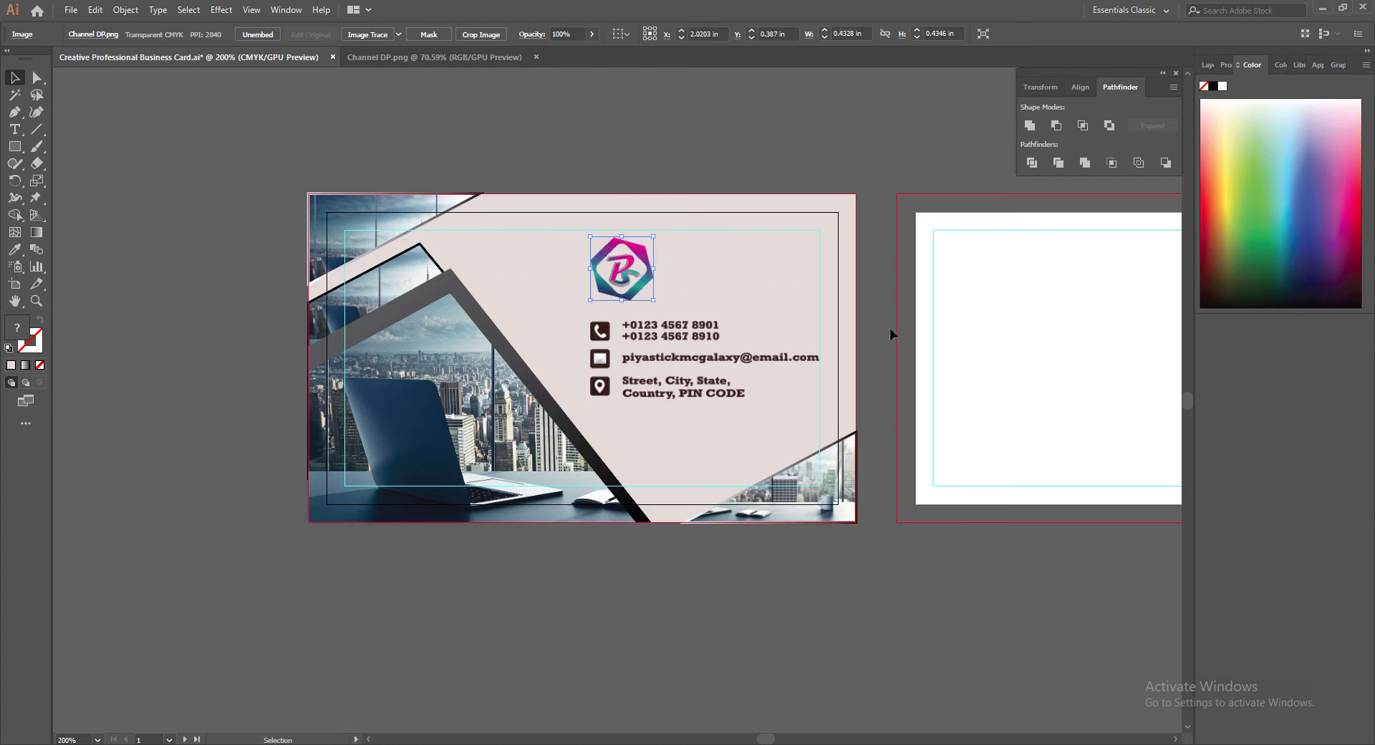
Step: Nudge the logo up to the front card's upper safe-area guide
{"action": "key", "text": "Up"}
{"action": "key", "text": "Up"}
{"action": "key", "text": "Up"}
{"action": "key", "text": "Up"}
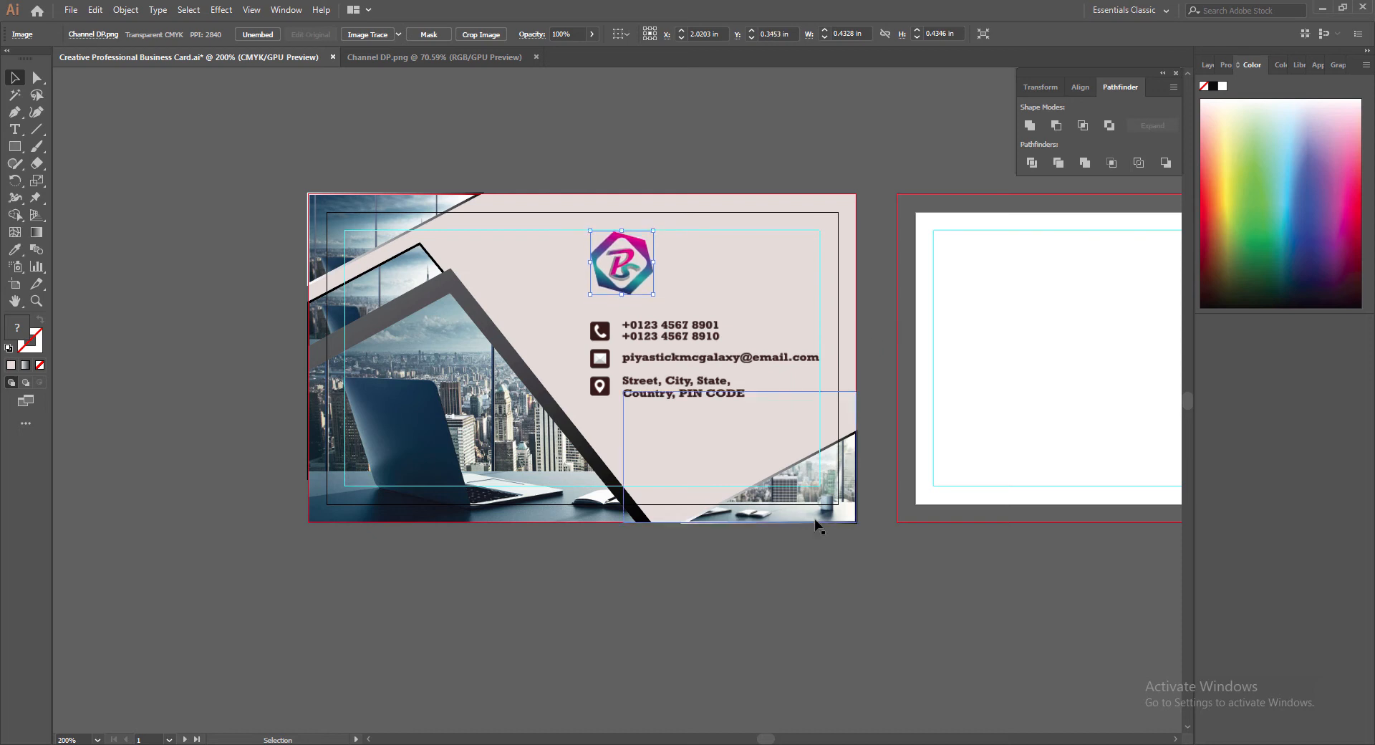
{"action": "left_click", "coordinate": [830, 620]}
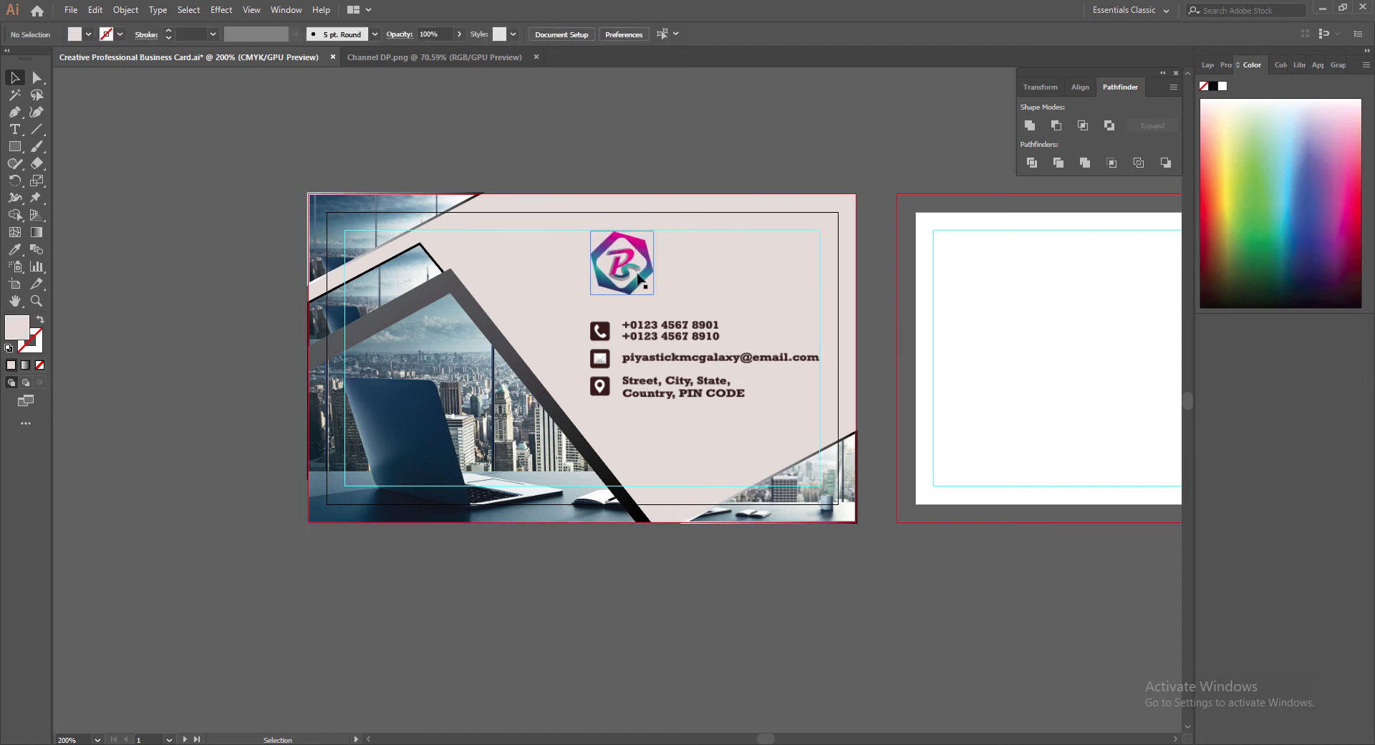
Step: Add the text PIYASTICK to the right of the logo on the front card
{"action": "key", "text": "t"}
{"action": "left_click", "coordinate": [660, 242]}
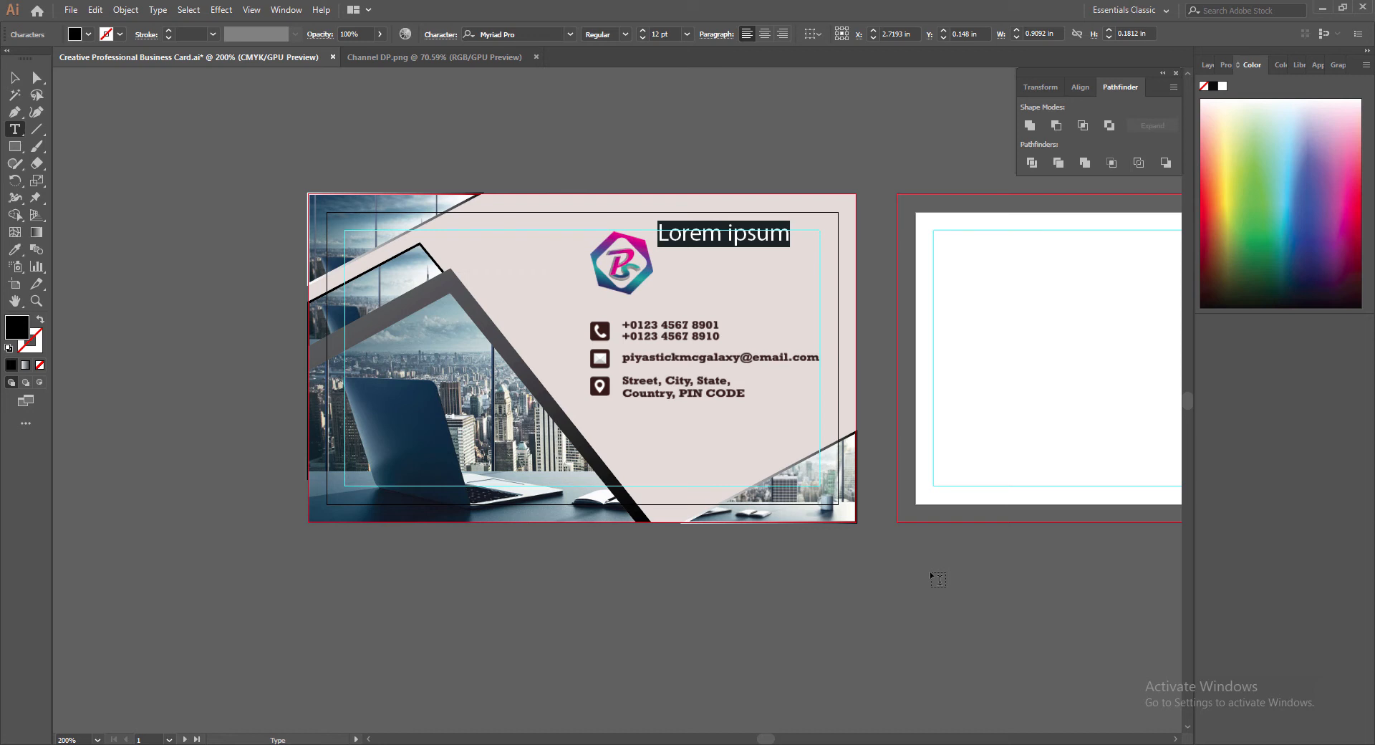
{"action": "type", "text": "PIYASTICK"}
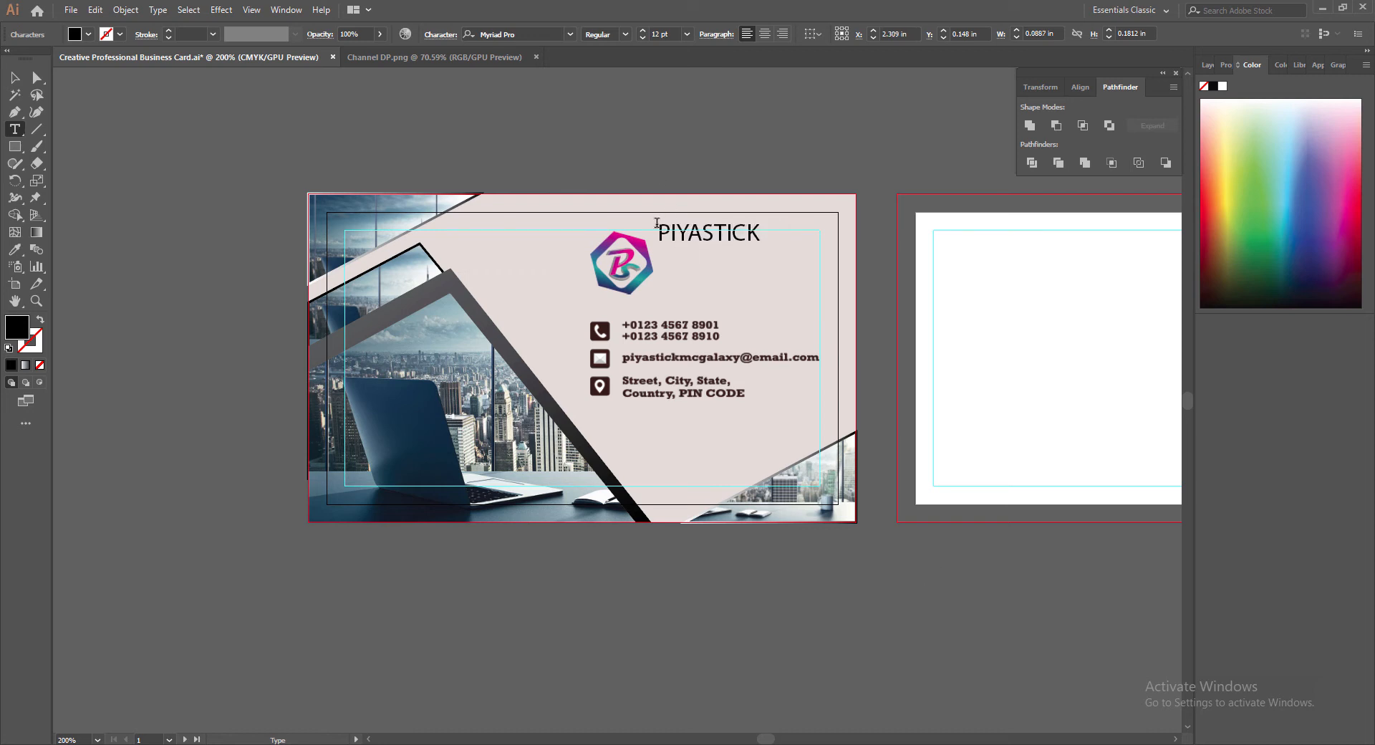
Step: Set the font of the PIYASTICK text to Bernard MT Condensed
{"action": "left_click_drag", "start_coordinate": [660, 228], "coordinate": [759, 231]}
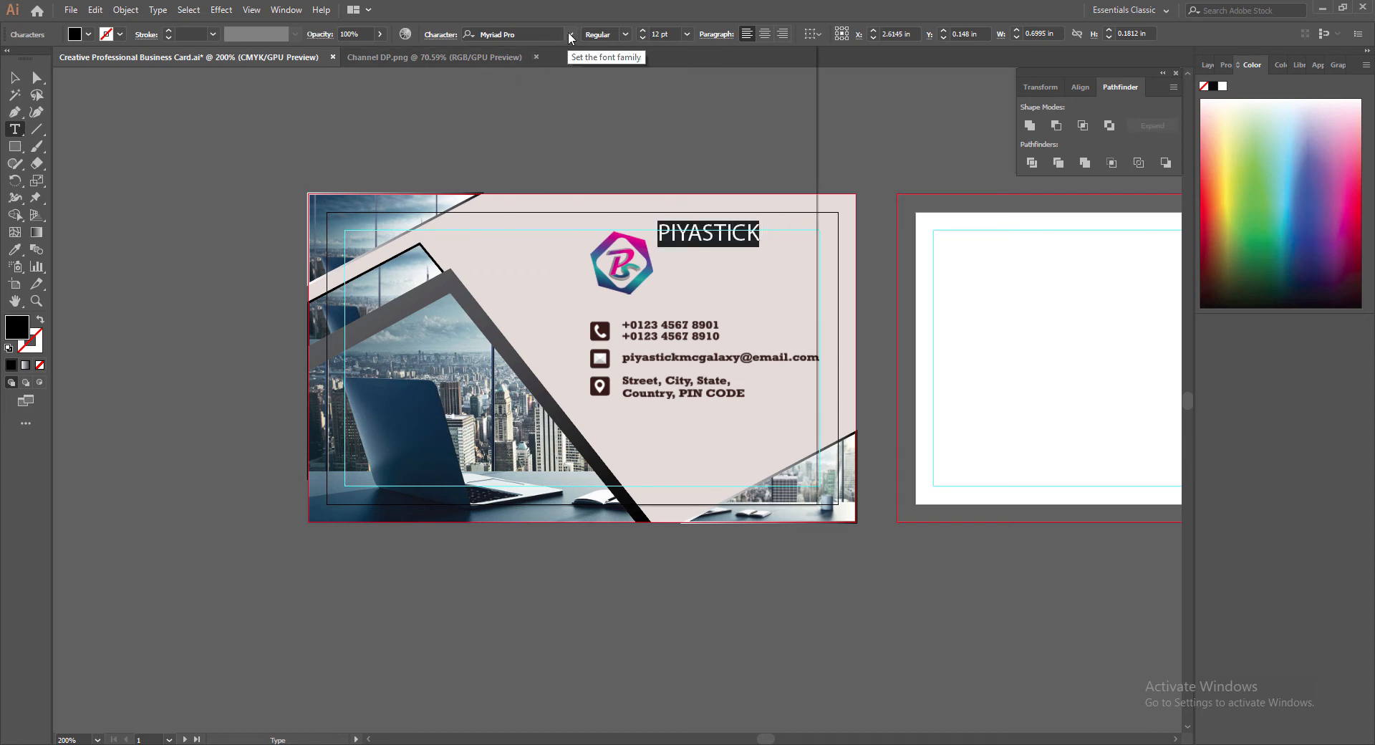
{"action": "left_click", "coordinate": [569, 34]}
{"action": "scroll", "coordinate": [665, 310], "scroll_direction": "down", "scroll_amount": 1}
{"action": "scroll", "coordinate": [665, 310], "scroll_direction": "down", "scroll_amount": 1}
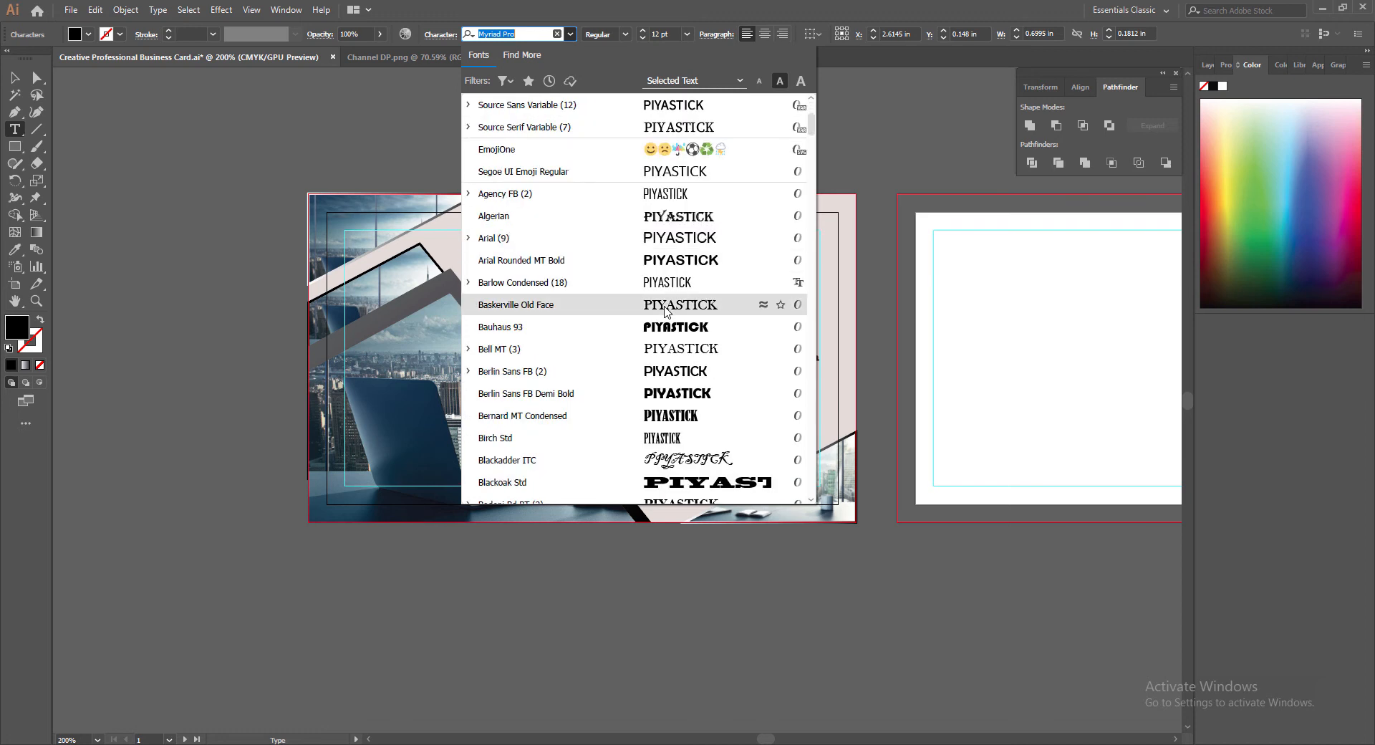
{"action": "left_click", "coordinate": [687, 421]}
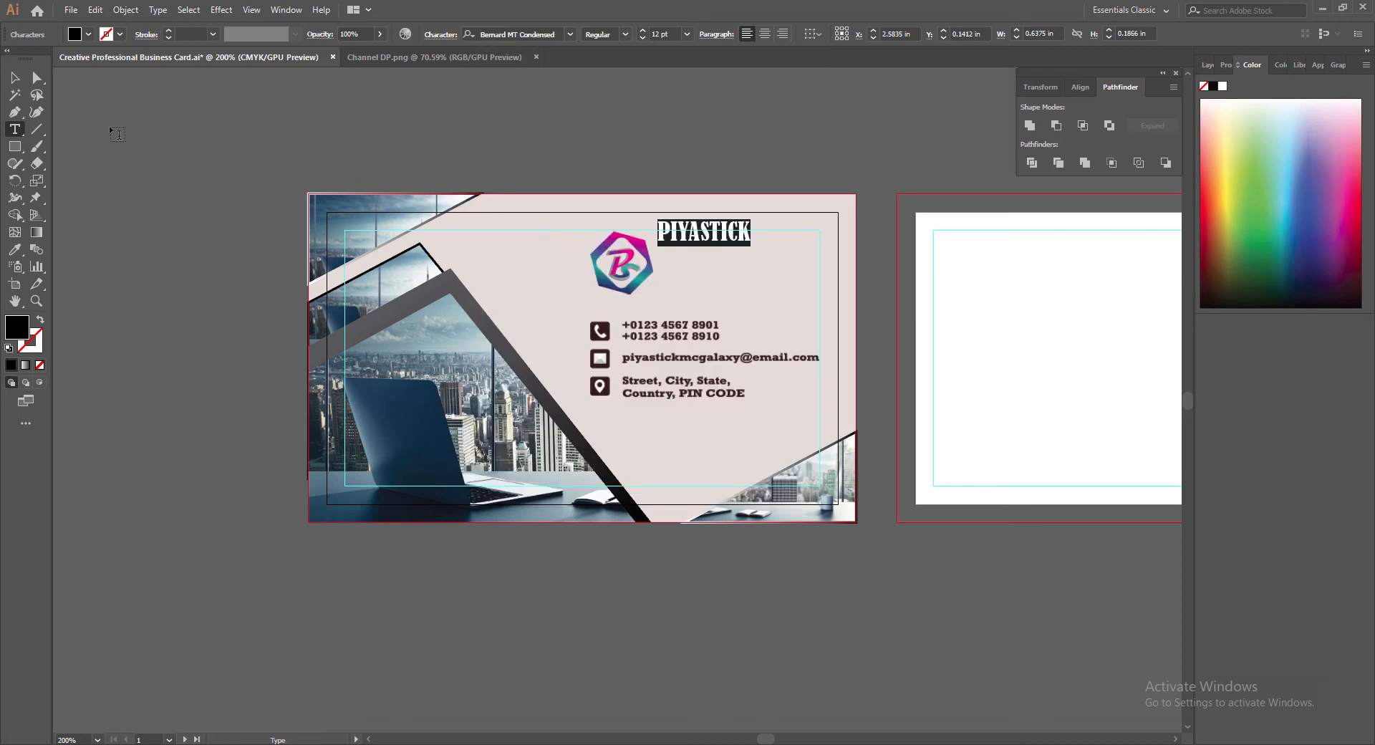
Step: Nudge the PIYASTICK text down beside the logo to a Y position of about 0.28 in
{"action": "left_click", "coordinate": [14, 77]}
{"action": "key", "text": "Down"}
{"action": "key", "text": "Down"}
{"action": "key", "text": "Down"}
{"action": "key", "text": "Down"}
{"action": "key", "text": "Down"}
{"action": "key", "text": "Down"}
{"action": "key", "text": "Down"}
{"action": "key", "text": "Down"}
{"action": "key", "text": "Down"}
{"action": "key", "text": "Down"}
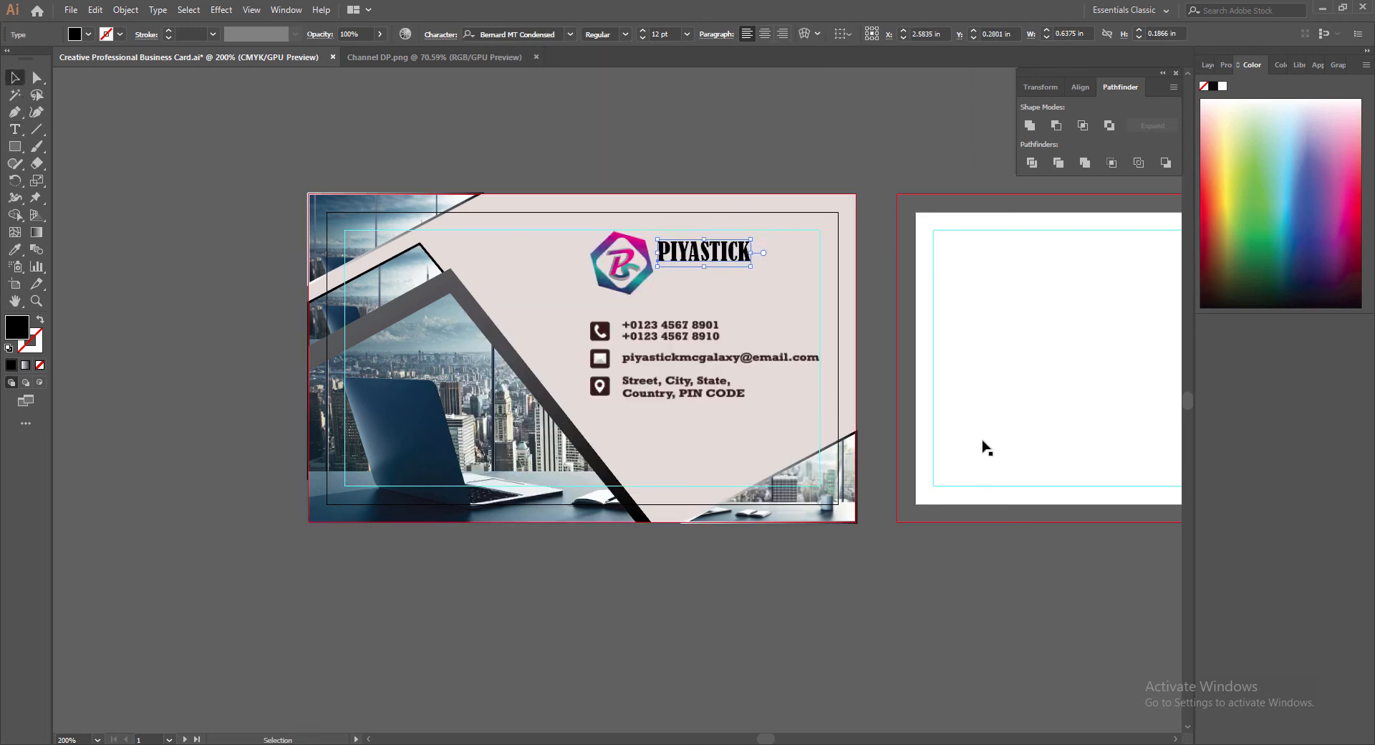
Step: Set the PIYASTICK text size to 10 pt and nudge it to about X 2.60 in, Y 0.26 in beside the logo
{"action": "left_click", "coordinate": [1046, 30]}
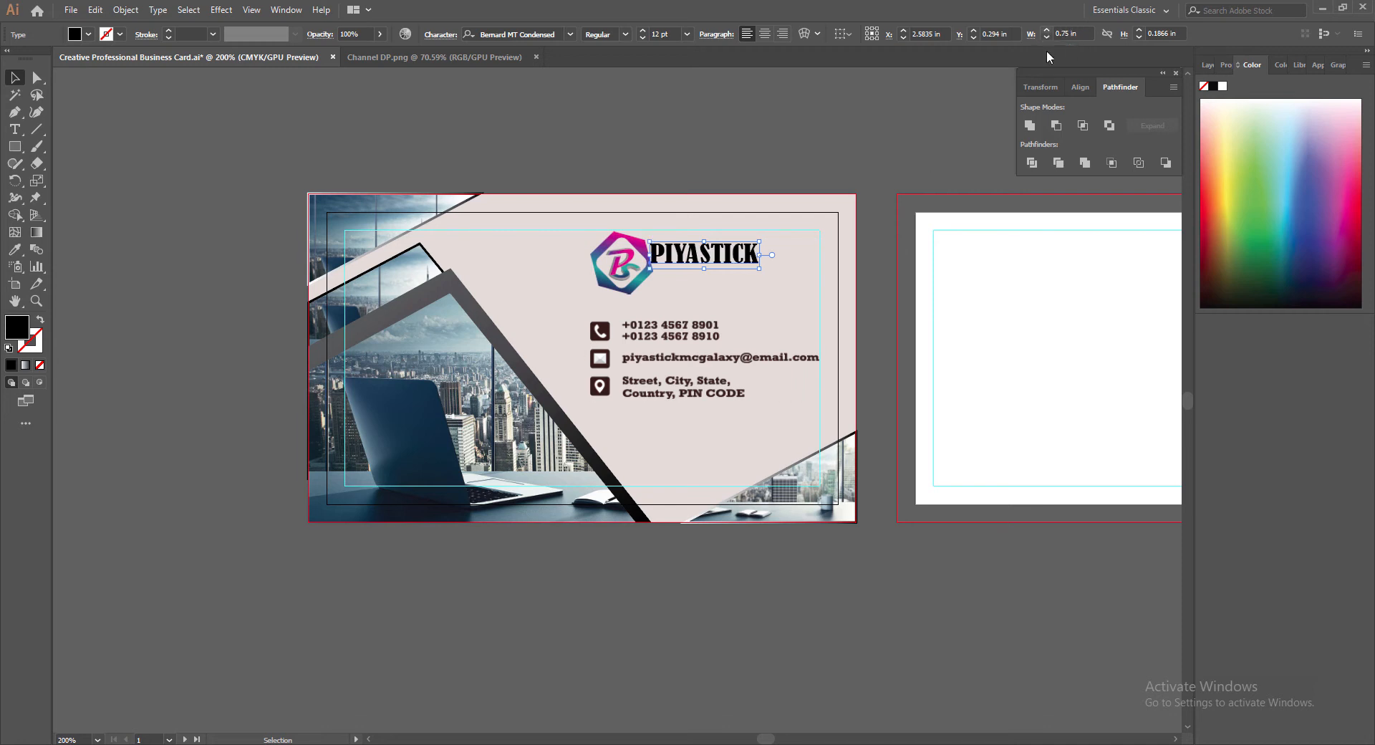
{"action": "key", "text": "Right"}
{"action": "key", "text": "Up"}
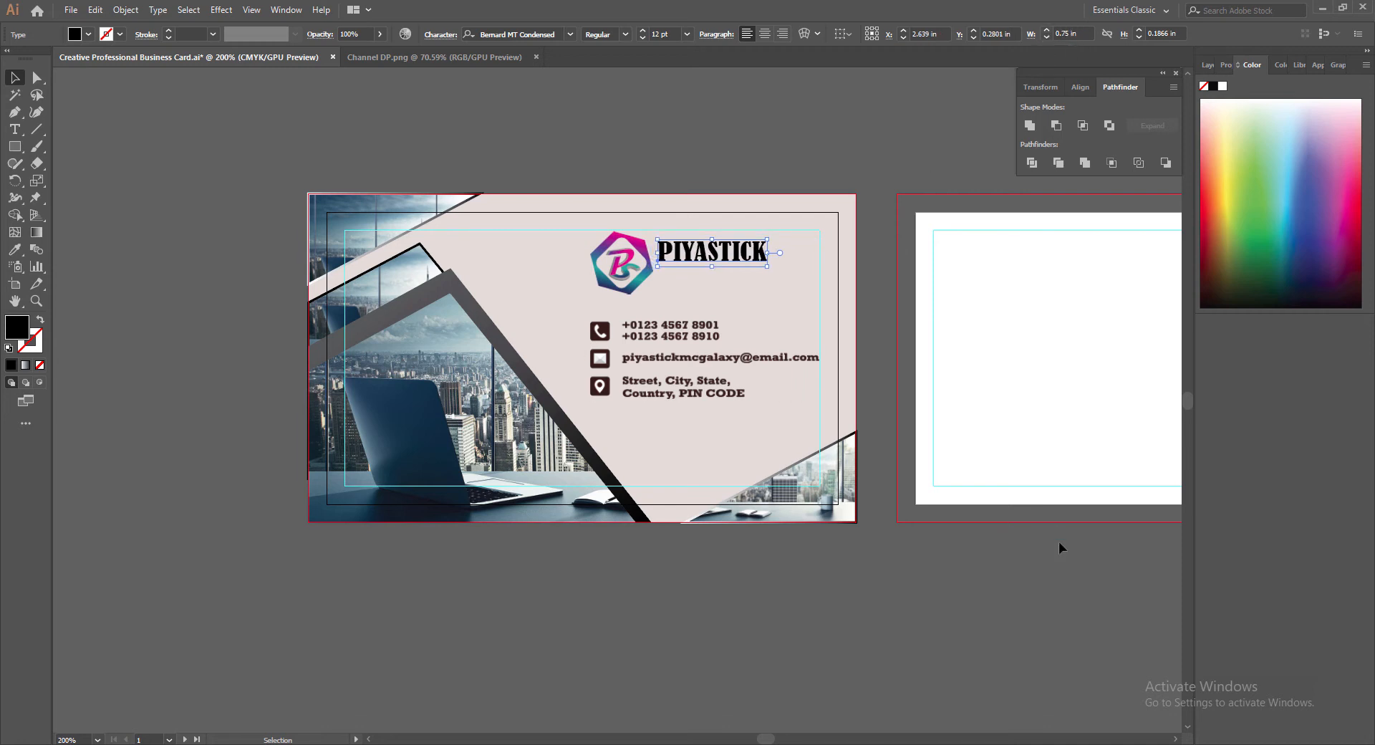
{"action": "left_click", "coordinate": [642, 38]}
{"action": "left_click", "coordinate": [642, 38]}
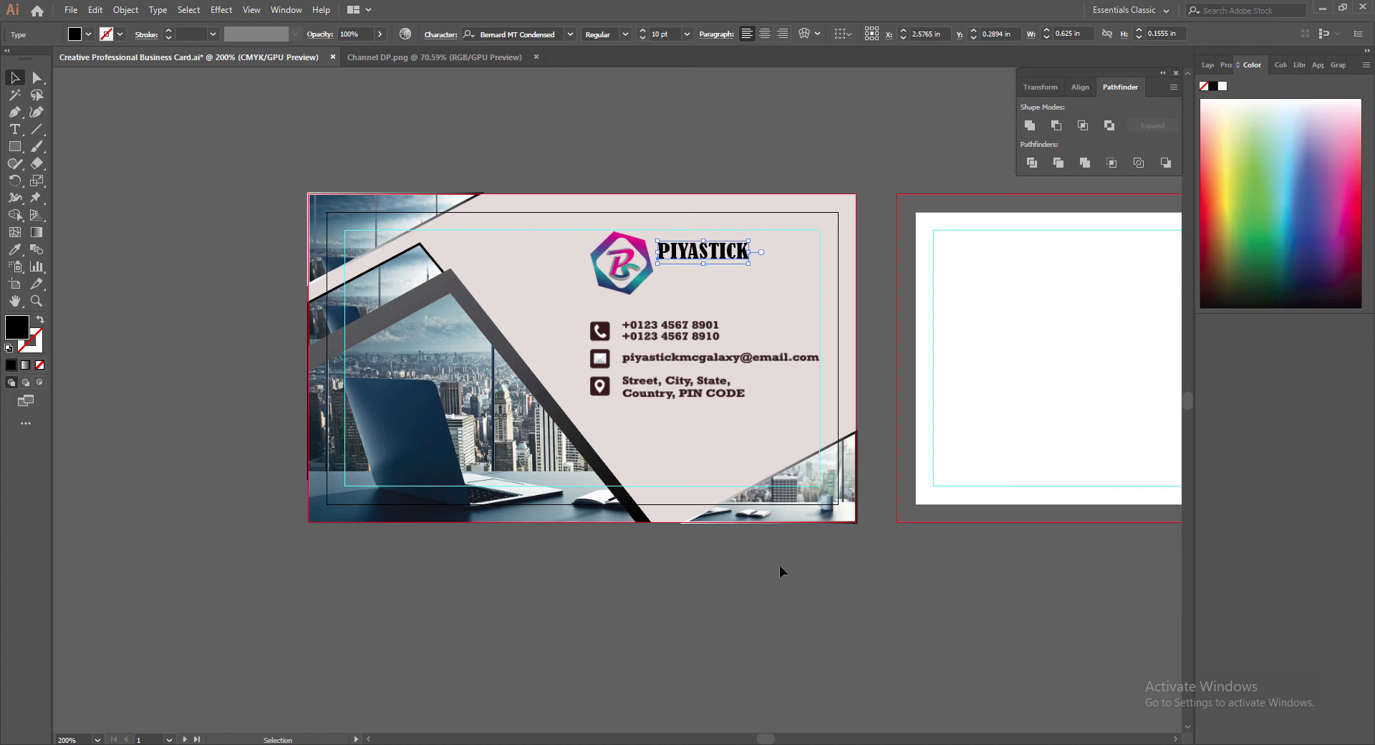
{"action": "key", "text": "Right"}
{"action": "key", "text": "Right"}
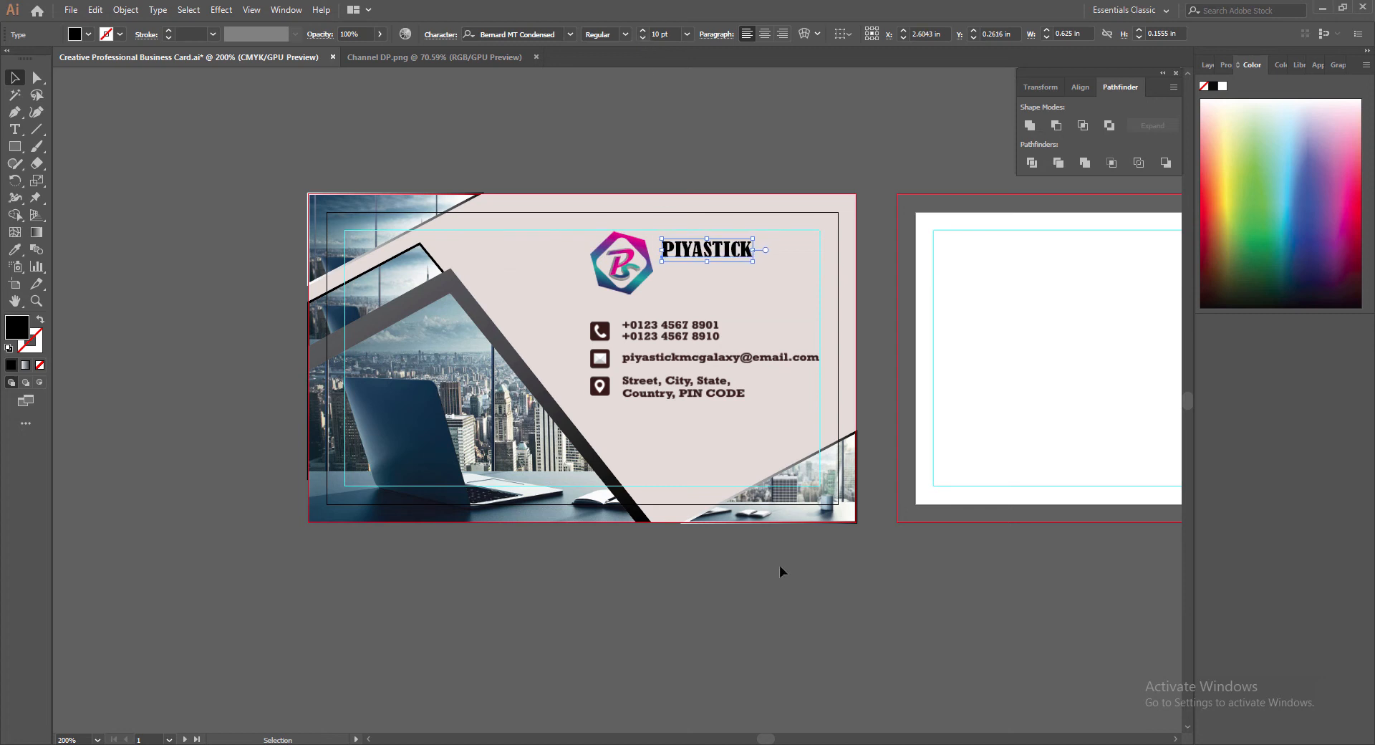
Step: Duplicate the PIYASTICK text directly below itself and change the copy's wording to M.C GALAXY
{"action": "left_click_drag", "start_coordinate": [678, 250], "coordinate": [678, 280]}
{"action": "double_click", "coordinate": [678, 280]}
{"action": "type", "text": "M C"}
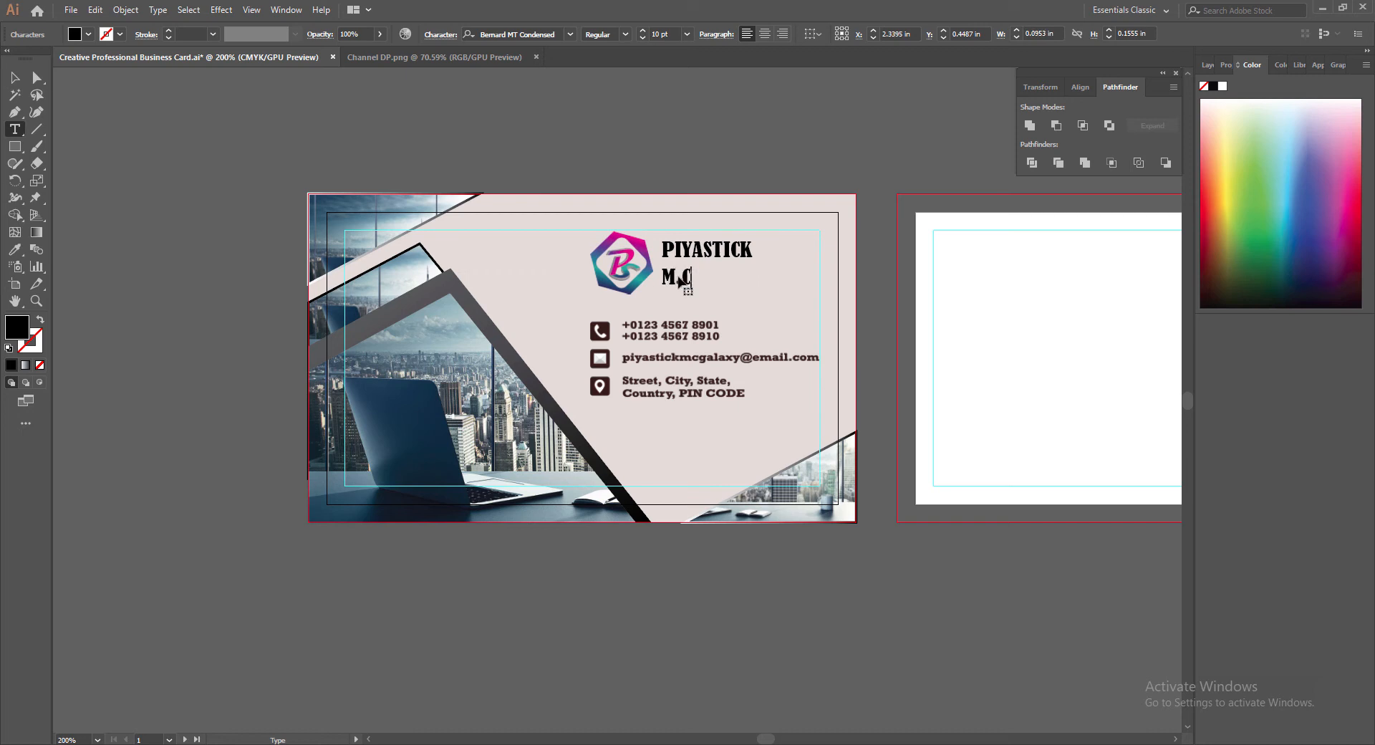
{"action": "type", "text": " GALAXY"}
Step: Set the M.C GALAXY text to the Bahnschrift font at 7 pt
{"action": "triple_click", "coordinate": [665, 278]}
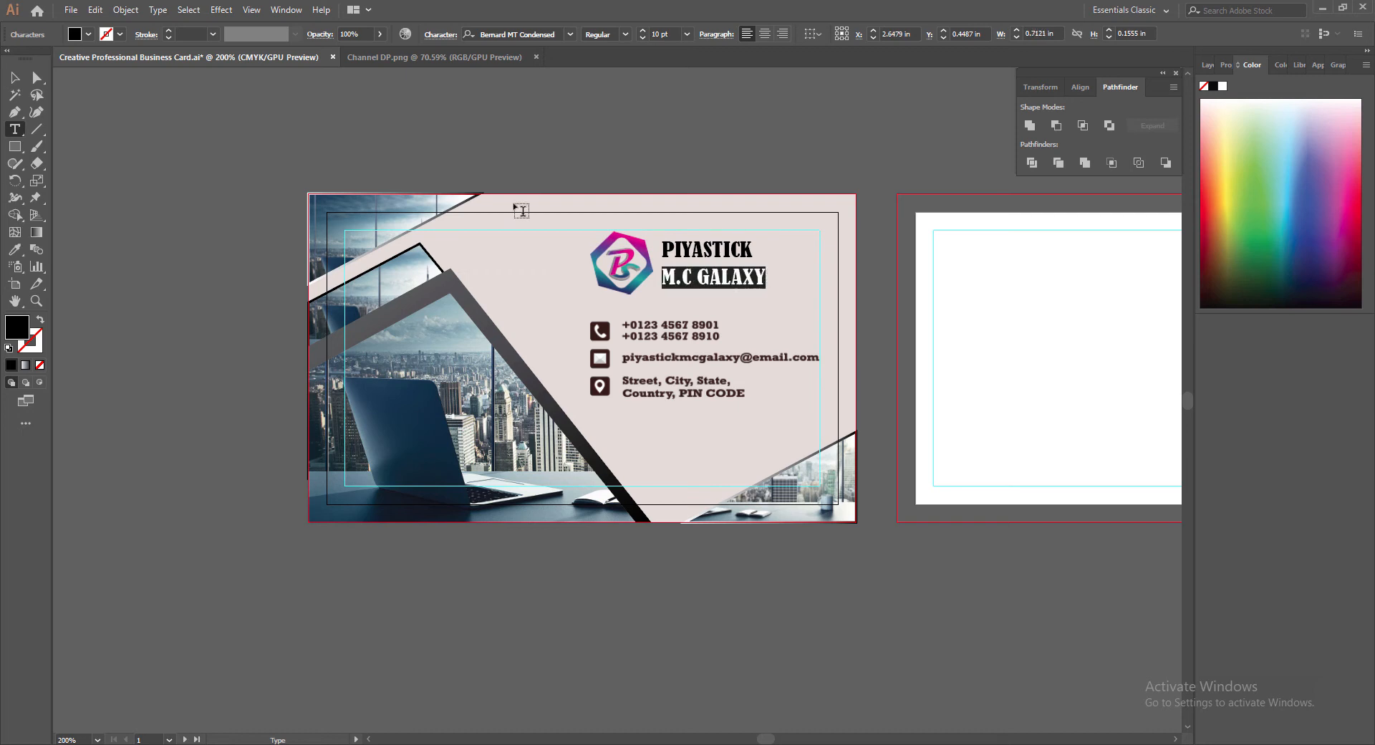
{"action": "left_click", "coordinate": [570, 35]}
{"action": "key", "text": "Down"}
{"action": "key", "text": "Down"}
{"action": "key", "text": "Down"}
{"action": "key", "text": "Down"}
{"action": "key", "text": "Down"}
{"action": "key", "text": "Down"}
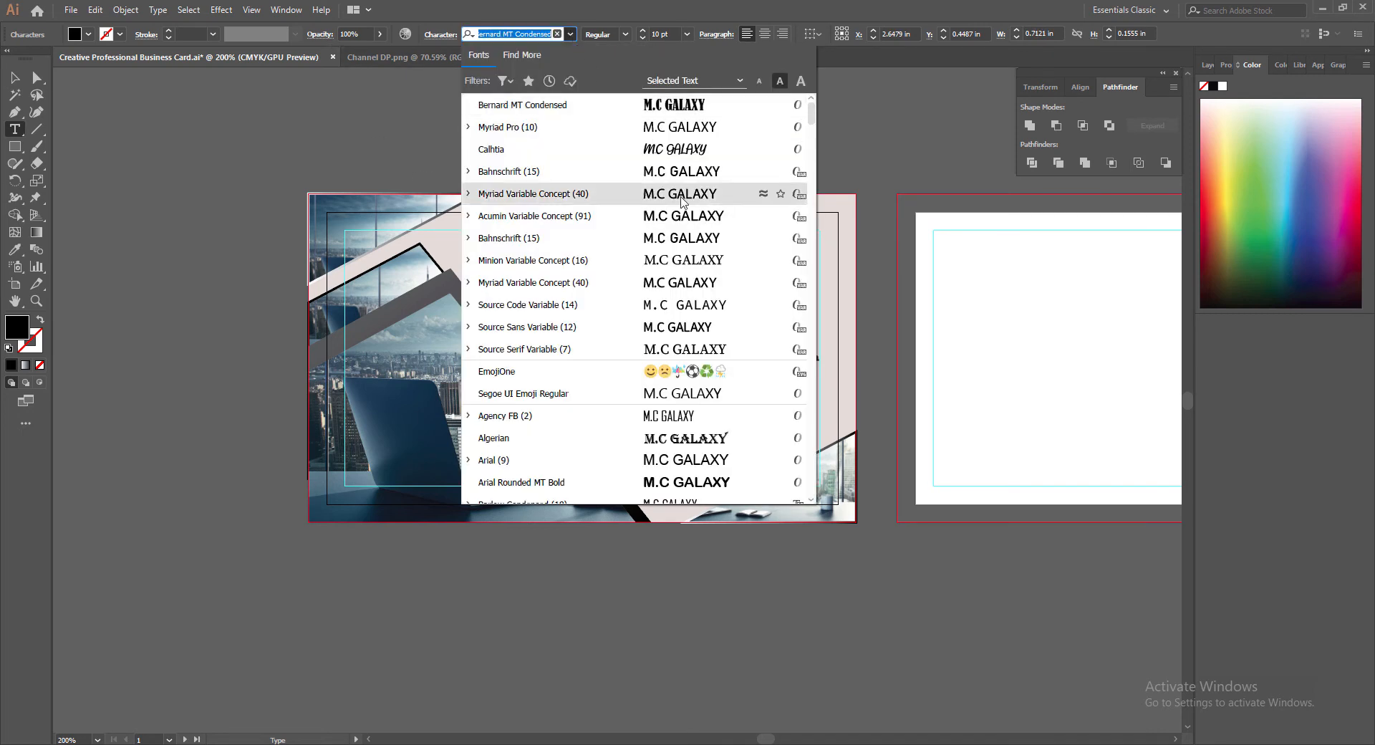
{"action": "key", "text": "Return"}
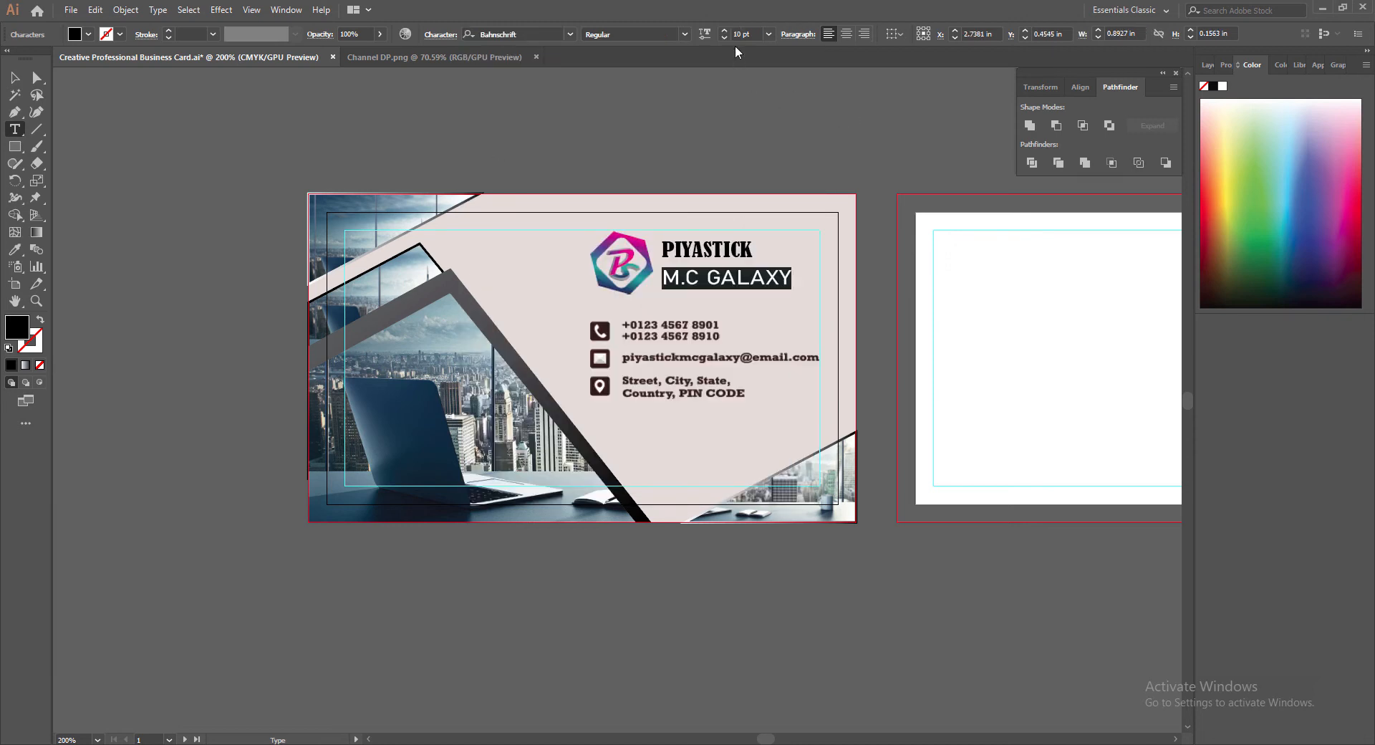
{"action": "left_click", "coordinate": [768, 35]}
{"action": "left_click", "coordinate": [785, 86]}
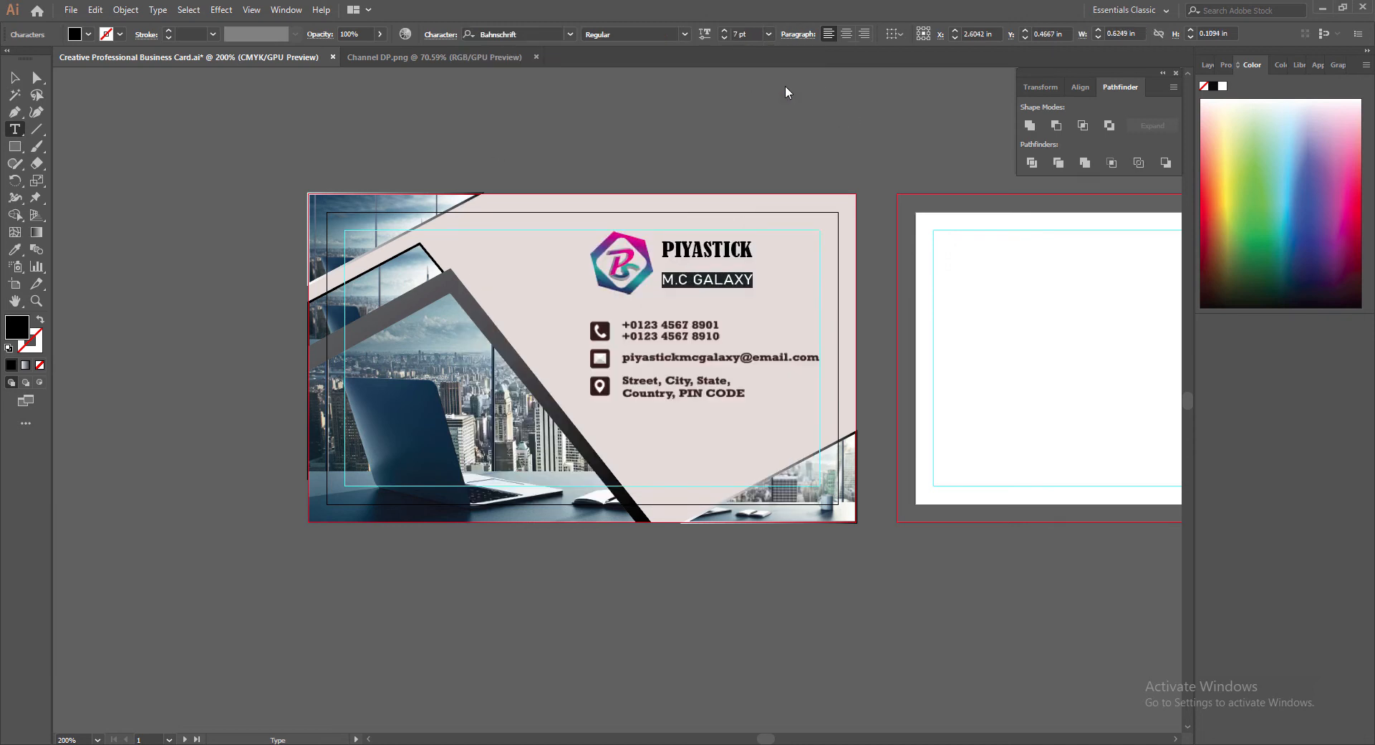
{"action": "key", "text": "Escape"}
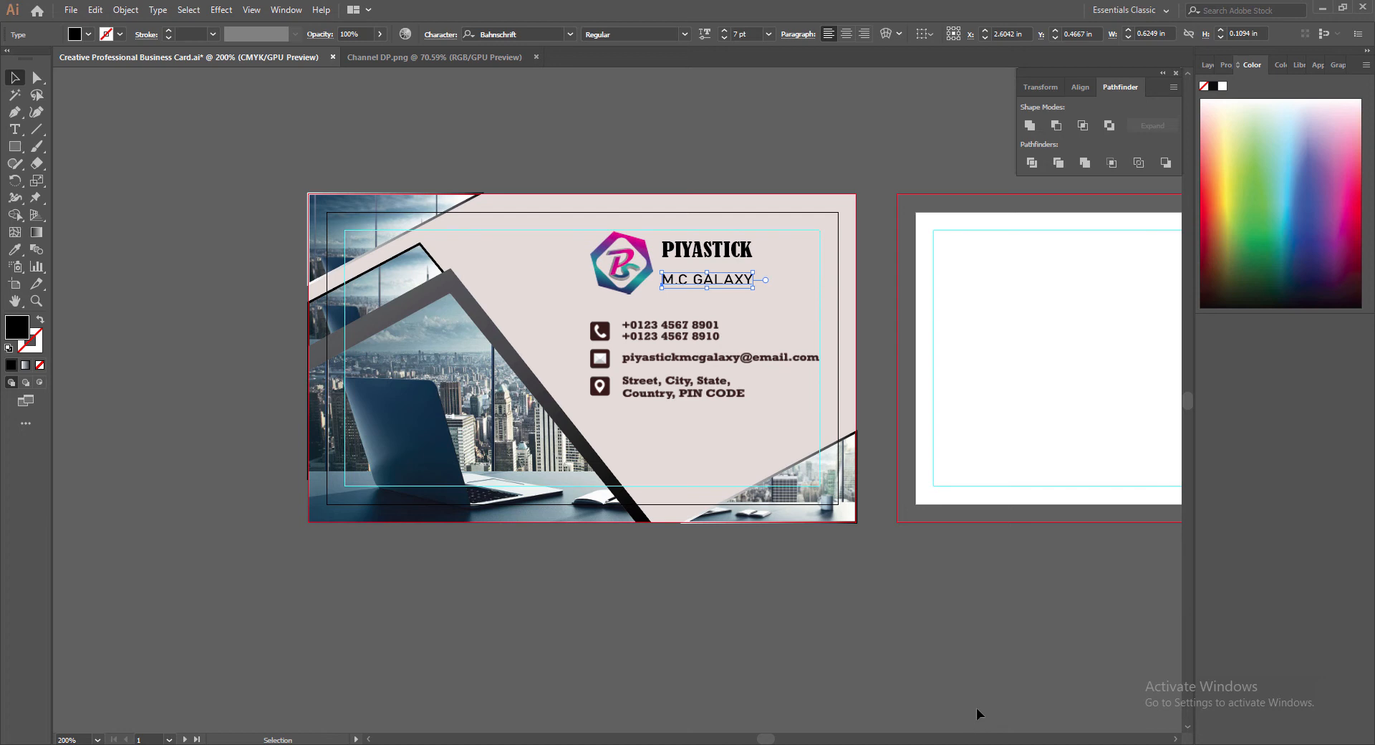
Step: Nudge the M.C GALAXY text up to a Y position of about 0.41 in, close beneath PIYASTICK
{"action": "key", "text": "Up"}
{"action": "key", "text": "Up"}
{"action": "key", "text": "Up"}
{"action": "key", "text": "Up"}
Step: Fine-tune the brand name spacing by nudging PIYASTICK down to Y 0.2894 in and M.C GALAXY down to Y 0.425 in
{"action": "left_click", "coordinate": [706, 250]}
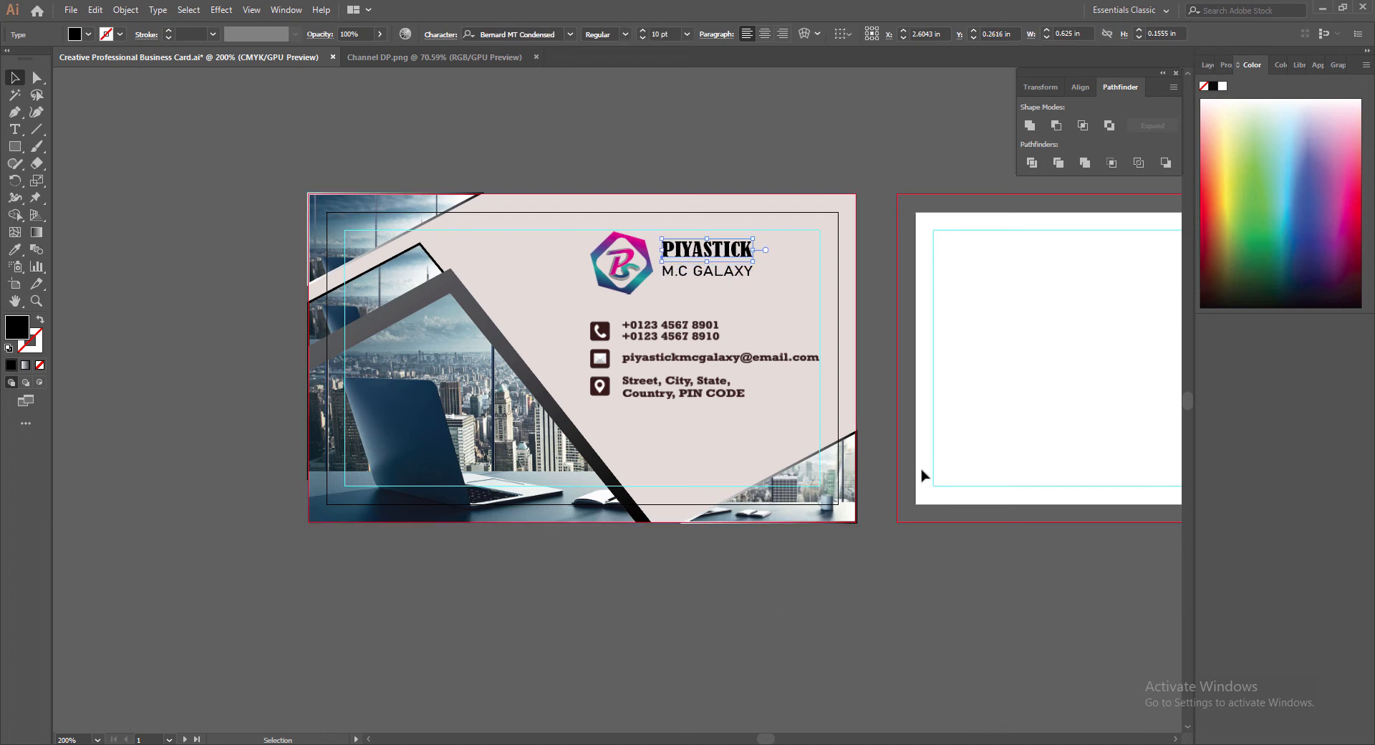
{"action": "left_click", "coordinate": [684, 275]}
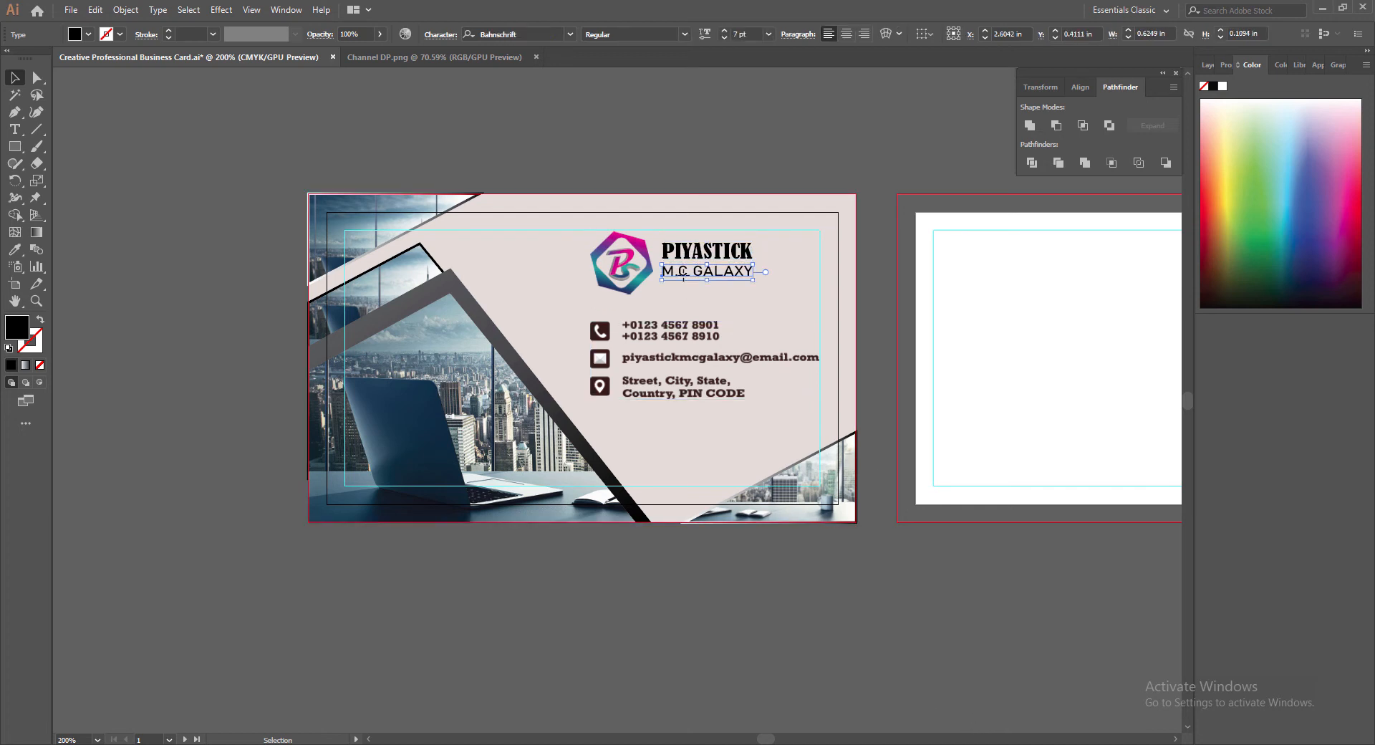
{"action": "key", "text": "Right"}
{"action": "left_click", "coordinate": [941, 631]}
{"action": "key", "text": "ctrl+z"}
{"action": "key", "text": "Down"}
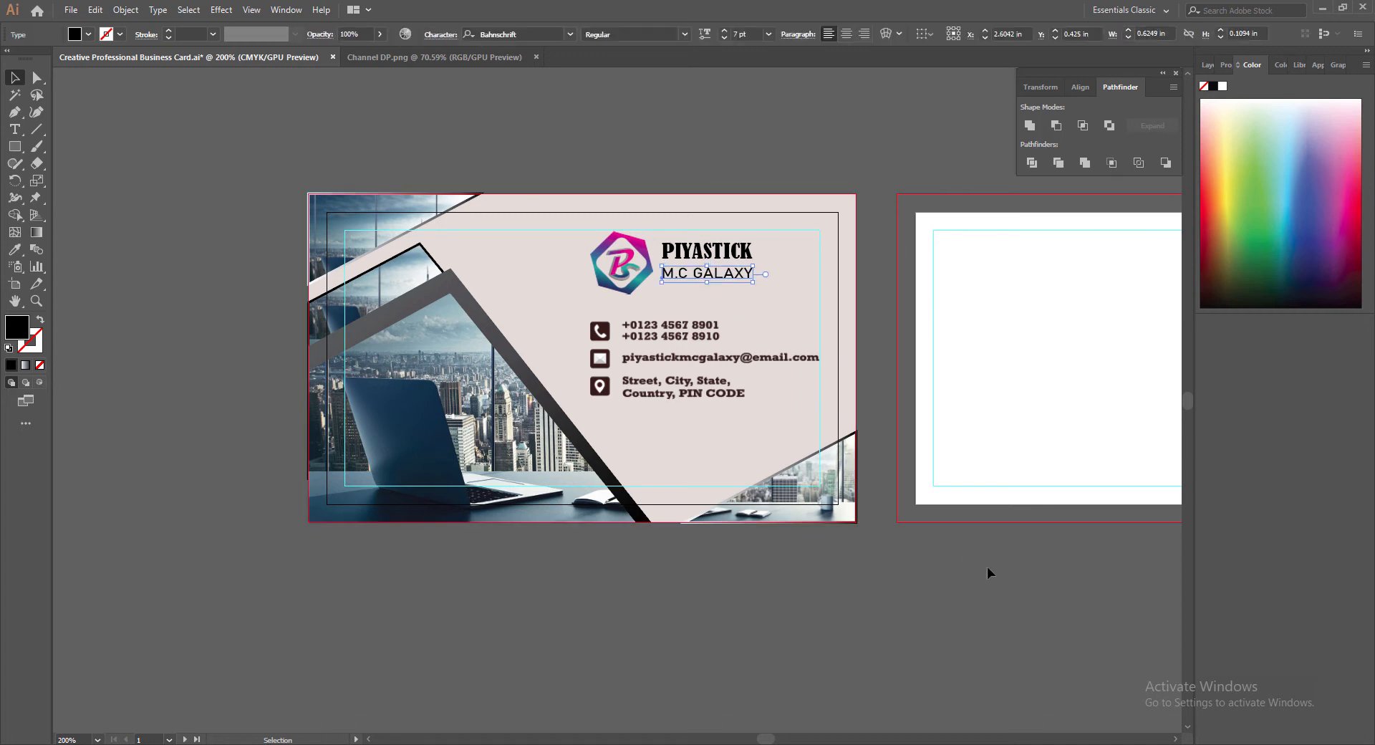
{"action": "left_click", "coordinate": [706, 251]}
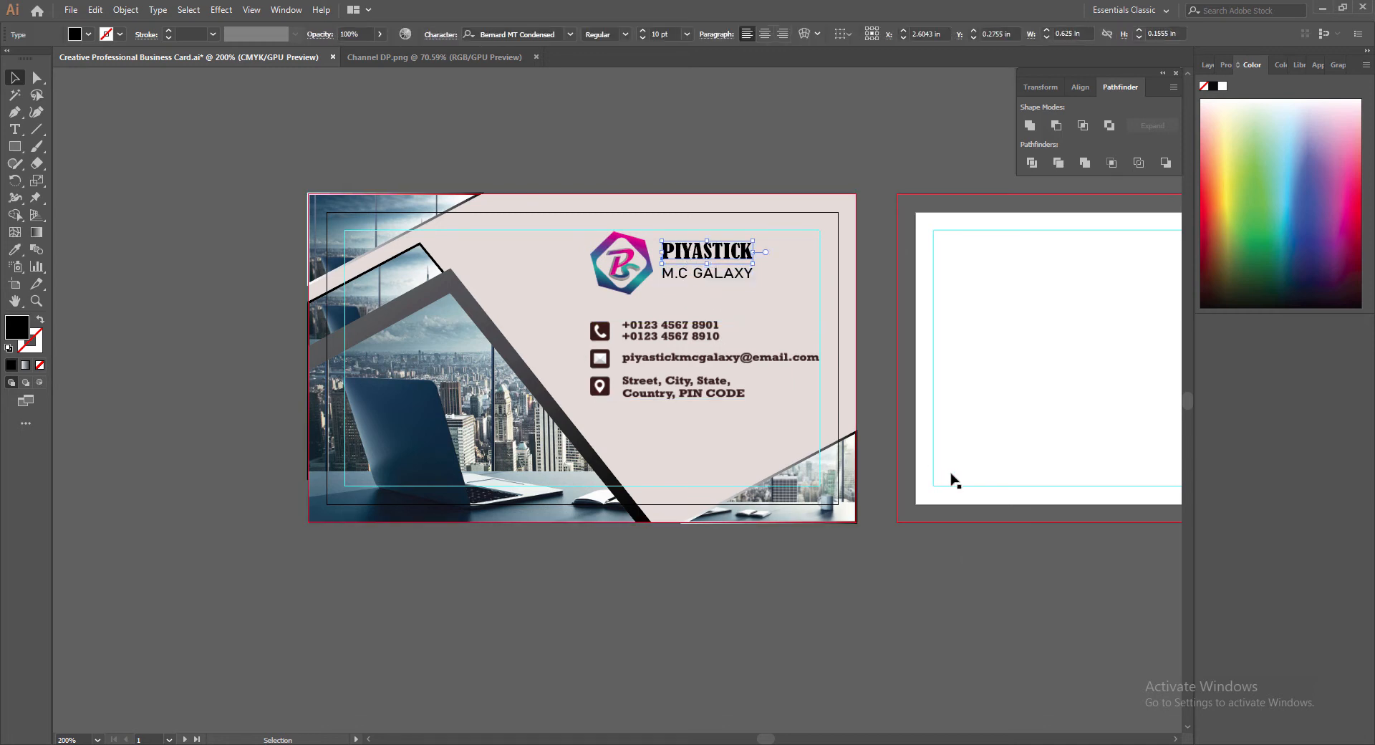
{"action": "key", "text": "Down"}
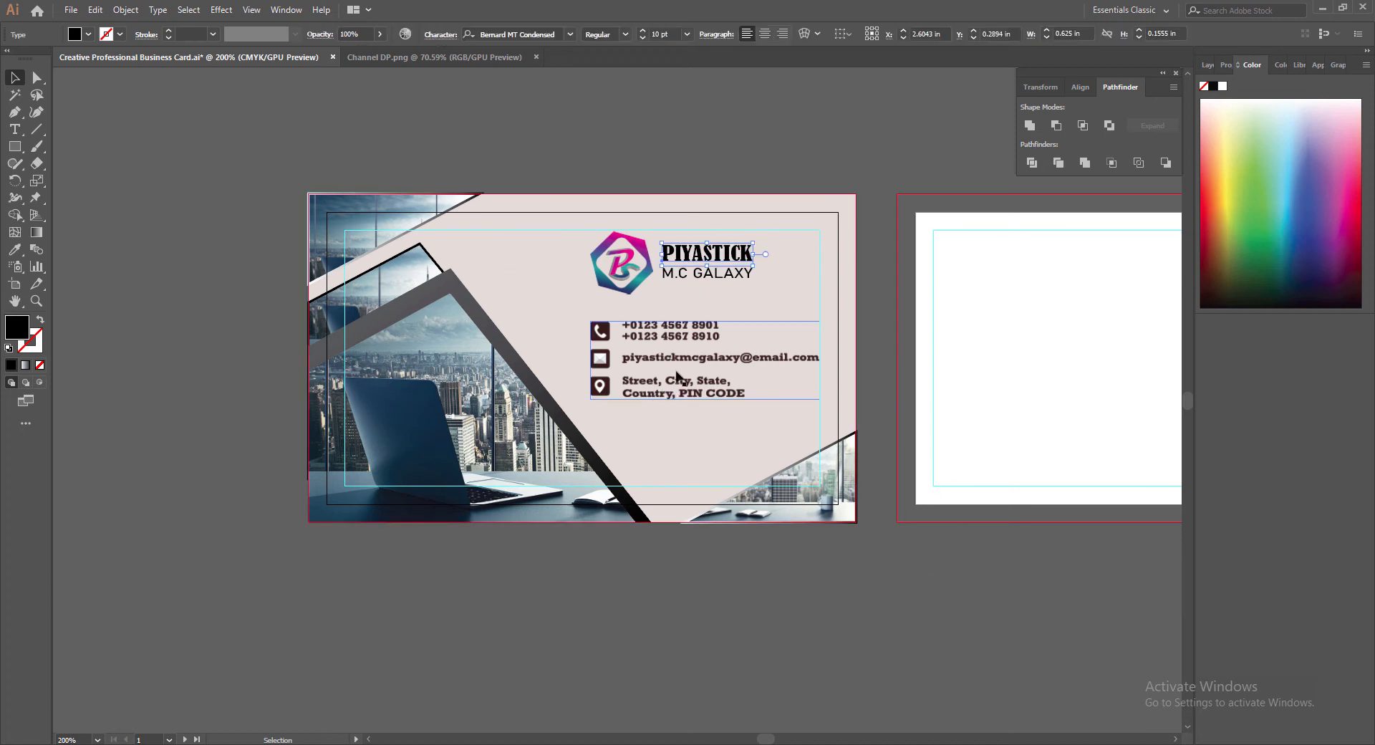
{"action": "left_click", "coordinate": [951, 514]}
Step: Start a Drop Shadow effect on the PIYASTICK text with the shadow color 474647
{"action": "left_click", "coordinate": [707, 253]}
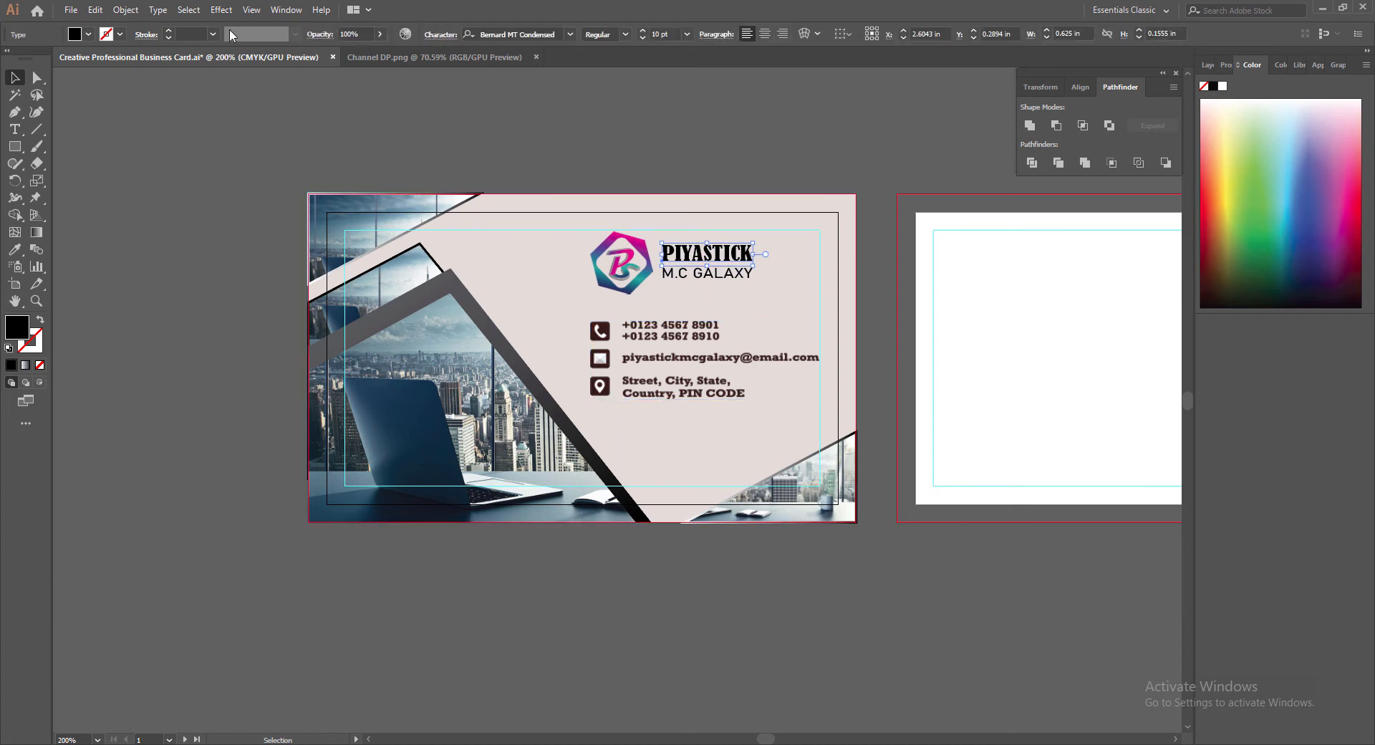
{"action": "left_click", "coordinate": [221, 10]}
{"action": "mouse_move", "coordinate": [361, 179]}
{"action": "left_click", "coordinate": [420, 174]}
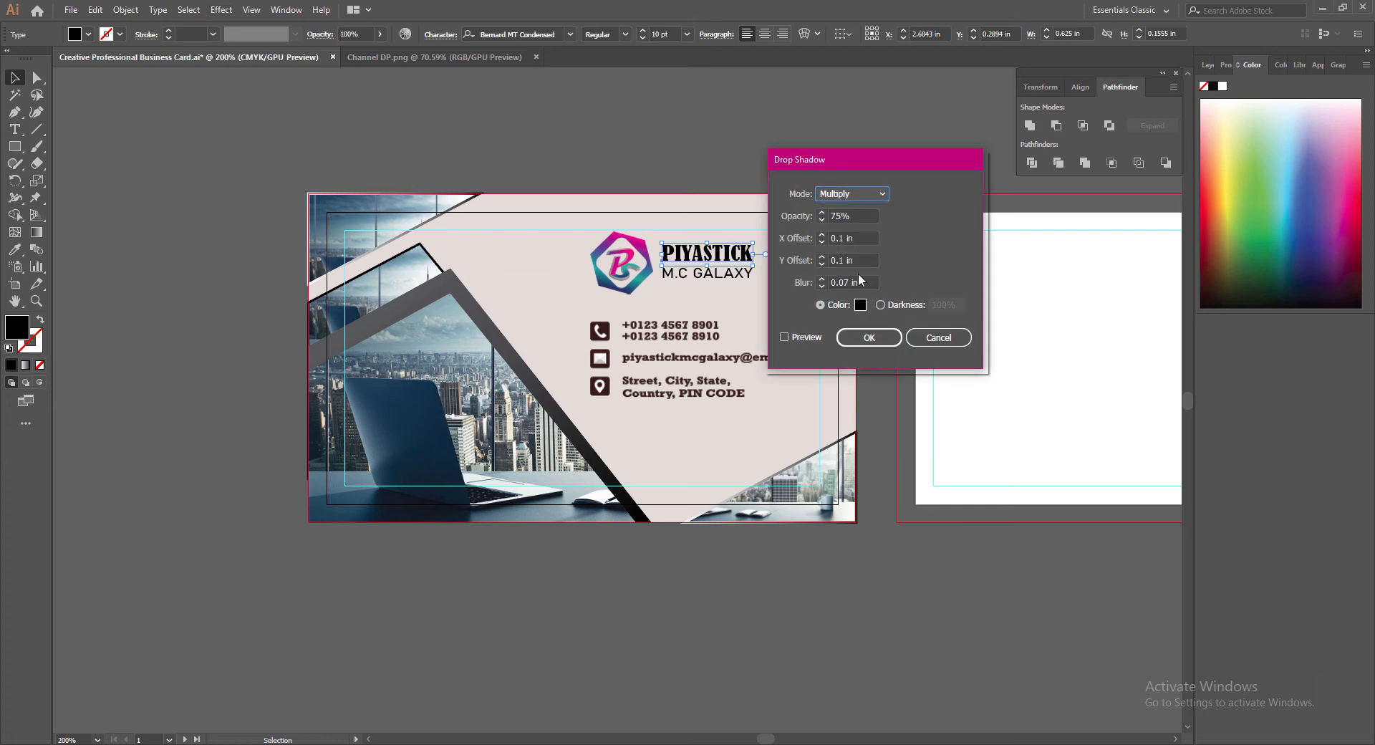
{"action": "left_click", "coordinate": [860, 305]}
{"action": "type", "text": "474647"}
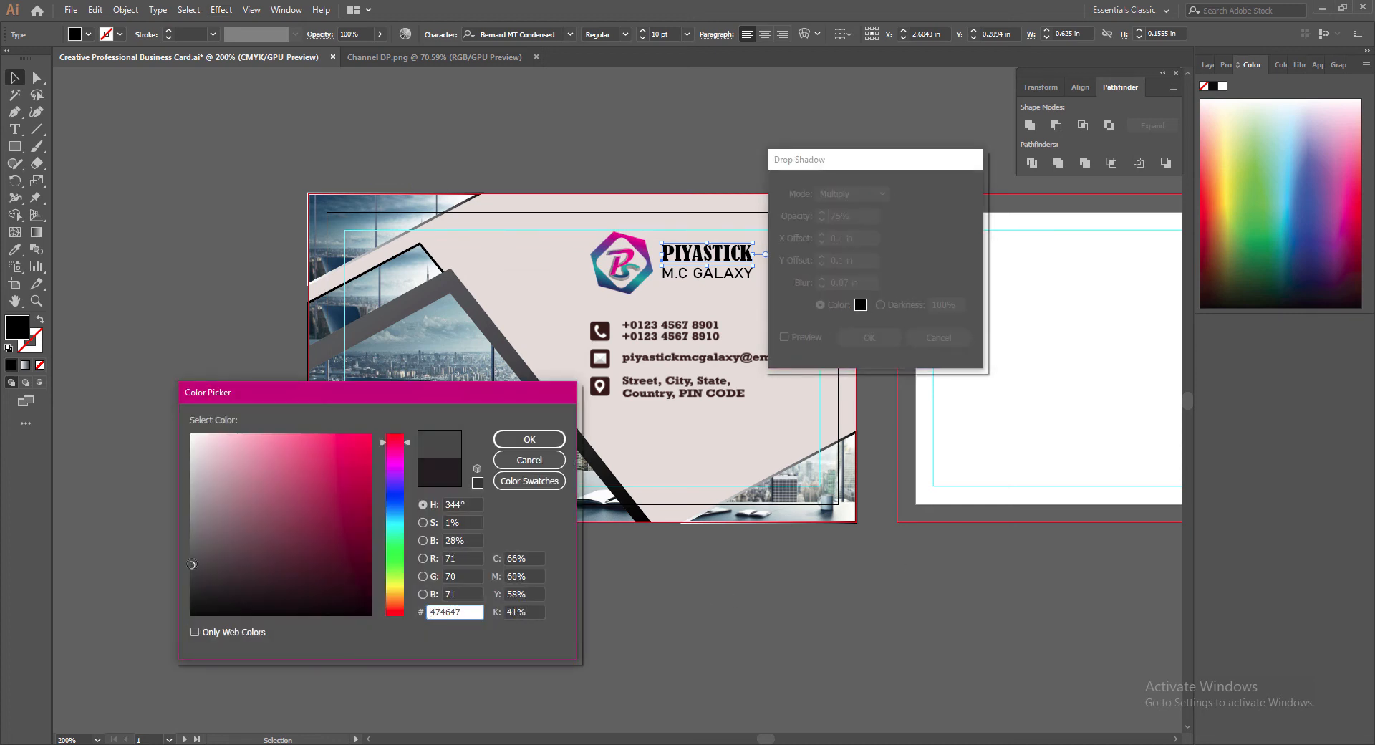
{"action": "left_click", "coordinate": [529, 439]}
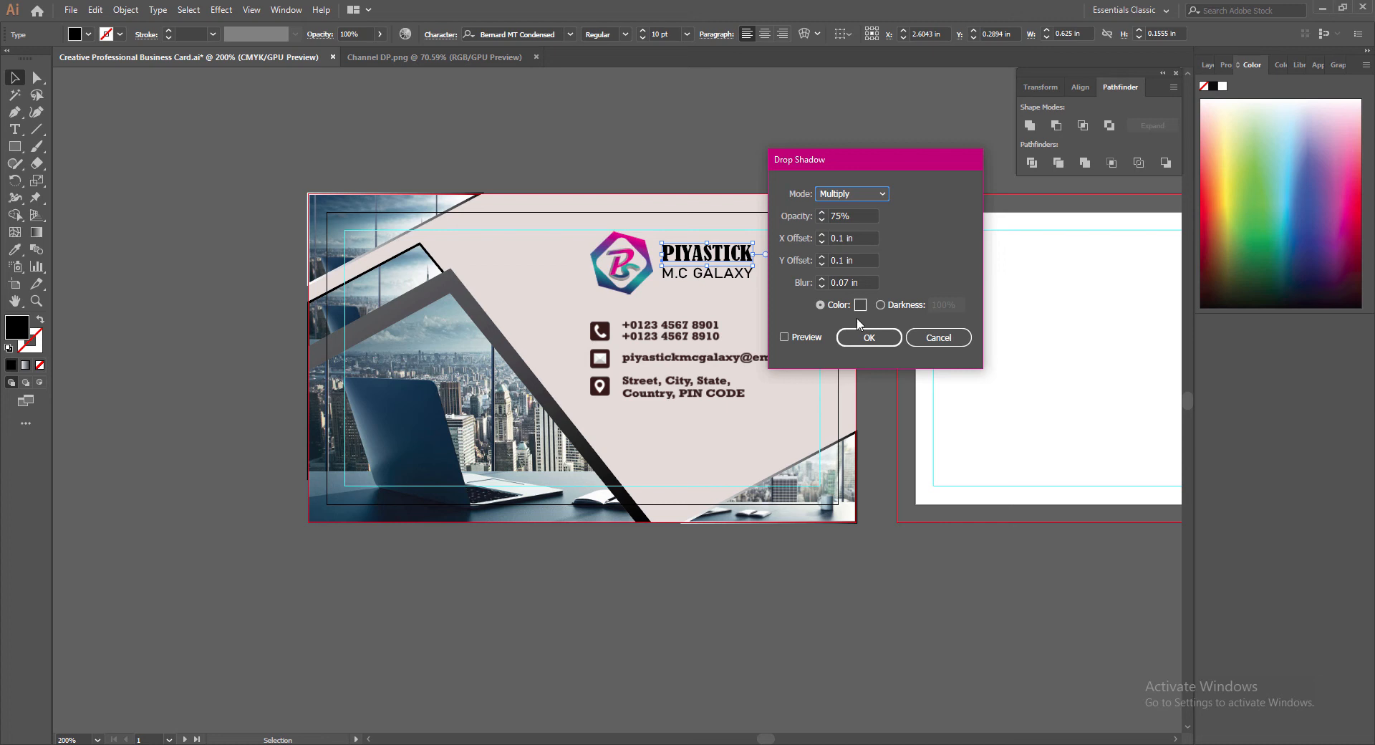
Step: Set the shadow's X offset to 0 in, Y offset to 0.02 in and blur to 0.02 in, and preview it
{"action": "double_click", "coordinate": [832, 239]}
{"action": "type", "text": "0"}
{"action": "left_click", "coordinate": [841, 262]}
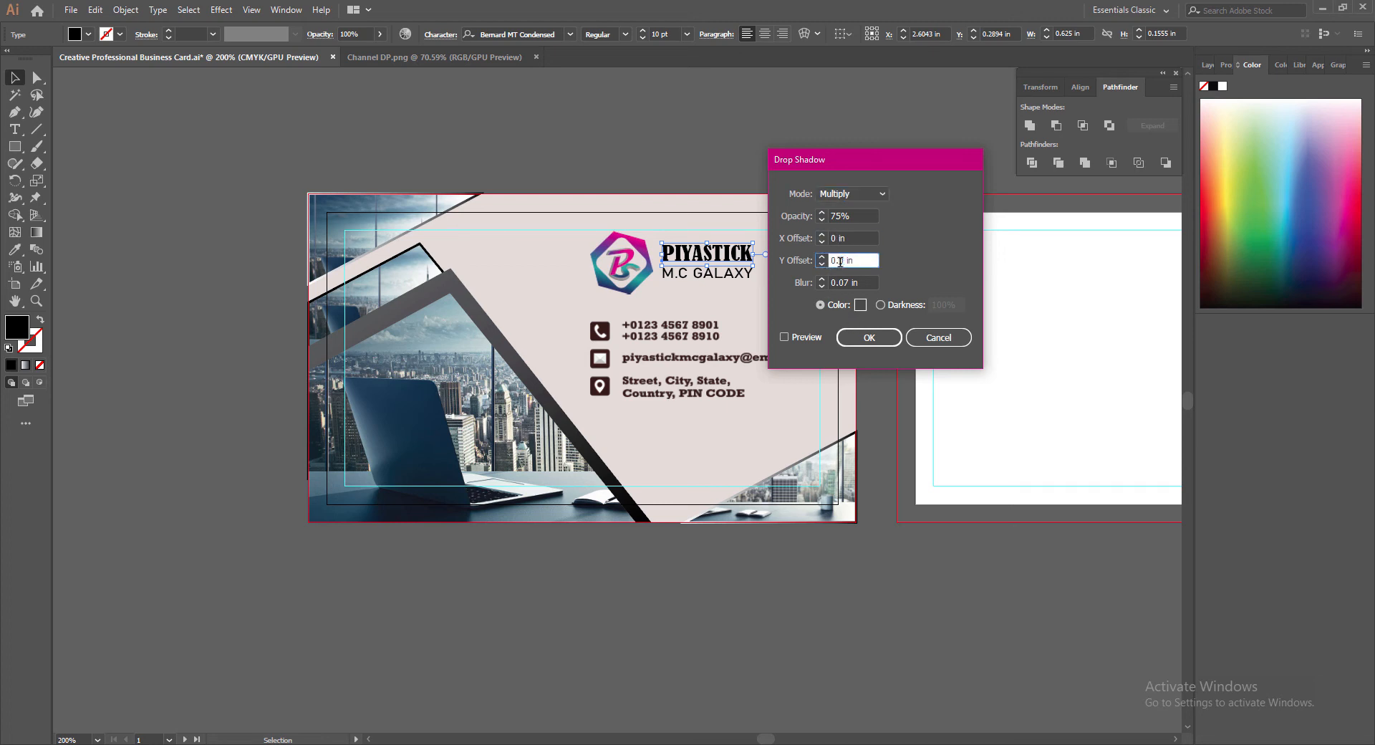
{"action": "left_click", "coordinate": [849, 283]}
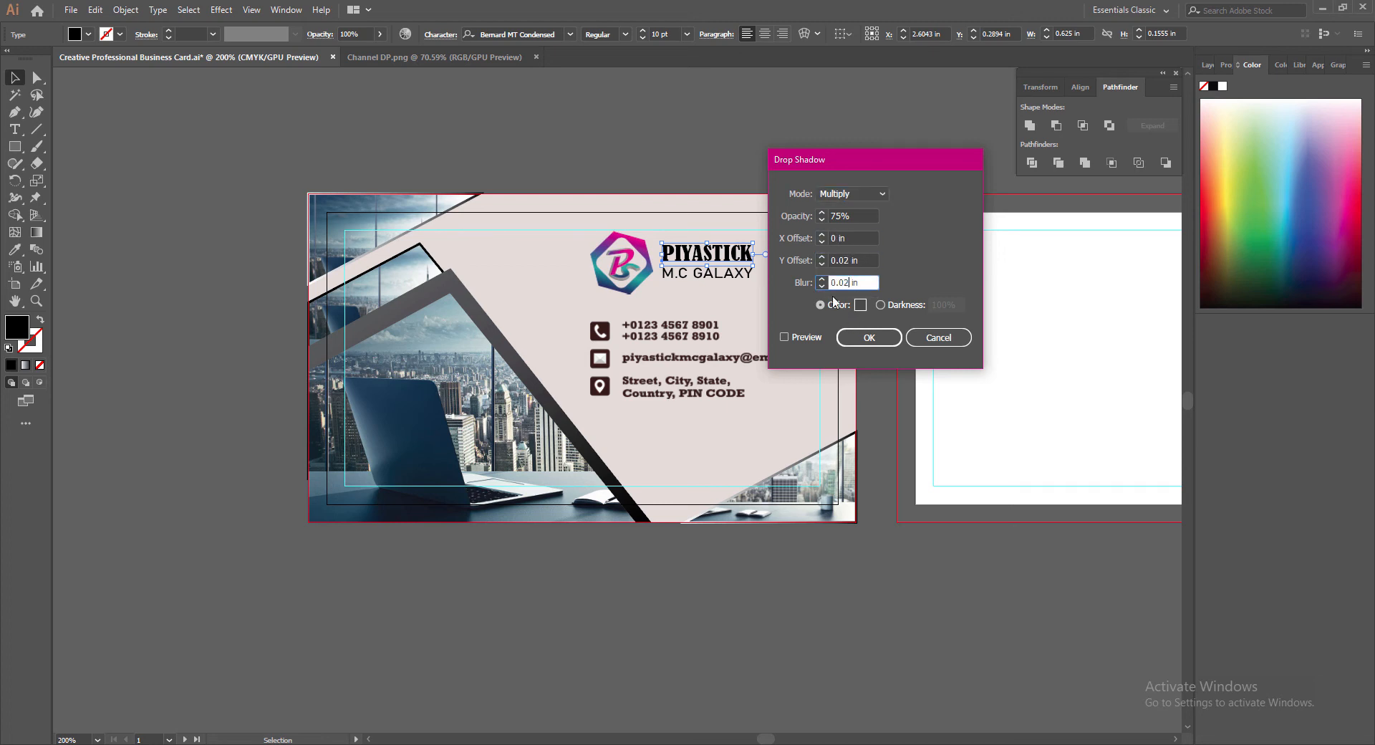
{"action": "left_click", "coordinate": [784, 338]}
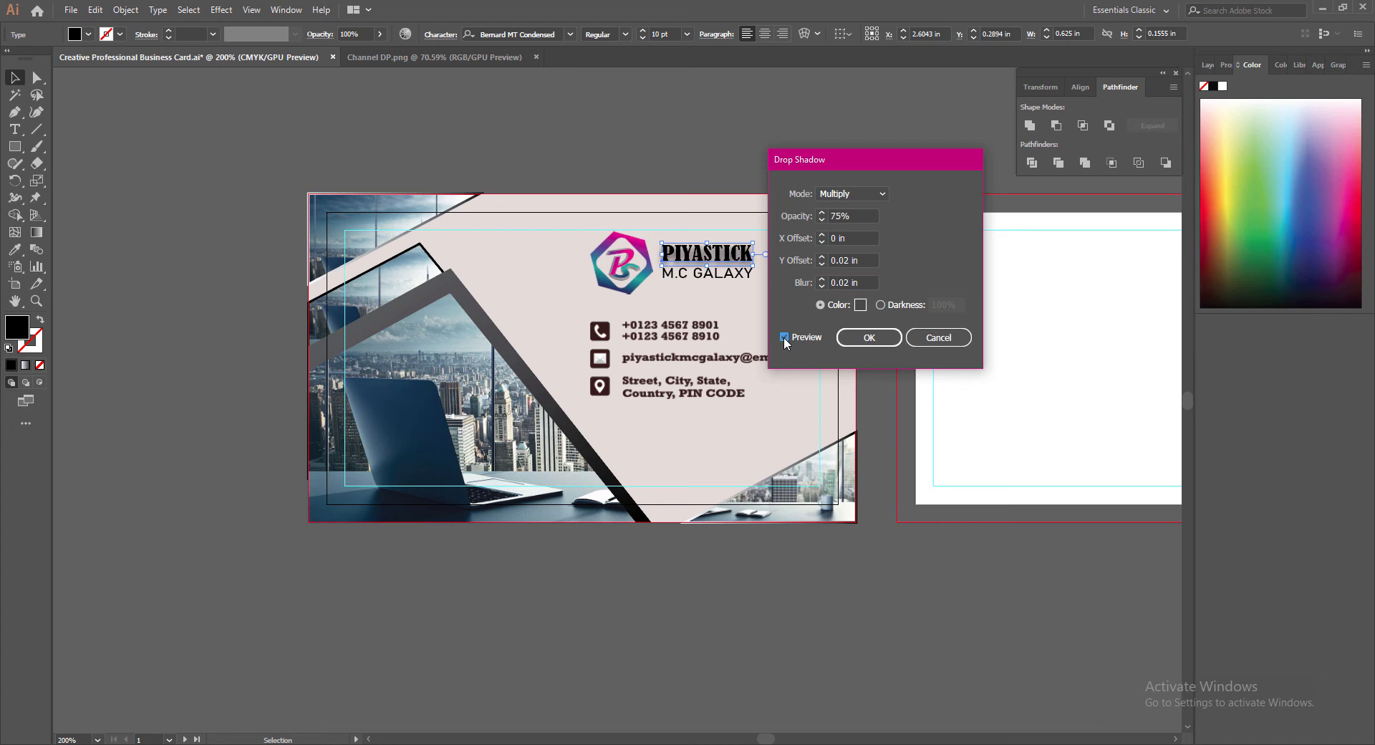
Step: Reduce the PIYASTICK shadow's Y offset to 0.01 in and its blur to 0.01 in
{"action": "double_click", "coordinate": [847, 260]}
{"action": "type", "text": "0.1"}
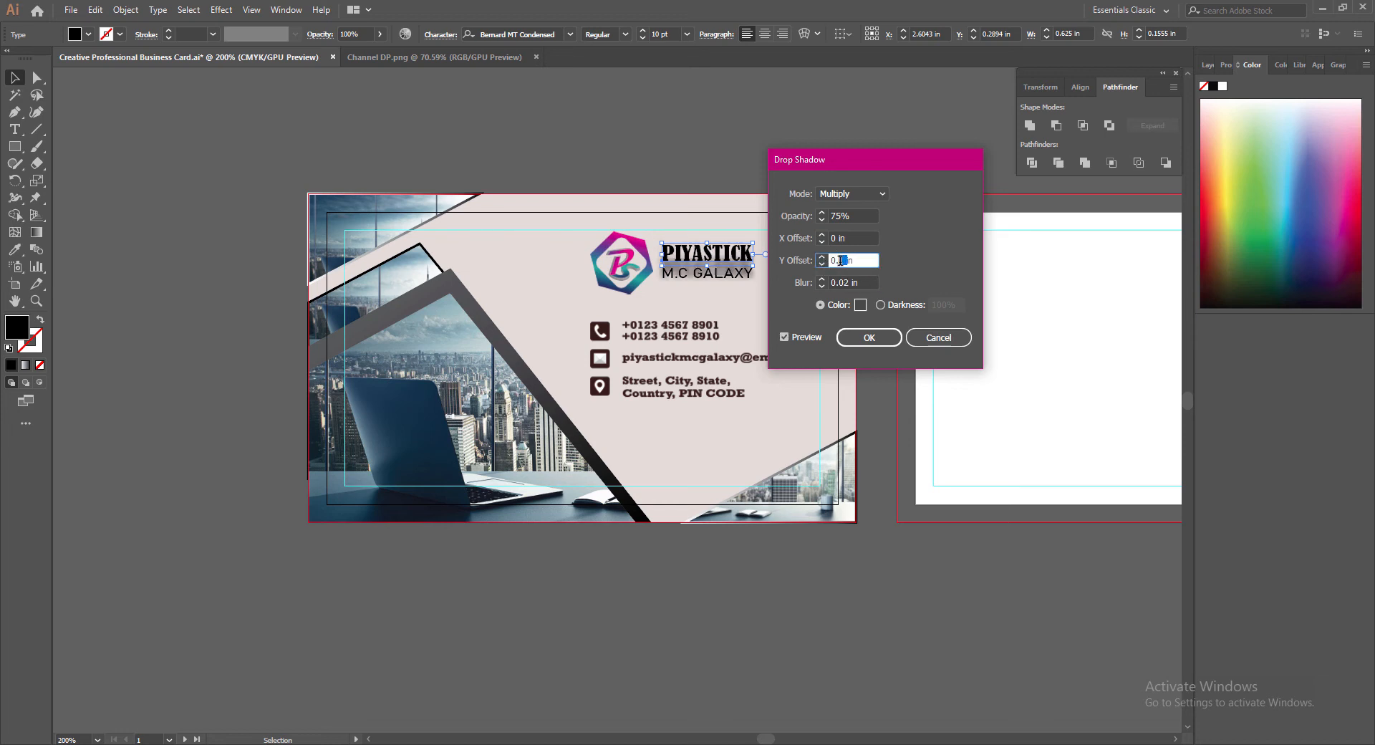
{"action": "left_click", "coordinate": [867, 283]}
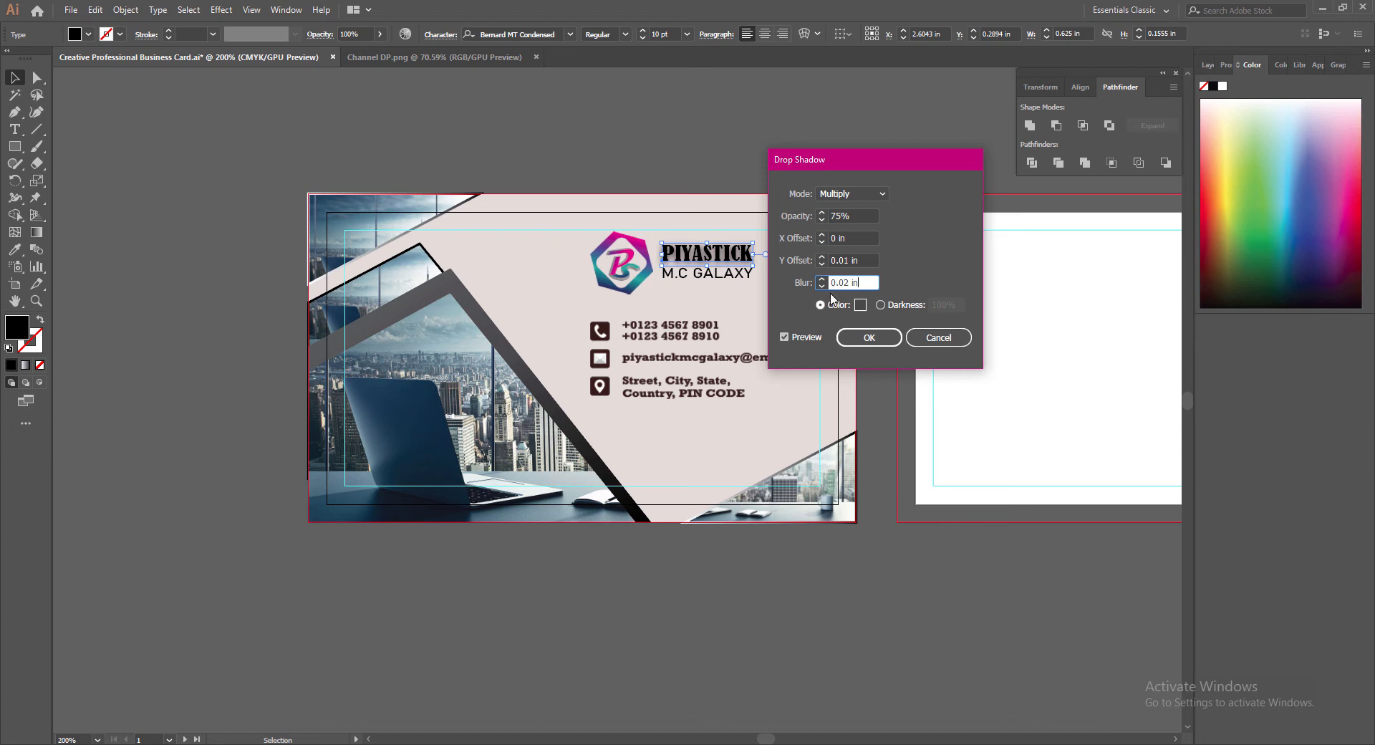
{"action": "left_click", "coordinate": [821, 286]}
{"action": "type", "text": ".01"}
{"action": "left_click", "coordinate": [865, 261]}
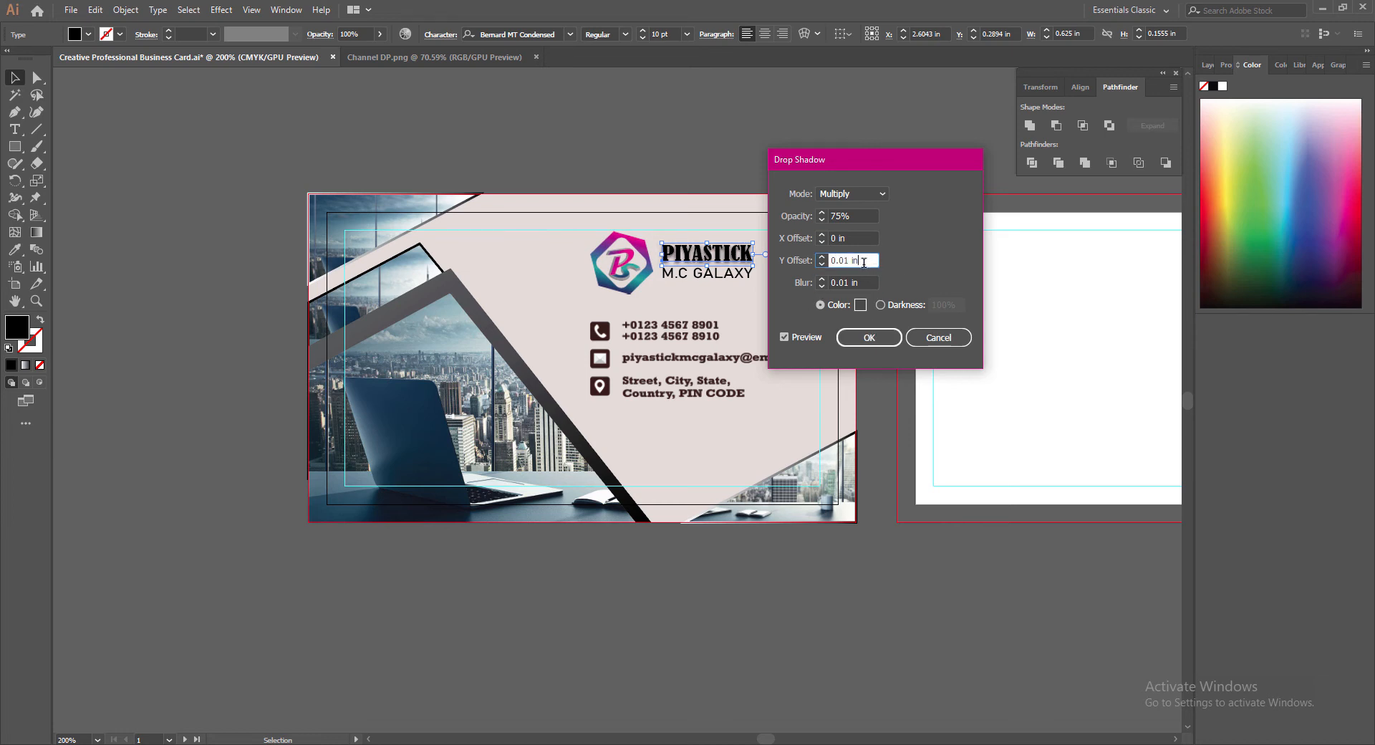
Step: Raise the shadow's opacity to 90% and set its blur to 0 in
{"action": "left_click", "coordinate": [822, 213]}
{"action": "left_click", "coordinate": [865, 283]}
{"action": "left_click", "coordinate": [823, 213]}
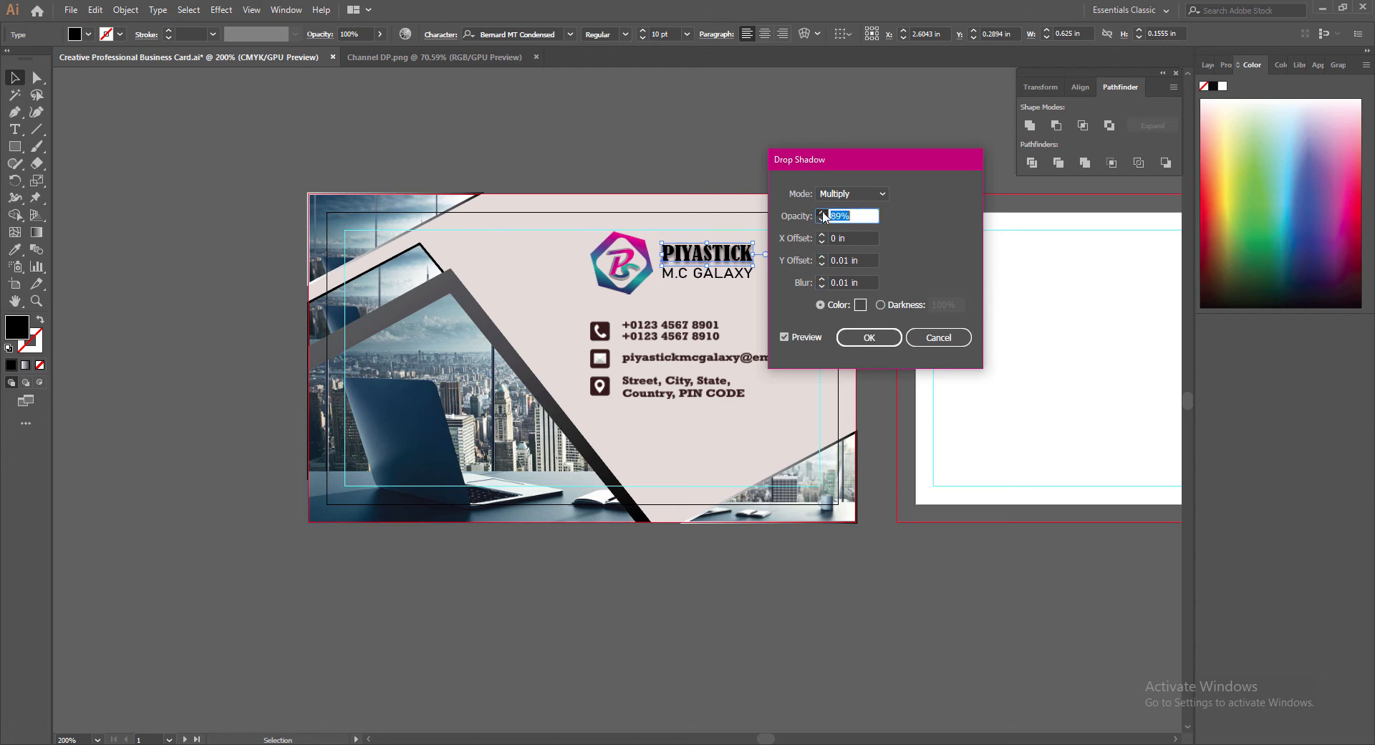
{"action": "left_click", "coordinate": [823, 213]}
{"action": "left_click", "coordinate": [861, 238]}
{"action": "left_click", "coordinate": [822, 286]}
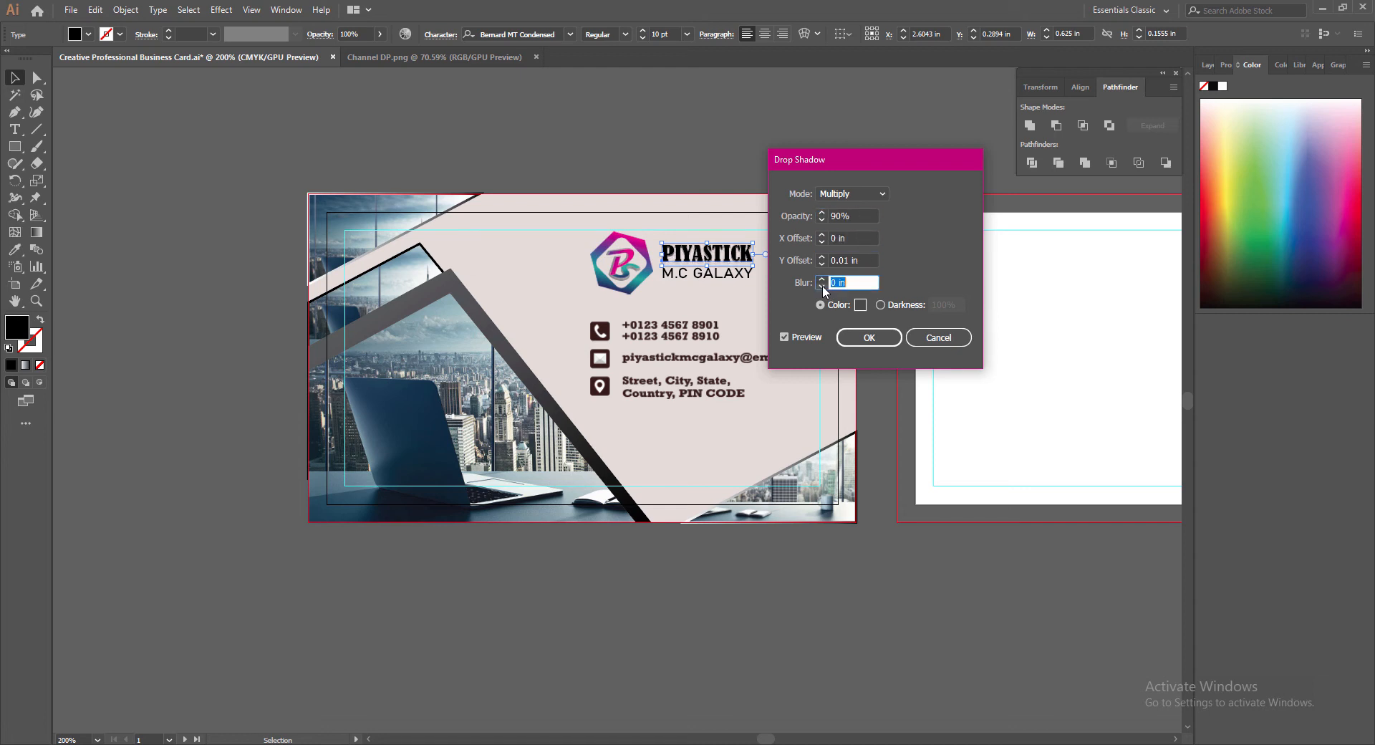
Step: Set the shadow's Y offset to 0.02 in, opacity to 81% and color to 777777
{"action": "left_click", "coordinate": [845, 260]}
{"action": "left_click", "coordinate": [856, 284]}
{"action": "left_click", "coordinate": [822, 219]}
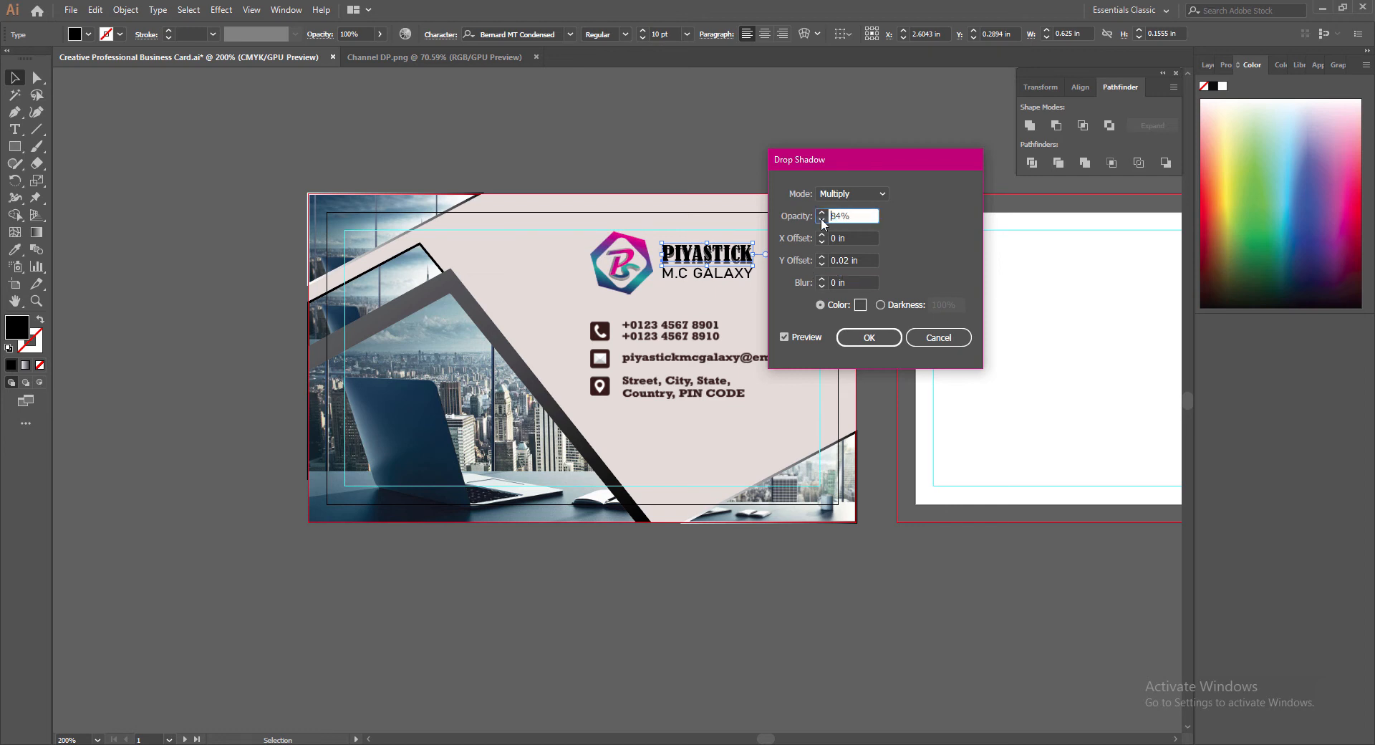
{"action": "left_click", "coordinate": [852, 282]}
{"action": "left_click", "coordinate": [860, 304]}
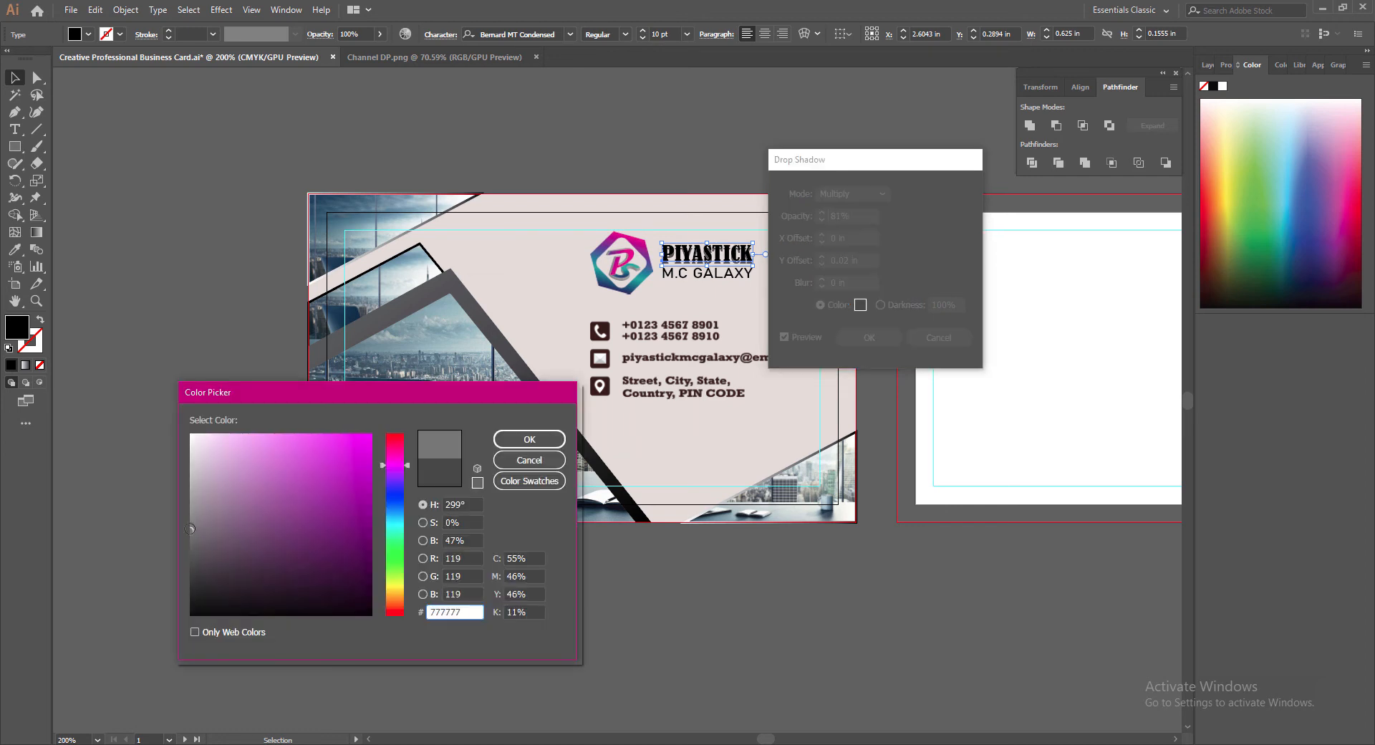
{"action": "left_click", "coordinate": [515, 445]}
Step: Set the shadow's Y offset to 0.01 in and apply the drop shadow to the PIYASTICK text
{"action": "key", "text": "shift+Tab"}
{"action": "key", "text": "shift+Tab"}
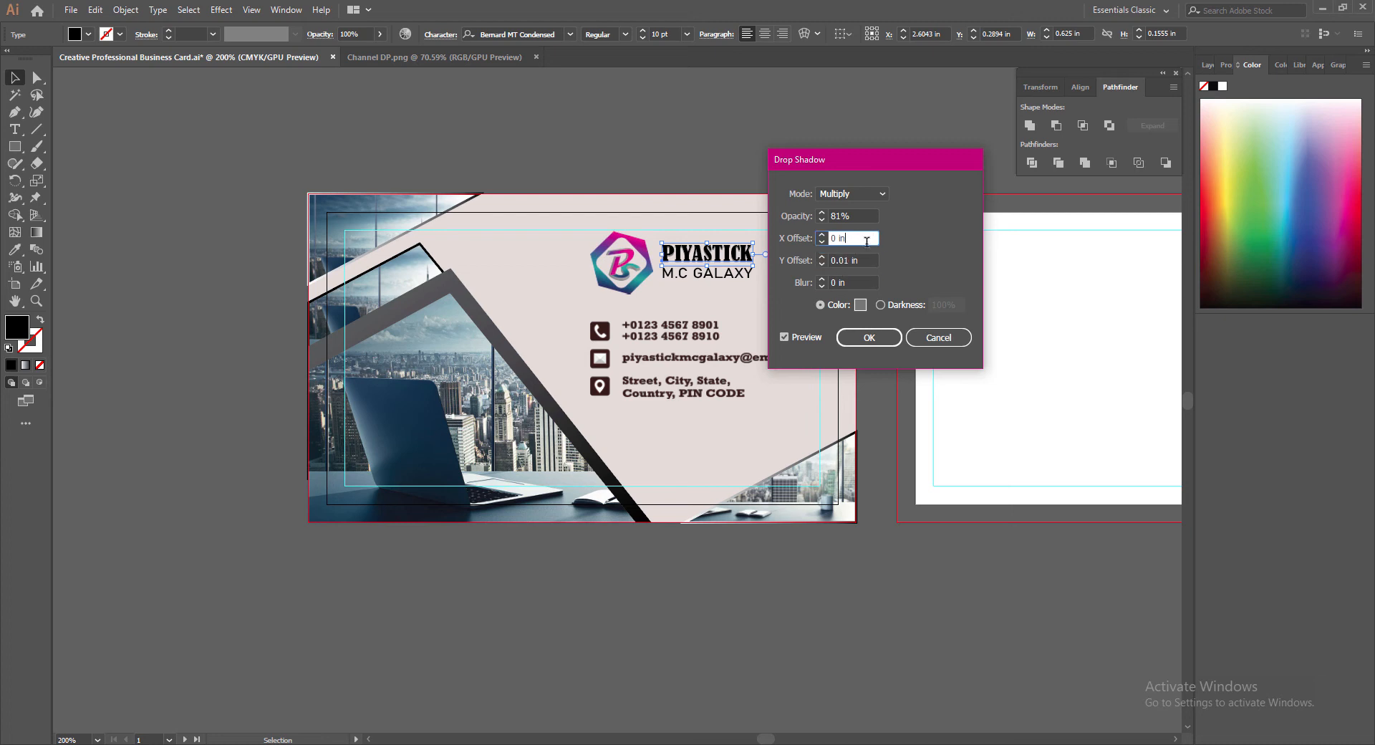
{"action": "left_click", "coordinate": [869, 337]}
{"action": "left_click", "coordinate": [883, 341]}
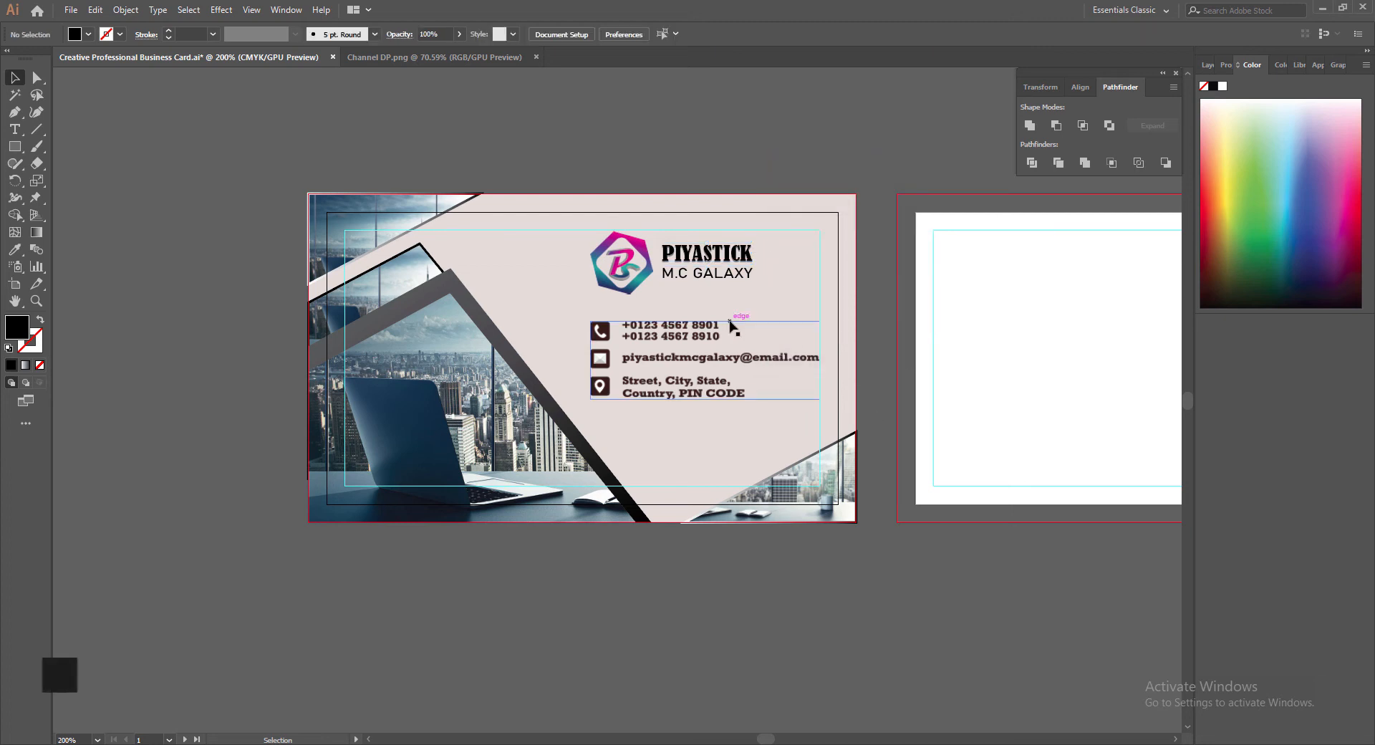
Step: Preview the other Bahnschrift styles on the M.C GALAXY text
{"action": "left_click", "coordinate": [707, 273]}
{"action": "left_click", "coordinate": [684, 34]}
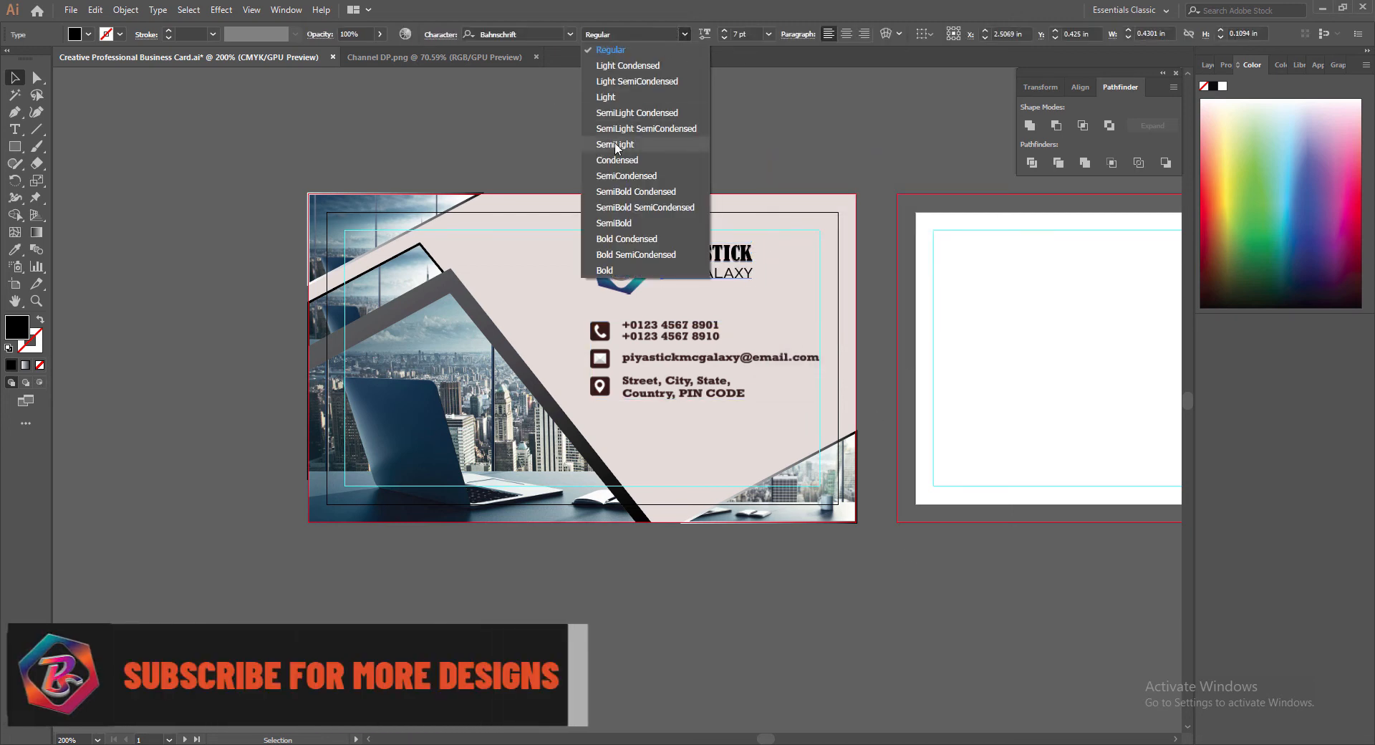
{"action": "left_click", "coordinate": [911, 595]}
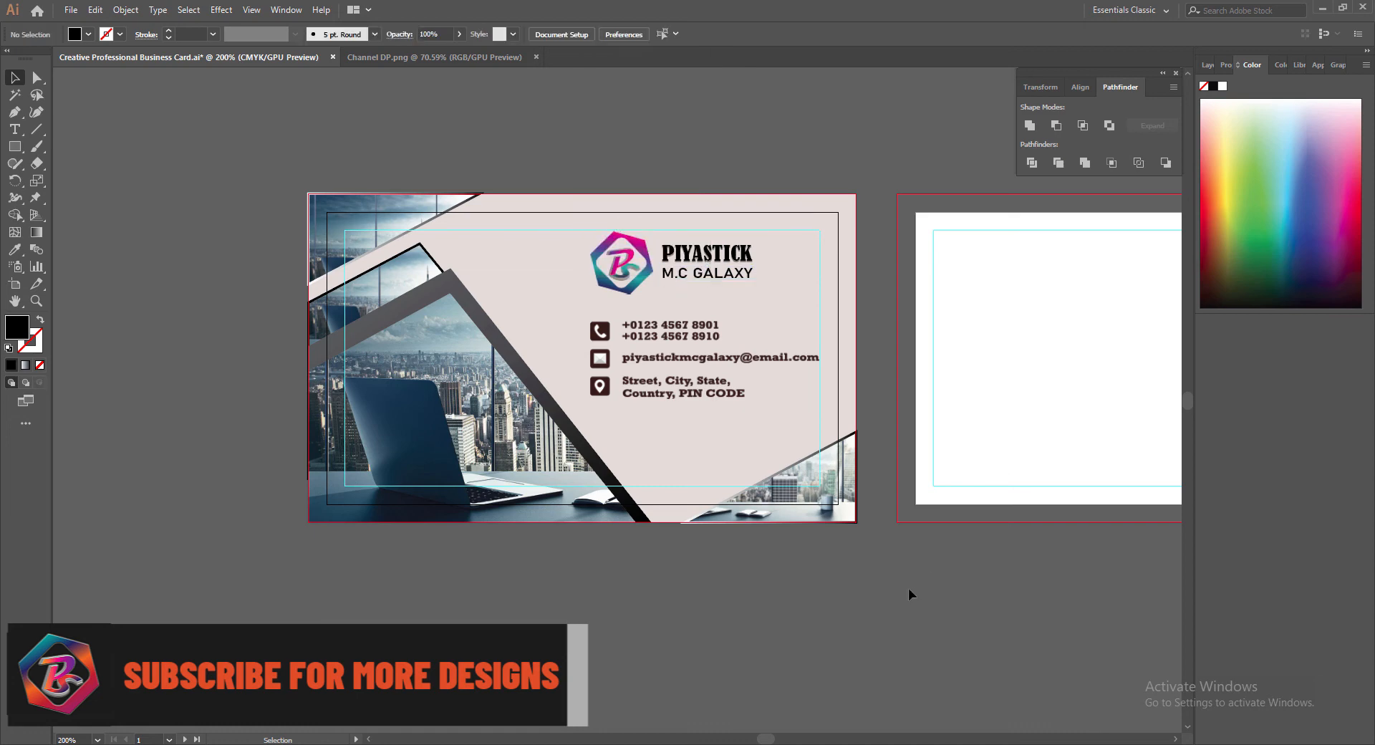
Step: Save the business card document and close the Channel DP.png document
{"action": "key", "text": "ctrl+s"}
{"action": "left_click", "coordinate": [535, 58]}
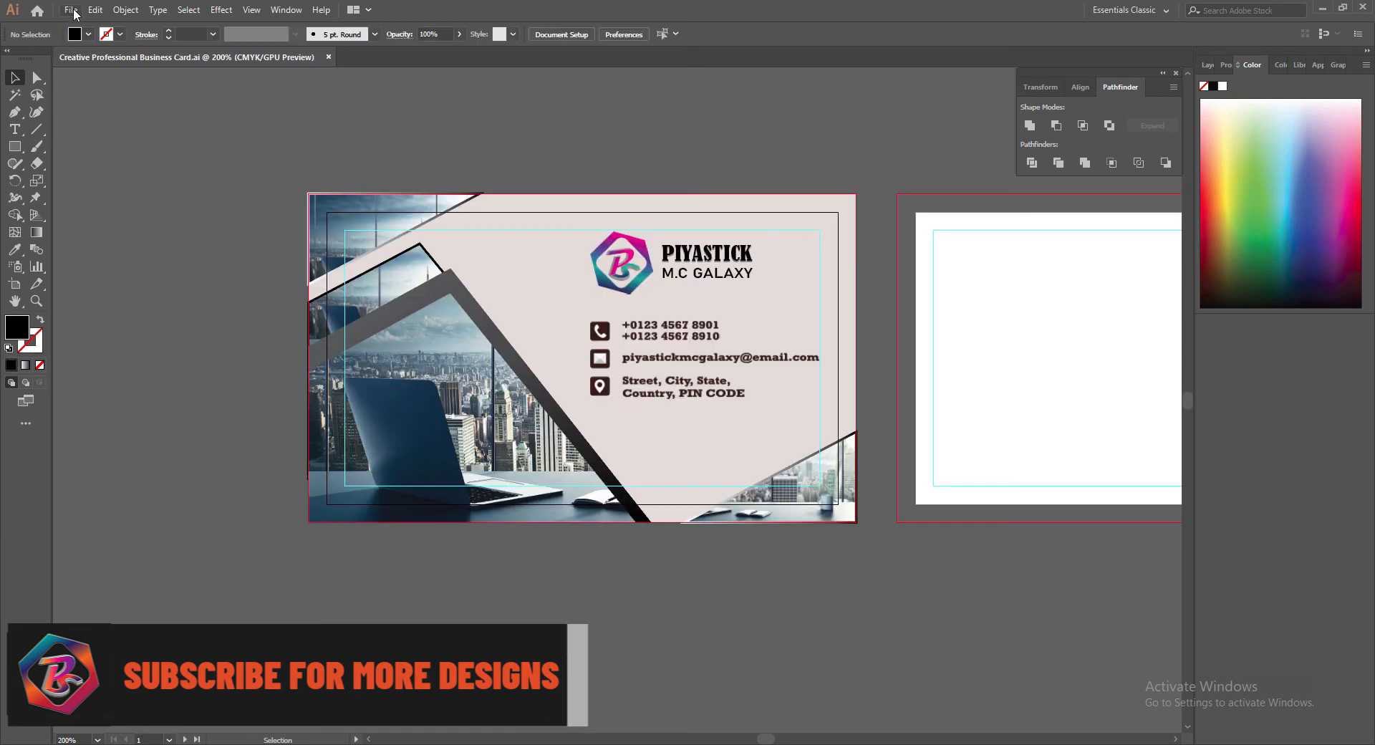
Step: Open send-us-a-text-QR-code.png and place its QR code, about 0.35 in square, below the contact details on the front card
{"action": "left_click", "coordinate": [72, 10]}
{"action": "mouse_move", "coordinate": [154, 67]}
{"action": "left_click", "coordinate": [368, 273]}
{"action": "left_click_drag", "start_coordinate": [614, 383], "coordinate": [737, 568]}
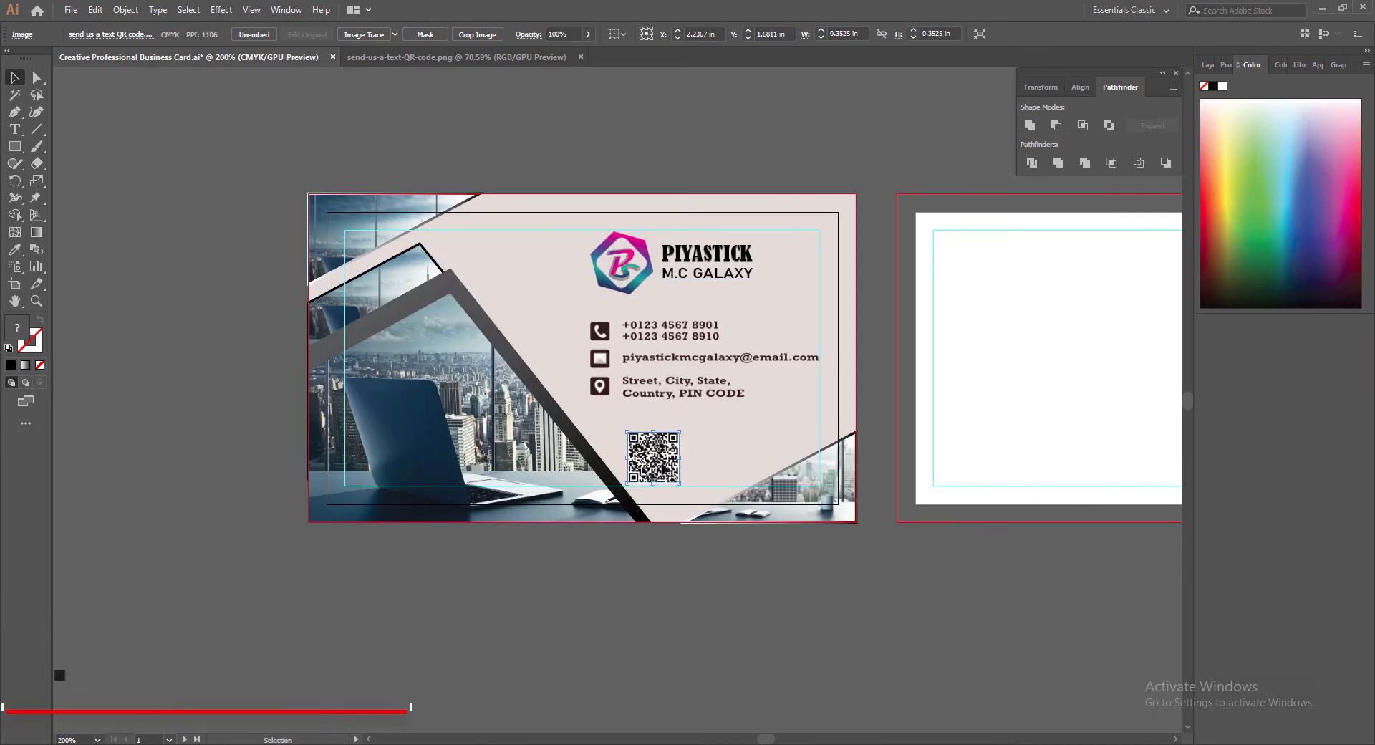
Step: Move the QR code rightward on the front card, resizing it to about 0.3 in square, and nudge the contact details block down slightly
{"action": "left_click_drag", "start_coordinate": [654, 460], "coordinate": [706, 441]}
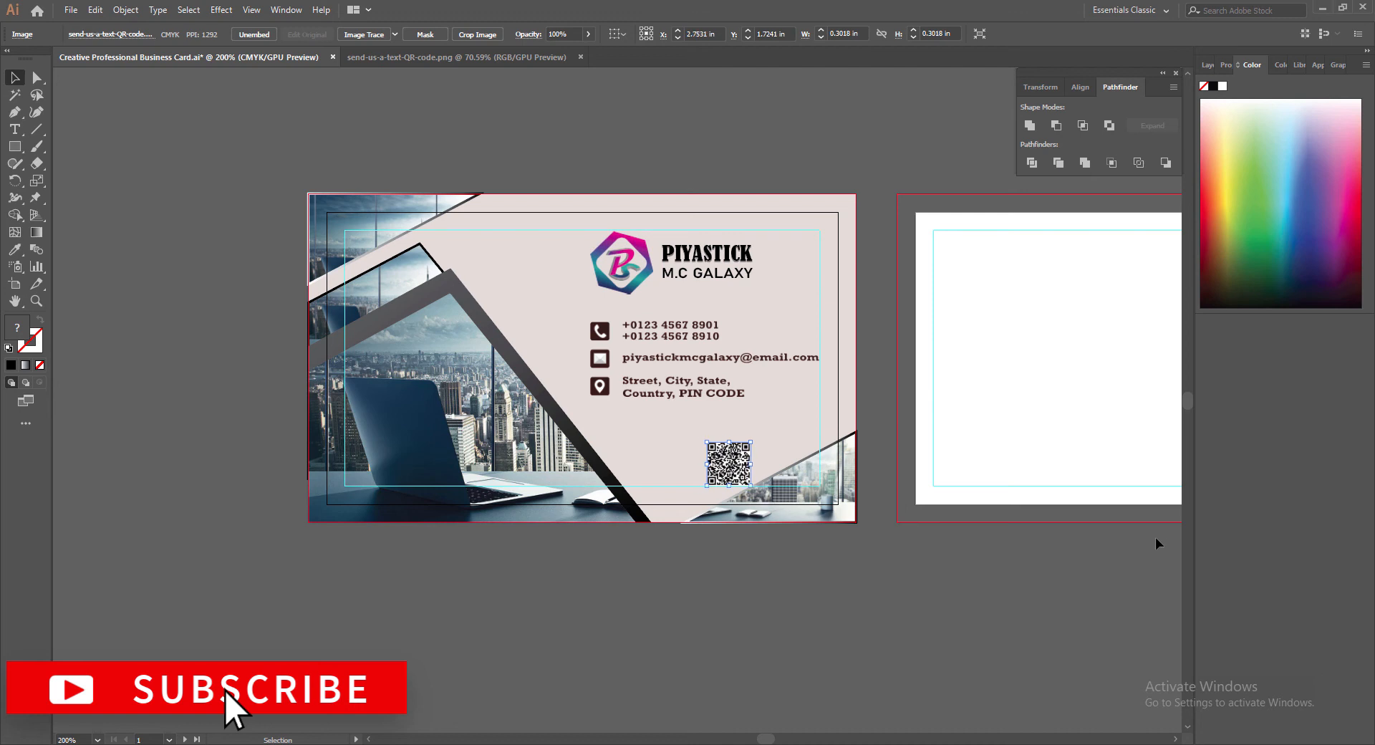
{"action": "left_click", "coordinate": [1117, 541]}
{"action": "left_click", "coordinate": [788, 387]}
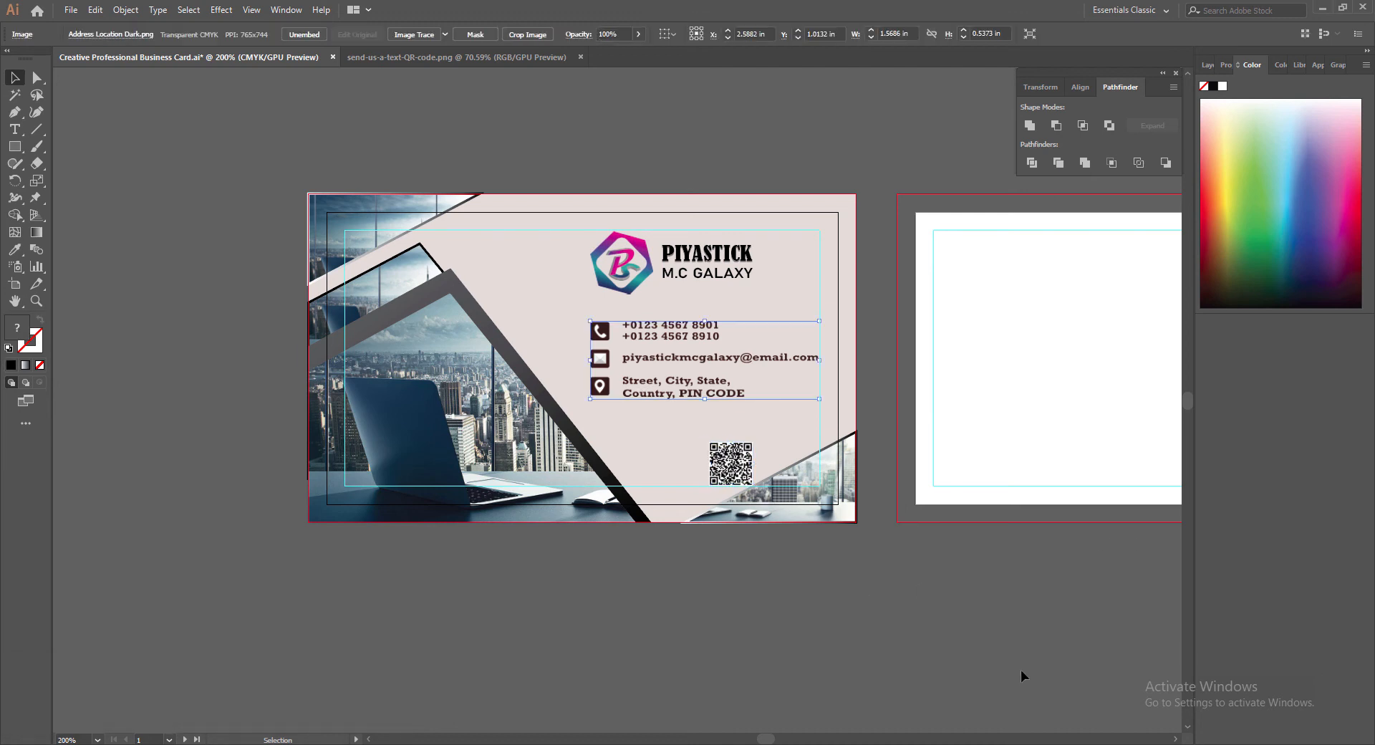
{"action": "key", "text": "Down"}
{"action": "key", "text": "Down"}
{"action": "key", "text": "Down"}
{"action": "key", "text": "Down"}
{"action": "left_click", "coordinate": [922, 669]}
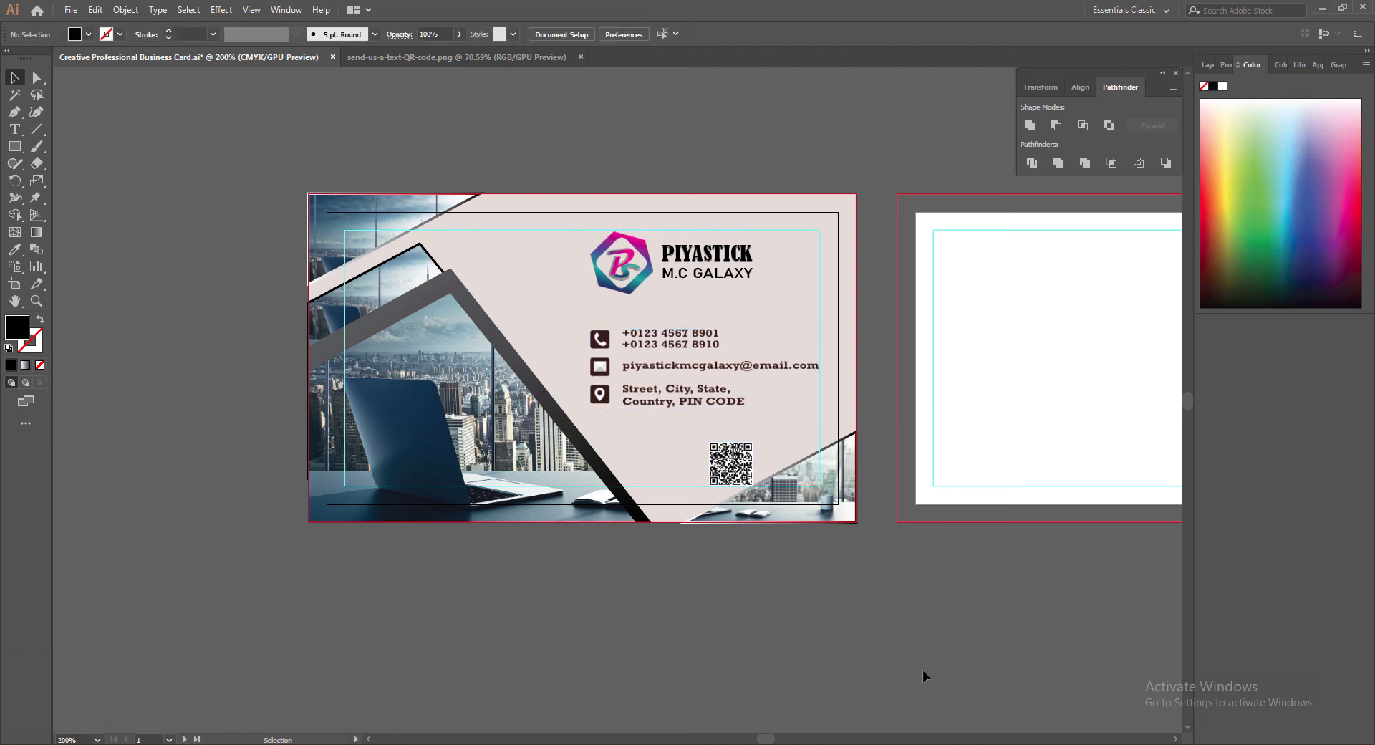
Step: Save the business card document and close the send-us-a-text-QR-code.png document
{"action": "key", "text": "ctrl+s"}
{"action": "left_click", "coordinate": [580, 57]}
Step: Lighten the front card's background rectangle by setting its fill to F2EBEB
{"action": "left_click", "coordinate": [687, 430]}
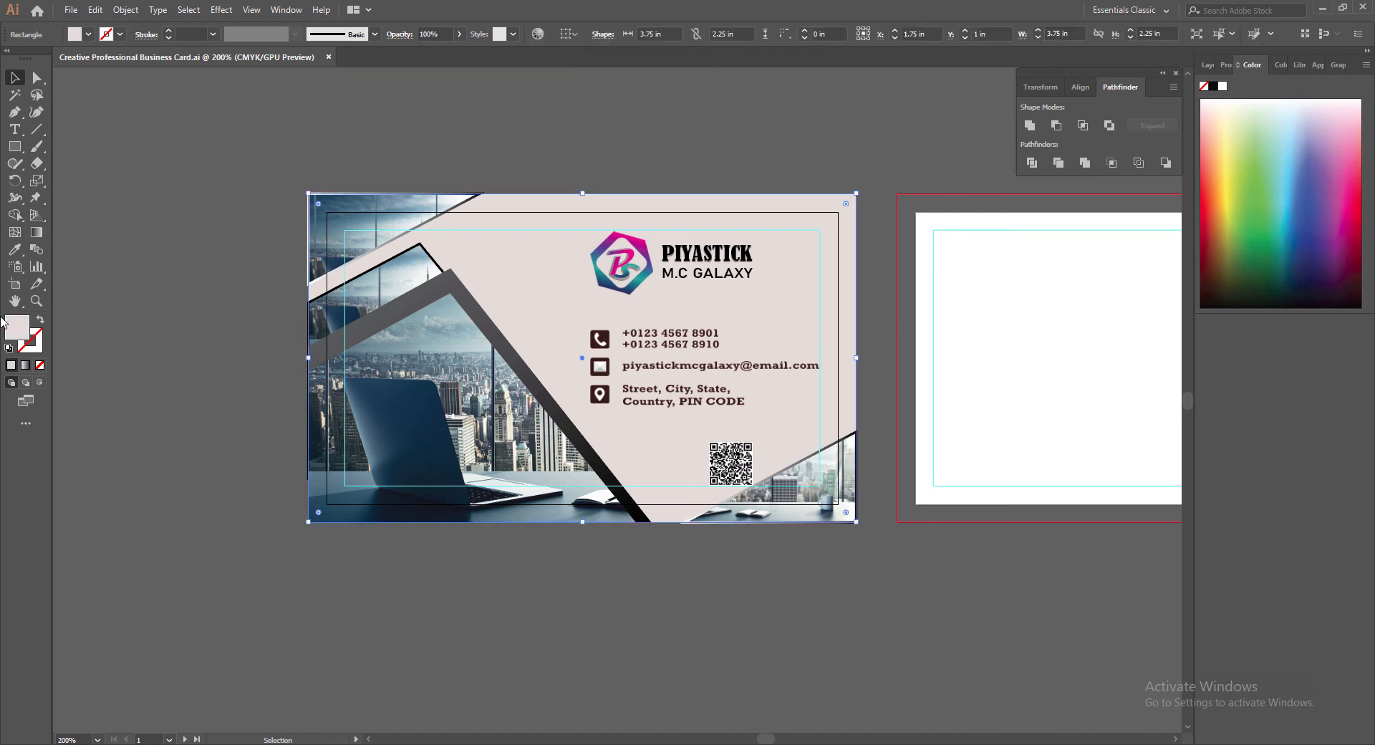
{"action": "double_click", "coordinate": [17, 327]}
{"action": "type", "text": "F2EBEB"}
{"action": "left_click", "coordinate": [540, 439]}
{"action": "left_click", "coordinate": [596, 642]}
Step: Set the default fill to a very pale pink with nothing selected
{"action": "double_click", "coordinate": [21, 331]}
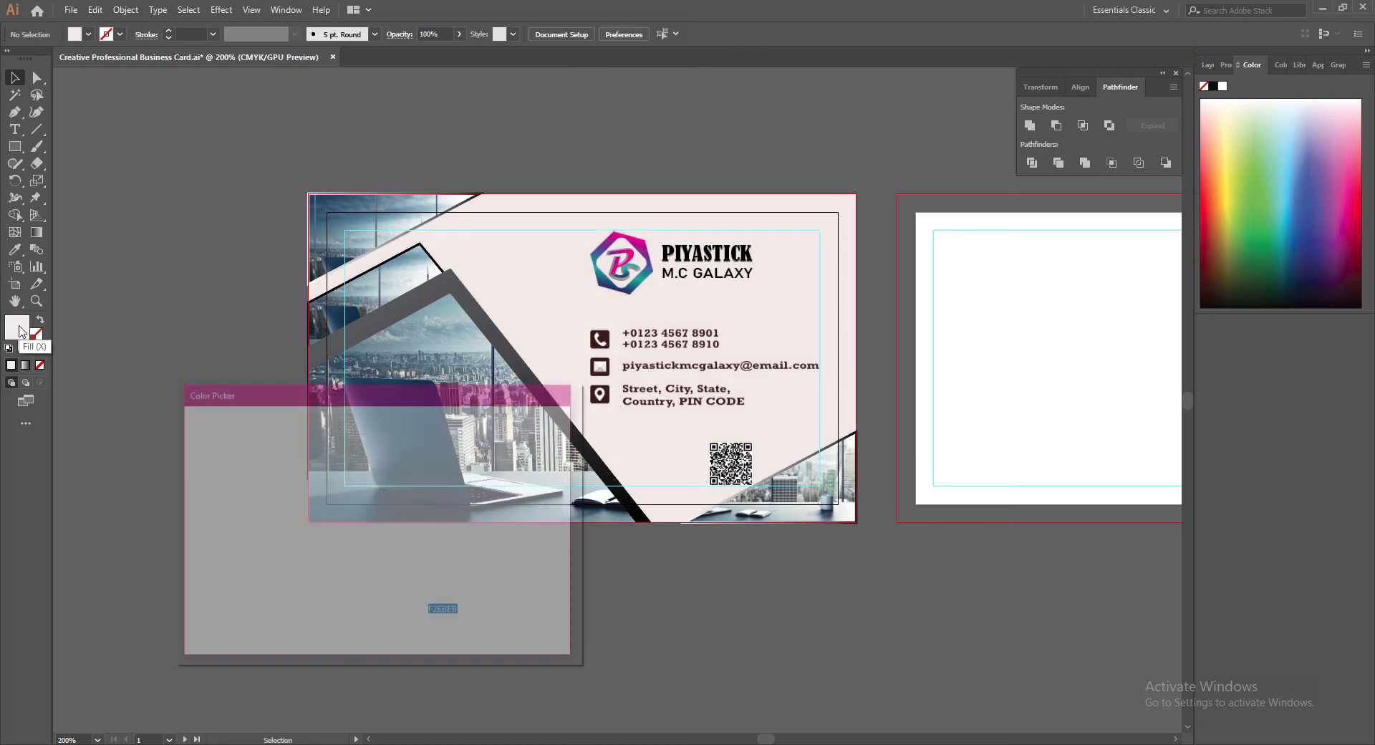
{"action": "left_click_drag", "start_coordinate": [396, 616], "coordinate": [398, 613]}
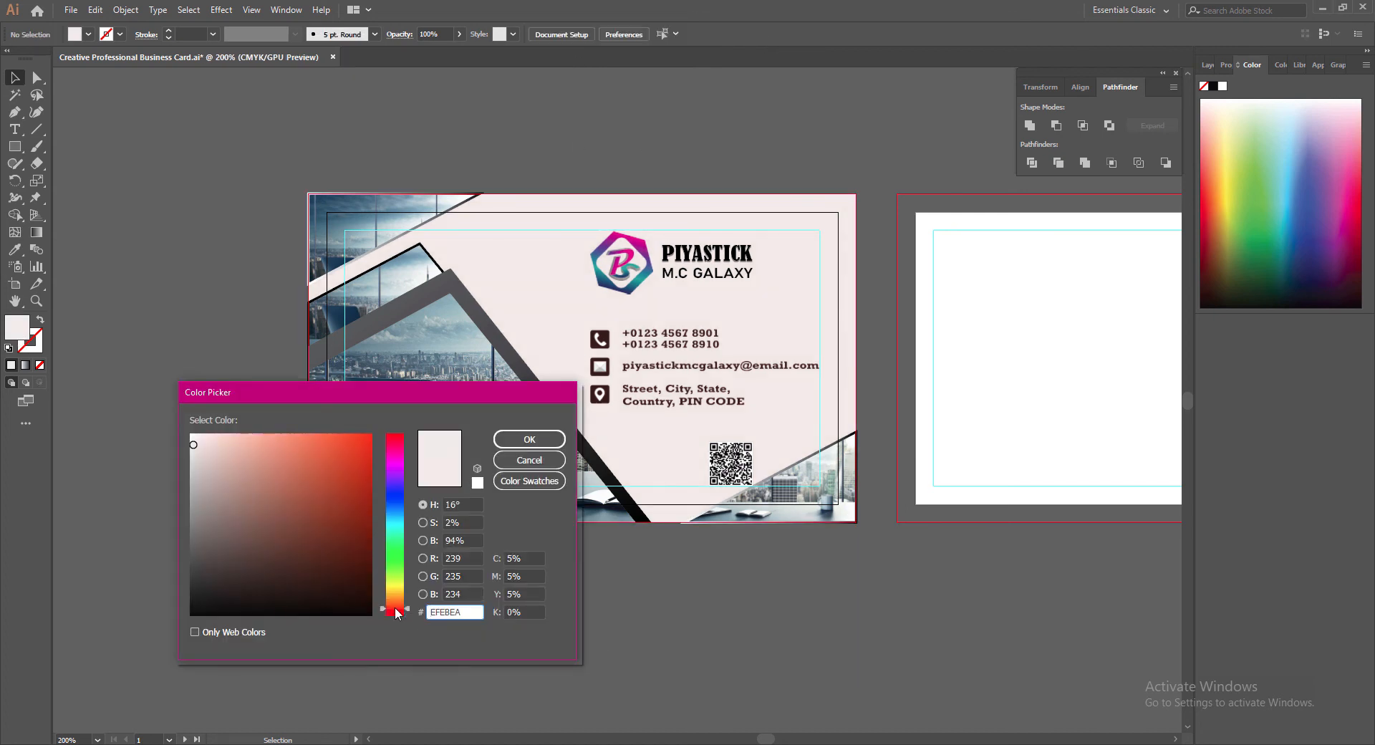
{"action": "left_click", "coordinate": [203, 434]}
{"action": "left_click", "coordinate": [529, 439]}
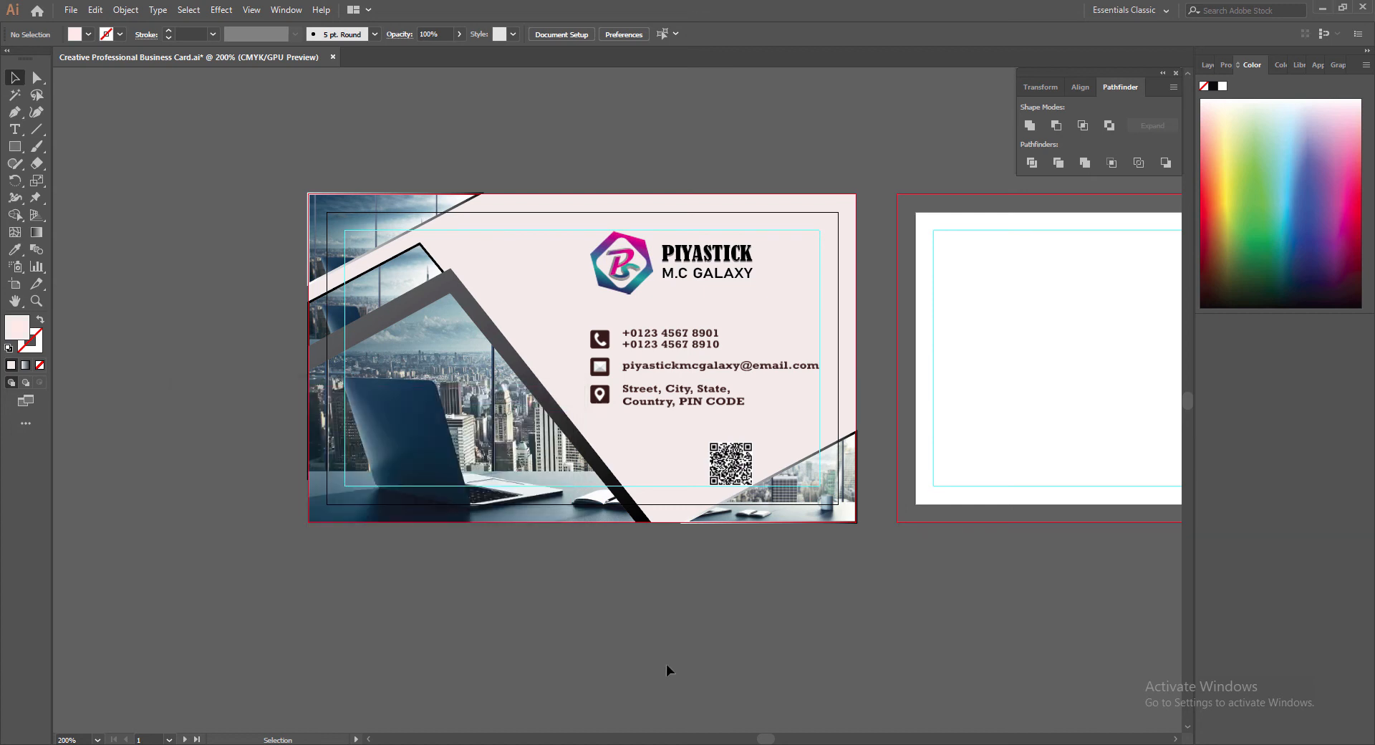
Step: Move the QR code so its left edge lines up with the contact text, and save the document
{"action": "key", "text": "ctrl+z"}
{"action": "key", "text": "ctrl+z"}
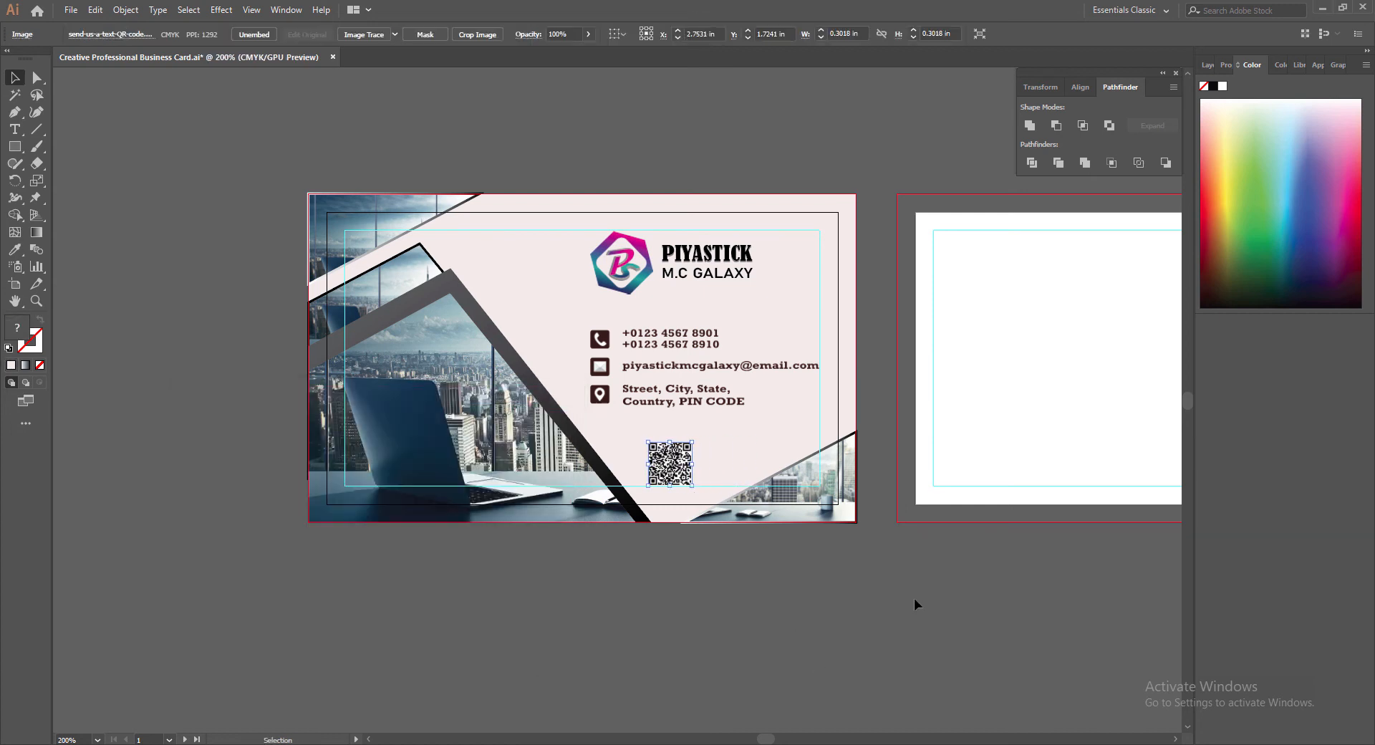
{"action": "key", "text": "ctrl+z"}
{"action": "key", "text": "ctrl+z"}
{"action": "key", "text": "ctrl+z"}
{"action": "key", "text": "ctrl+z"}
{"action": "left_click", "coordinate": [750, 607]}
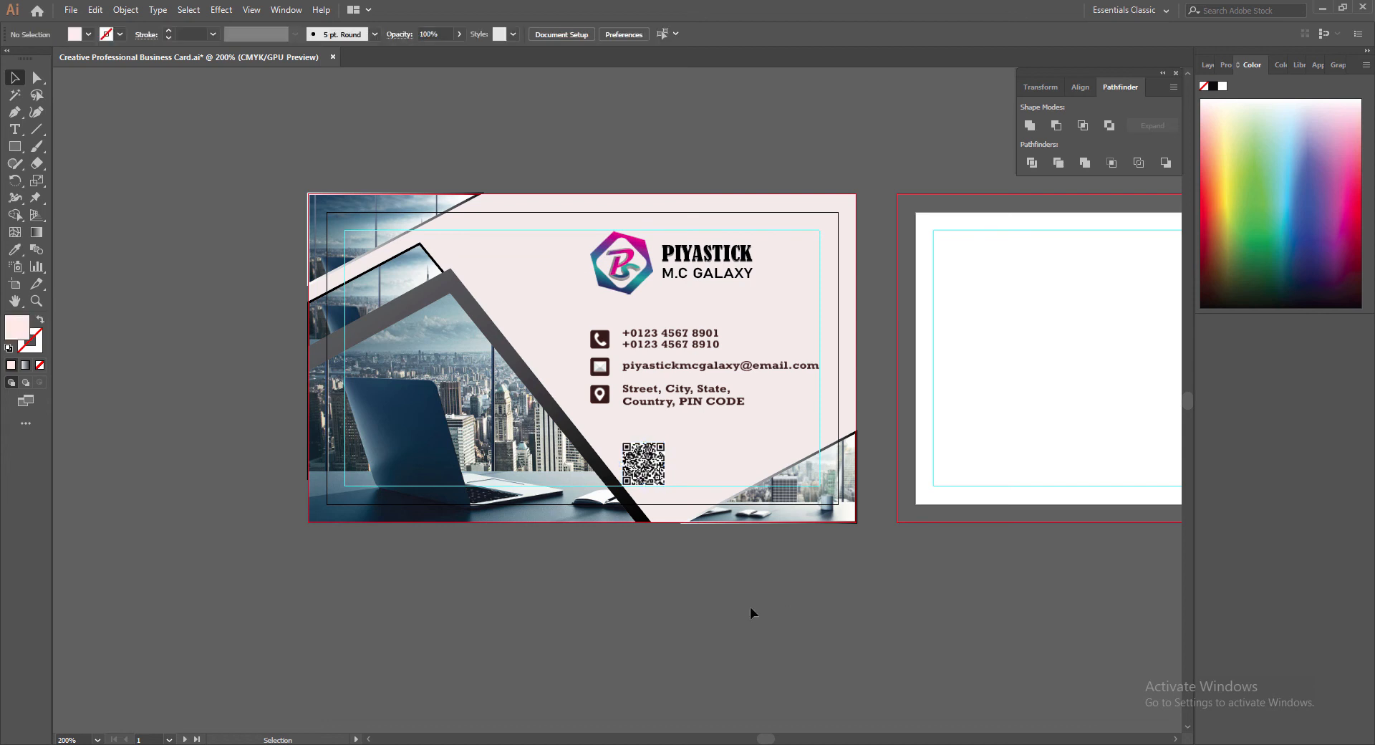
{"action": "key", "text": "ctrl+s"}
Step: Duplicate the whole front card design onto the second artboard, aligned to its bleed edges
{"action": "left_click_drag", "start_coordinate": [770, 739], "coordinate": [776, 741]}
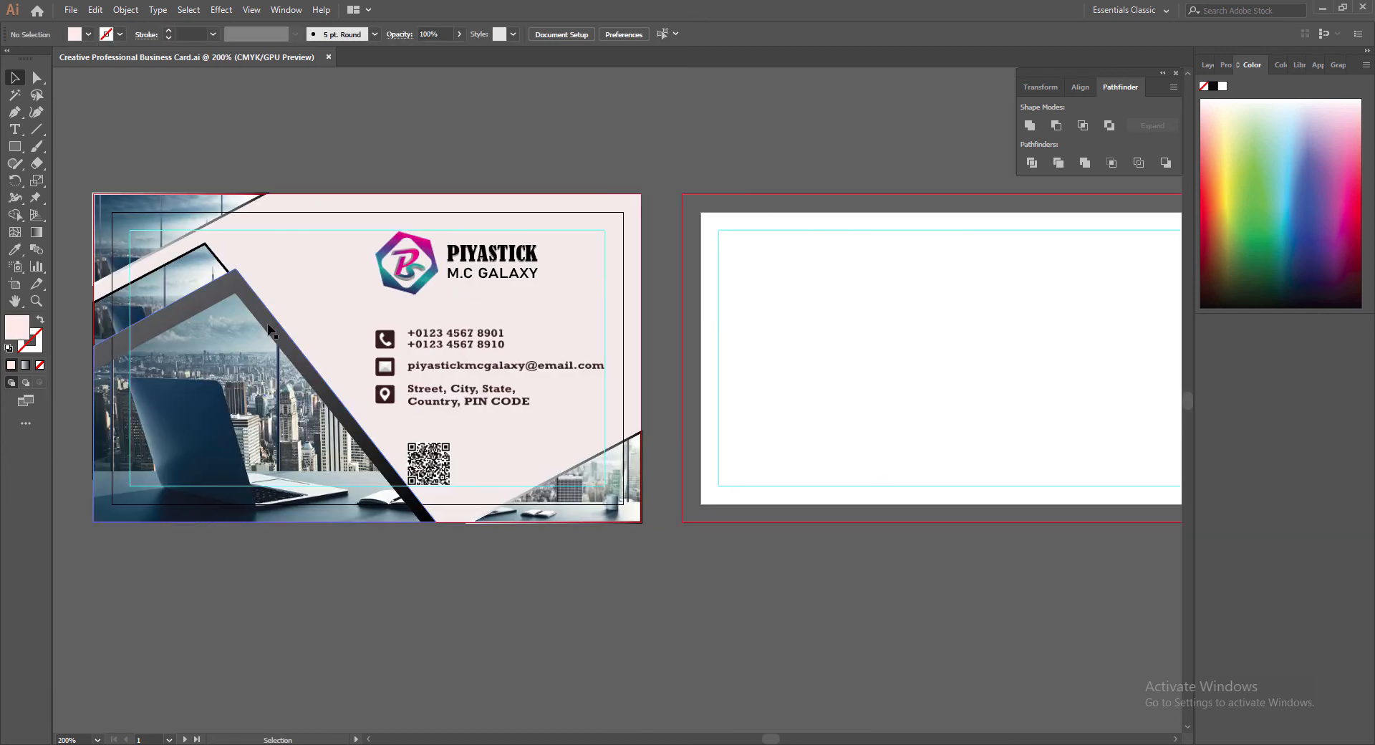
{"action": "left_click_drag", "start_coordinate": [68, 246], "coordinate": [662, 567]}
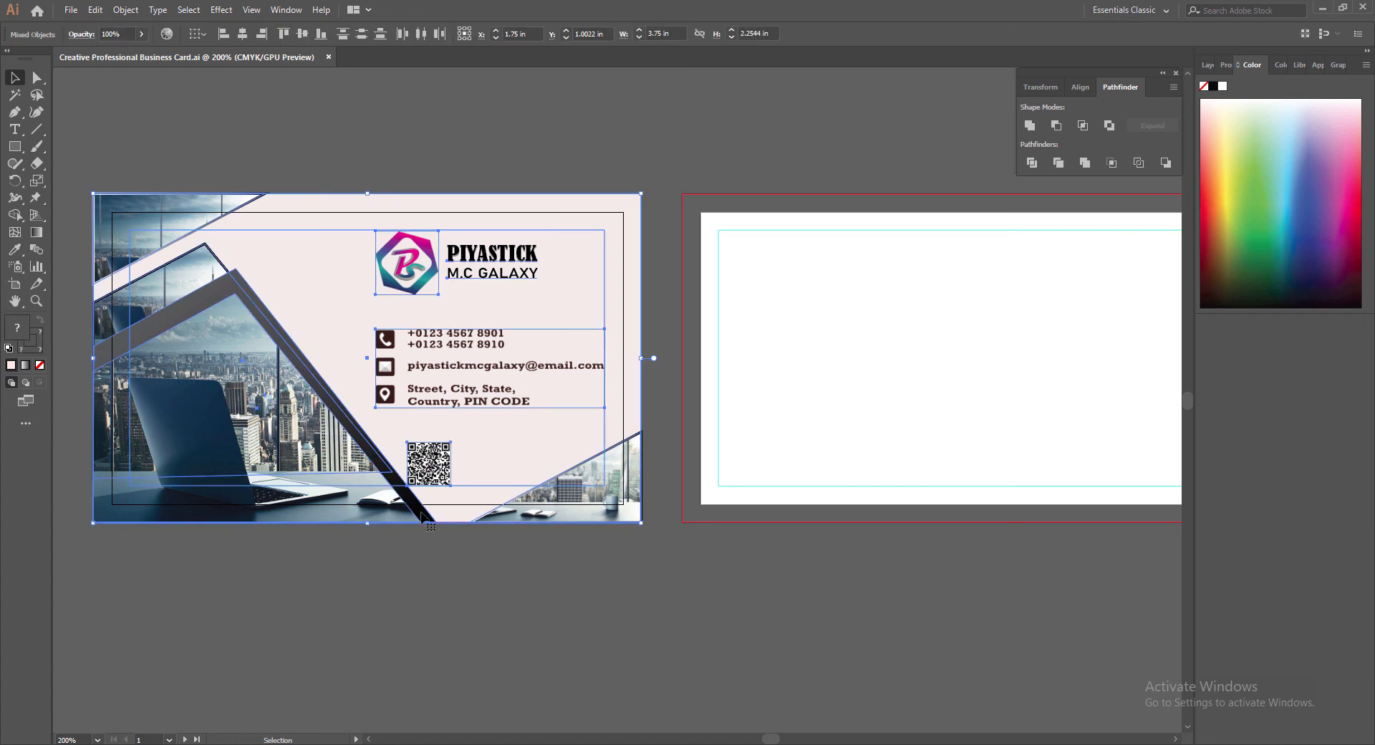
{"action": "left_click", "coordinate": [1175, 739]}
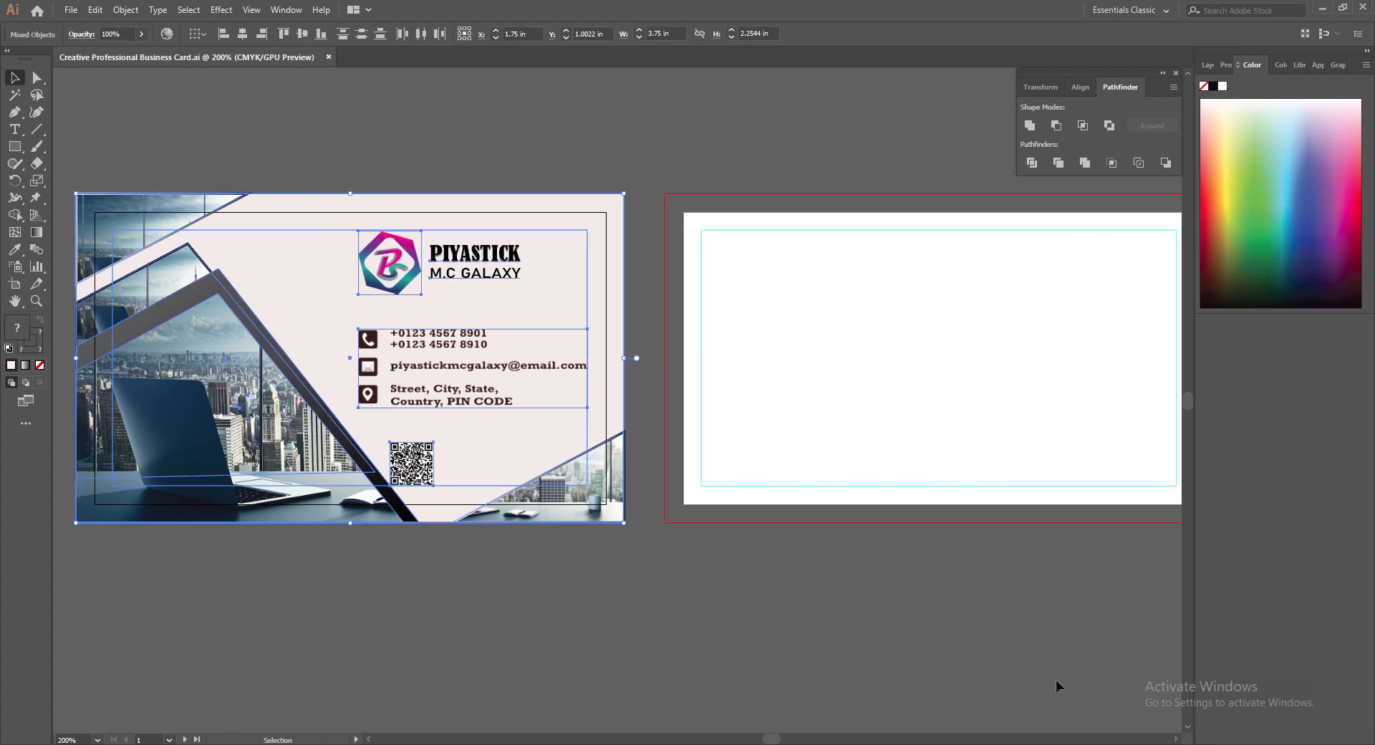
{"action": "left_click", "coordinate": [1175, 738]}
{"action": "left_click", "coordinate": [1175, 738]}
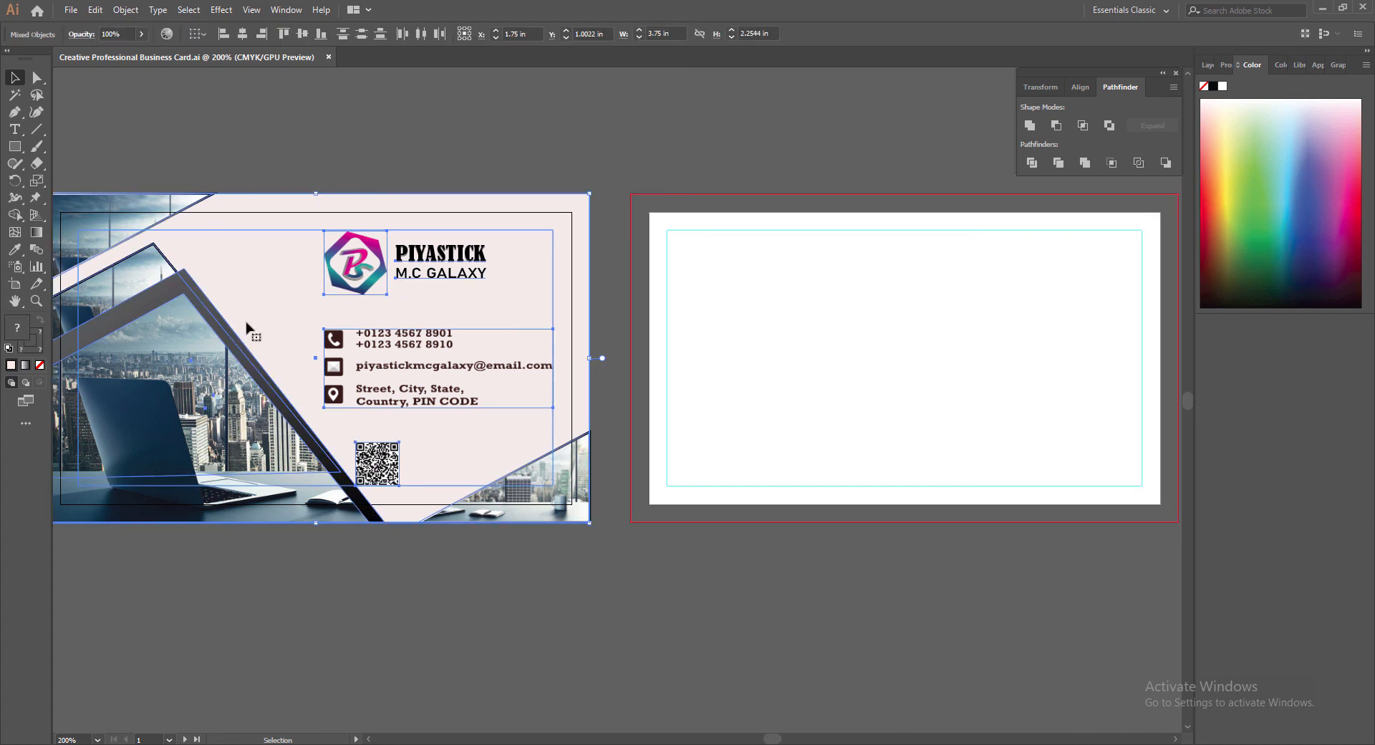
{"action": "left_click_drag", "start_coordinate": [251, 323], "coordinate": [836, 320]}
Step: Reflect the duplicated card design across the vertical axis at 90°
{"action": "left_click_drag", "start_coordinate": [772, 738], "coordinate": [776, 738]}
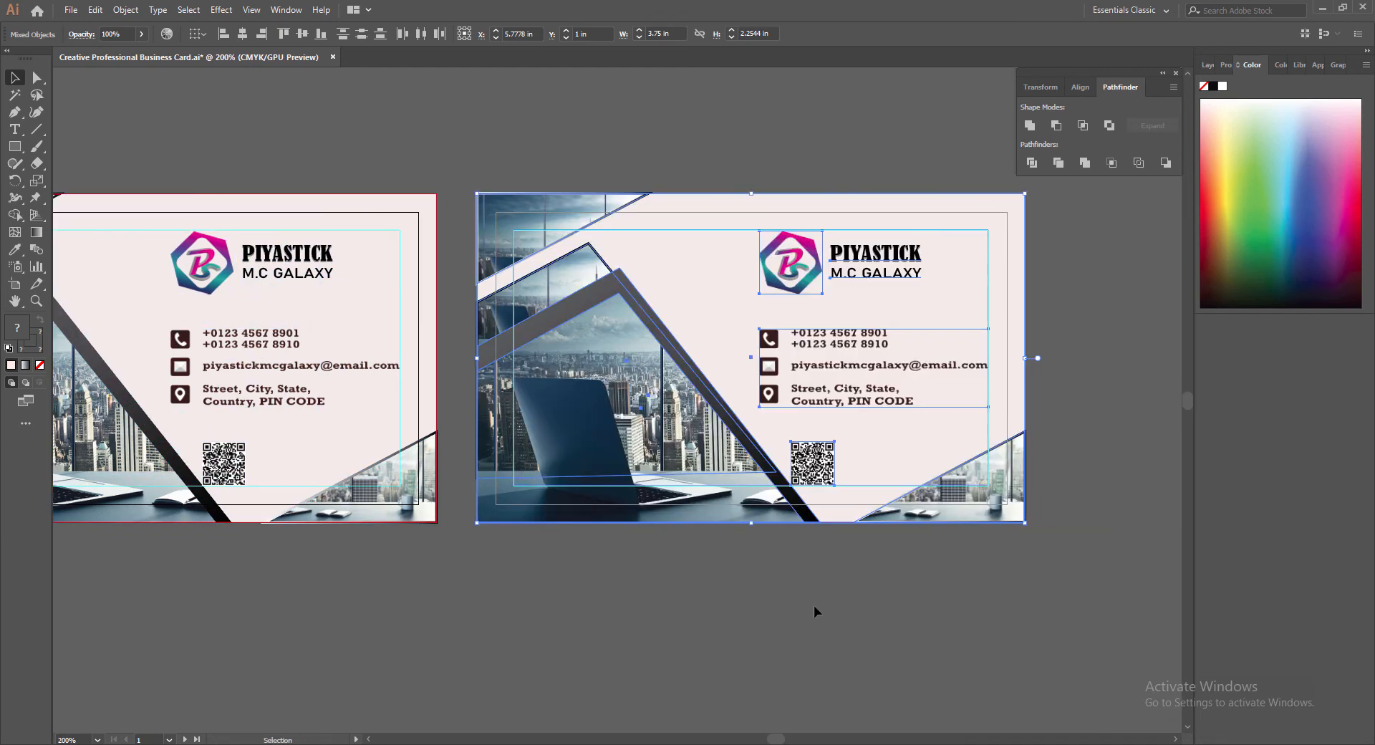
{"action": "right_click", "coordinate": [688, 416]}
{"action": "mouse_move", "coordinate": [732, 538]}
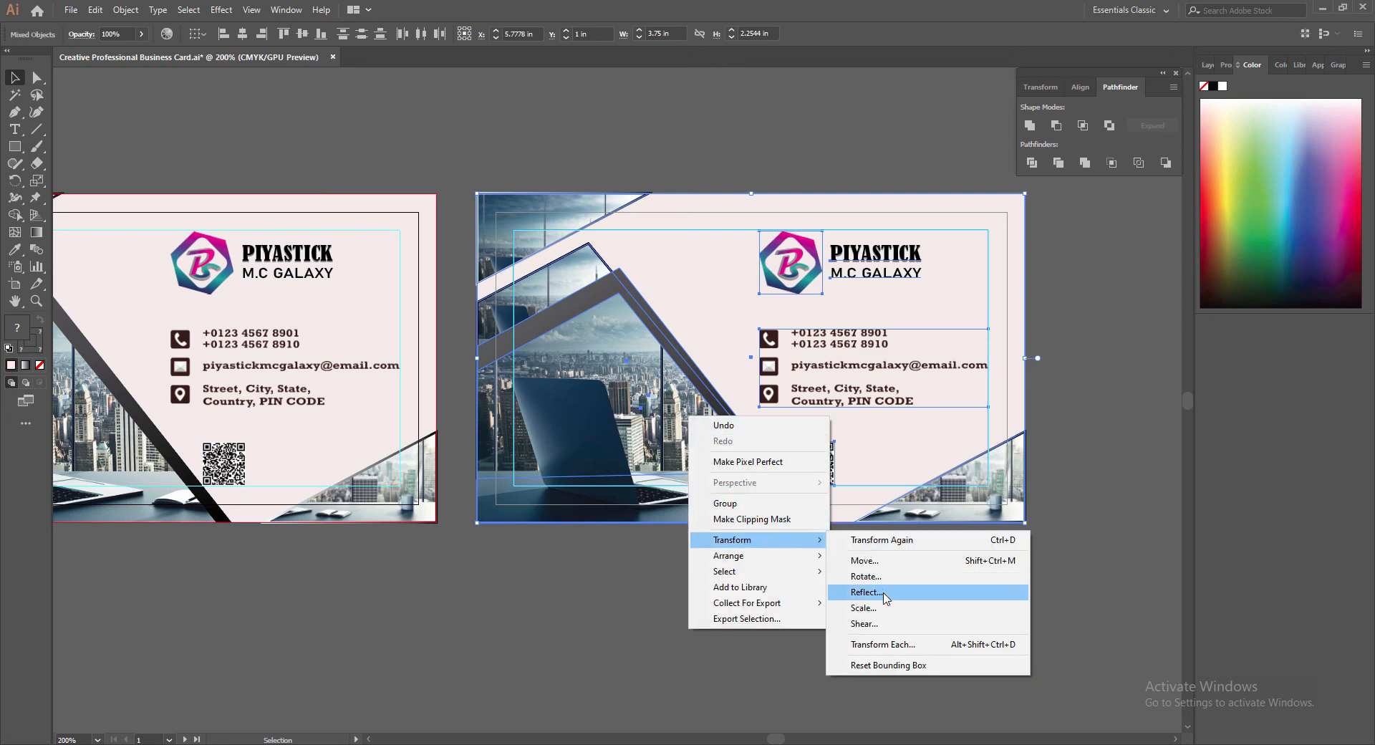
{"action": "left_click", "coordinate": [882, 594]}
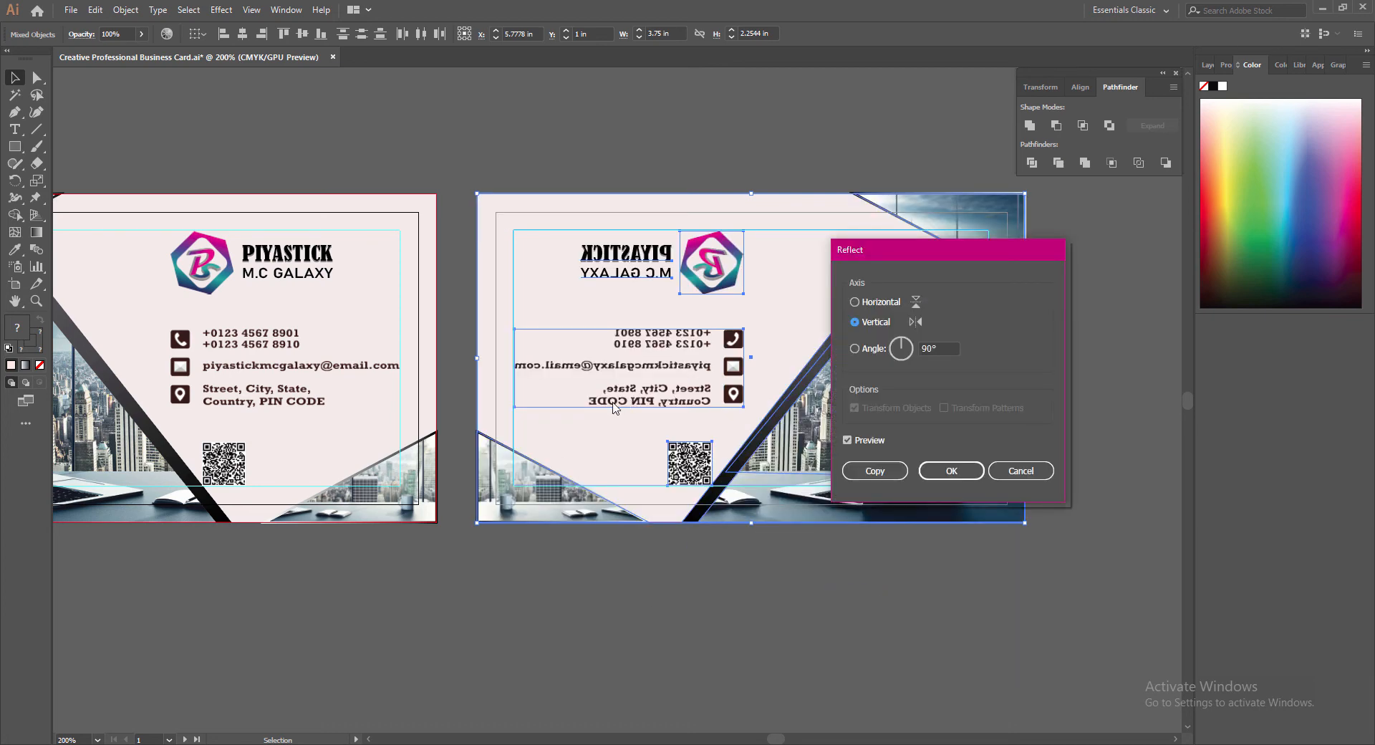
{"action": "left_click", "coordinate": [951, 471]}
{"action": "left_click", "coordinate": [799, 630]}
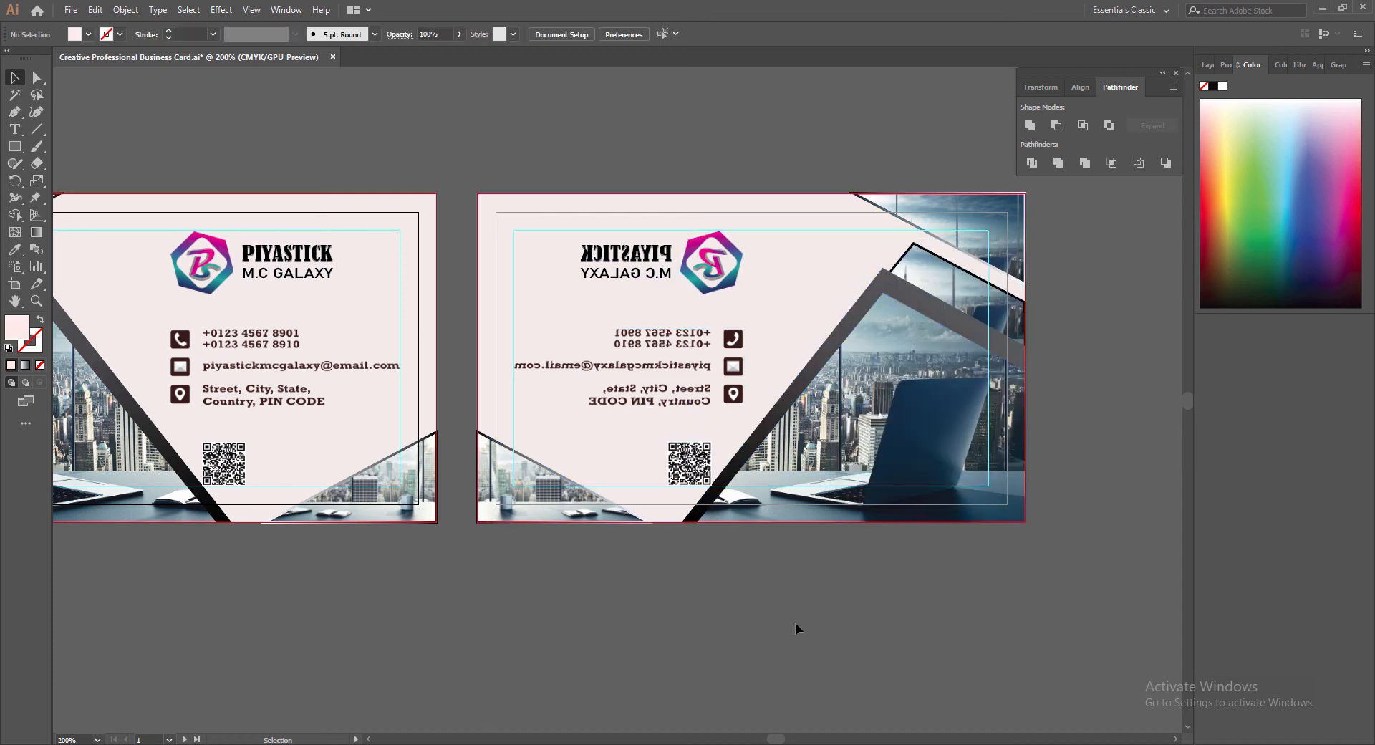
Step: Delete the mirrored logo, PIYASTICK and M.C GALAXY texts, contact details and QR code from the back card
{"action": "left_click", "coordinate": [713, 290]}
{"action": "key", "text": "Delete"}
{"action": "left_click", "coordinate": [650, 256]}
{"action": "key", "text": "Delete"}
{"action": "left_click", "coordinate": [659, 274]}
{"action": "key", "text": "Delete"}
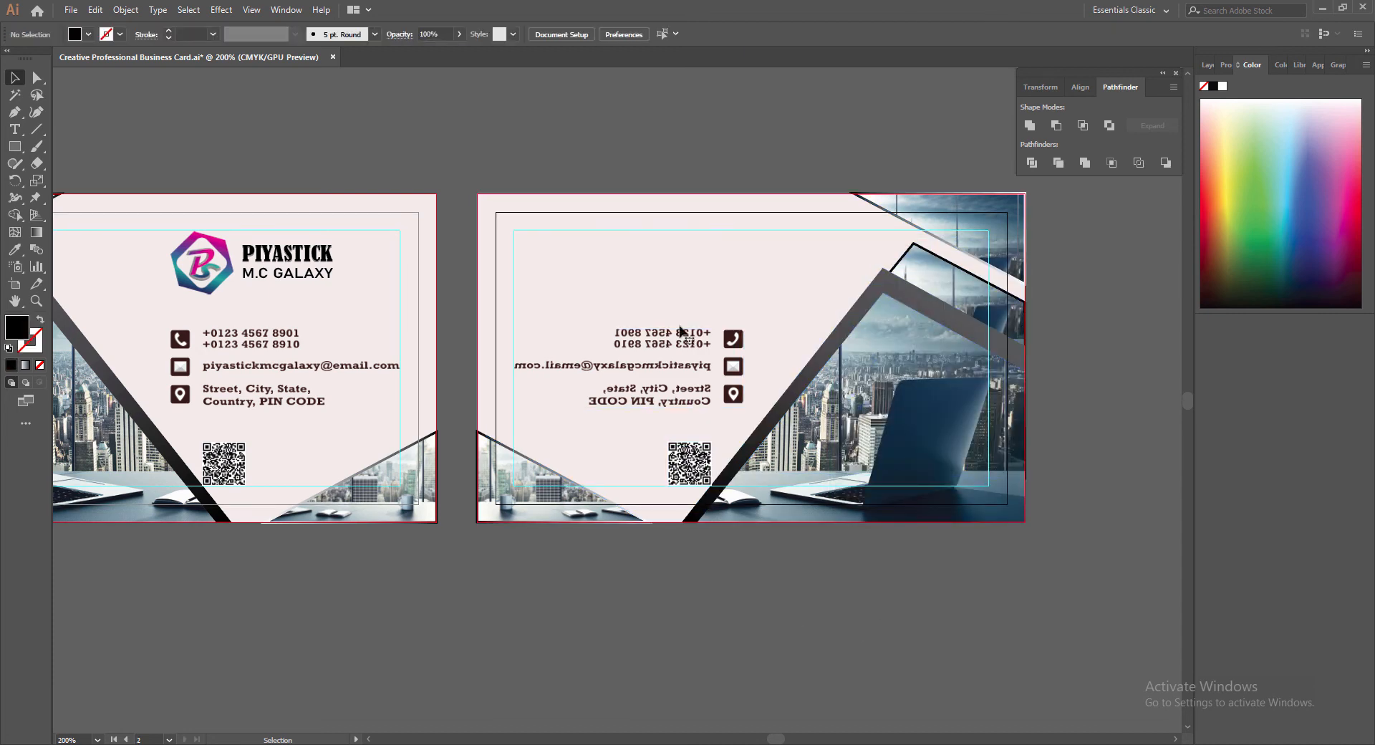
{"action": "left_click", "coordinate": [675, 333]}
{"action": "key", "text": "Delete"}
{"action": "left_click", "coordinate": [694, 475]}
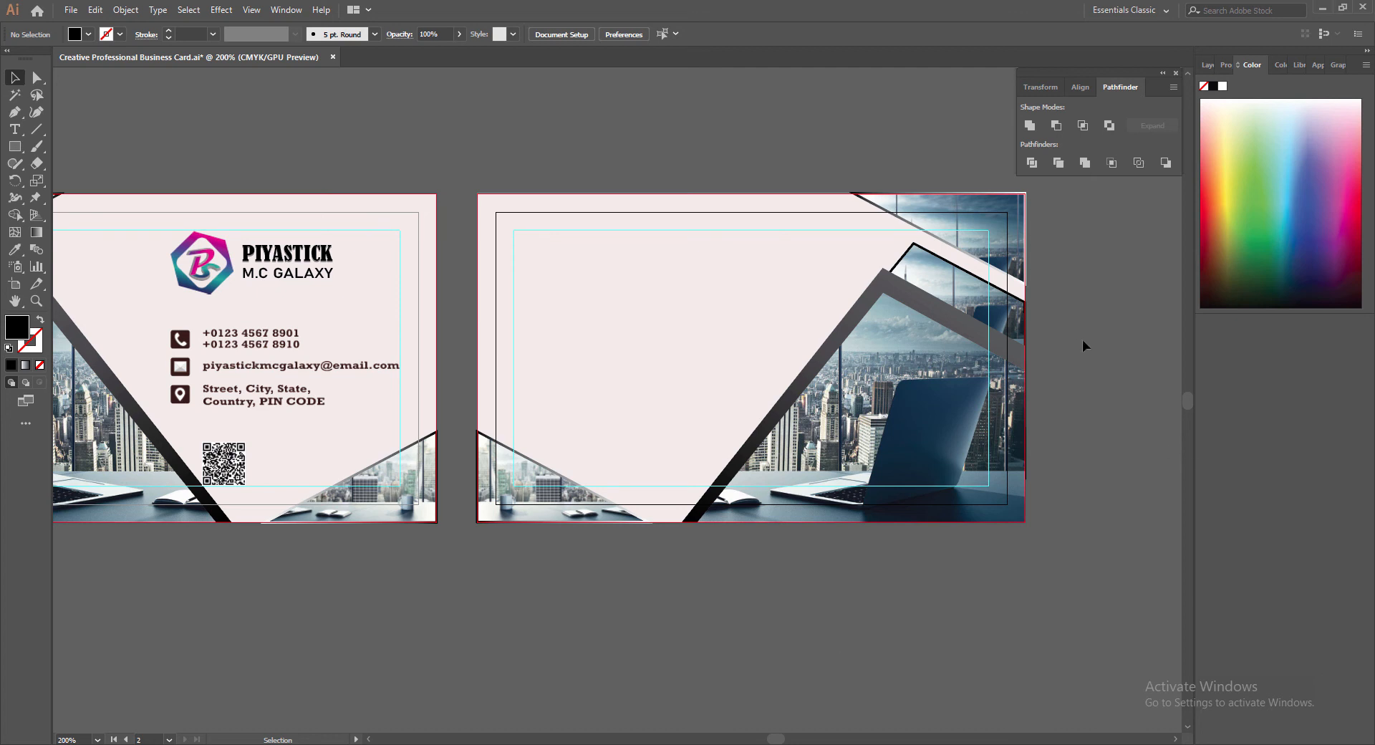
Step: Recolour the back card's background rectangle dark grey, trying 262626 and settling on 3F3F3F, and save the document
{"action": "left_click", "coordinate": [631, 354]}
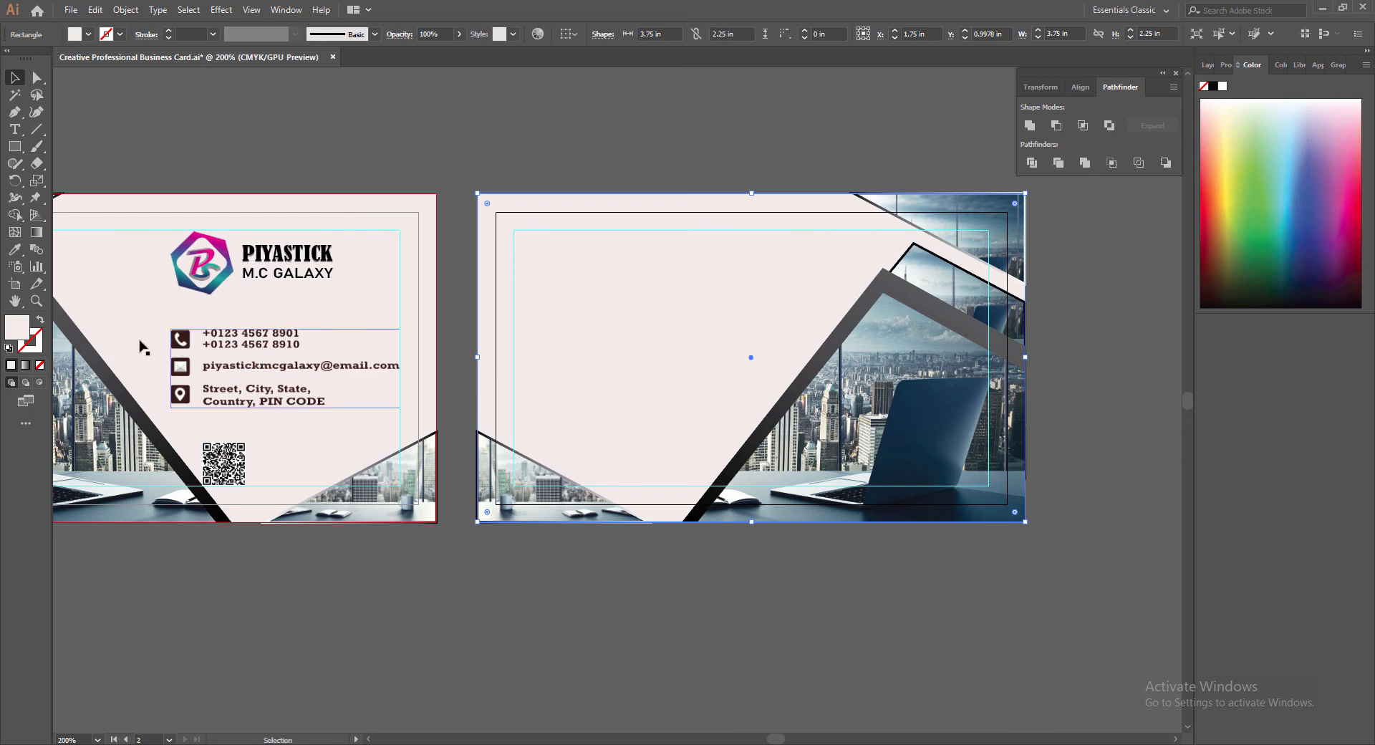
{"action": "double_click", "coordinate": [17, 331]}
{"action": "type", "text": "2B2B2B"}
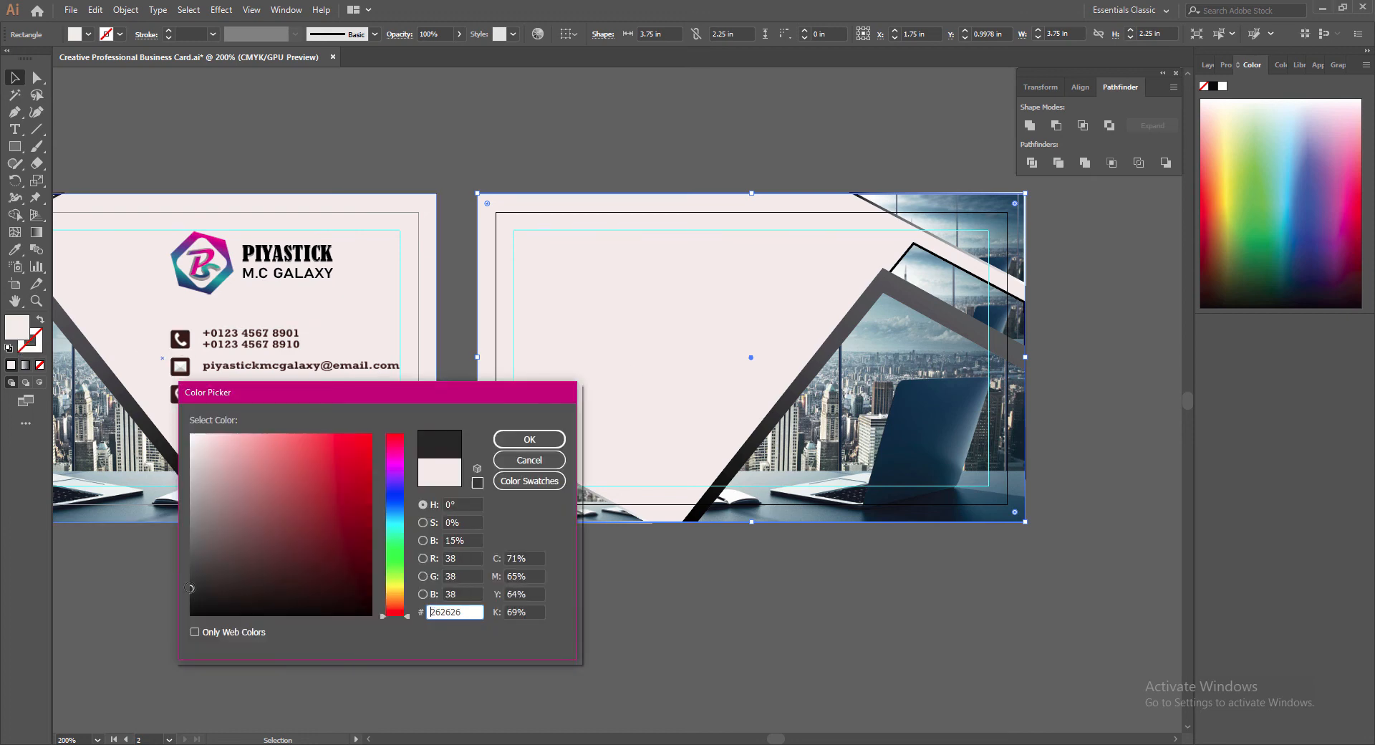
{"action": "left_click", "coordinate": [501, 444]}
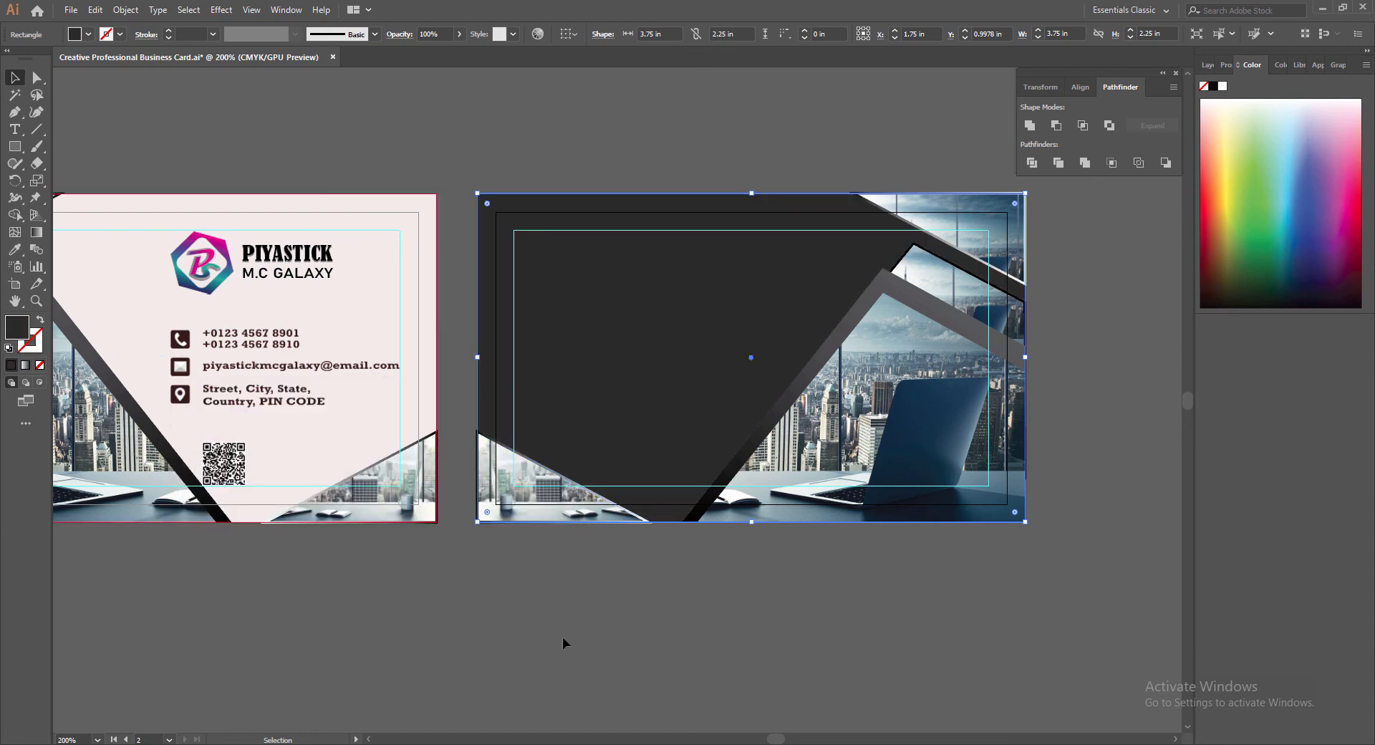
{"action": "double_click", "coordinate": [17, 327]}
{"action": "type", "text": "3F3F3F"}
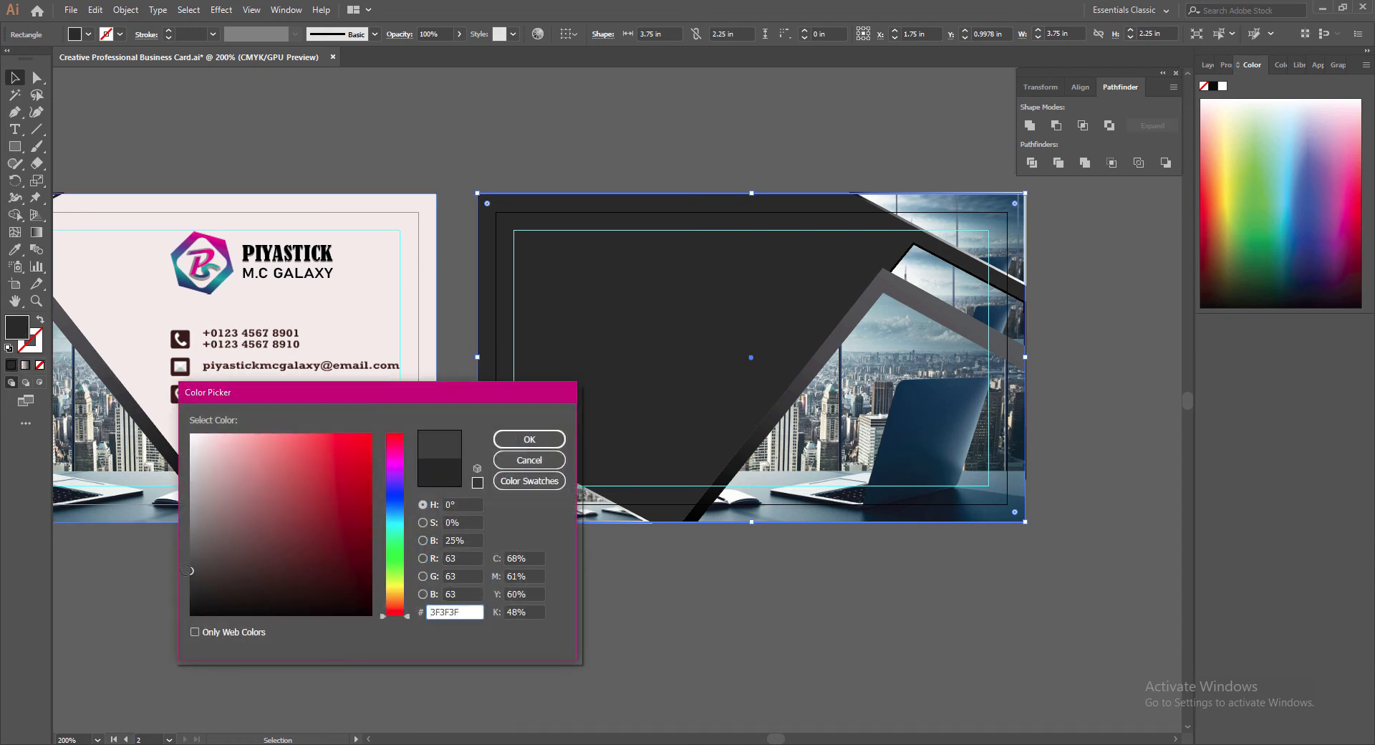
{"action": "left_click", "coordinate": [529, 439]}
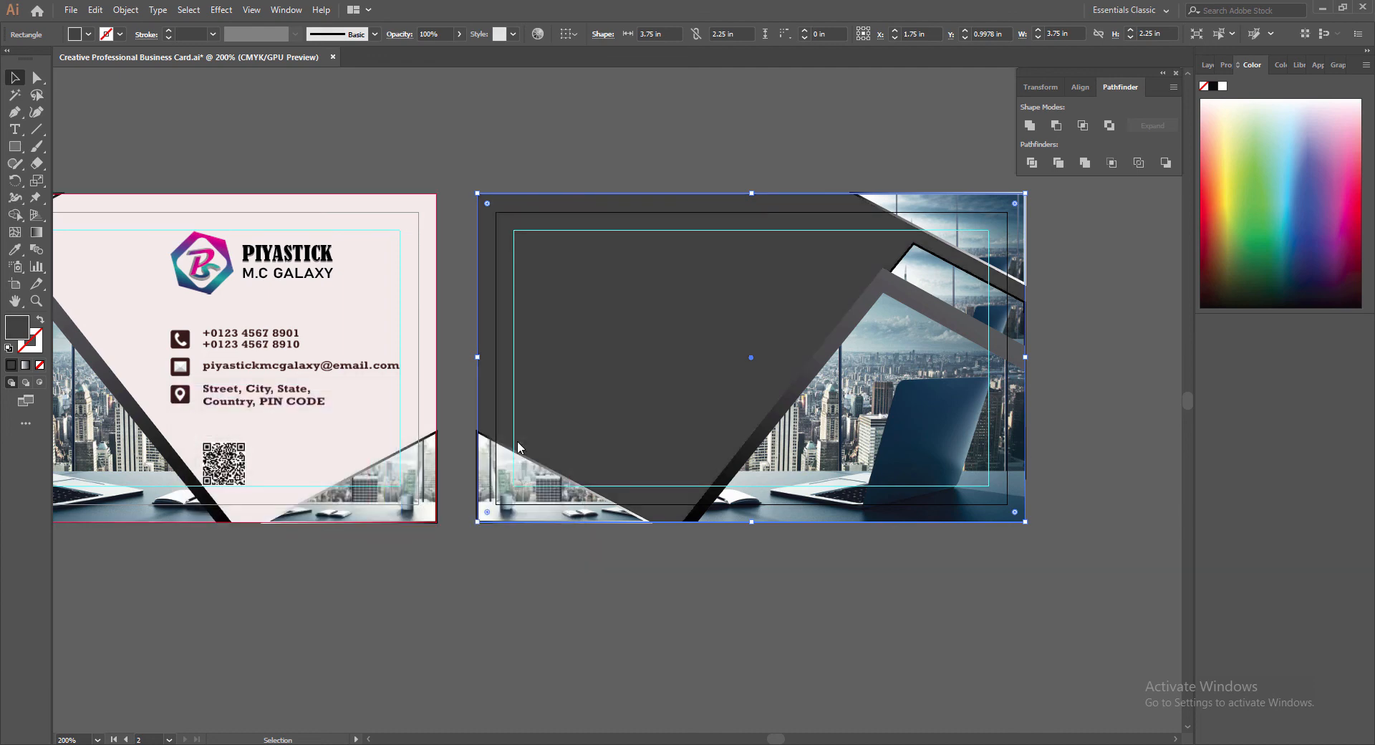
{"action": "left_click", "coordinate": [673, 607]}
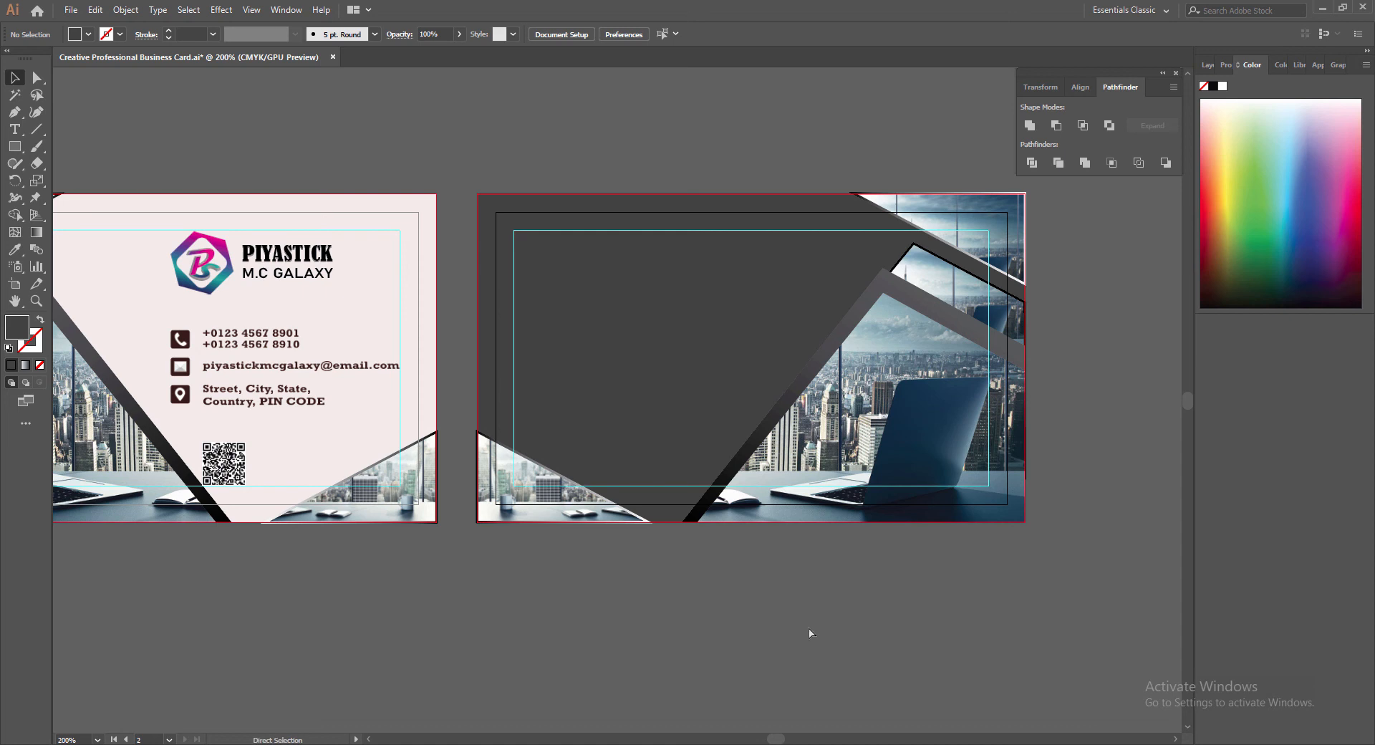
{"action": "key", "text": "ctrl+s"}
Step: Copy the front card's logo to the upper area of the back card and bring it to the front
{"action": "left_click", "coordinate": [223, 279]}
{"action": "left_click_drag", "start_coordinate": [223, 280], "coordinate": [666, 284]}
{"action": "right_click", "coordinate": [584, 301]}
{"action": "mouse_move", "coordinate": [644, 419]}
{"action": "left_click", "coordinate": [758, 419]}
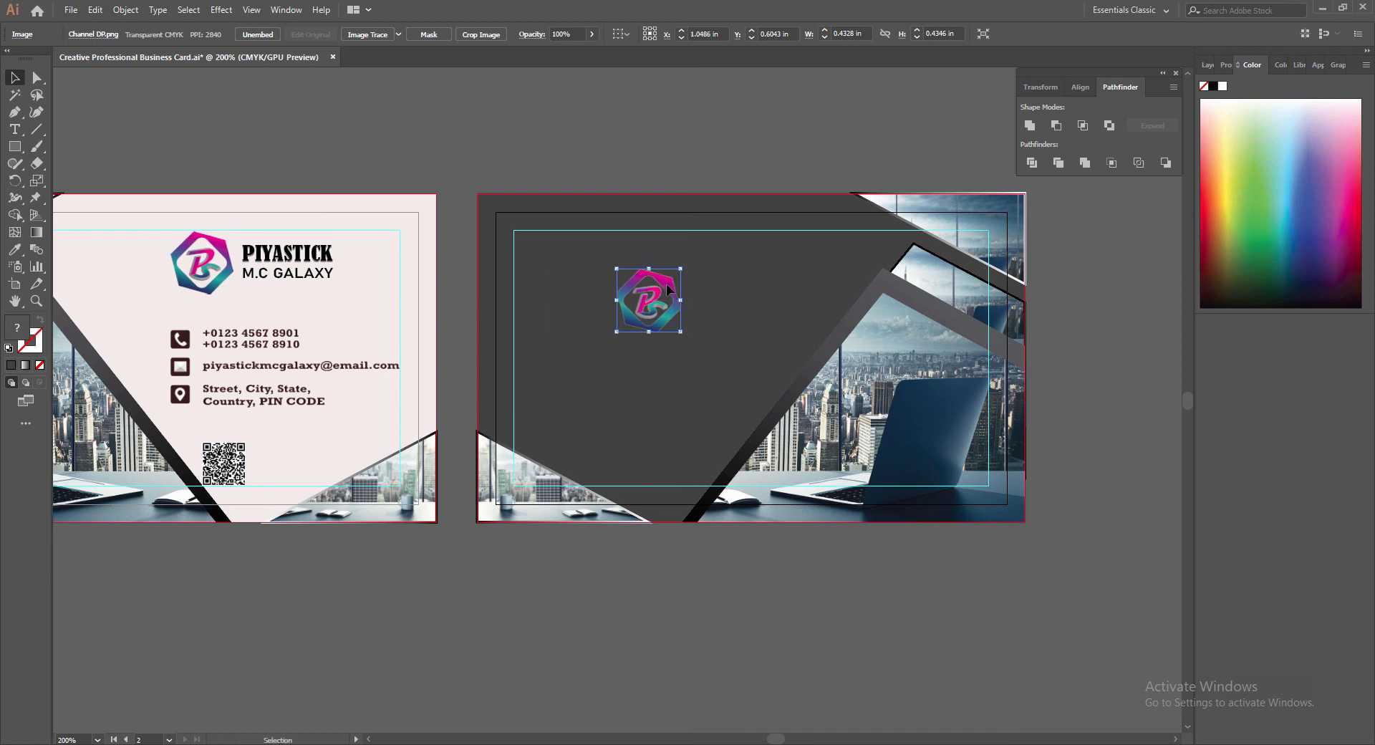
Step: Copy the PIYASTICK text below the logo on the back card and bring it to the front
{"action": "left_click", "coordinate": [280, 256]}
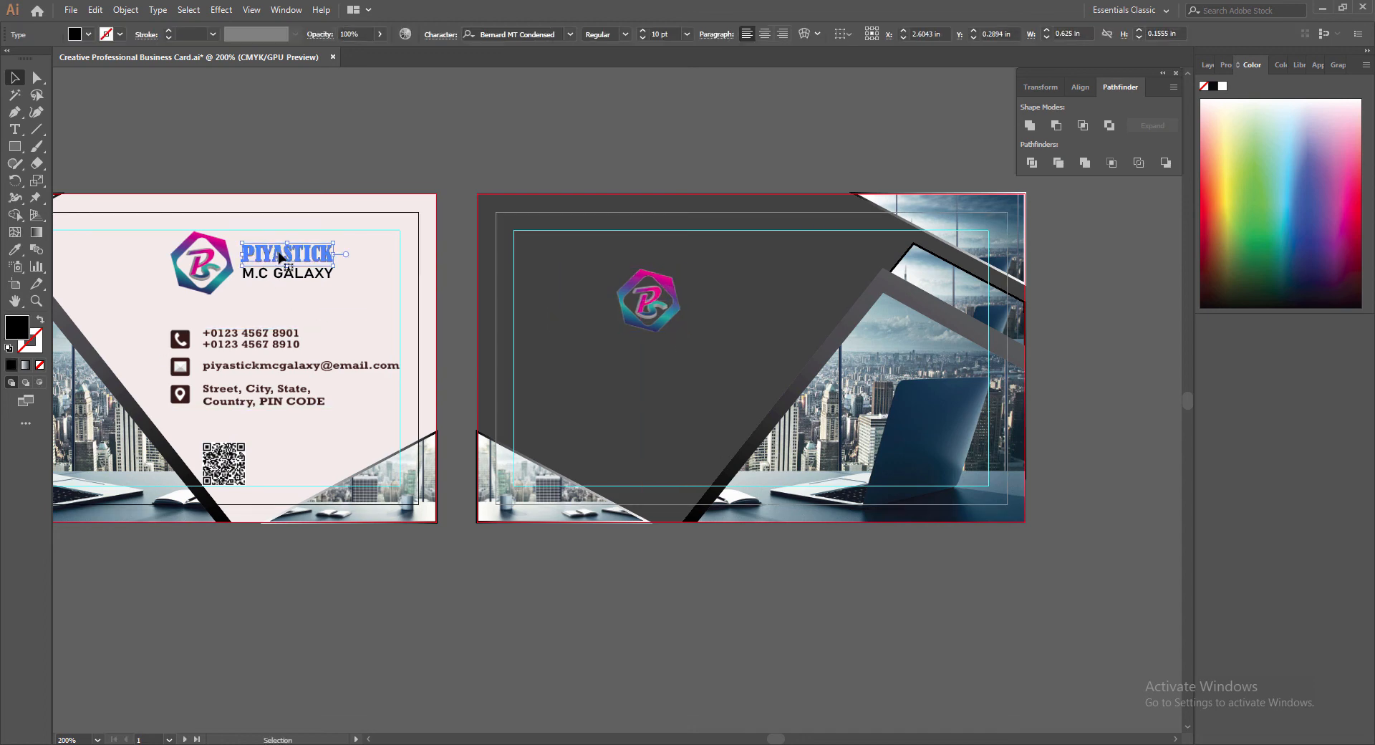
{"action": "left_click_drag", "start_coordinate": [281, 257], "coordinate": [569, 355]}
{"action": "right_click", "coordinate": [563, 353]}
{"action": "mouse_move", "coordinate": [716, 557]}
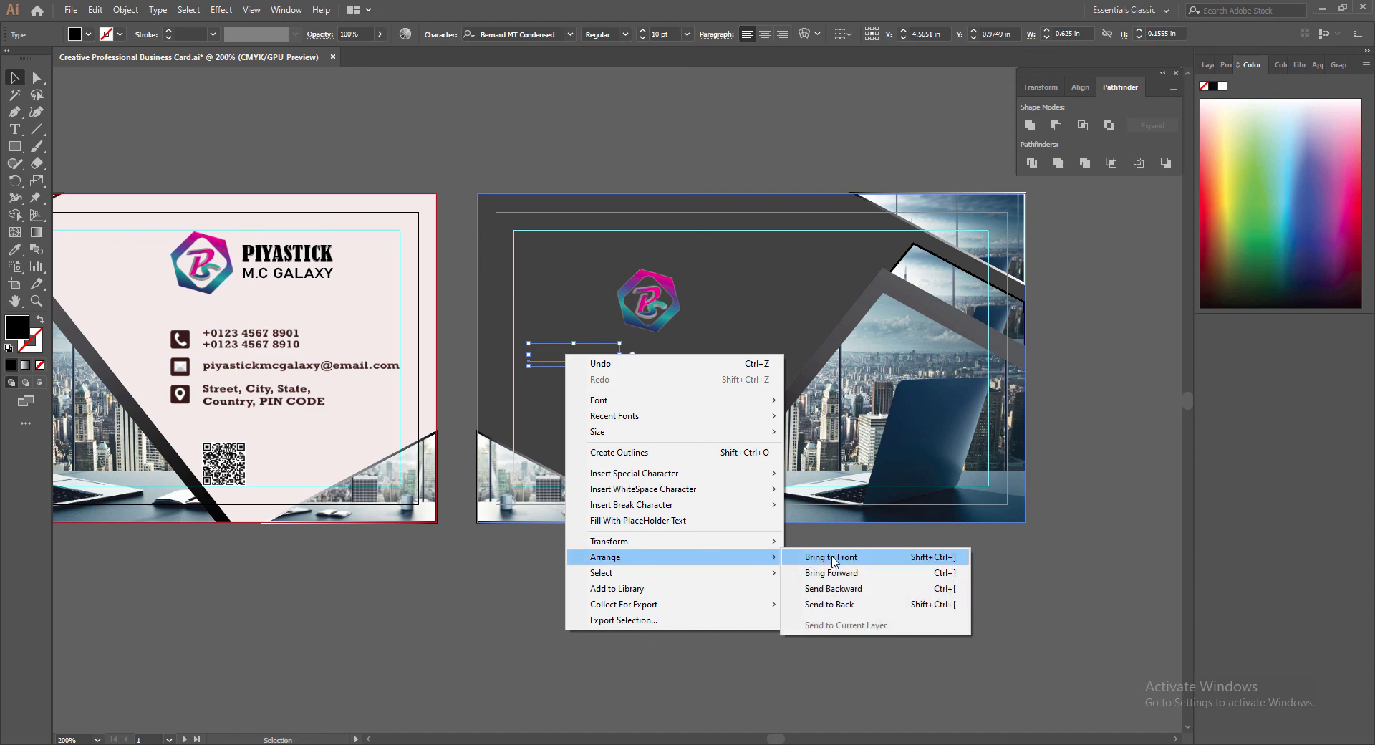
{"action": "left_click", "coordinate": [824, 561]}
Step: Set the fill of the back card's PIYASTICK text to white, FFFFFF
{"action": "double_click", "coordinate": [16, 327]}
{"action": "left_click", "coordinate": [192, 431]}
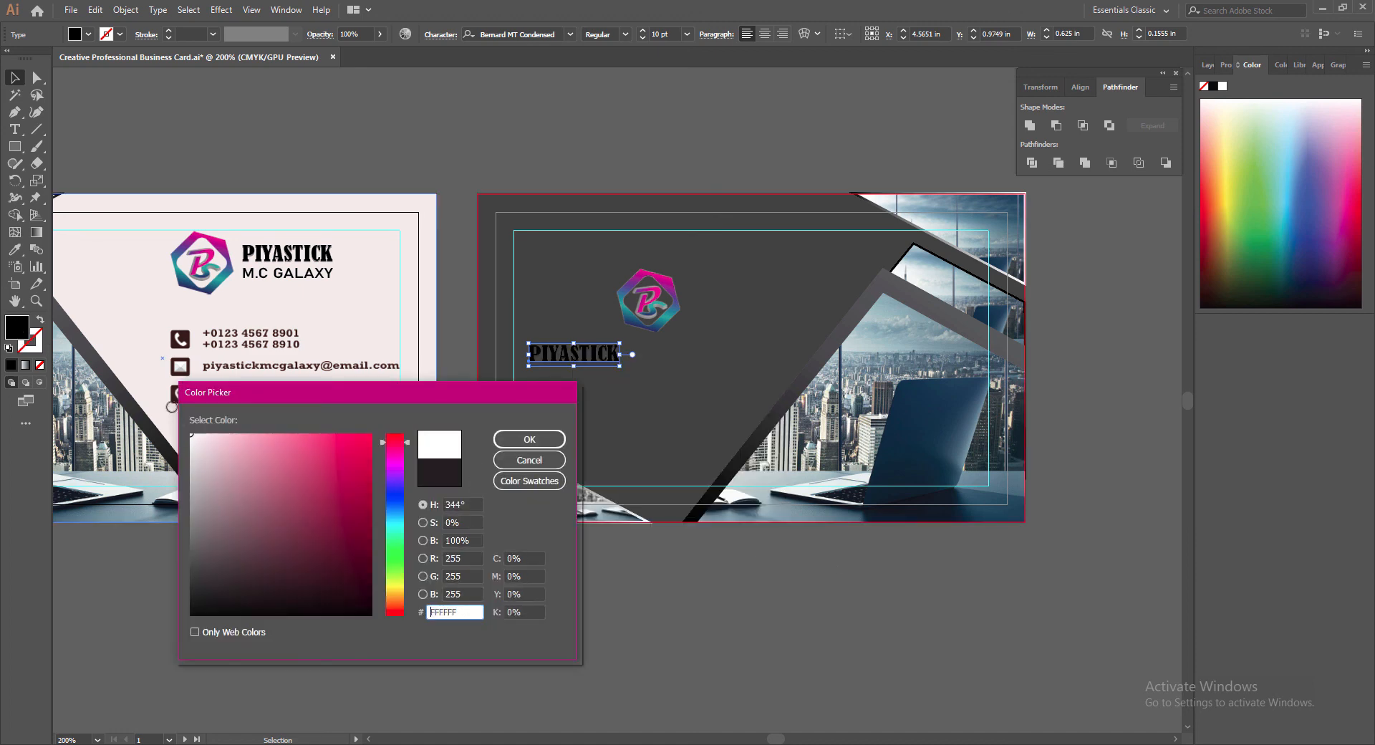
{"action": "left_click", "coordinate": [529, 440]}
Step: Place a copy of the white PIYASTICK text beside it below the logo and change its wording to M.C GALAXY
{"action": "double_click", "coordinate": [595, 354]}
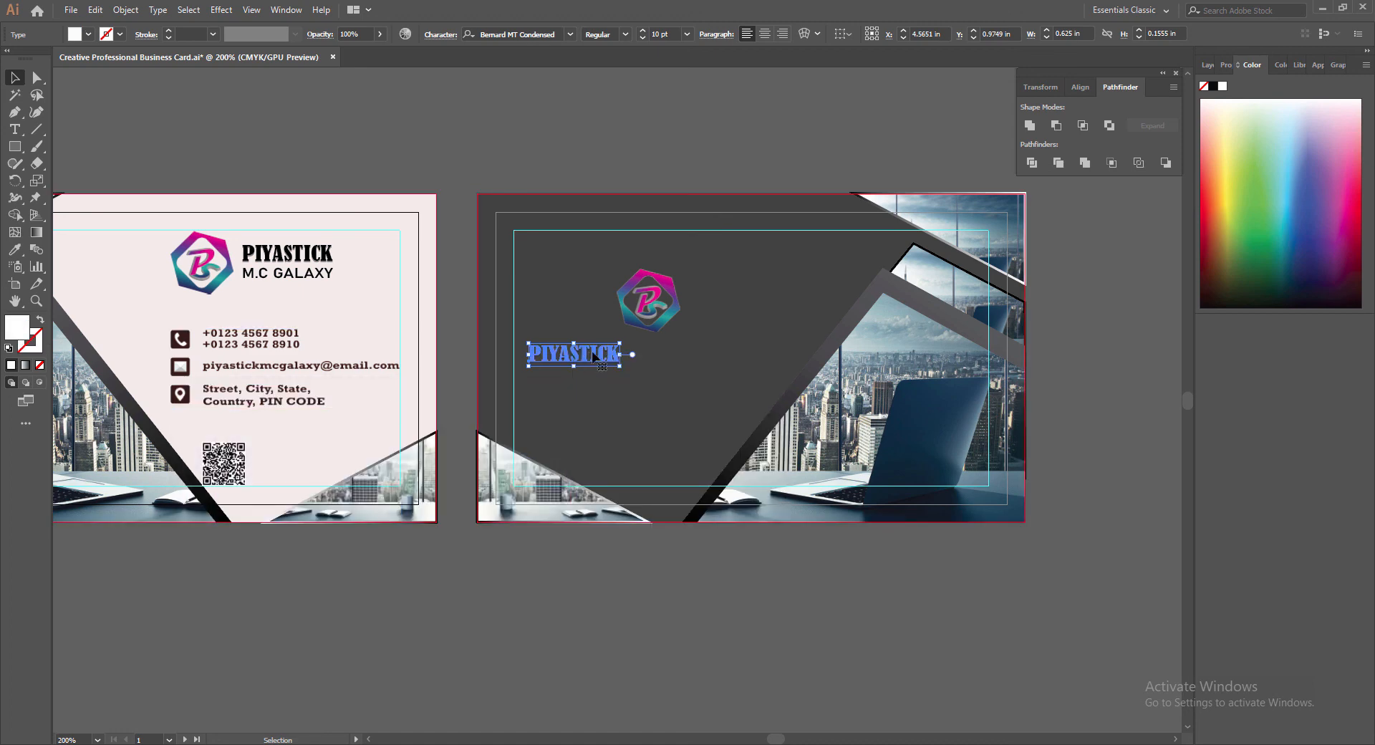
{"action": "left_click_drag", "start_coordinate": [575, 358], "coordinate": [722, 358]}
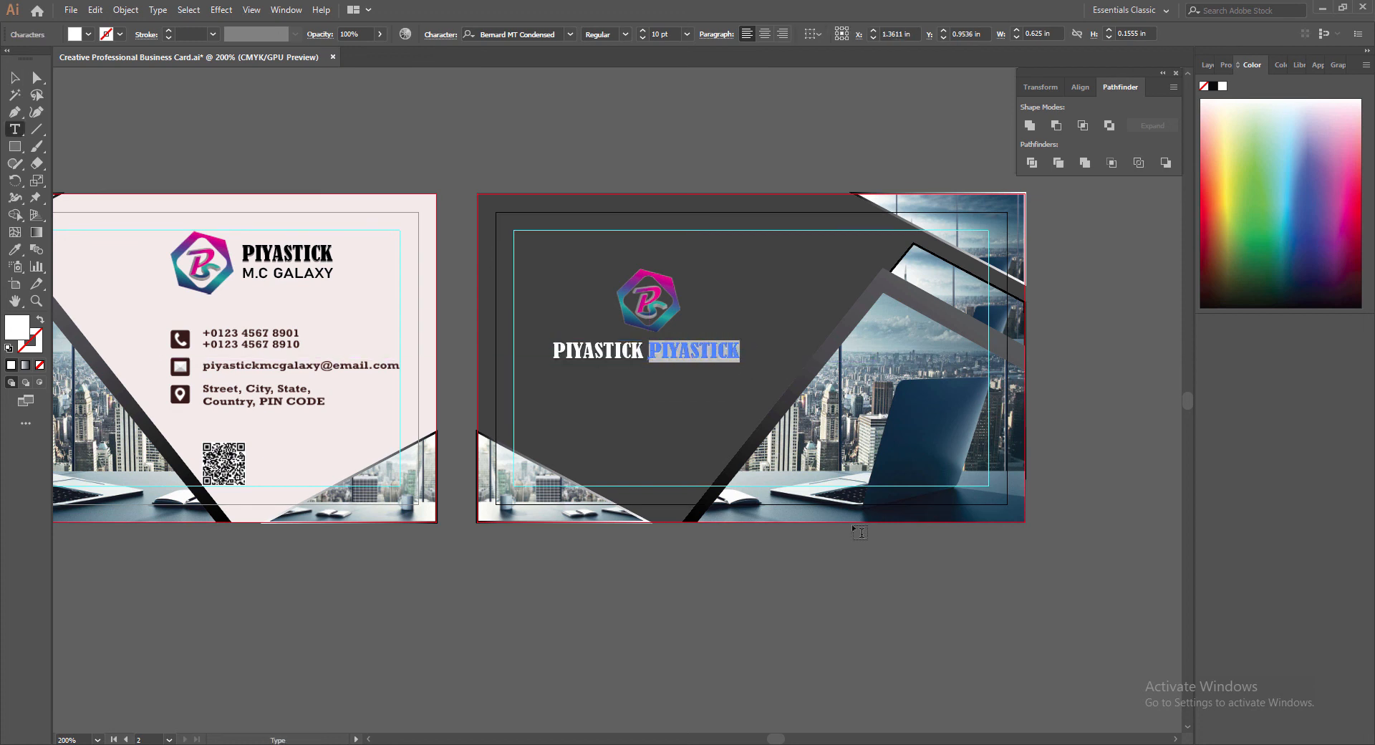
{"action": "type", "text": "M.C GALAXY"}
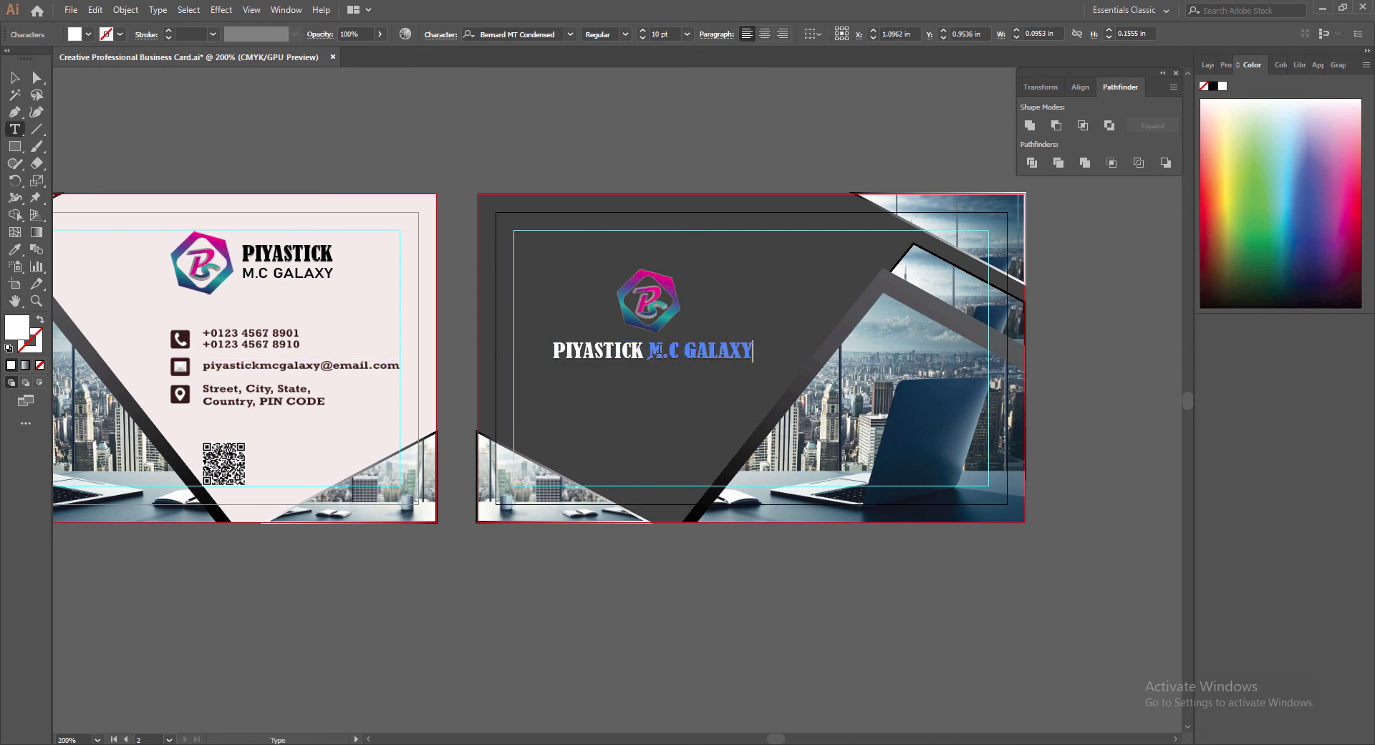
Step: Set the back card's M.C GALAXY text to the Bahnschrift font and tighten the gap between it and PIYASTICK
{"action": "key", "text": "ctrl+shift+Left"}
{"action": "key", "text": "ctrl+shift+Left"}
{"action": "left_click", "coordinate": [571, 34]}
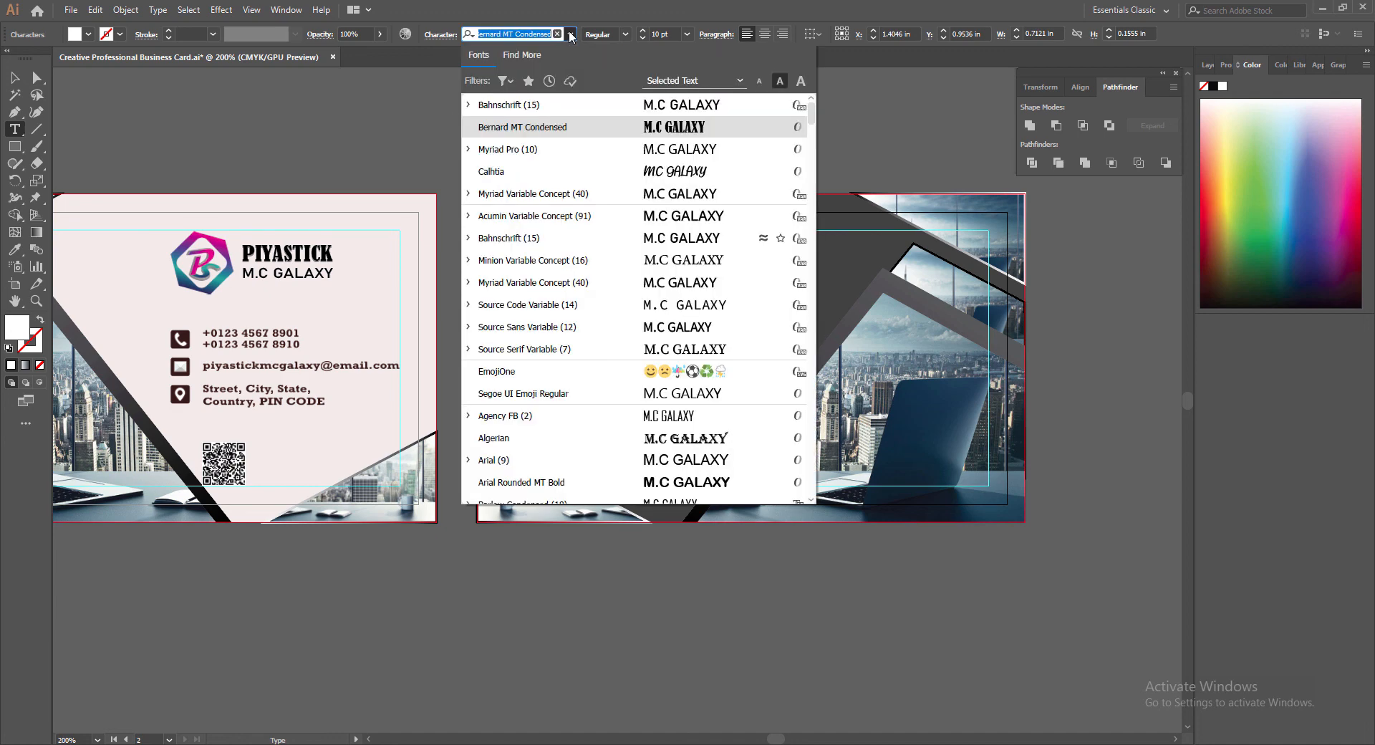
{"action": "left_click", "coordinate": [659, 105]}
{"action": "key", "text": "Escape"}
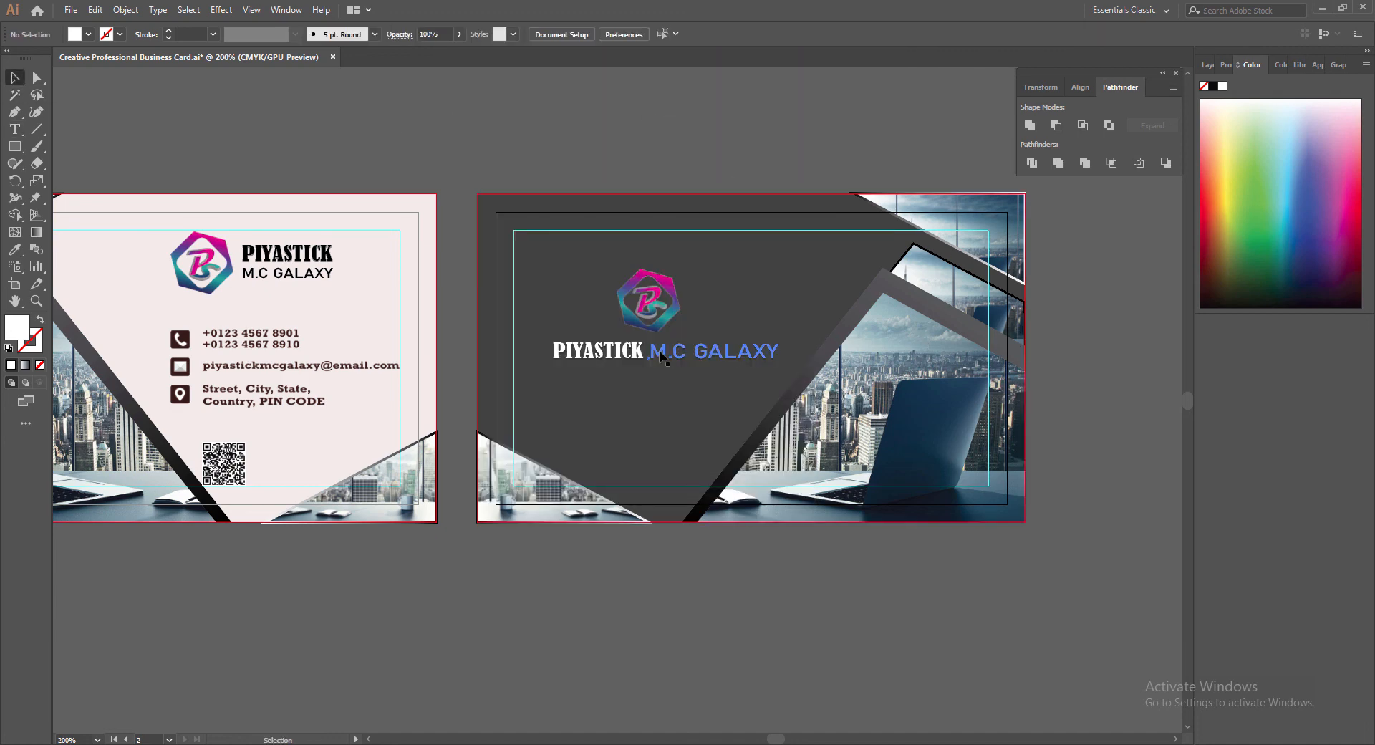
{"action": "left_click_drag", "start_coordinate": [678, 359], "coordinate": [599, 350]}
{"action": "left_click", "coordinate": [693, 357]}
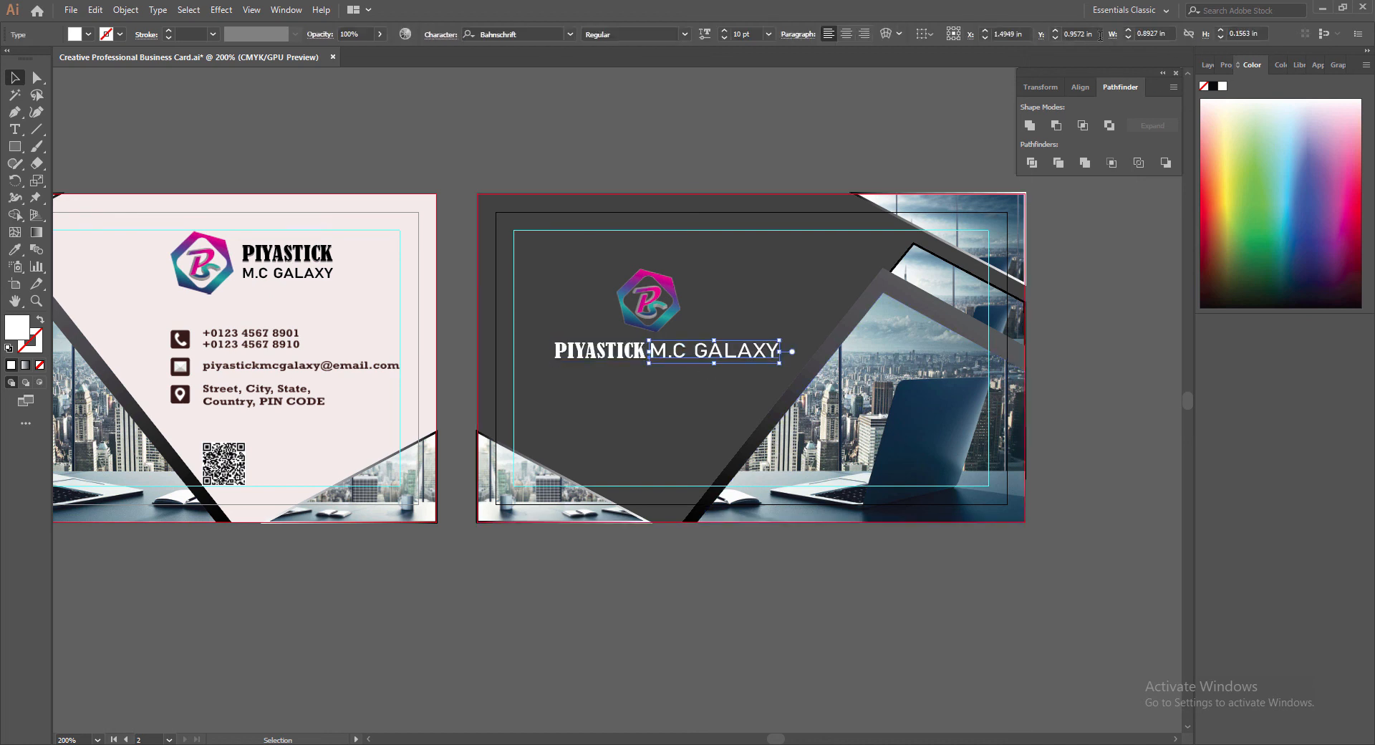
Step: Narrow the back card's M.C GALAXY text to a width of 0.75 in and fit it just beside PIYASTICK
{"action": "left_click", "coordinate": [1054, 350]}
{"action": "key", "text": "ctrl+z"}
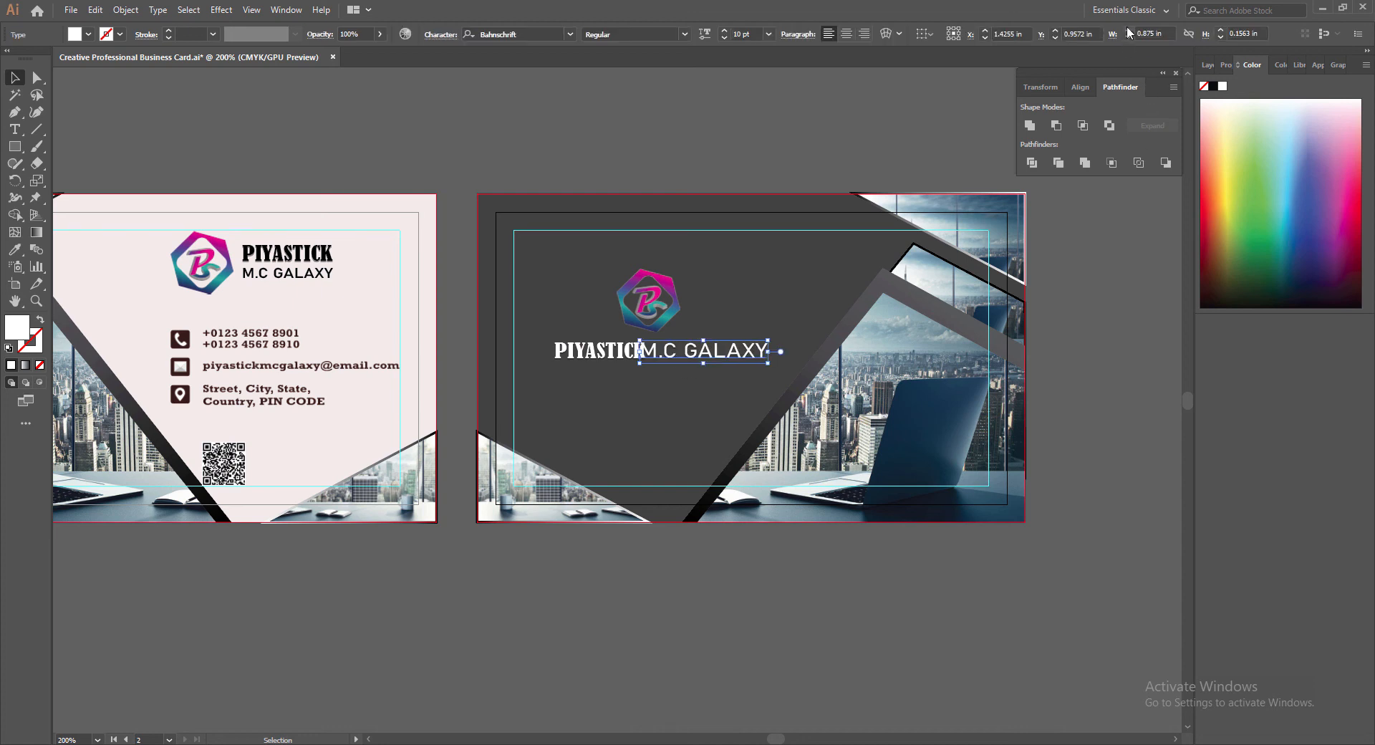
{"action": "left_click", "coordinate": [856, 624]}
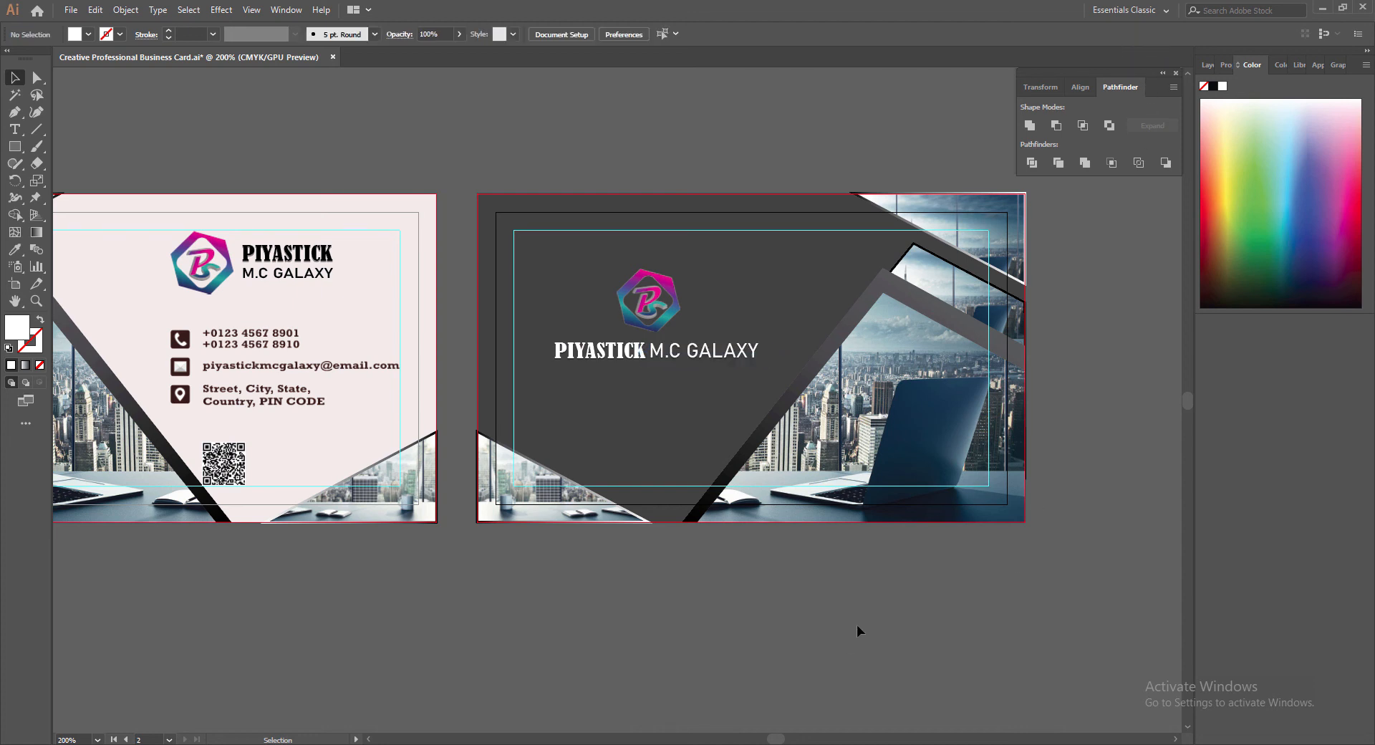
{"action": "left_click", "coordinate": [700, 351]}
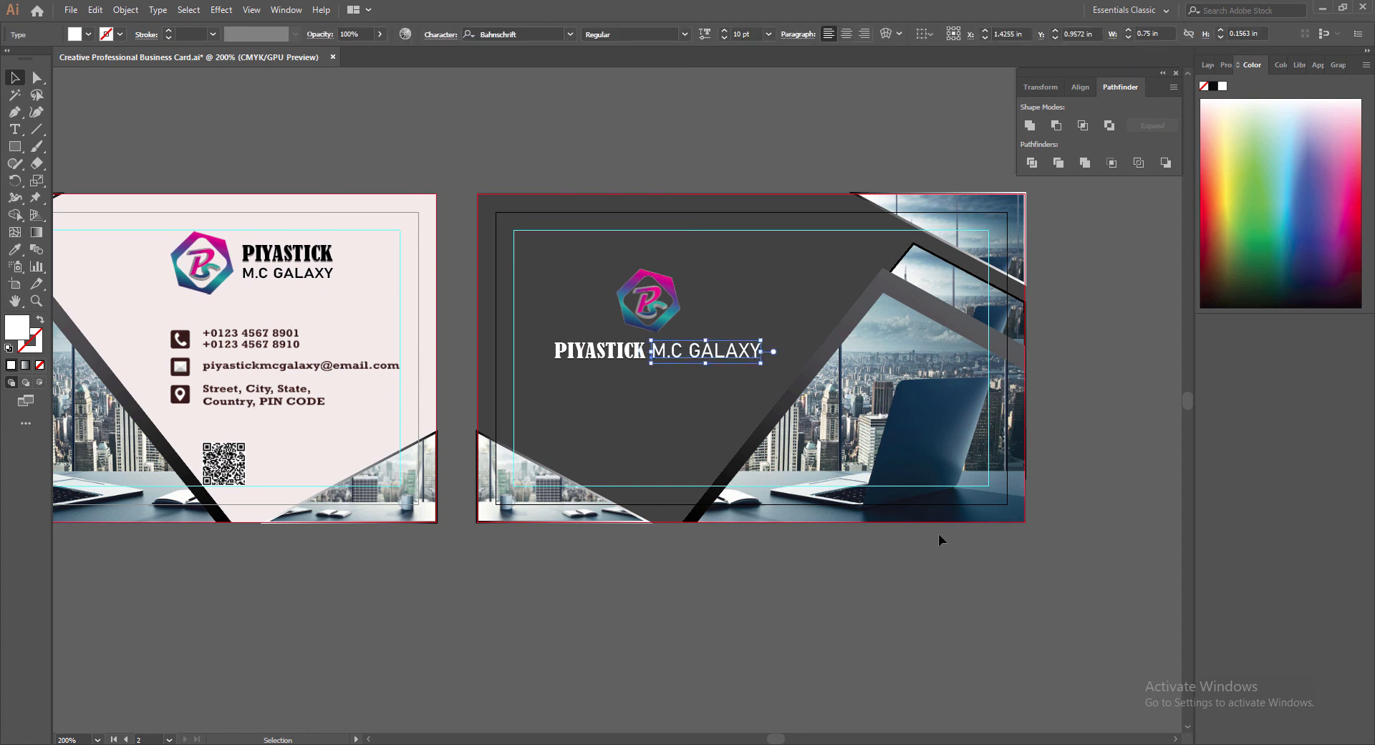
Step: Nudge PIYASTICK and M.C GALAXY so the pair sits centred under the back card's logo, and save the file
{"action": "key", "text": "ctrl+z"}
{"action": "key", "text": "ctrl+z"}
{"action": "key", "text": "ctrl+z"}
{"action": "key", "text": "ctrl+z"}
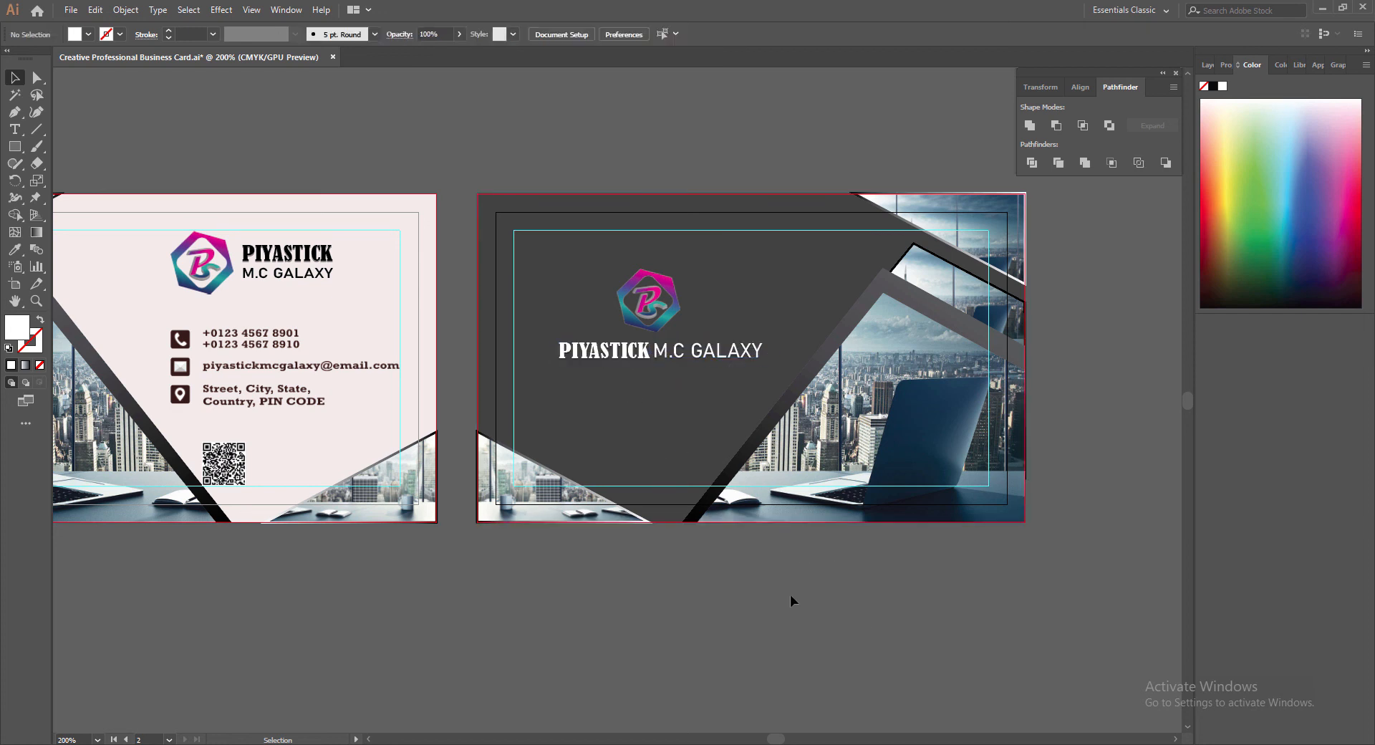
{"action": "key", "text": "ctrl+z"}
{"action": "key", "text": "ctrl+z"}
Step: Fill the back card's background rectangle with the dark blue sampled from the laptop photo
{"action": "left_click", "coordinate": [653, 431]}
{"action": "key", "text": "i"}
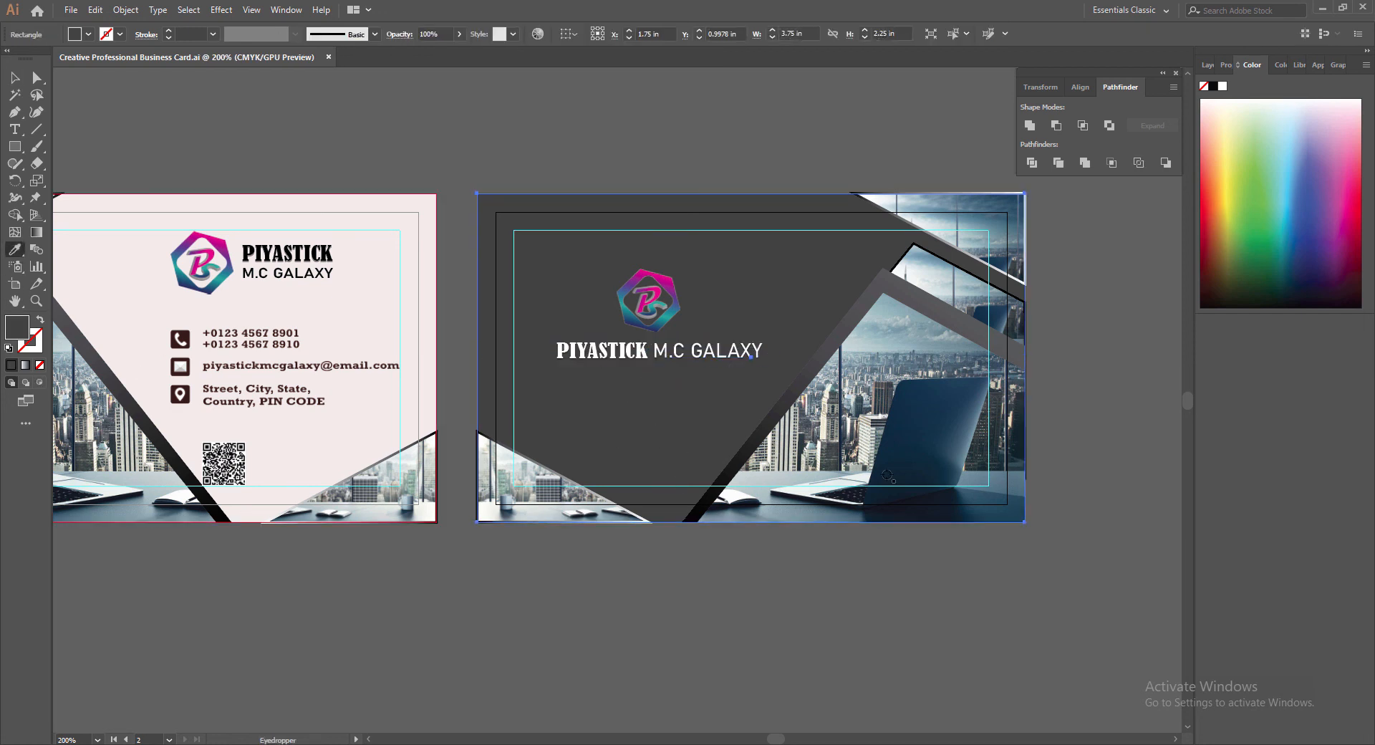
{"action": "left_click", "coordinate": [880, 479]}
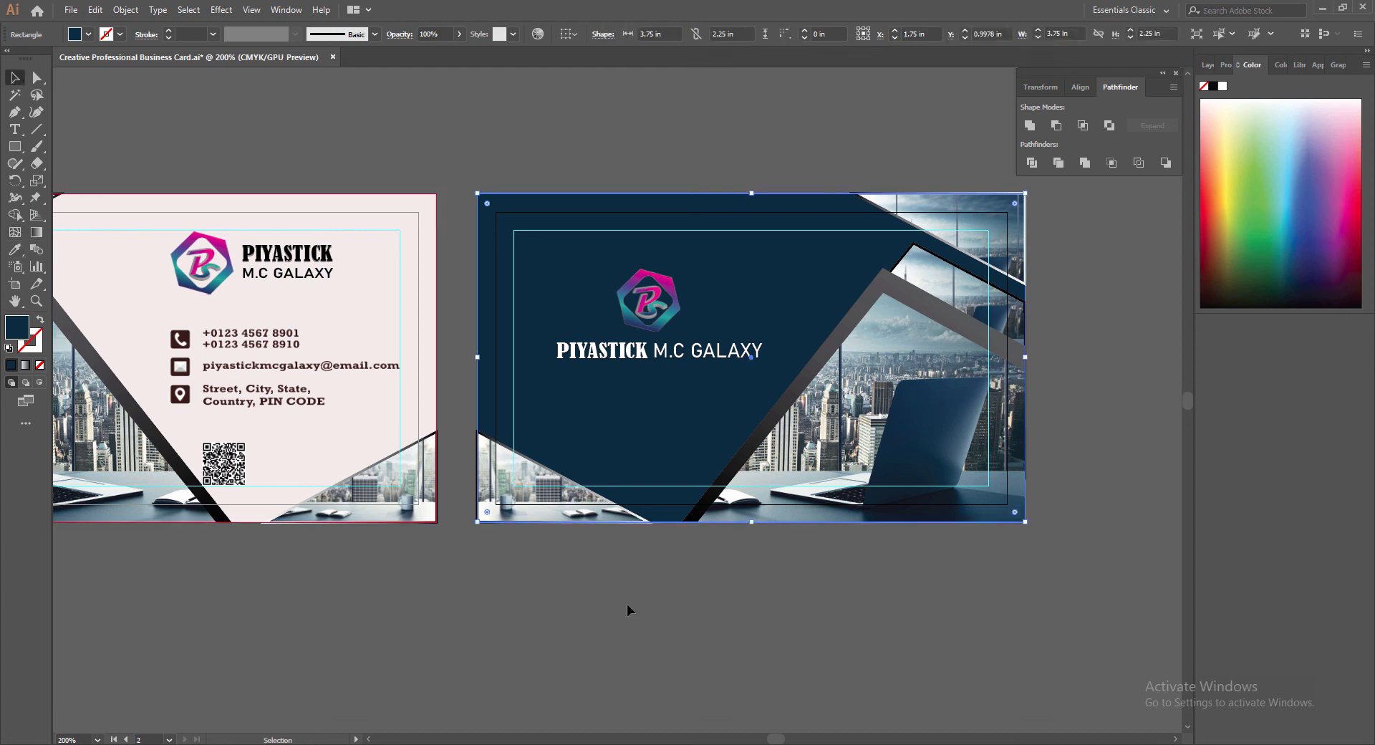
Step: Add the tagline Reflecting Creative Minds Into Reality below the back card's brand name and fill it with light grey, D8D8D8
{"action": "key", "text": "t"}
{"action": "left_click", "coordinate": [555, 373]}
{"action": "type", "text": "R"}
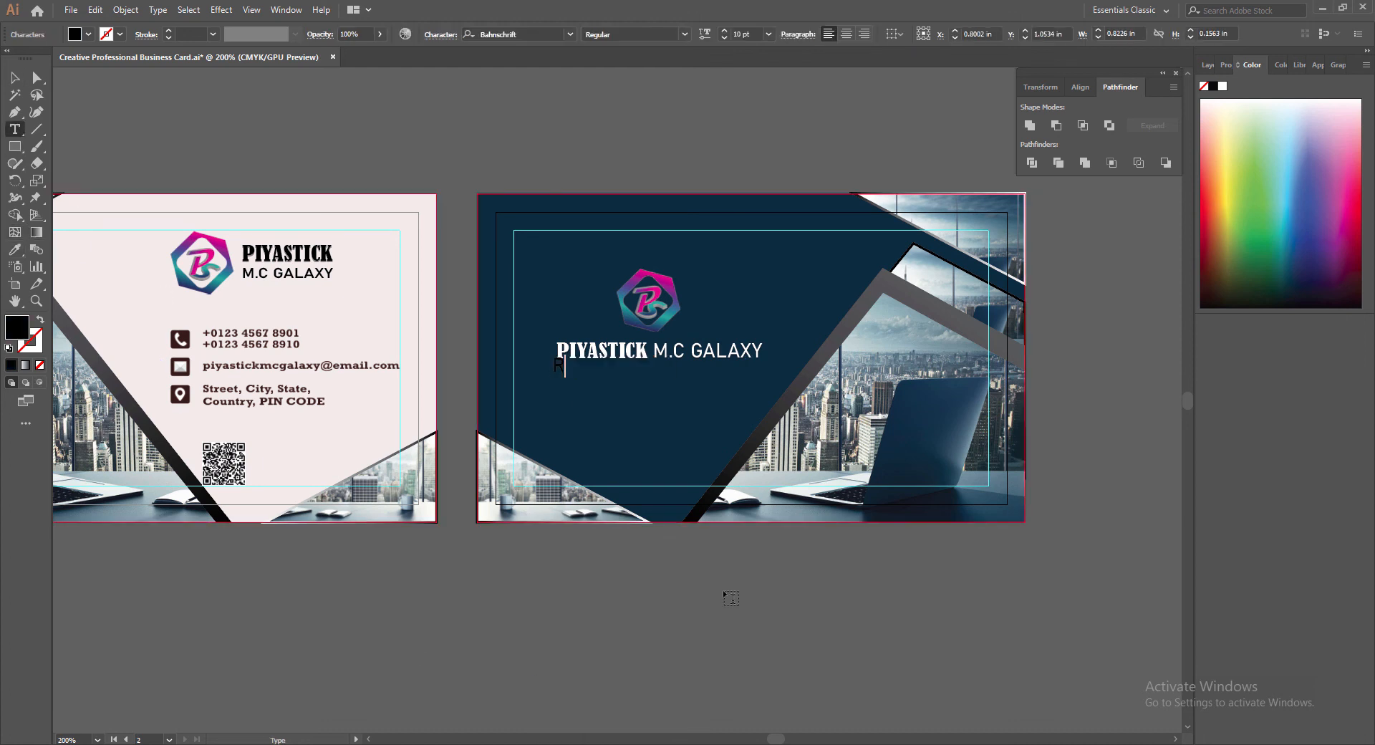
{"action": "type", "text": "eflecting Creative Minds Into Reality"}
{"action": "key", "text": "ctrl+a"}
{"action": "double_click", "coordinate": [24, 333]}
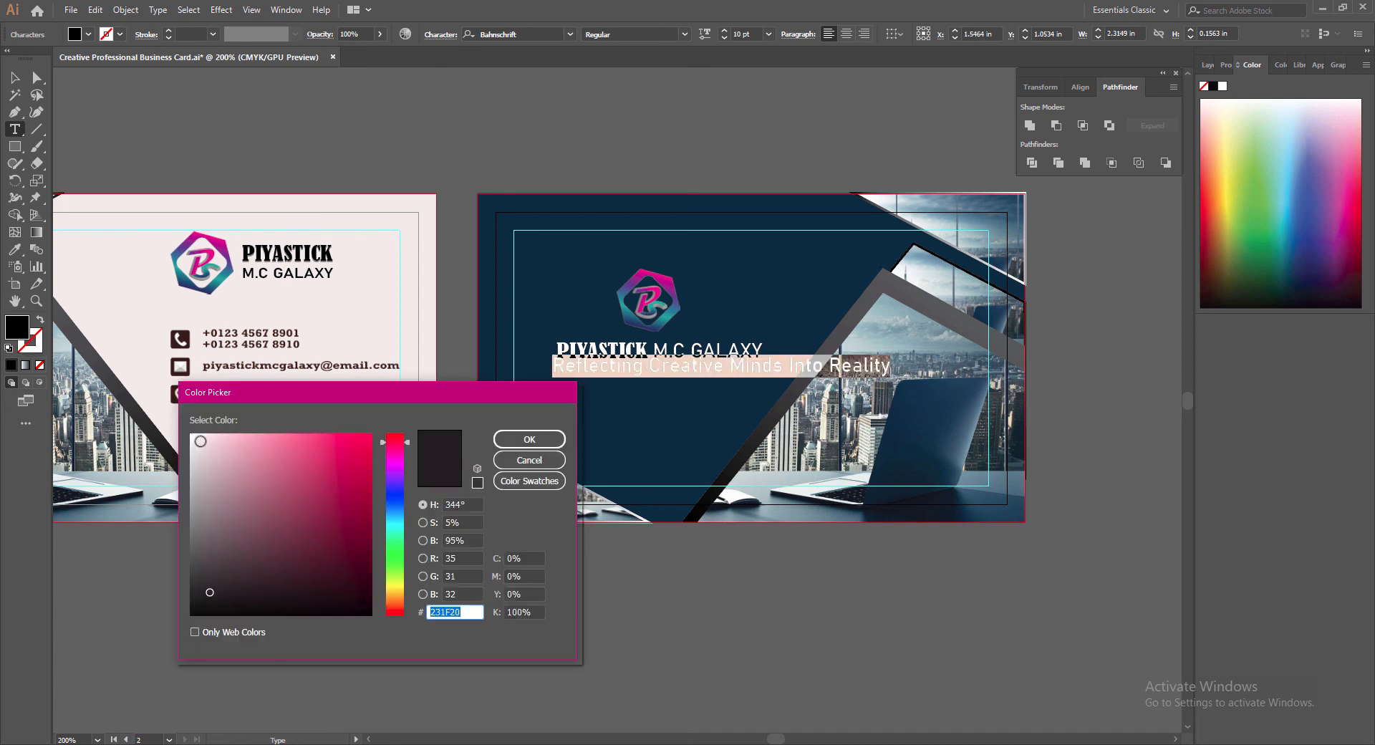
{"action": "type", "text": "DBDBDB"}
{"action": "key", "text": "Return"}
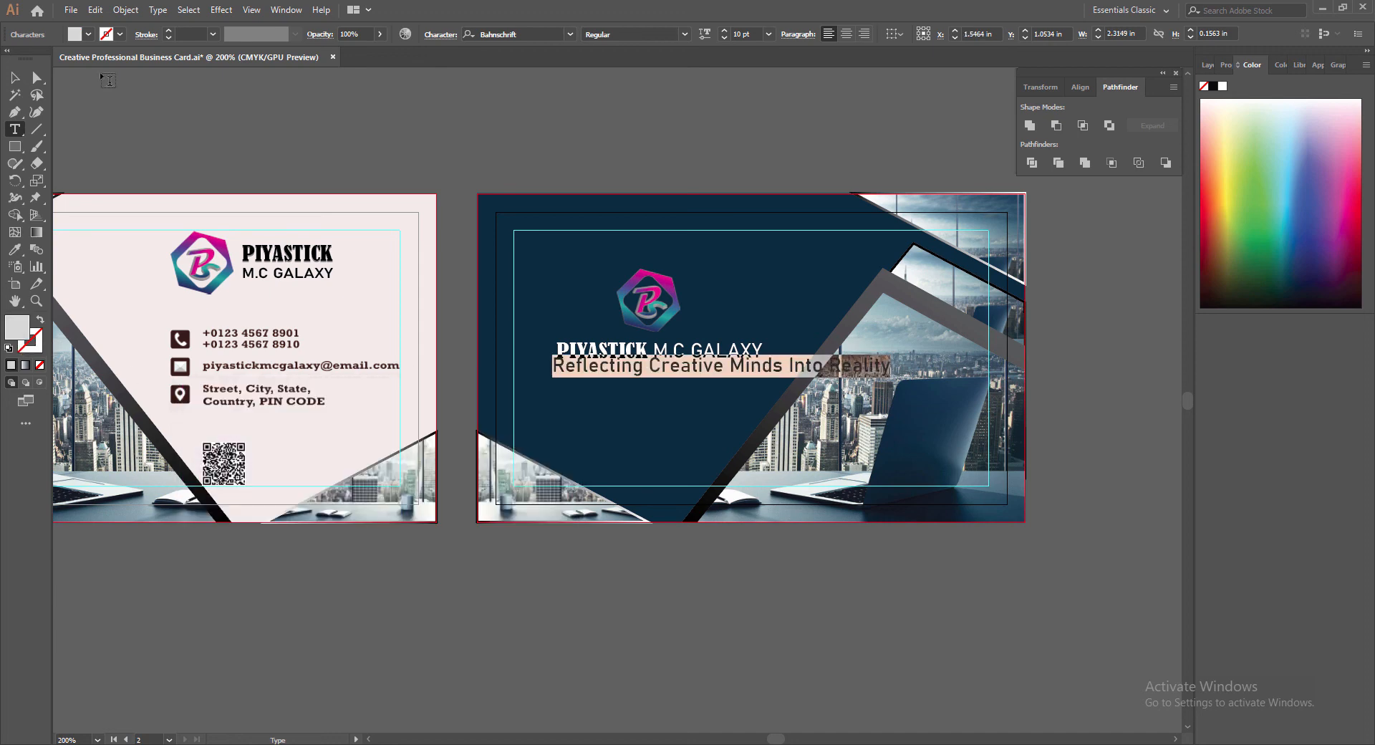
Step: Set the tagline to the Calhtia font at 7 pt and align its start with the brand name above
{"action": "key", "text": "Escape"}
{"action": "left_click", "coordinate": [570, 33]}
{"action": "left_click", "coordinate": [662, 172]}
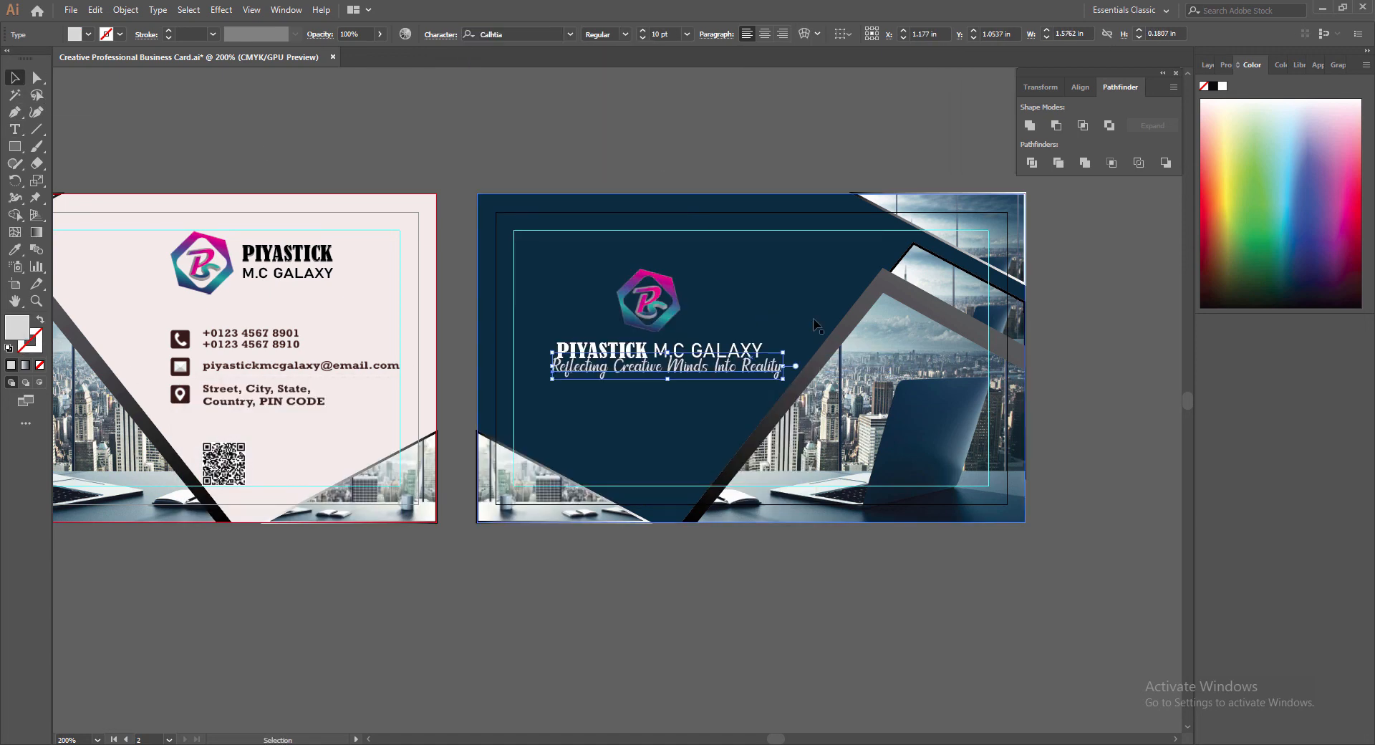
{"action": "left_click", "coordinate": [642, 37]}
{"action": "left_click", "coordinate": [643, 37]}
{"action": "left_click", "coordinate": [642, 37]}
{"action": "left_click_drag", "start_coordinate": [574, 372], "coordinate": [570, 375]}
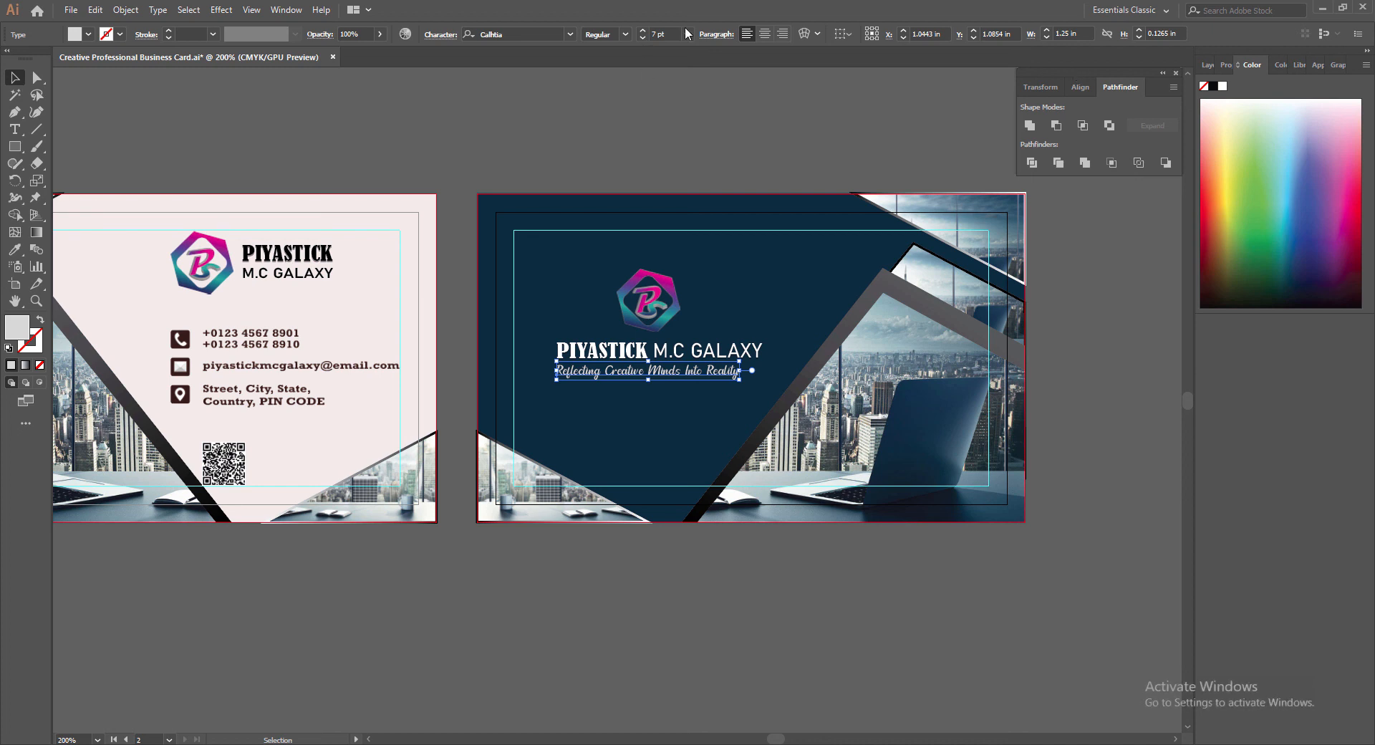
Step: Reduce the tagline to 6 pt, widen it to 1.375 in and nudge it up closer to the brand name
{"action": "left_click", "coordinate": [1046, 30]}
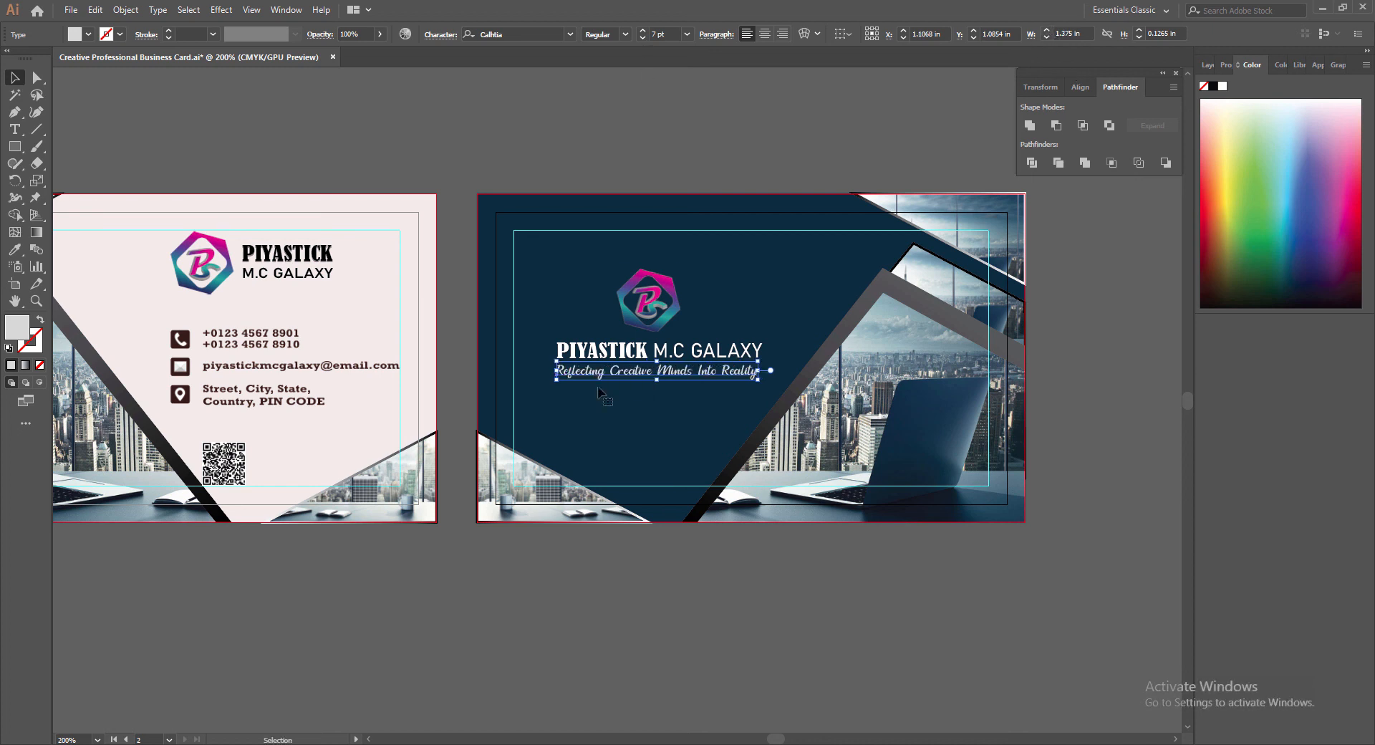
{"action": "left_click", "coordinate": [642, 38]}
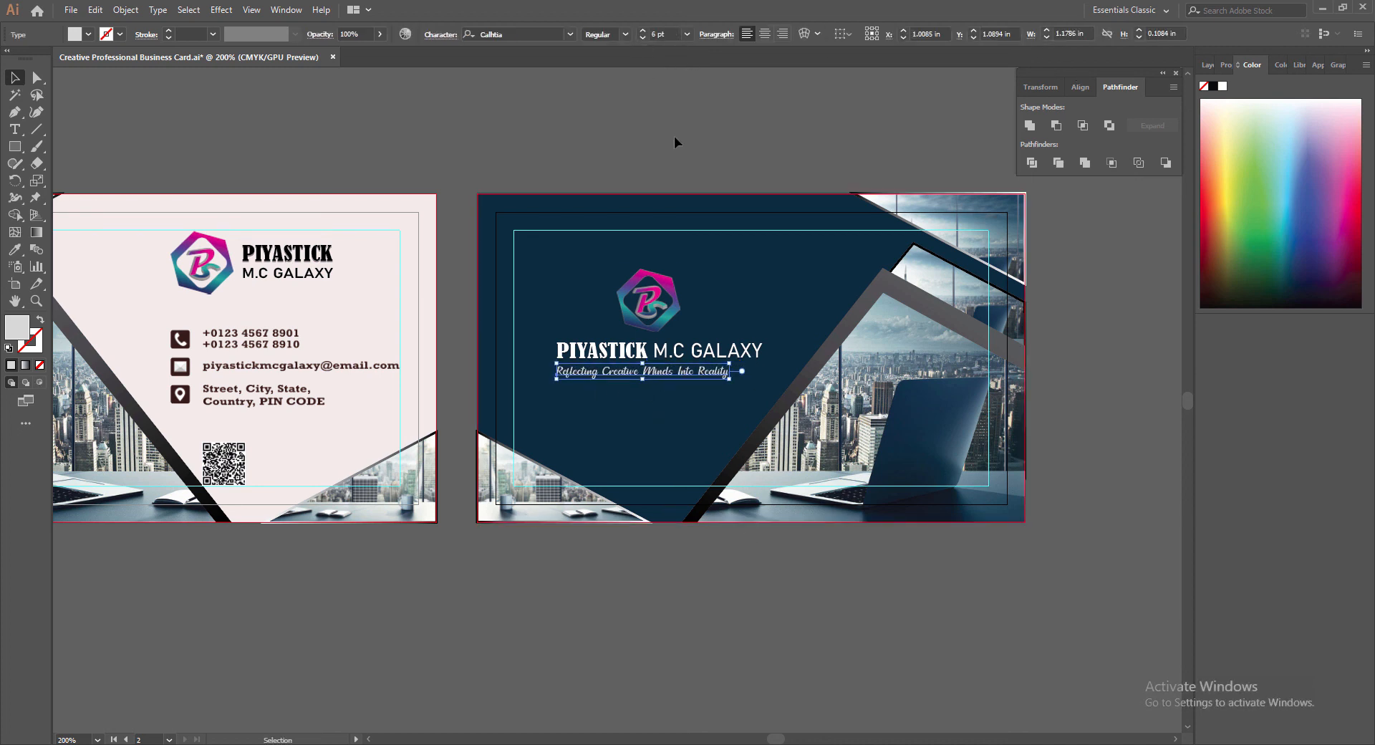
{"action": "left_click", "coordinate": [1046, 30]}
{"action": "left_click", "coordinate": [666, 469]}
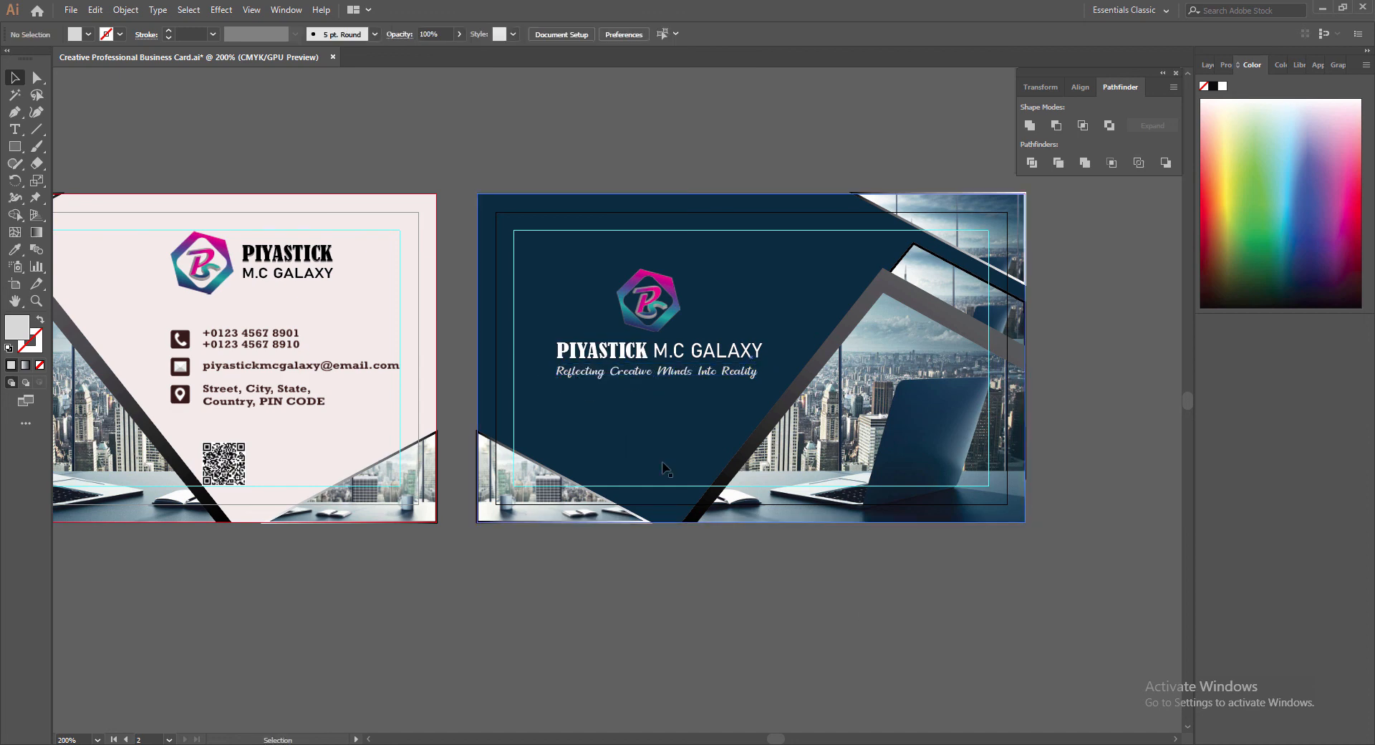
{"action": "left_click", "coordinate": [662, 372]}
{"action": "key", "text": "Up"}
{"action": "left_click", "coordinate": [940, 696]}
Step: Apply a drop shadow to the tagline in Multiply mode with 81% opacity, 0 in X offset, 0.01 in Y offset and no blur
{"action": "left_click", "coordinate": [651, 368]}
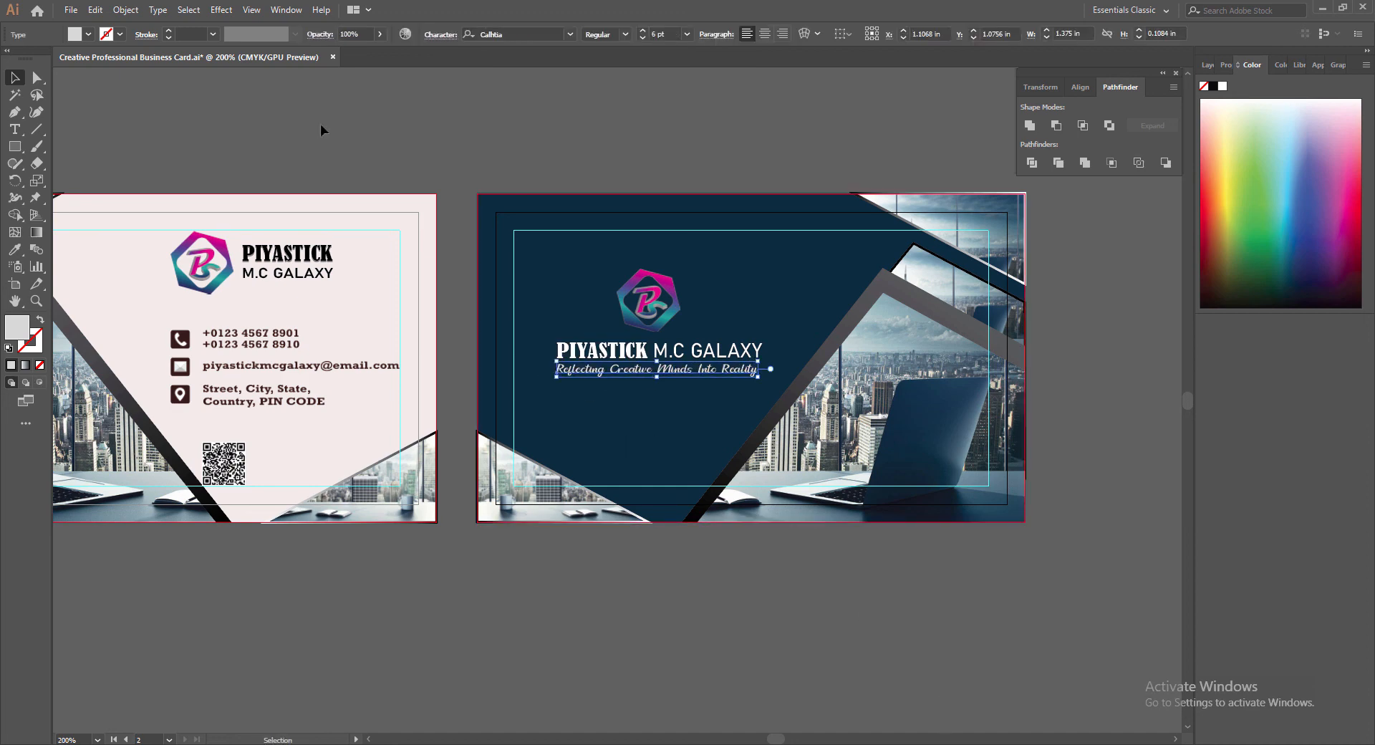
{"action": "left_click", "coordinate": [221, 9]}
{"action": "left_click", "coordinate": [394, 169]}
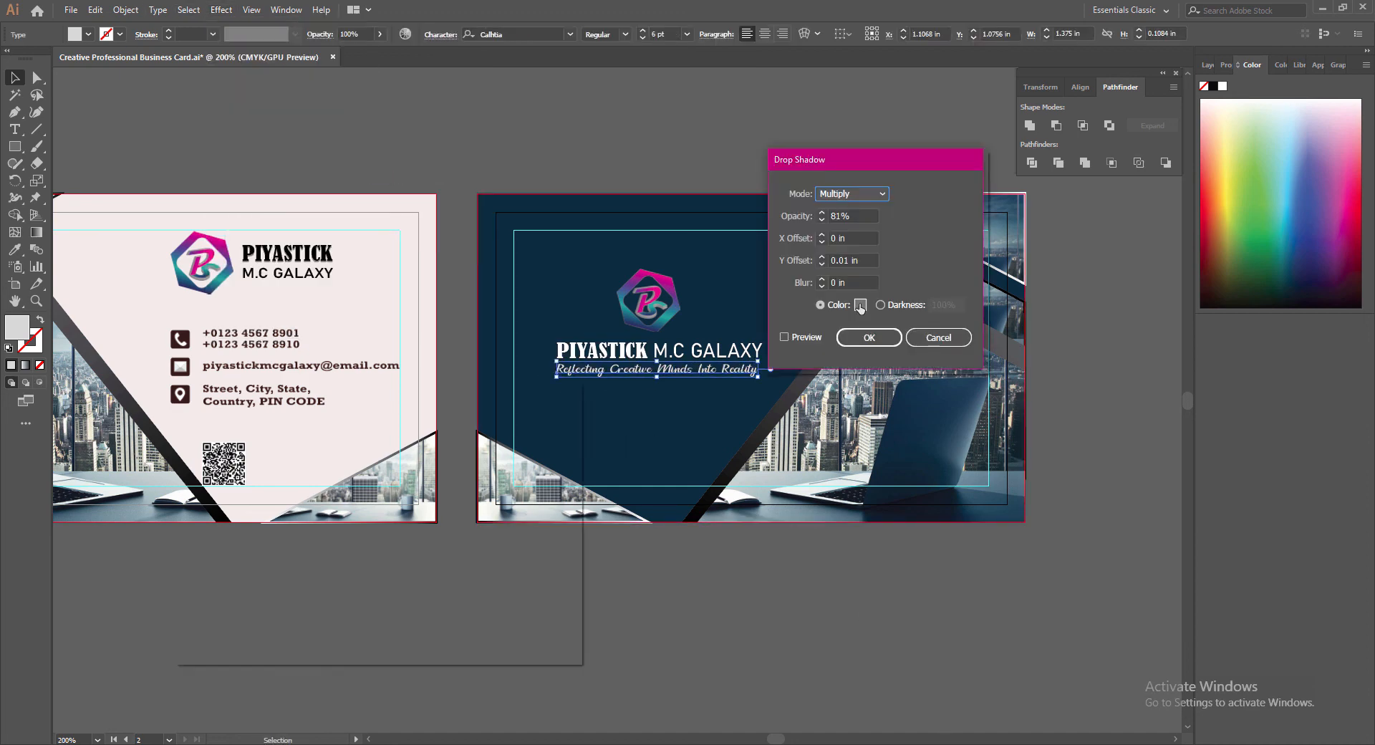
{"action": "left_click", "coordinate": [860, 304]}
{"action": "left_click", "coordinate": [530, 441]}
{"action": "key", "text": "Return"}
{"action": "left_click", "coordinate": [791, 630]}
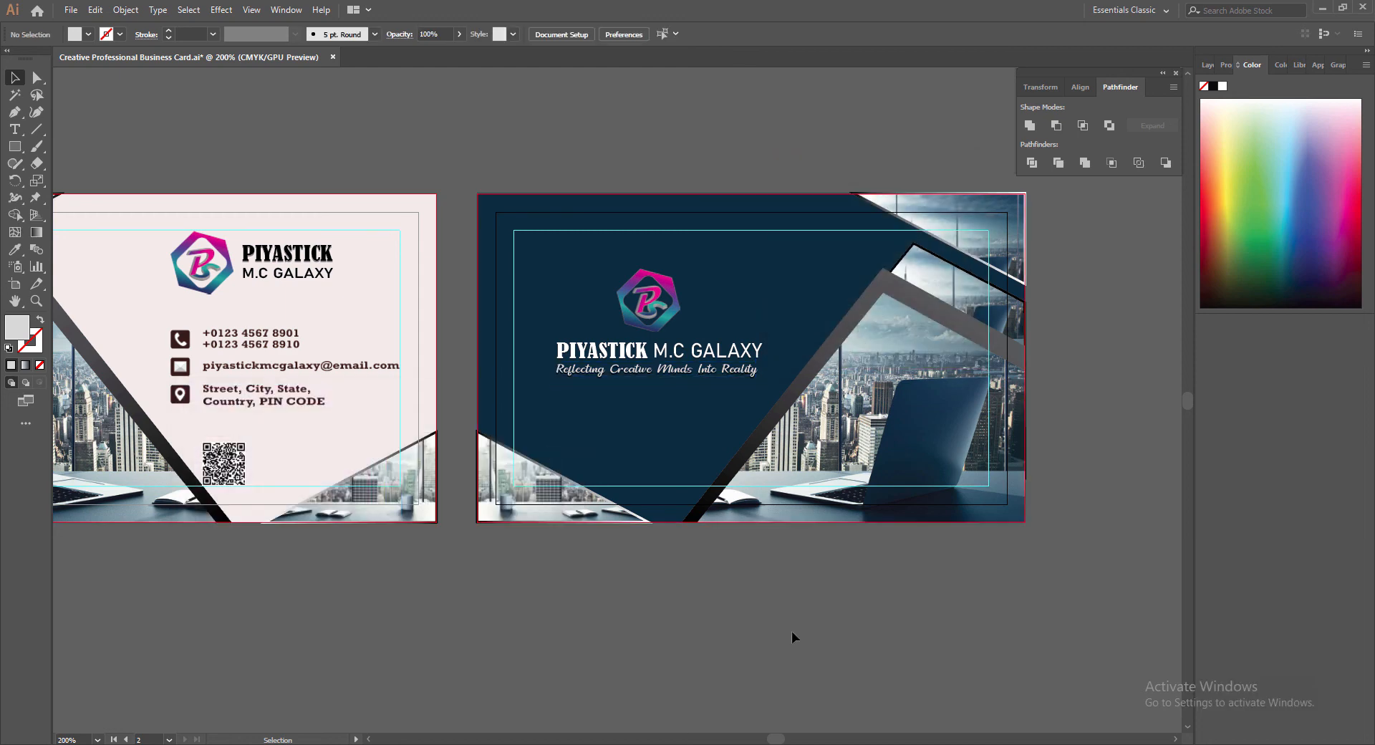
Step: Nudge the tagline slightly to the right to centre it under the brand name, and save the file
{"action": "key", "text": "ctrl+z"}
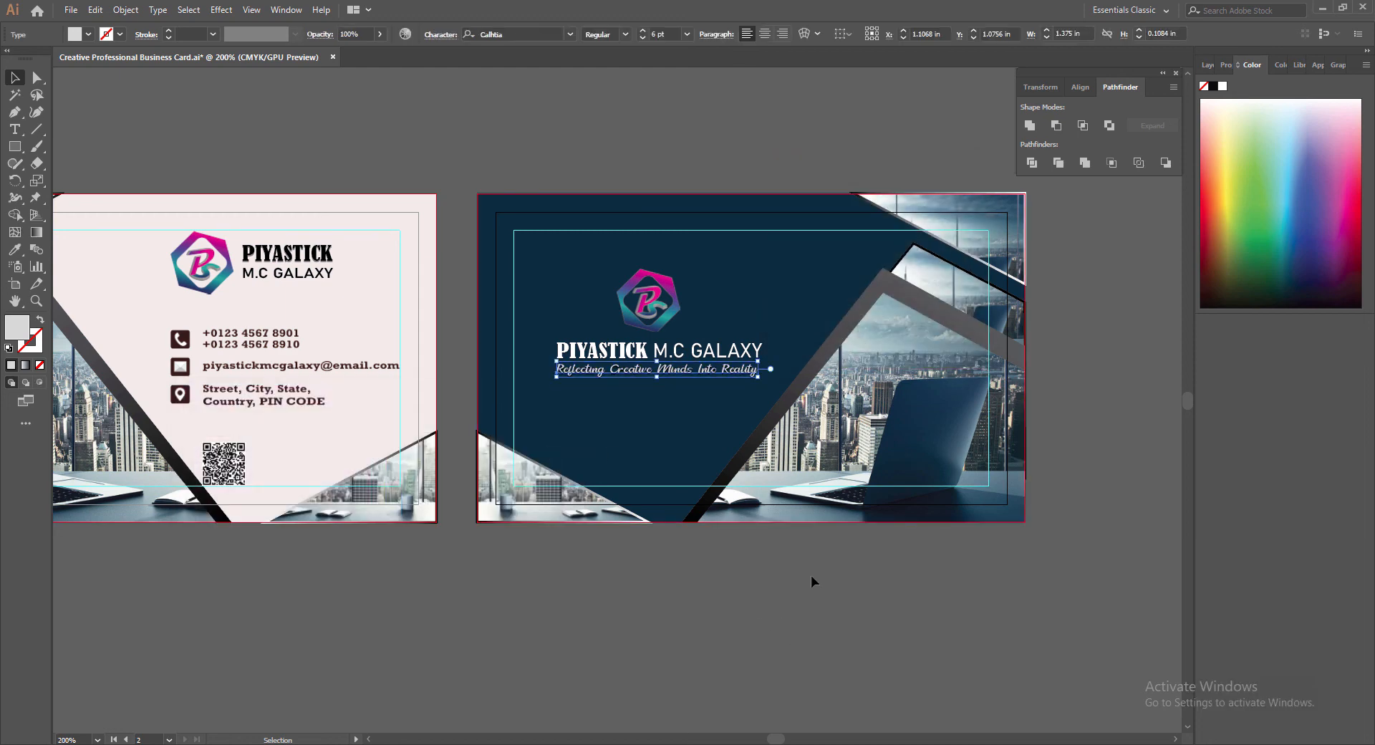
{"action": "key", "text": "ctrl+z"}
{"action": "key", "text": "ctrl+shift+z"}
{"action": "left_click", "coordinate": [811, 574]}
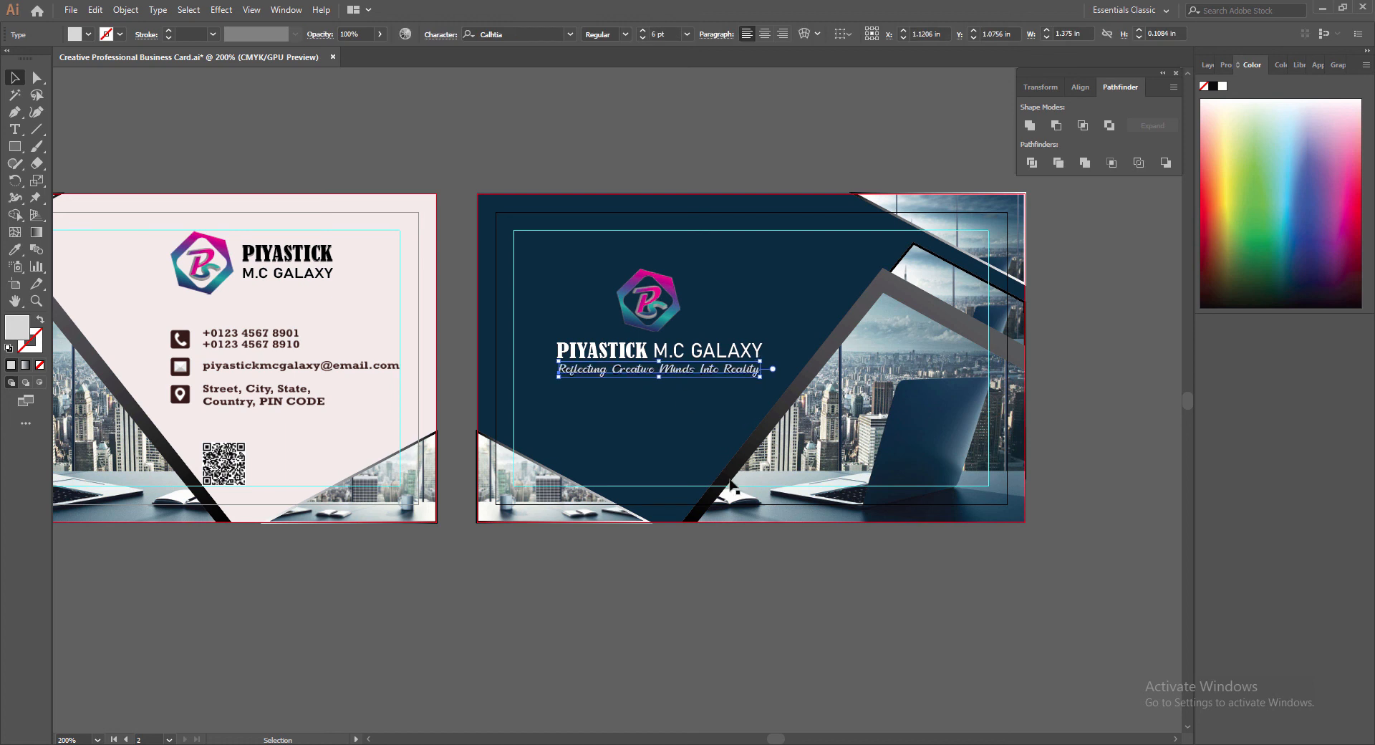
{"action": "key", "text": "ctrl+s"}
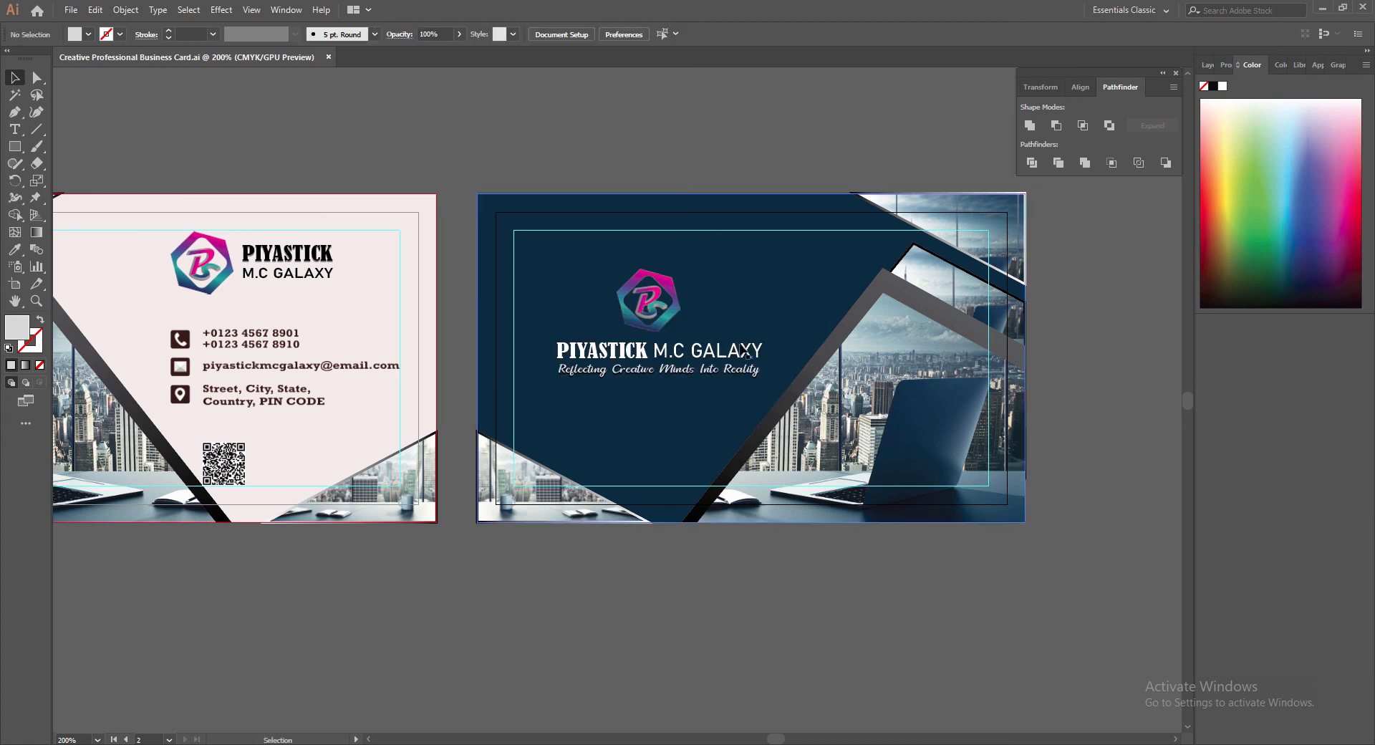
Step: Give the photo frame on the back card a 1 pt white-to-black gradient stroke
{"action": "left_click", "coordinate": [924, 437]}
{"action": "left_click", "coordinate": [29, 370]}
{"action": "left_click", "coordinate": [887, 616]}
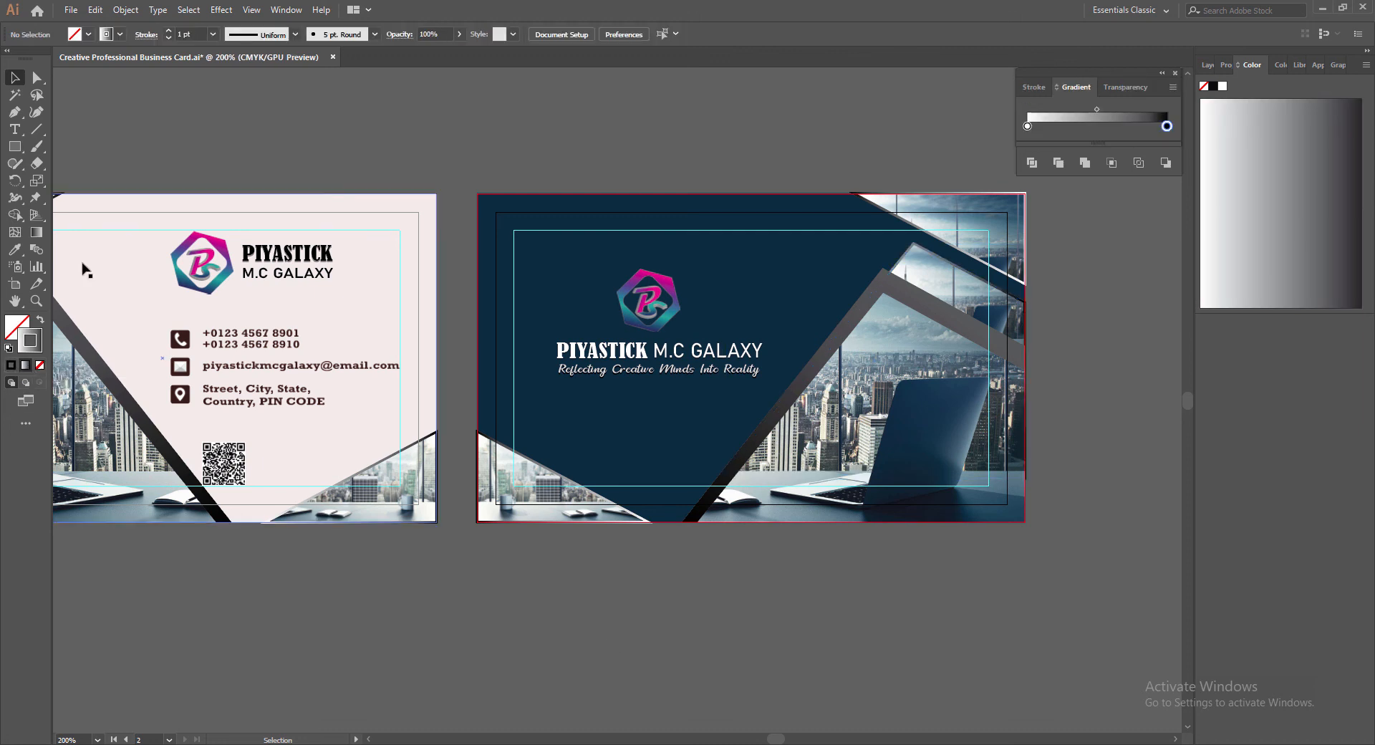
{"action": "key", "text": "t"}
{"action": "left_click", "coordinate": [577, 465]}
{"action": "type", "text": "textWWW.COMPANYWEBSITE.COM"}
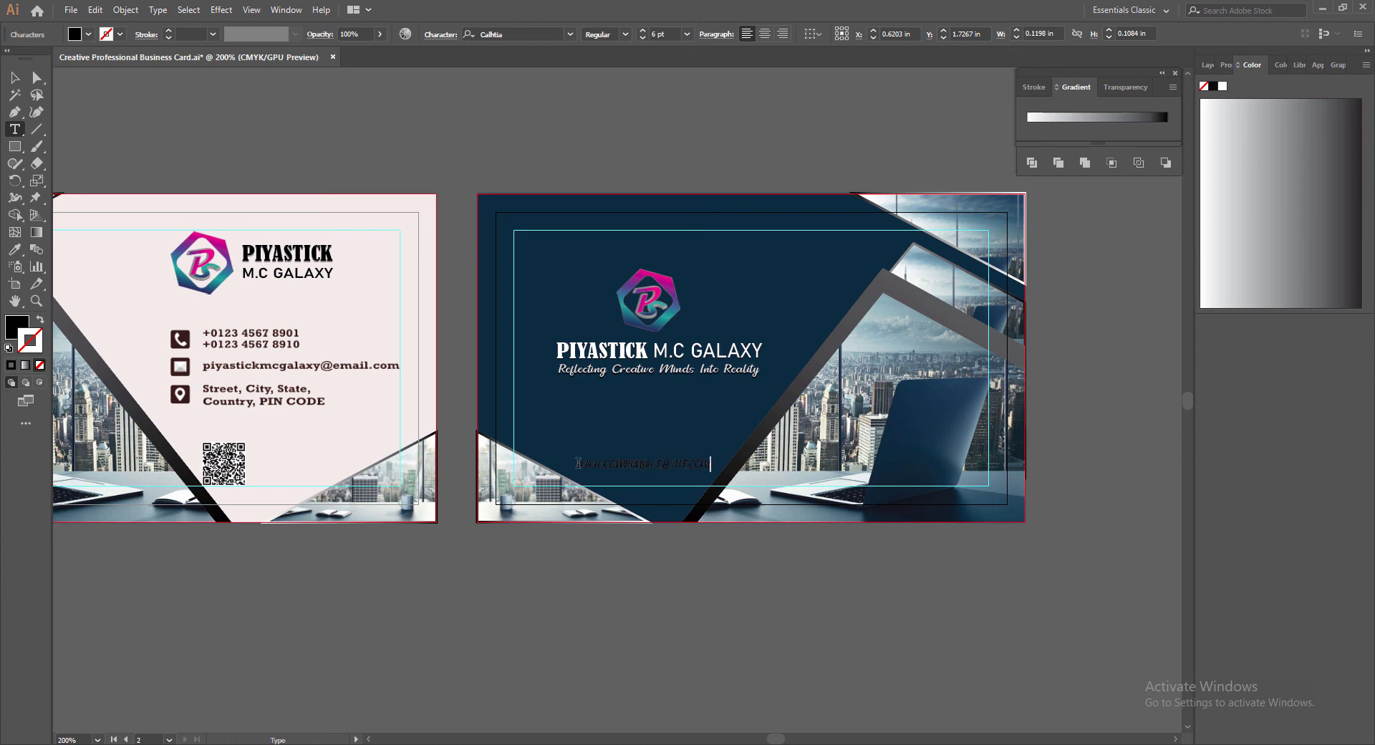
{"action": "key", "text": "Escape"}
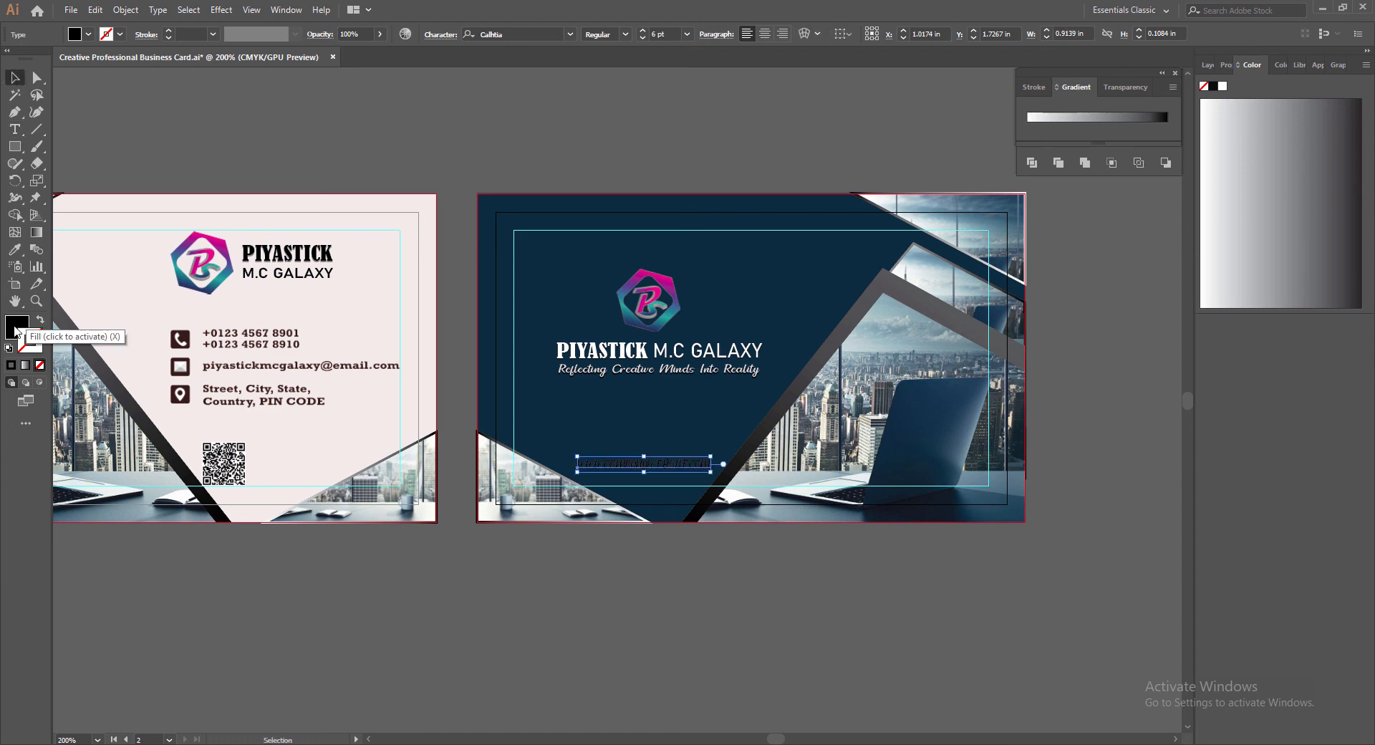
{"action": "double_click", "coordinate": [16, 329]}
{"action": "type", "text": "ffffff"}
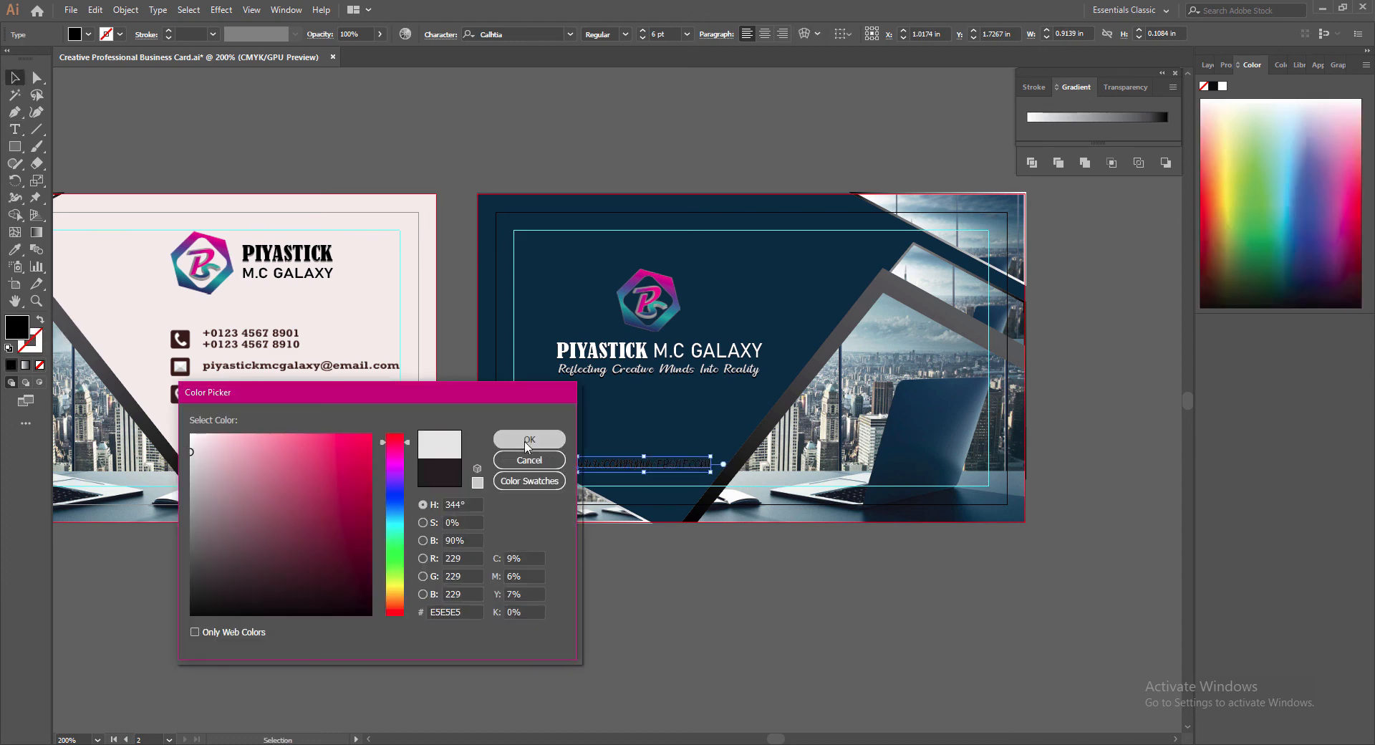
{"action": "left_click", "coordinate": [529, 439]}
Step: Match the website text's fill to the tagline's light grey, D8D8D8
{"action": "double_click", "coordinate": [16, 329]}
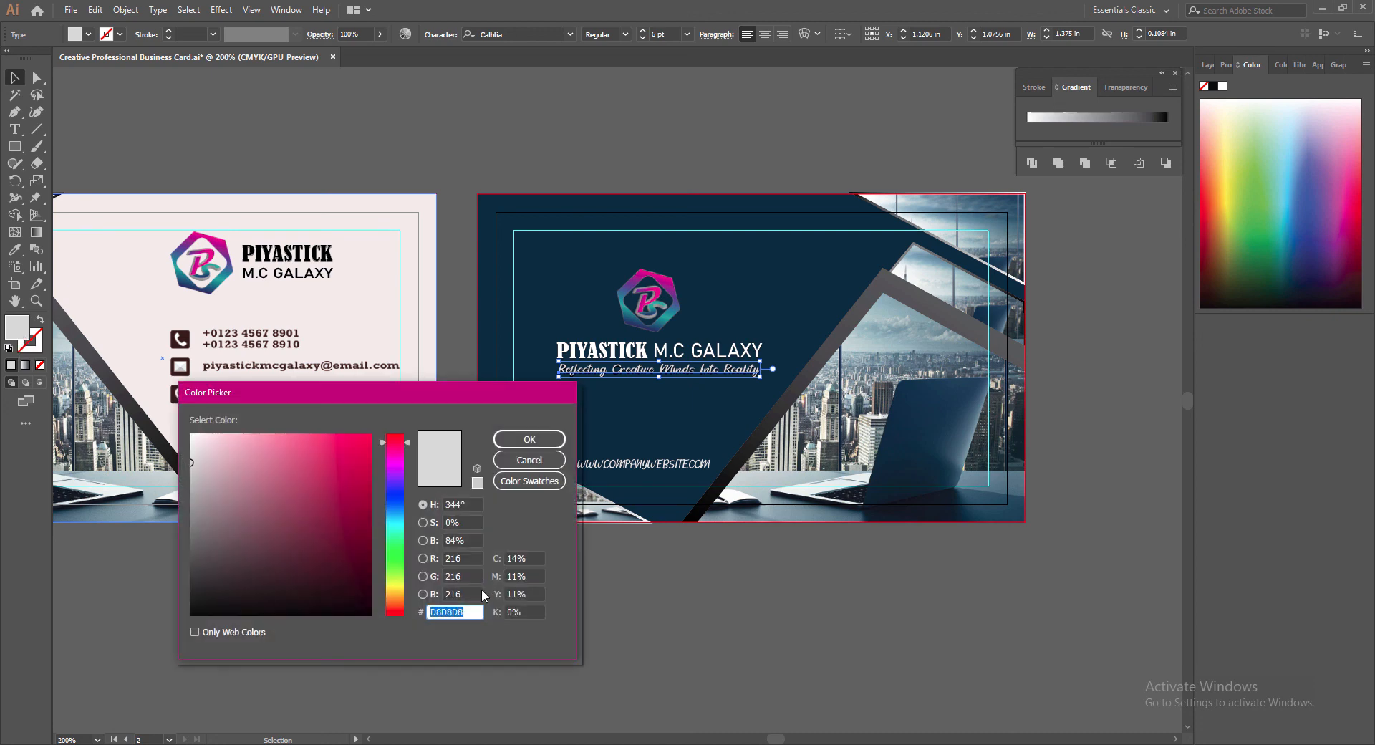
{"action": "key", "text": "Escape"}
{"action": "double_click", "coordinate": [15, 329]}
{"action": "left_click", "coordinate": [529, 439]}
Step: Set the website text to the Bahnschrift font in the SemiBold SemiCondensed style
{"action": "left_click", "coordinate": [570, 35]}
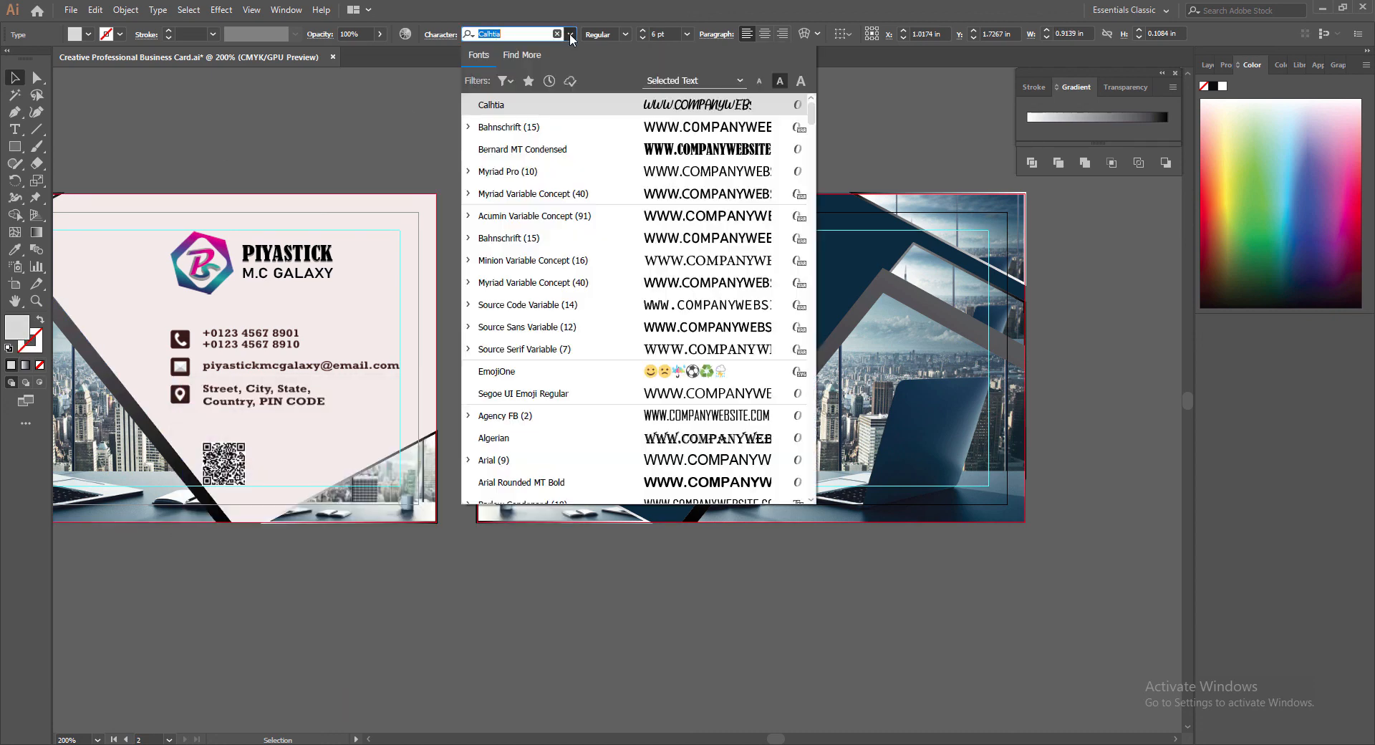
{"action": "left_click", "coordinate": [650, 237]}
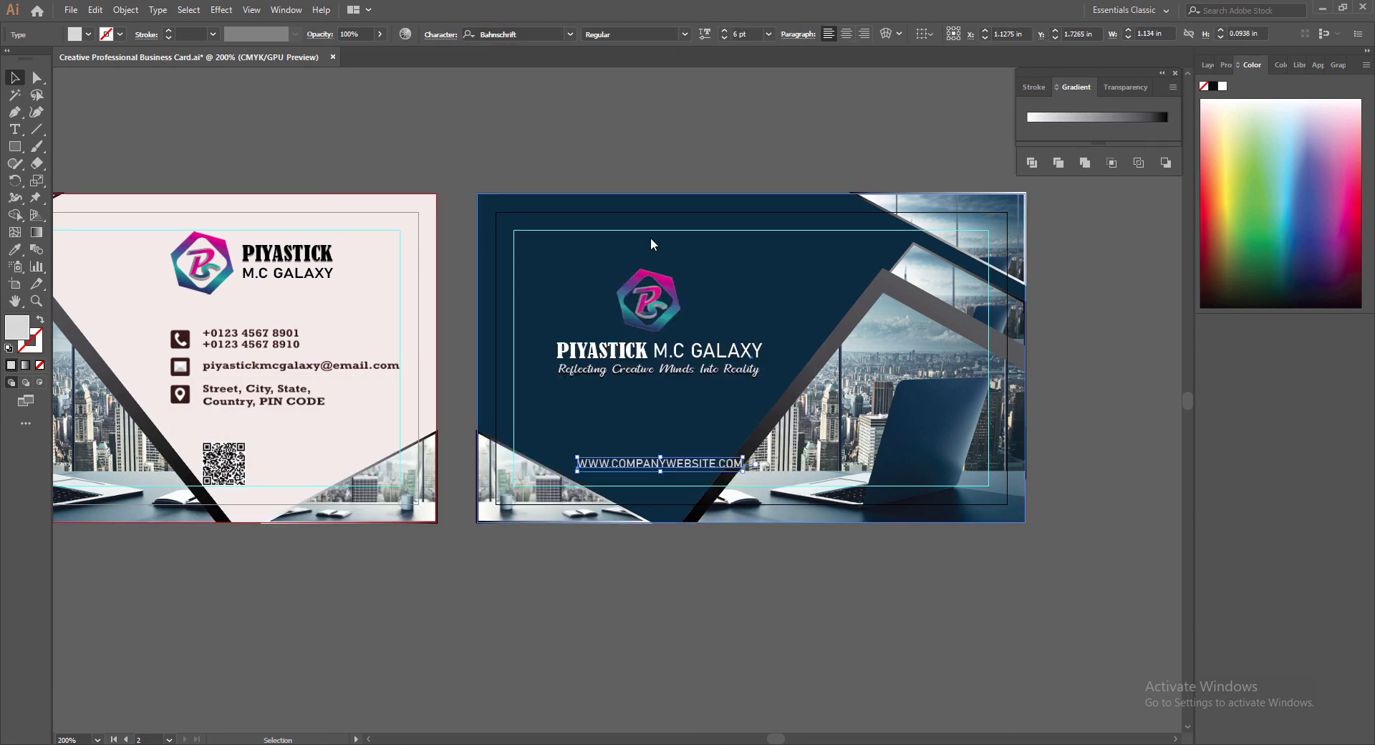
{"action": "left_click", "coordinate": [684, 34]}
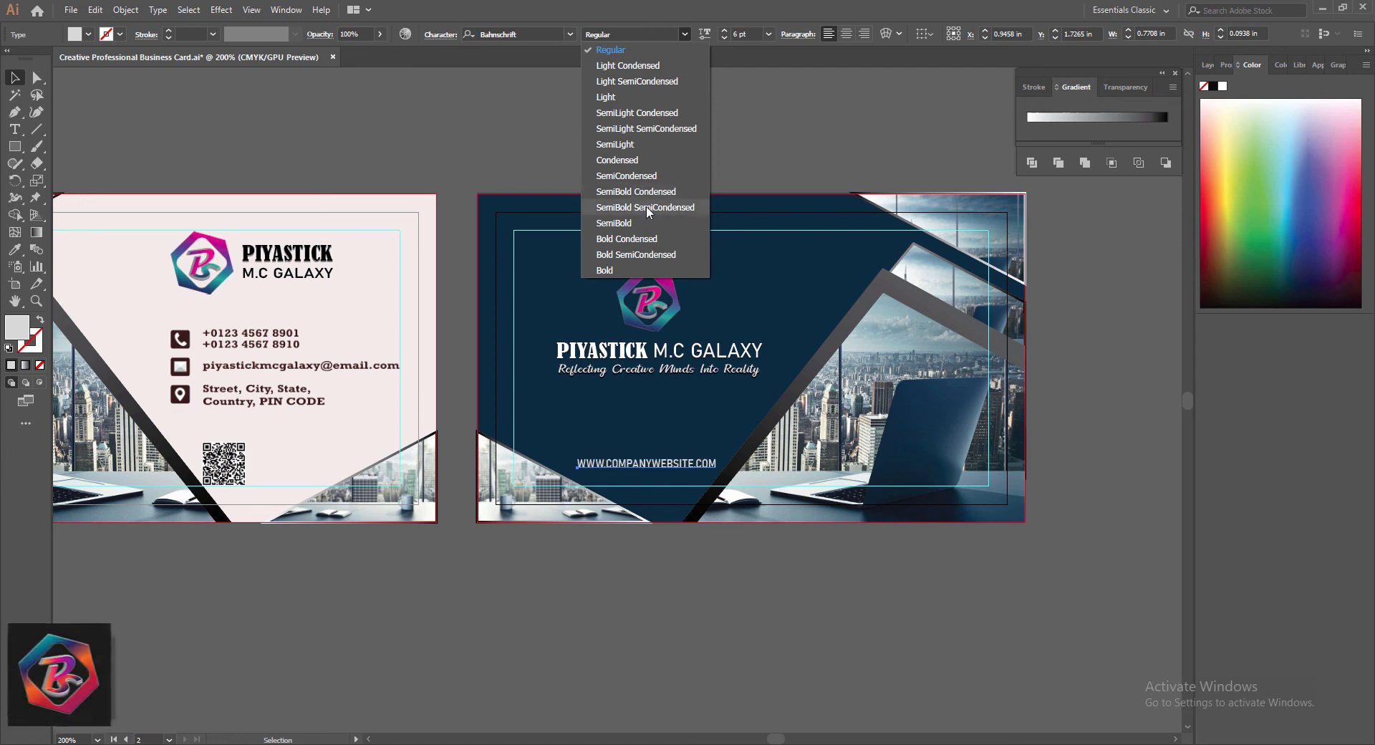
{"action": "left_click", "coordinate": [646, 207]}
Step: Nudge the website text left and down so it sits just above the back card's lower safe-area guide
{"action": "key", "text": "Left"}
{"action": "key", "text": "Left"}
{"action": "key", "text": "Down"}
{"action": "key", "text": "Down"}
{"action": "key", "text": "Down"}
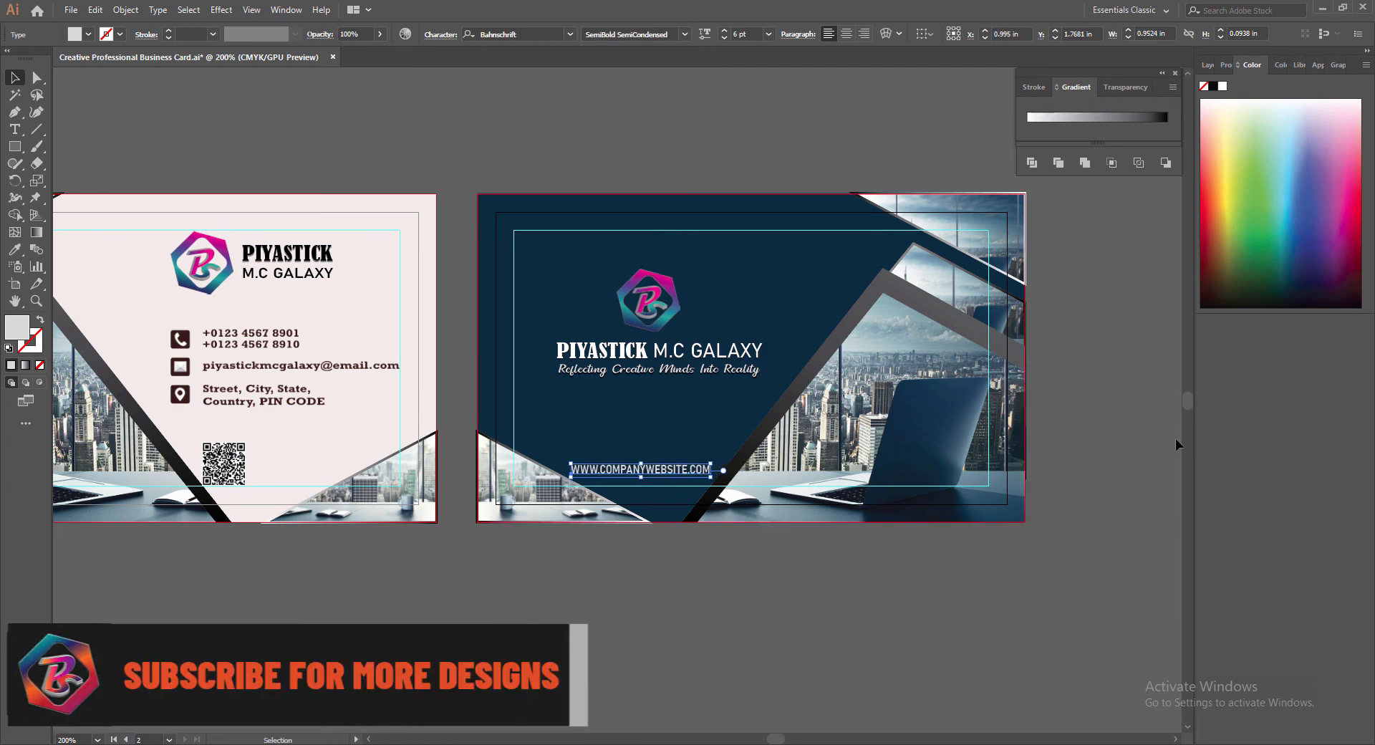
{"action": "left_click", "coordinate": [888, 600]}
{"action": "left_click", "coordinate": [627, 471]}
{"action": "key", "text": "Down"}
{"action": "key", "text": "Down"}
{"action": "left_click", "coordinate": [768, 621]}
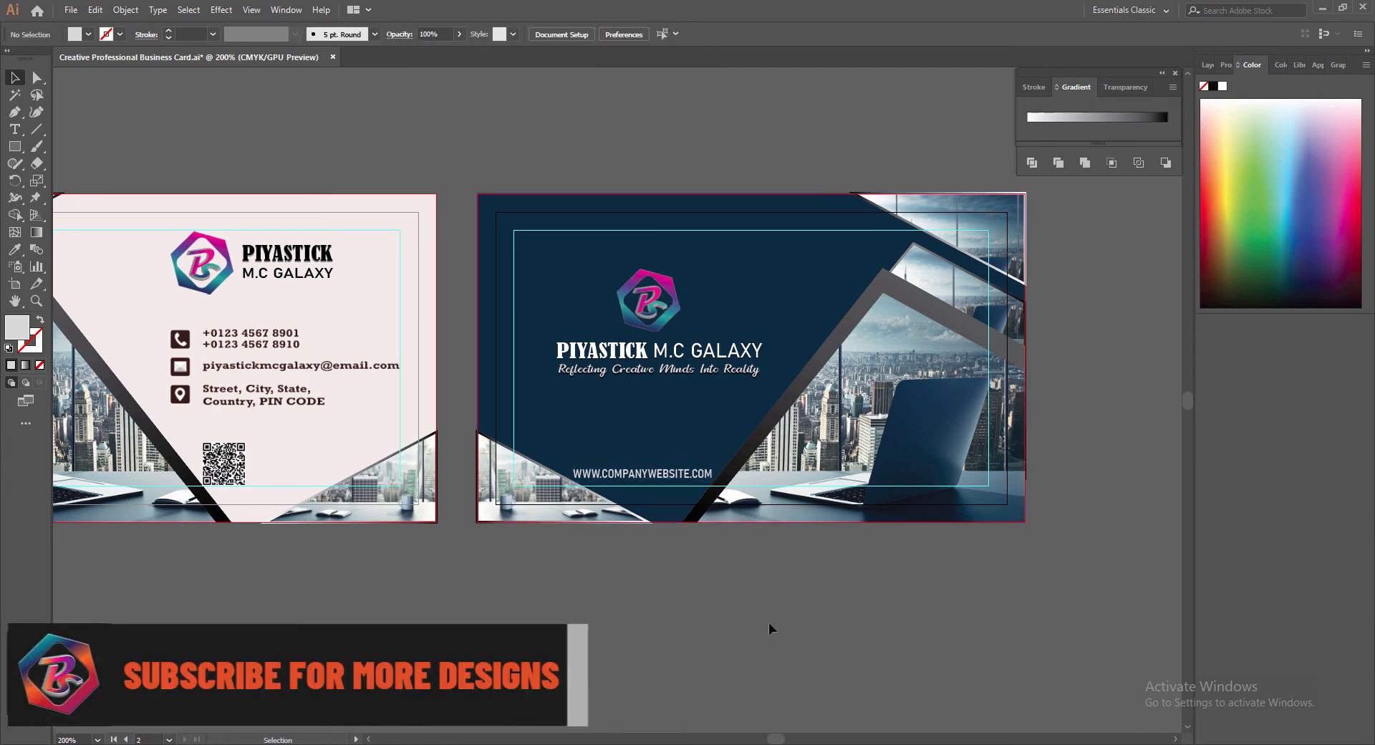
{"action": "left_click", "coordinate": [641, 473]}
{"action": "key", "text": "Up"}
{"action": "left_click", "coordinate": [716, 587]}
Step: Apply a drop shadow to the website text and save the file
{"action": "left_click", "coordinate": [648, 473]}
{"action": "left_click", "coordinate": [221, 10]}
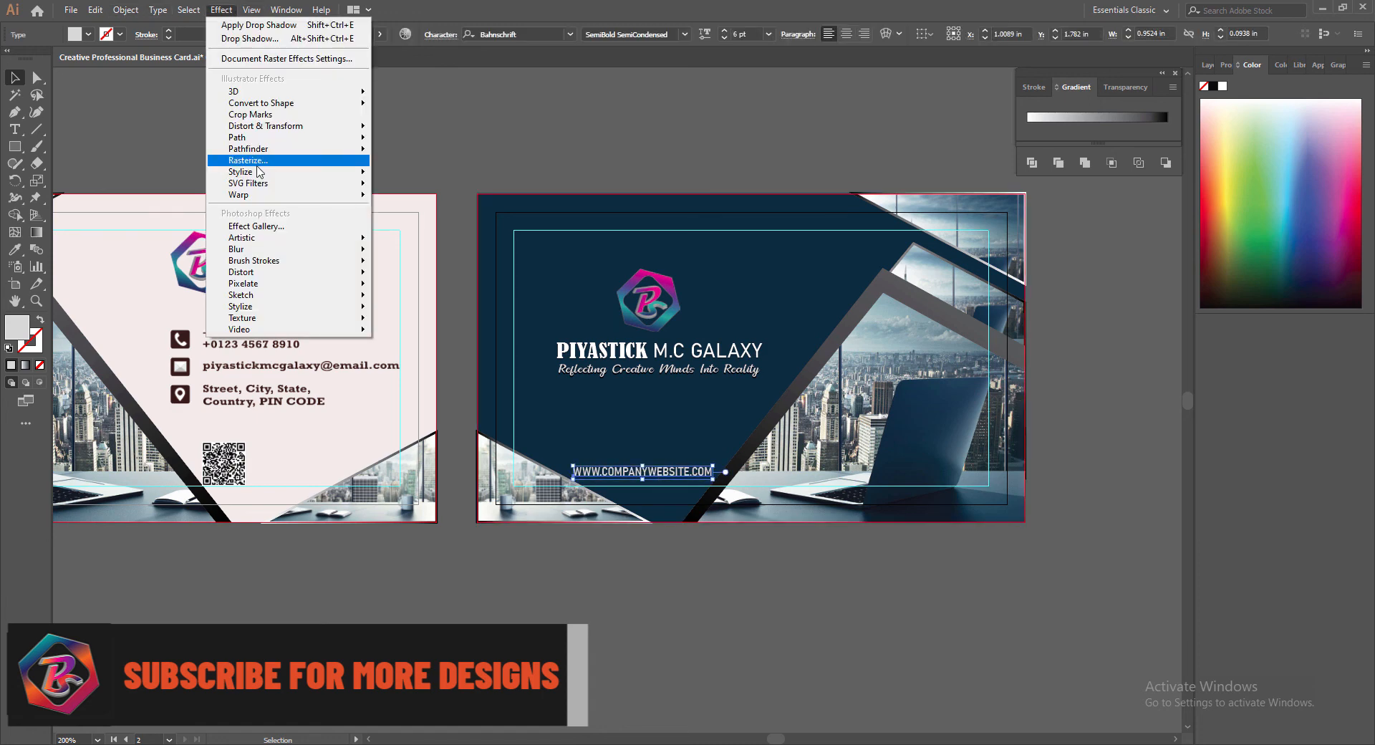
{"action": "mouse_move", "coordinate": [244, 158]}
{"action": "left_click", "coordinate": [423, 161]}
{"action": "left_click", "coordinate": [868, 333]}
{"action": "left_click", "coordinate": [787, 625]}
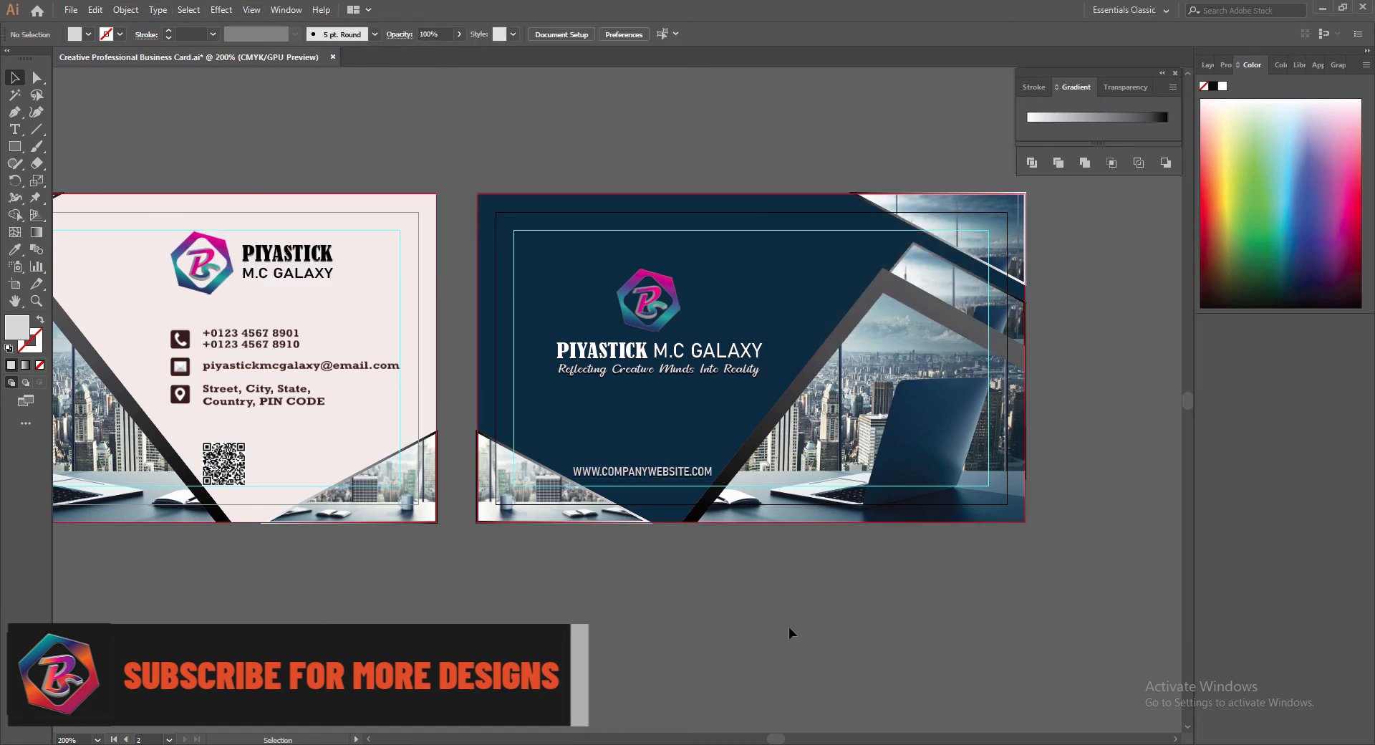
{"action": "key", "text": "ctrl+s"}
Step: Add a white Outer Glow in Screen mode with a 0.02 in blur to the back card's logo and preview it
{"action": "left_click", "coordinate": [648, 297]}
{"action": "left_click", "coordinate": [221, 9]}
{"action": "mouse_move", "coordinate": [244, 158]}
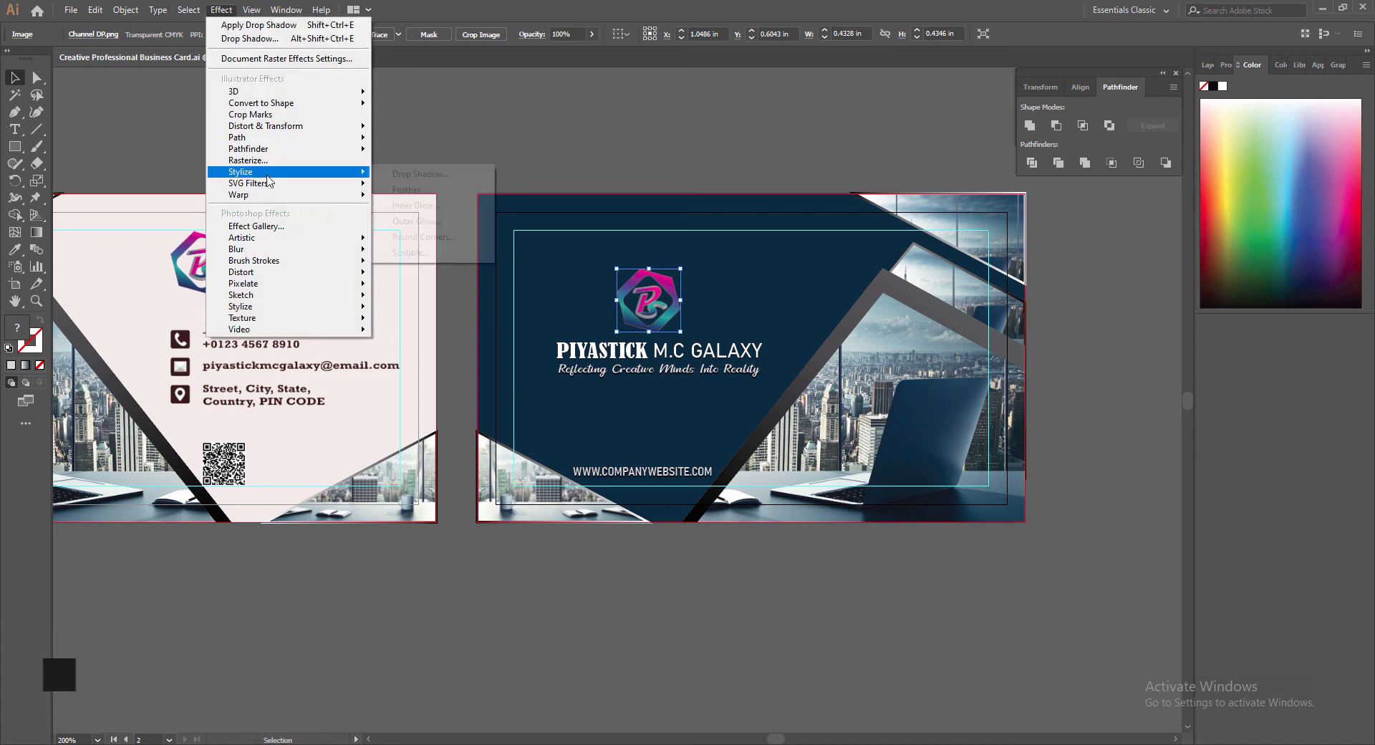
{"action": "left_click", "coordinate": [425, 223]}
{"action": "left_click", "coordinate": [236, 213]}
{"action": "left_click", "coordinate": [527, 438]}
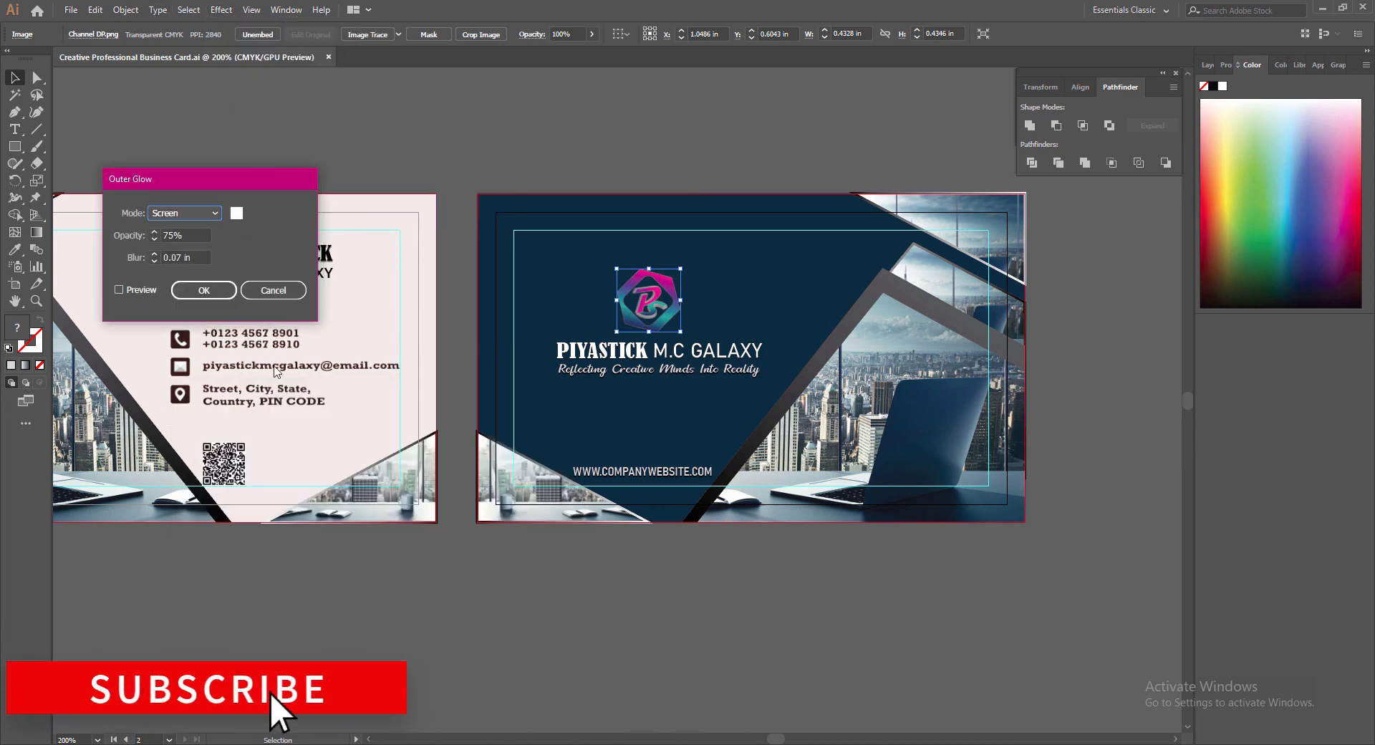
{"action": "left_click", "coordinate": [183, 257]}
{"action": "left_click", "coordinate": [119, 289]}
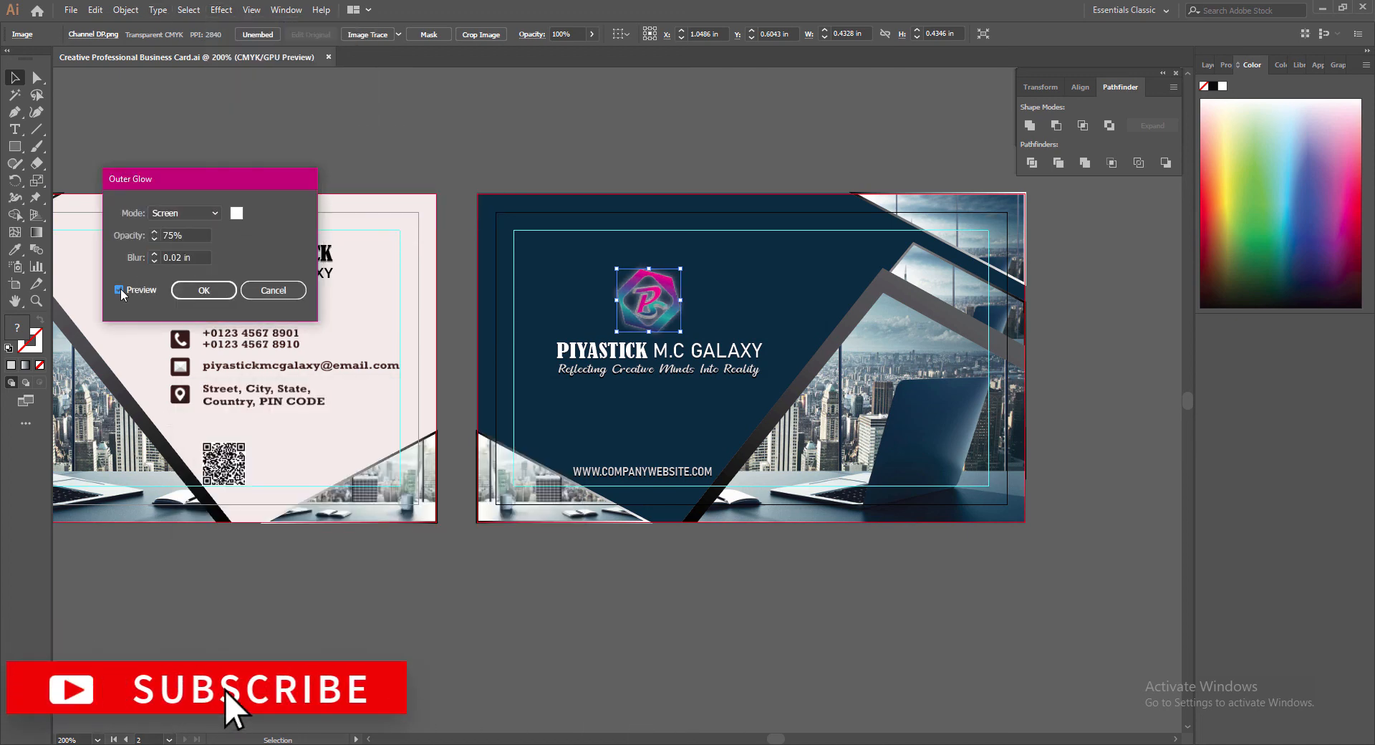
Step: Reduce the logo glow's opacity to 30% and its blur to 0.01 in, apply the effect and save the file
{"action": "double_click", "coordinate": [172, 234]}
{"action": "type", "text": "60"}
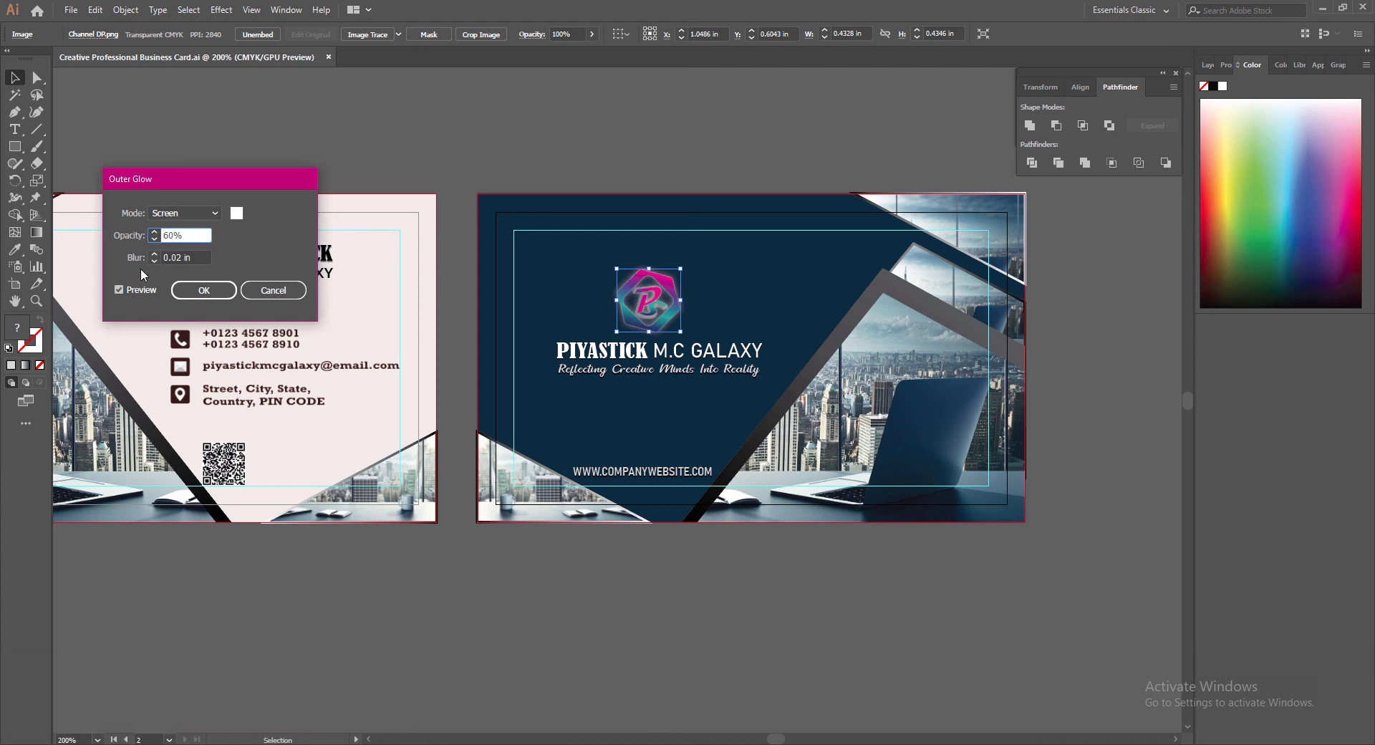
{"action": "key", "text": "Tab"}
{"action": "left_click", "coordinate": [192, 237]}
{"action": "left_click", "coordinate": [153, 242]}
{"action": "left_click", "coordinate": [202, 258]}
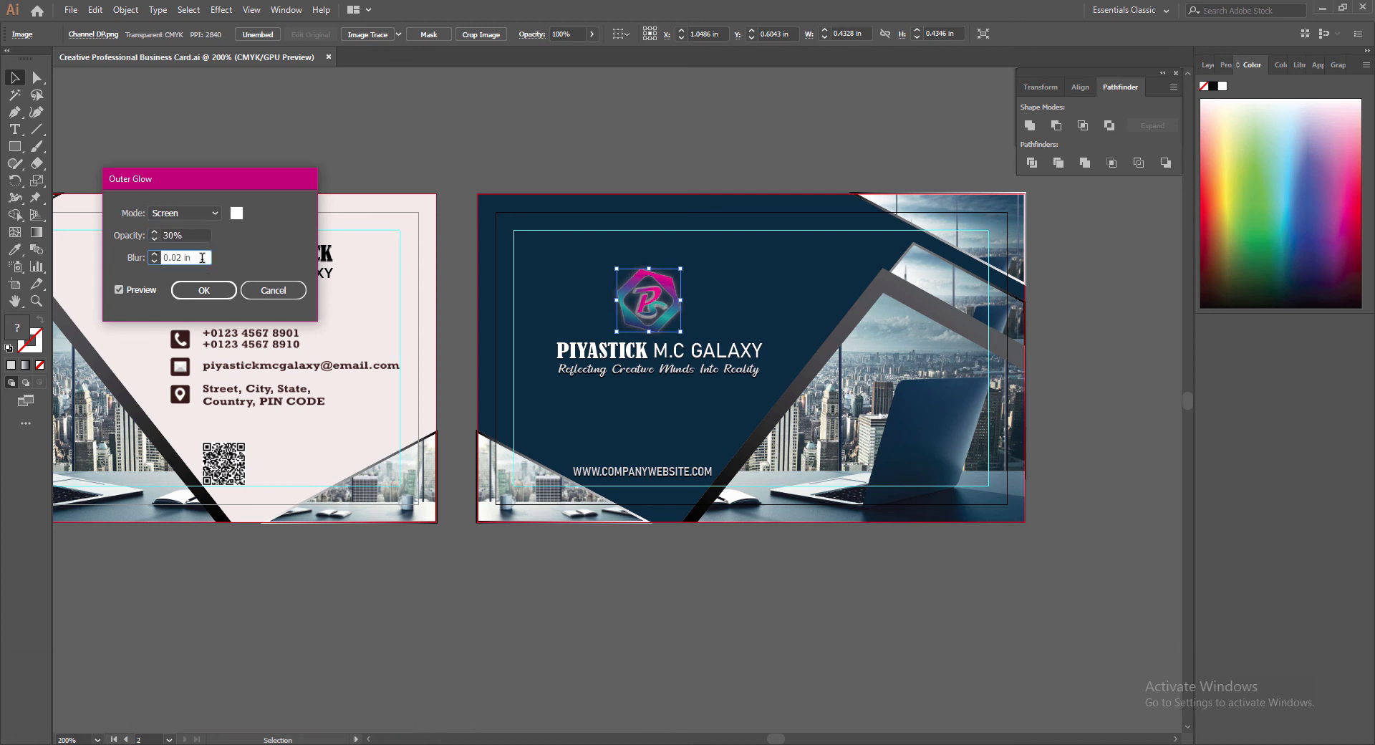
{"action": "key", "text": "Down"}
{"action": "left_click", "coordinate": [194, 237]}
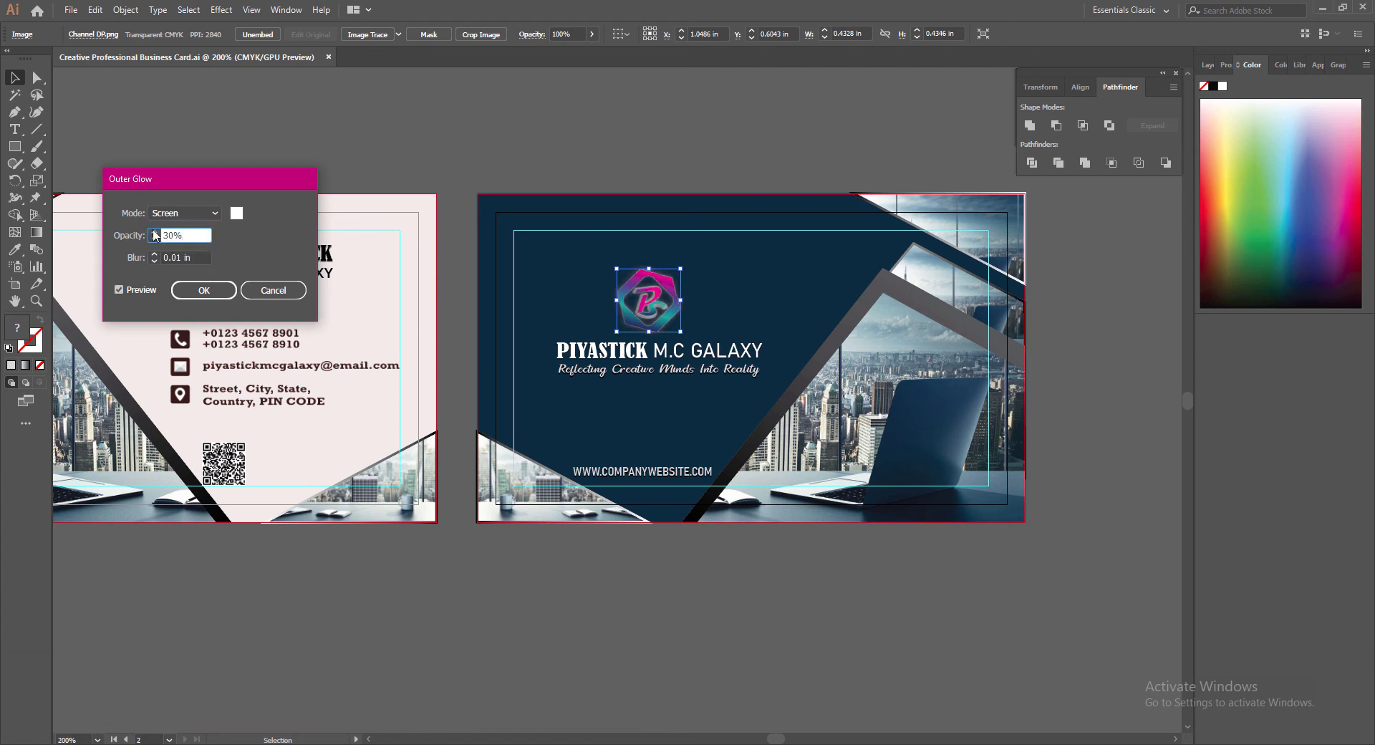
{"action": "left_click", "coordinate": [179, 256]}
{"action": "left_click", "coordinate": [203, 290]}
{"action": "left_click", "coordinate": [858, 595]}
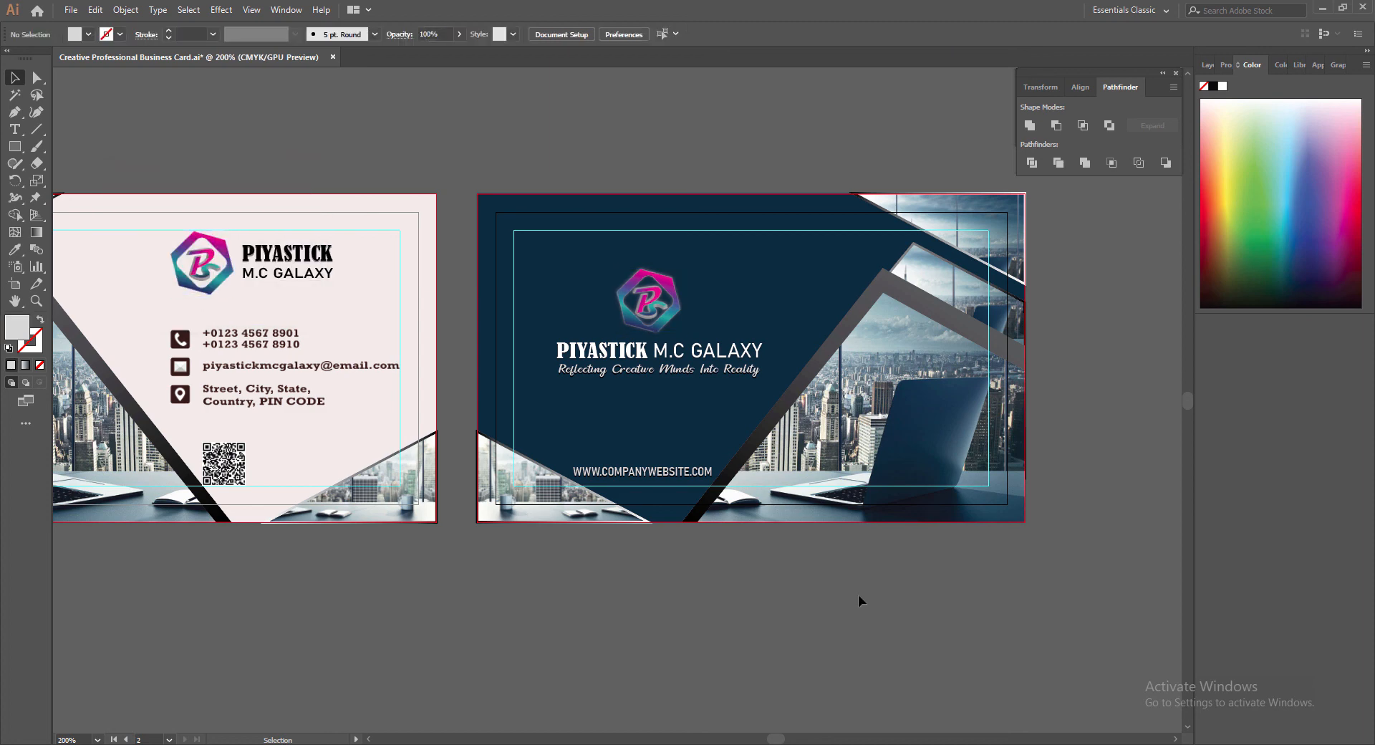
{"action": "key", "text": "ctrl+s"}
Step: Examine both card sides together at 150% and 180% zoom
{"action": "left_click_drag", "start_coordinate": [774, 738], "coordinate": [772, 741]}
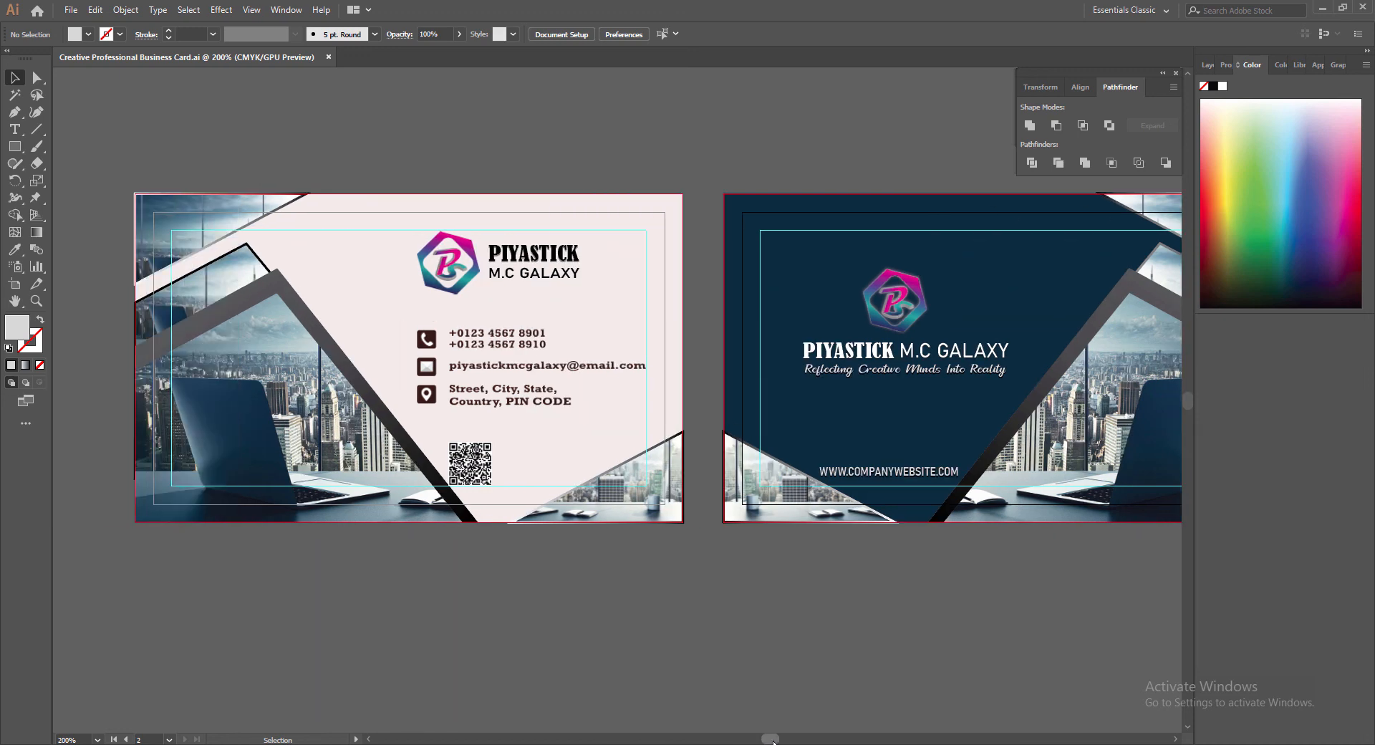
{"action": "left_click", "coordinate": [97, 738]}
{"action": "left_click", "coordinate": [128, 534]}
{"action": "left_click", "coordinate": [1175, 738]}
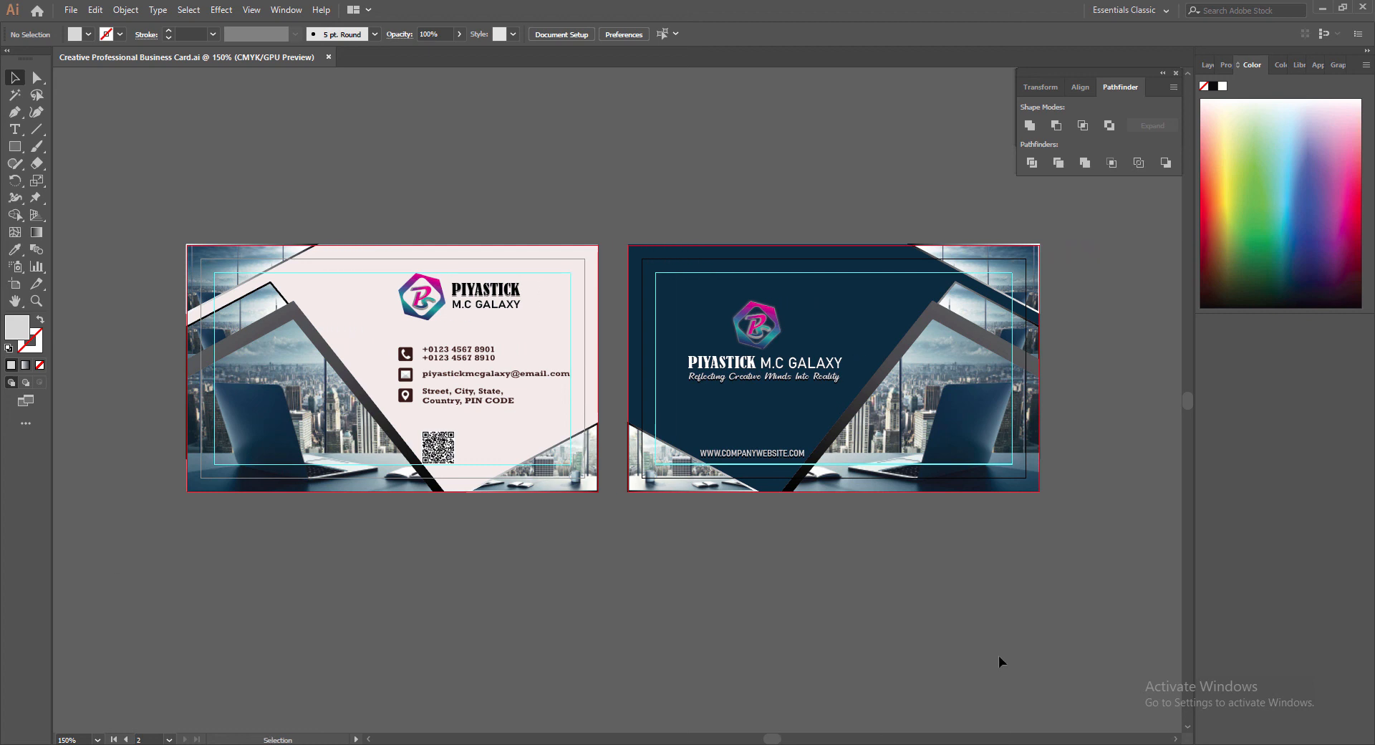
{"action": "left_click", "coordinate": [66, 739]}
{"action": "type", "text": "180"}
{"action": "key", "text": "Return"}
{"action": "scroll", "coordinate": [824, 605], "scroll_direction": "up", "scroll_amount": 1}
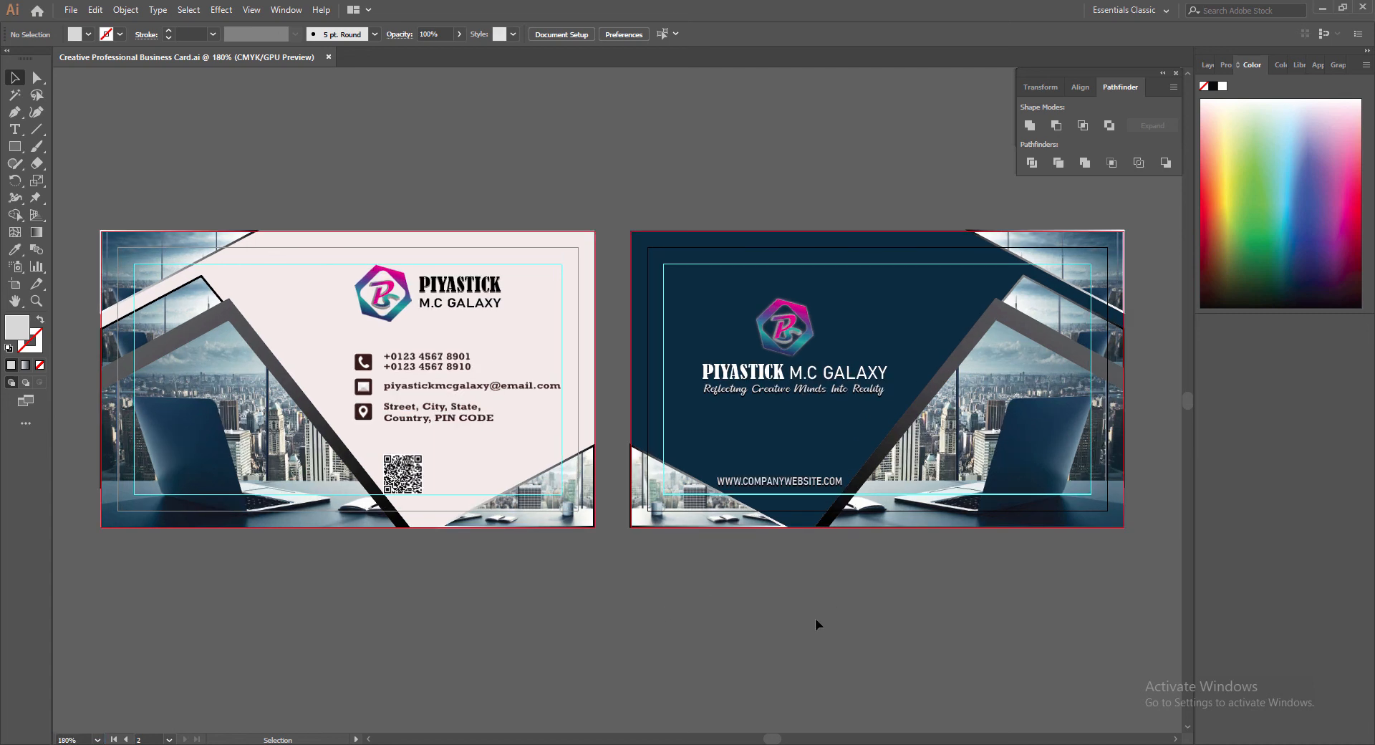